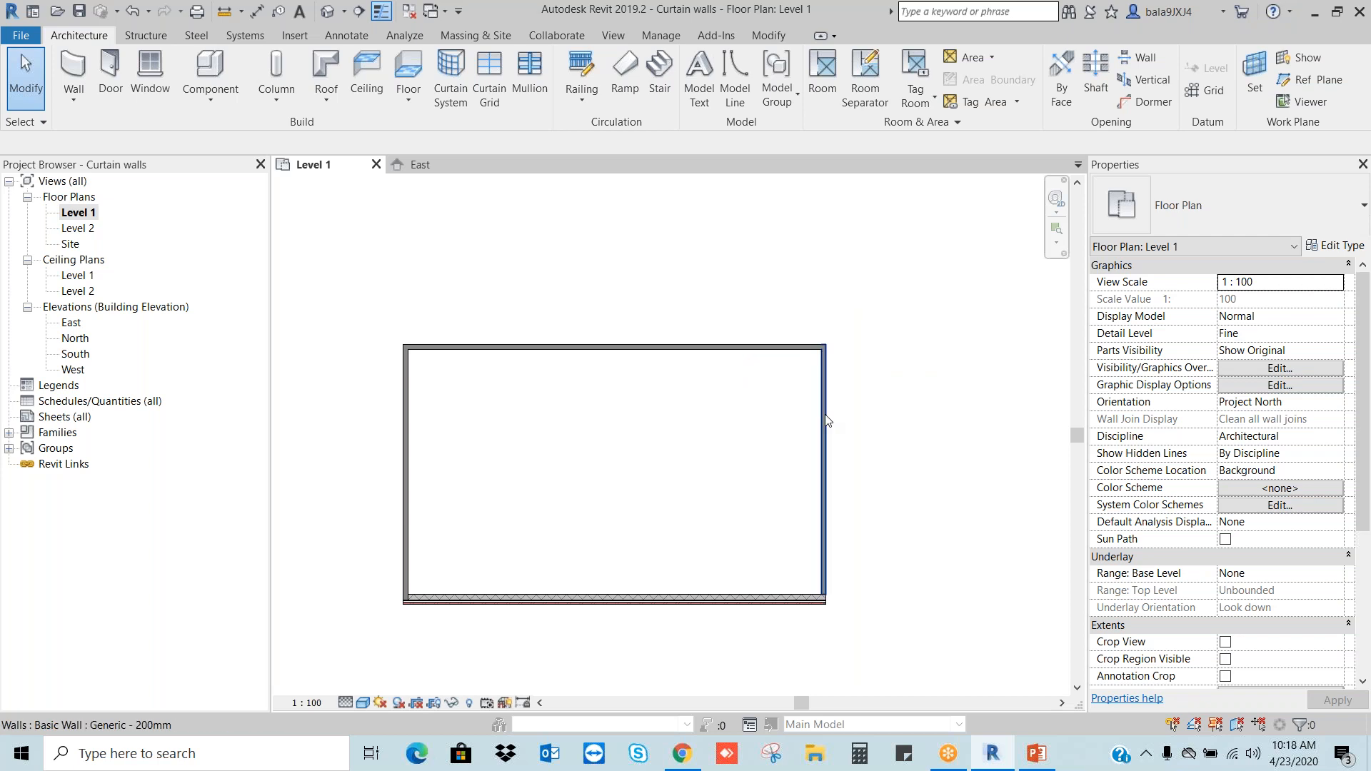
Step: Start a new wall of type Curtain Wall with its top constraint set to Up to level: Level 2
{"action": "left_click", "coordinate": [827, 421]}
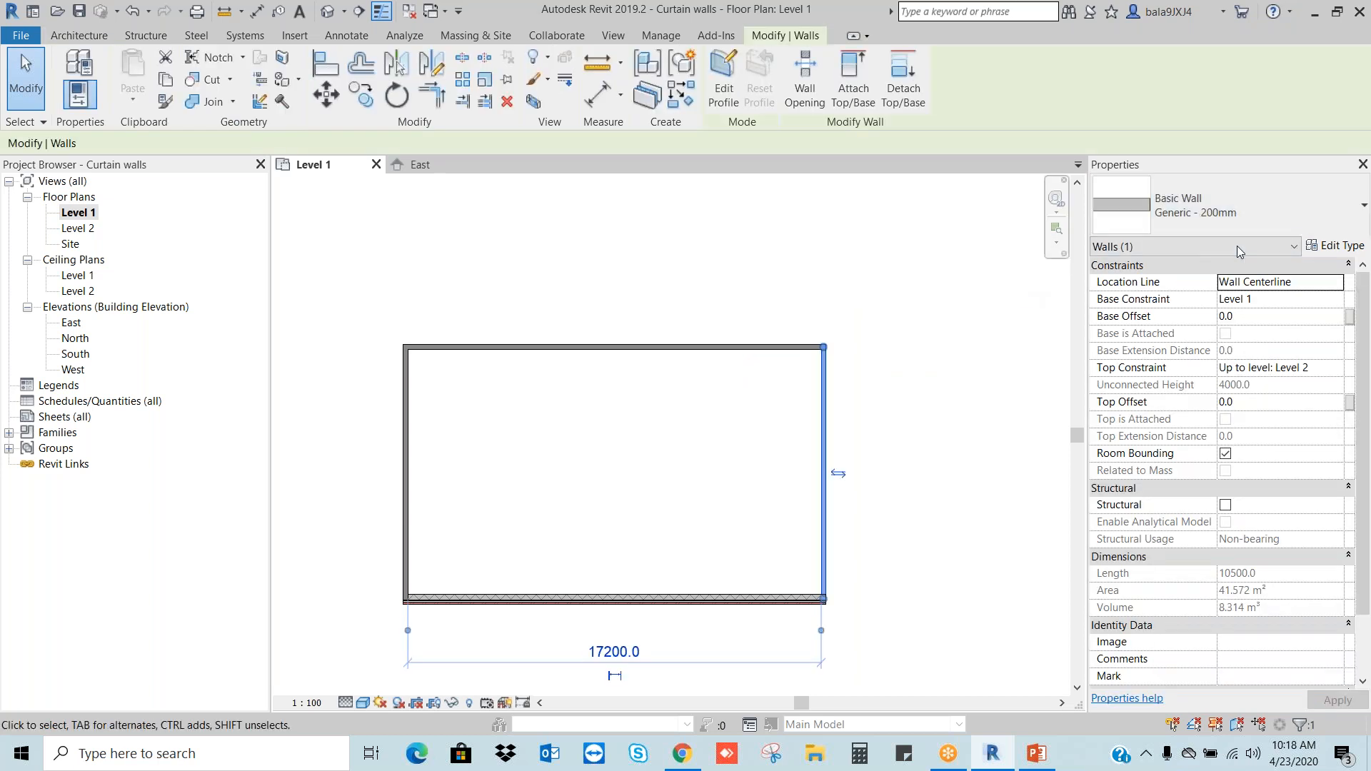
{"action": "left_click", "coordinate": [942, 443]}
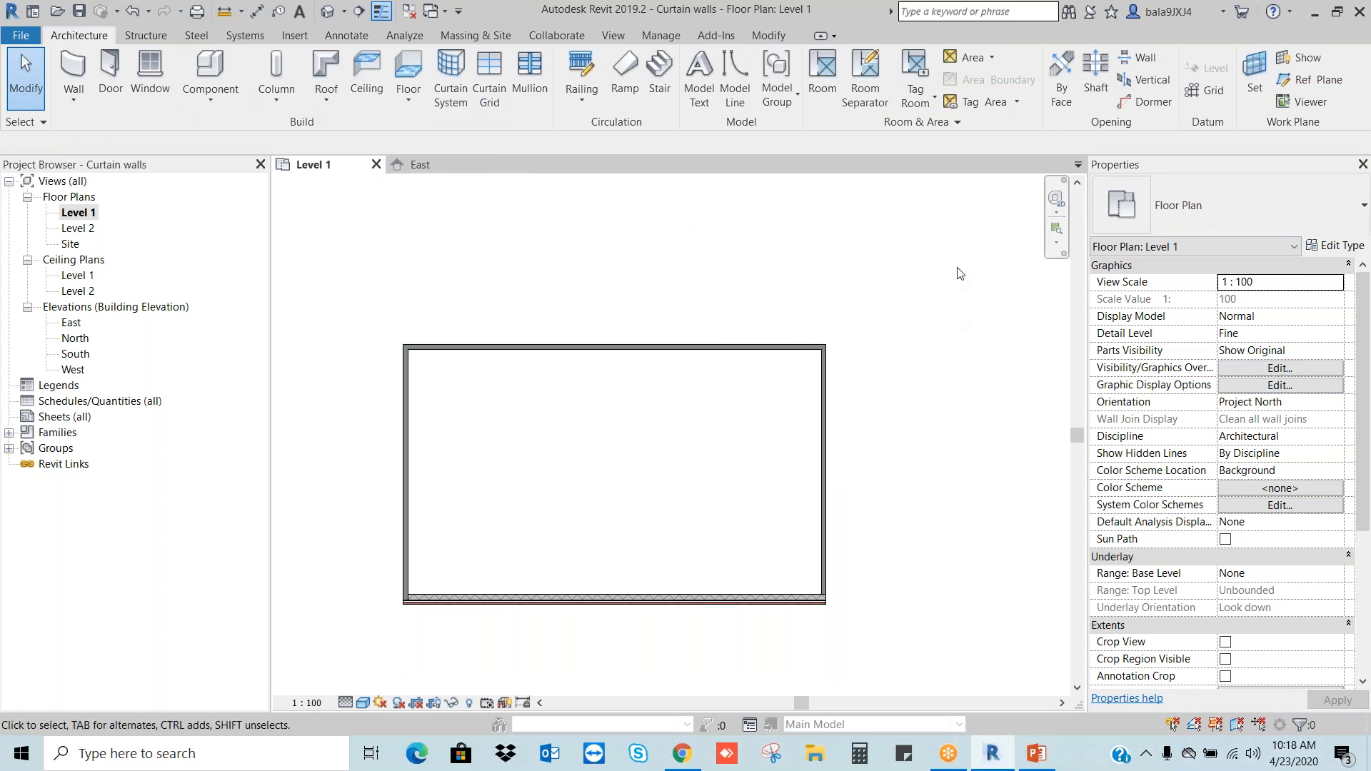
{"action": "left_click", "coordinate": [79, 66]}
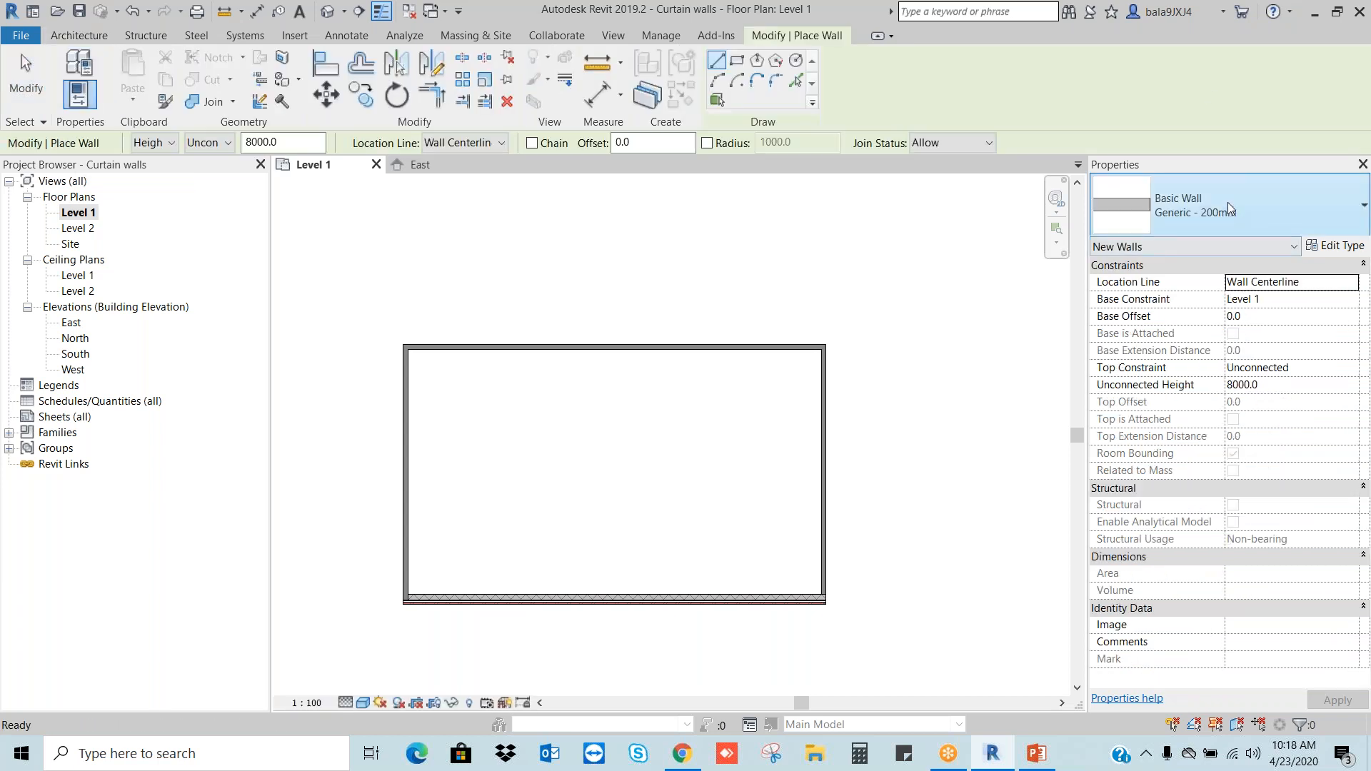
{"action": "left_click", "coordinate": [1227, 208]}
{"action": "left_click_drag", "start_coordinate": [1363, 480], "coordinate": [1358, 530]}
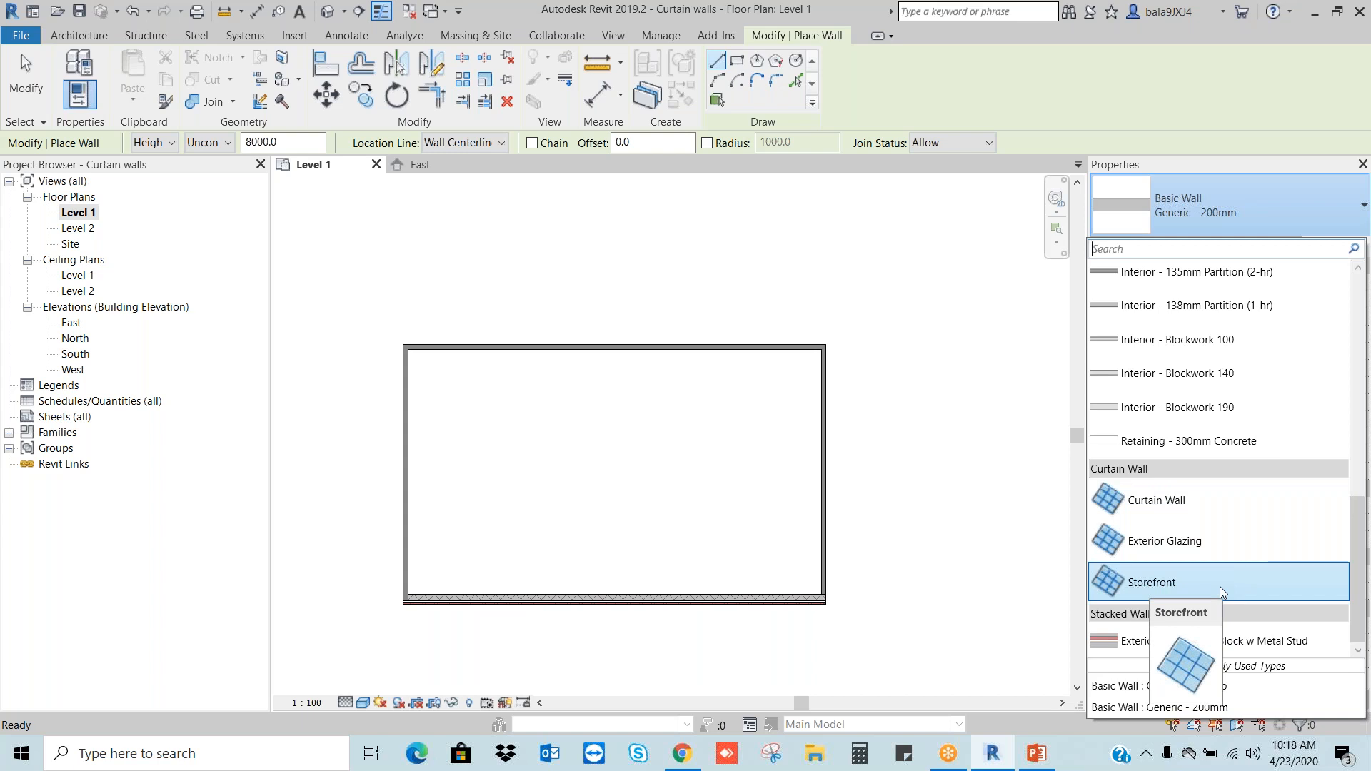
{"action": "left_click", "coordinate": [1156, 500]}
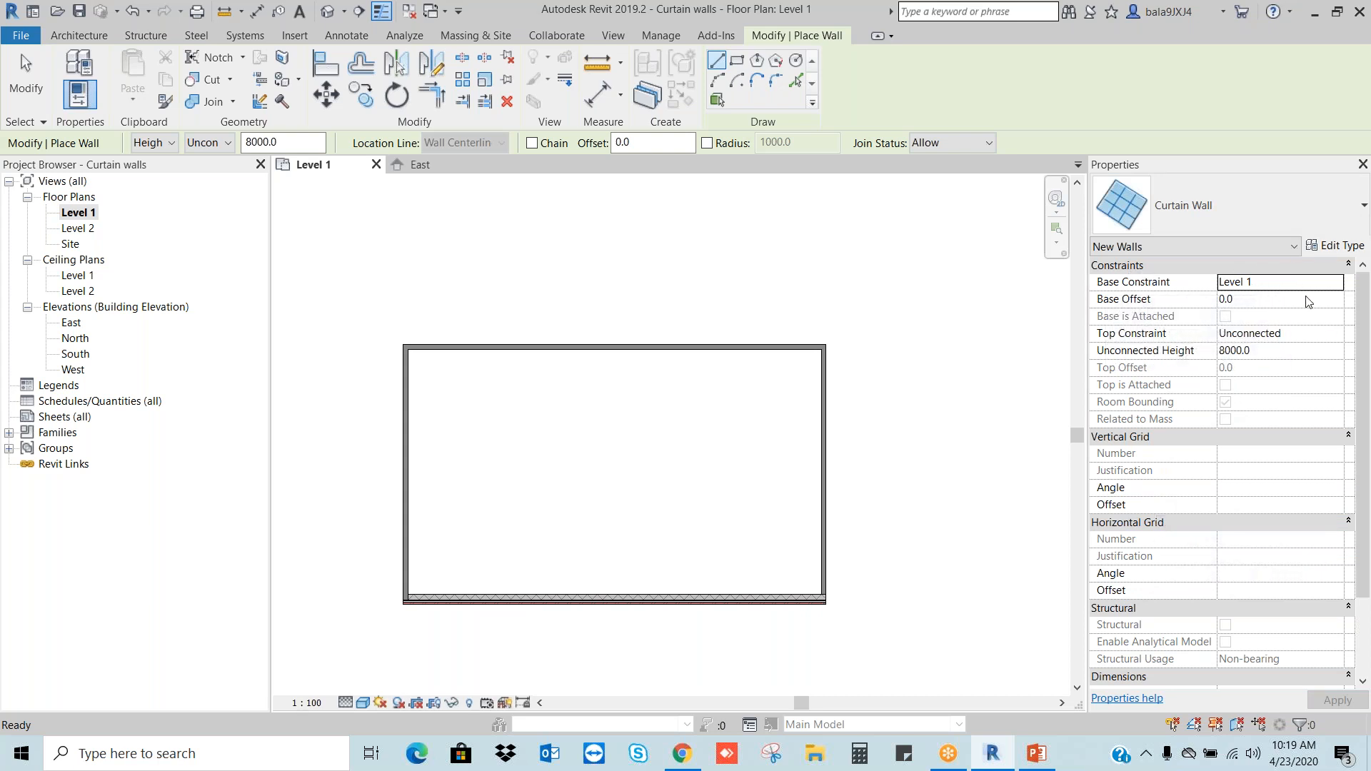
{"action": "left_click", "coordinate": [1335, 334]}
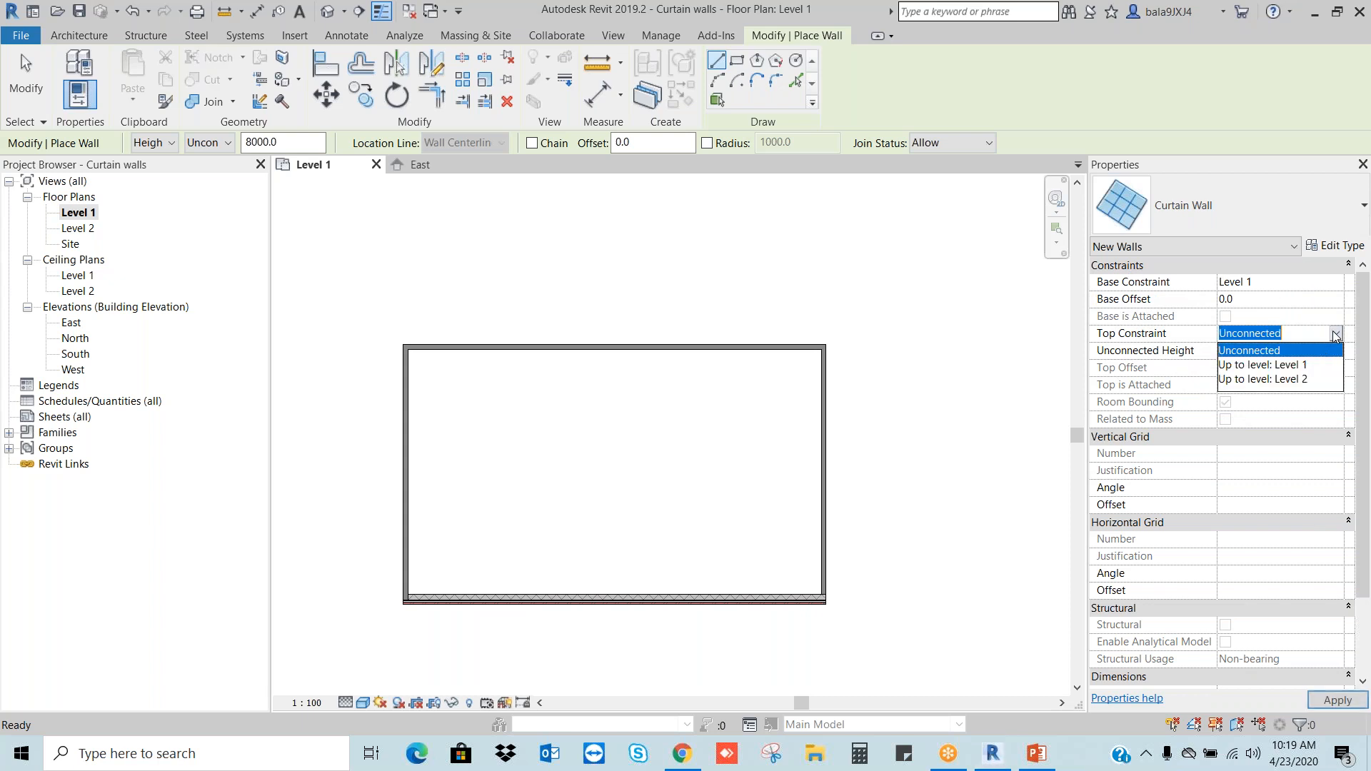
{"action": "left_click", "coordinate": [1287, 383]}
Step: Draw a horizontal curtain wall about 8000 mm long, about 5000 mm to the right of the building and aligned with its upper wall
{"action": "scroll", "coordinate": [915, 413], "scroll_direction": "down", "scroll_amount": 2}
{"action": "middle_click_drag", "start_coordinate": [914, 472], "coordinate": [753, 437]}
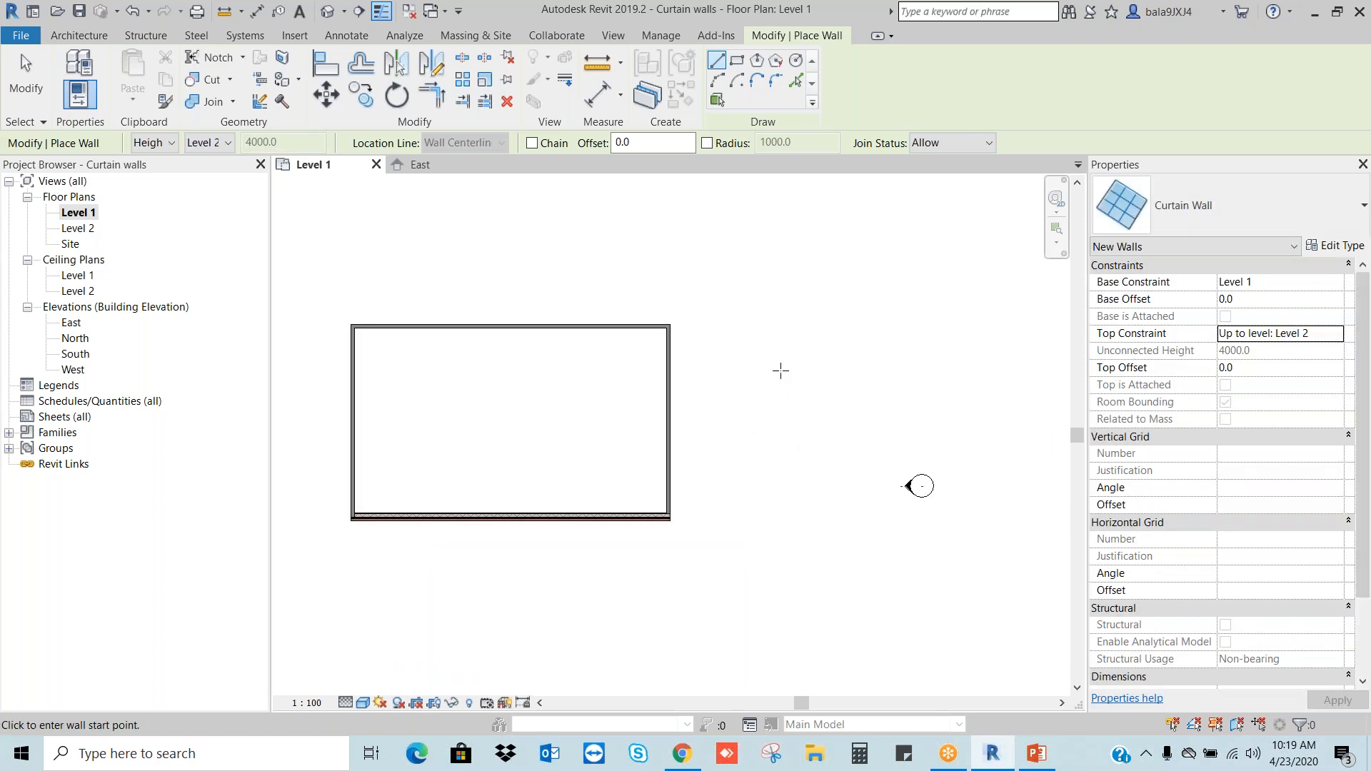
{"action": "scroll", "coordinate": [775, 370], "scroll_direction": "down", "scroll_amount": 1}
{"action": "left_click", "coordinate": [763, 337]}
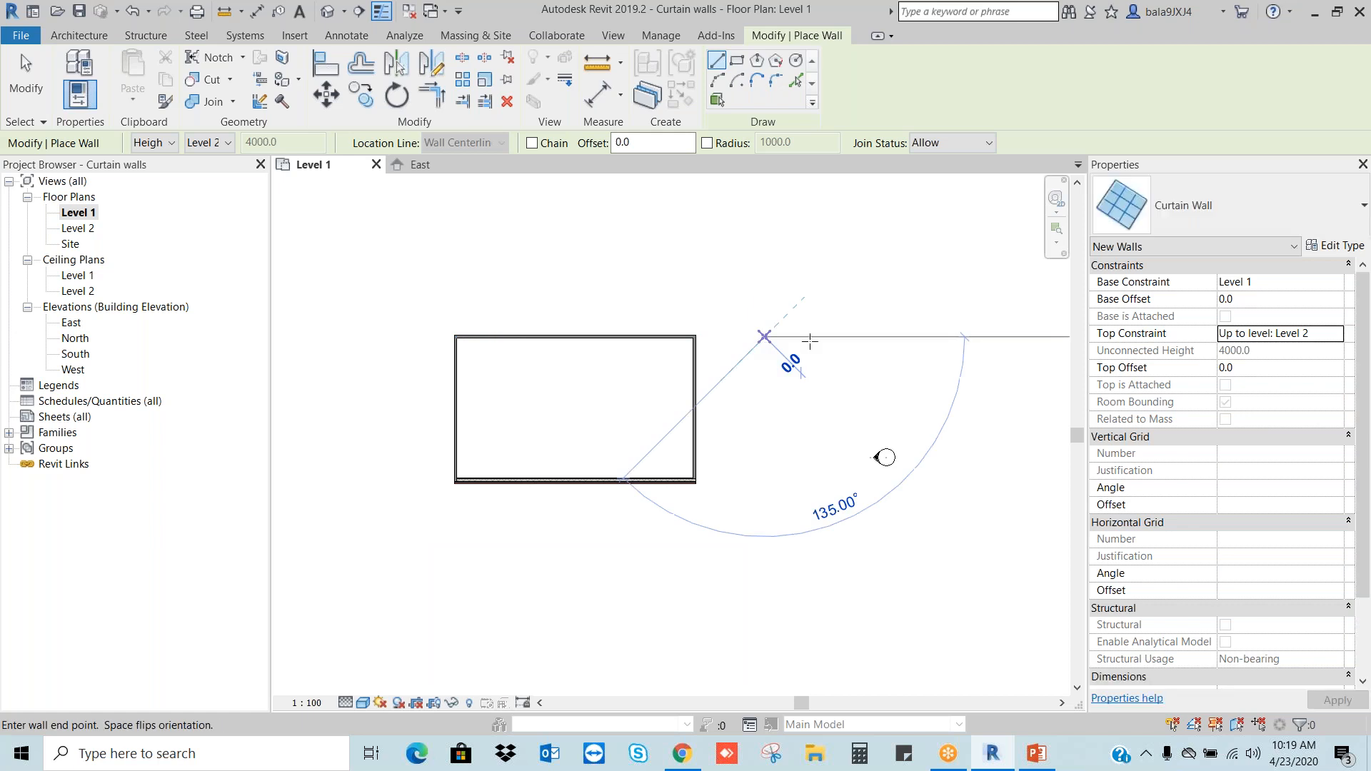
{"action": "left_click", "coordinate": [873, 336]}
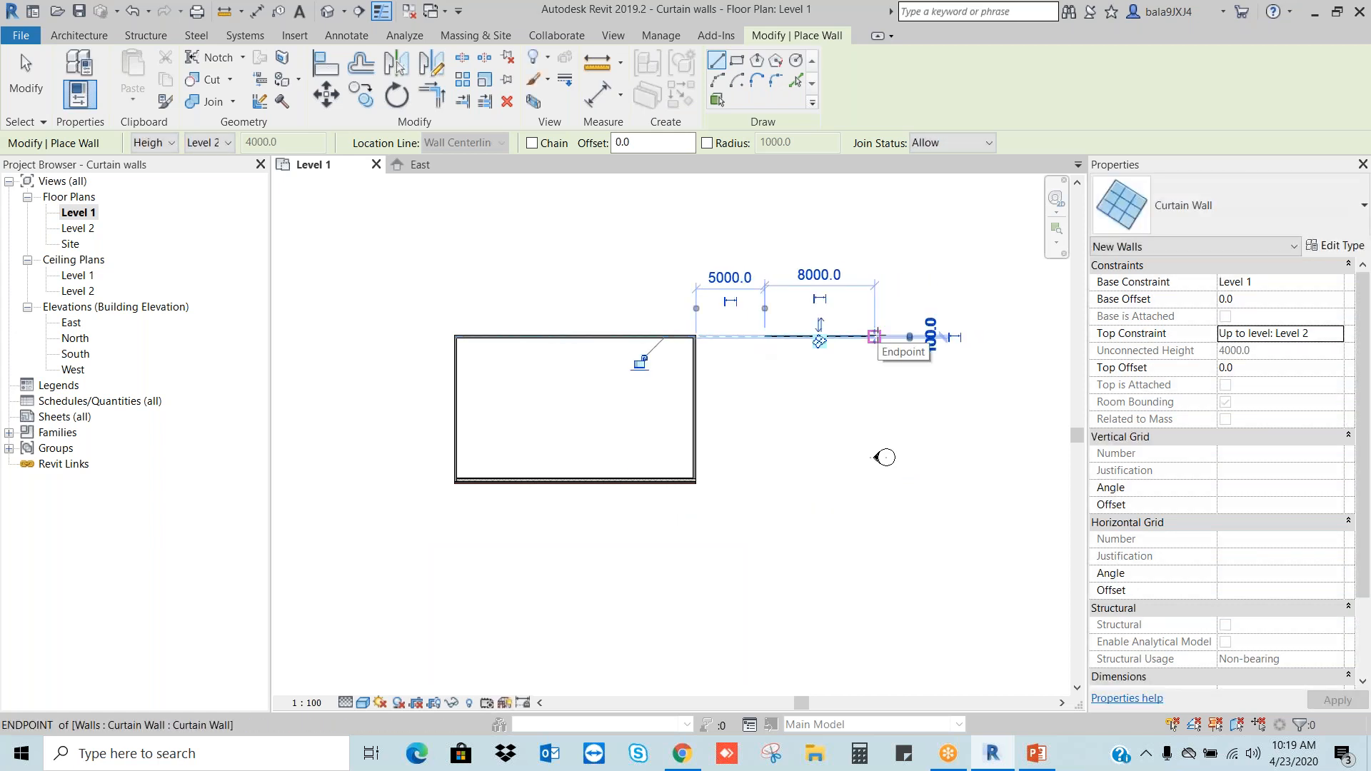
{"action": "key", "text": "Escape"}
{"action": "key", "text": "Escape"}
Step: Open the default 3D view and set it to Fine detail level with the Shaded visual style
{"action": "scroll", "coordinate": [914, 386], "scroll_direction": "down", "scroll_amount": 2}
{"action": "middle_click_drag", "start_coordinate": [928, 398], "coordinate": [928, 500]}
{"action": "scroll", "coordinate": [928, 486], "scroll_direction": "up", "scroll_amount": 6}
{"action": "scroll", "coordinate": [636, 494], "scroll_direction": "down", "scroll_amount": 2}
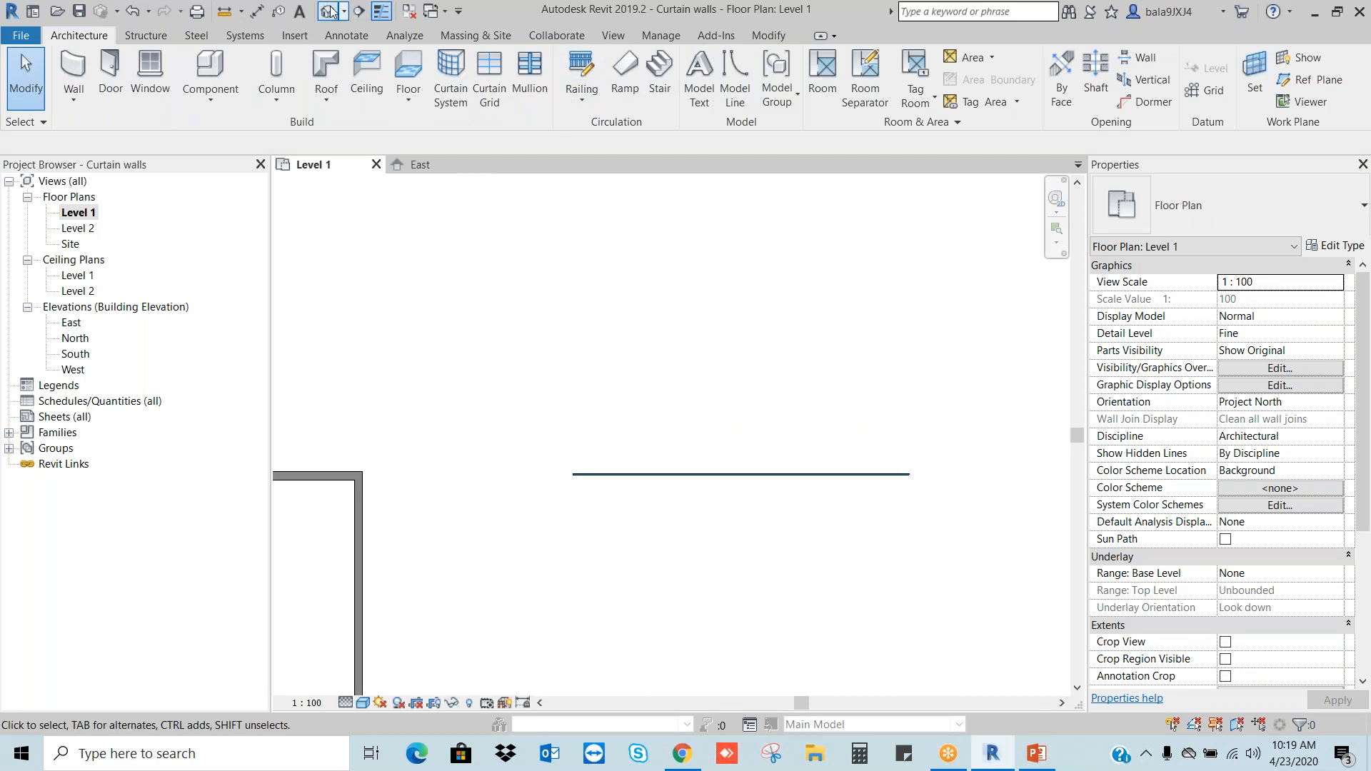
{"action": "left_click", "coordinate": [613, 36]}
{"action": "left_click", "coordinate": [511, 63]}
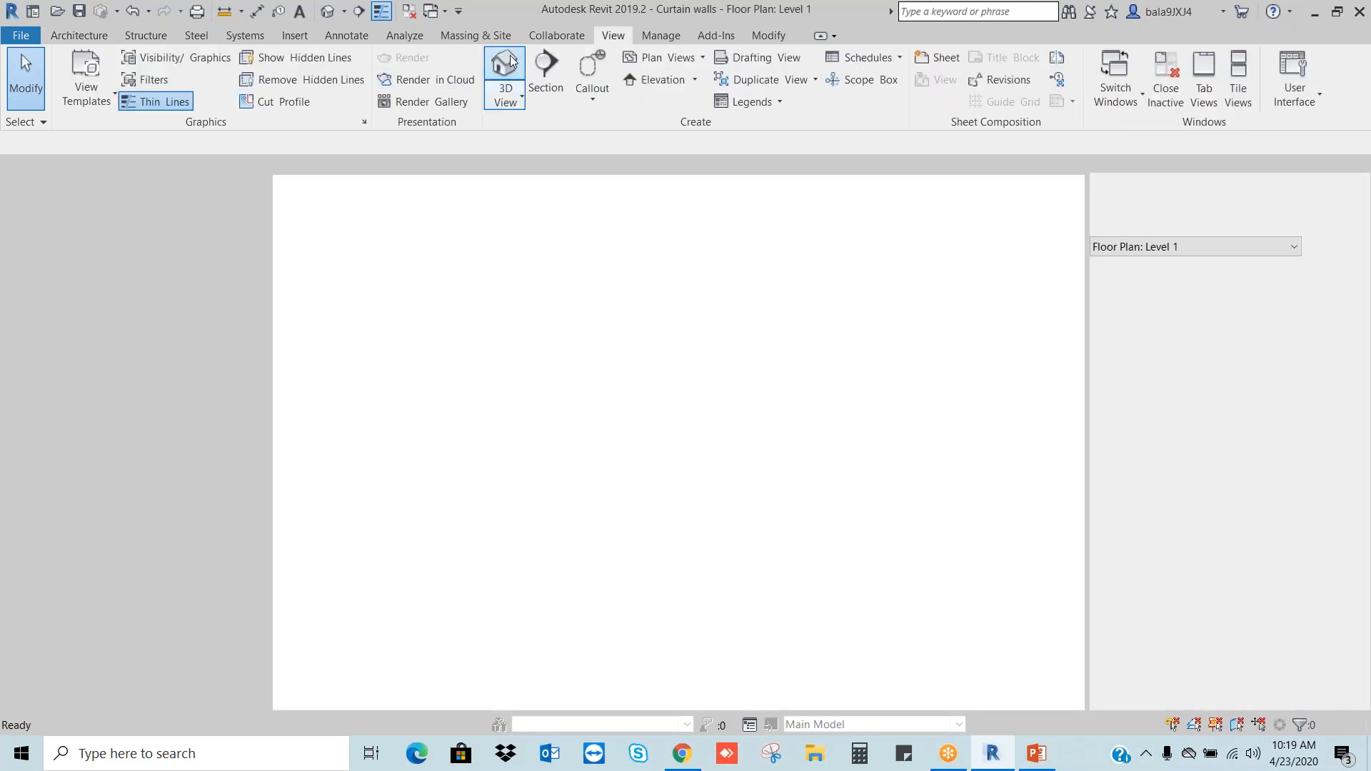
{"action": "left_click", "coordinate": [346, 704]}
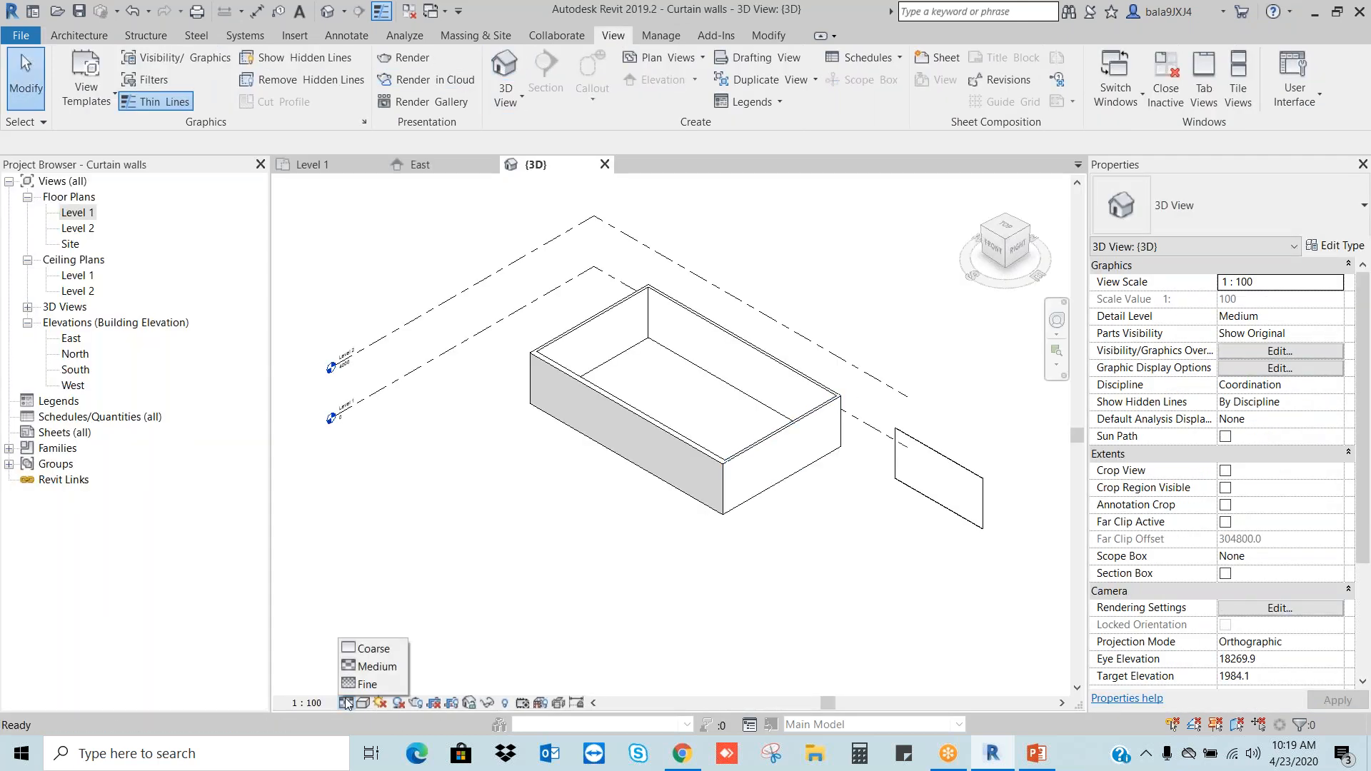
{"action": "left_click", "coordinate": [367, 684]}
{"action": "left_click", "coordinate": [363, 703]}
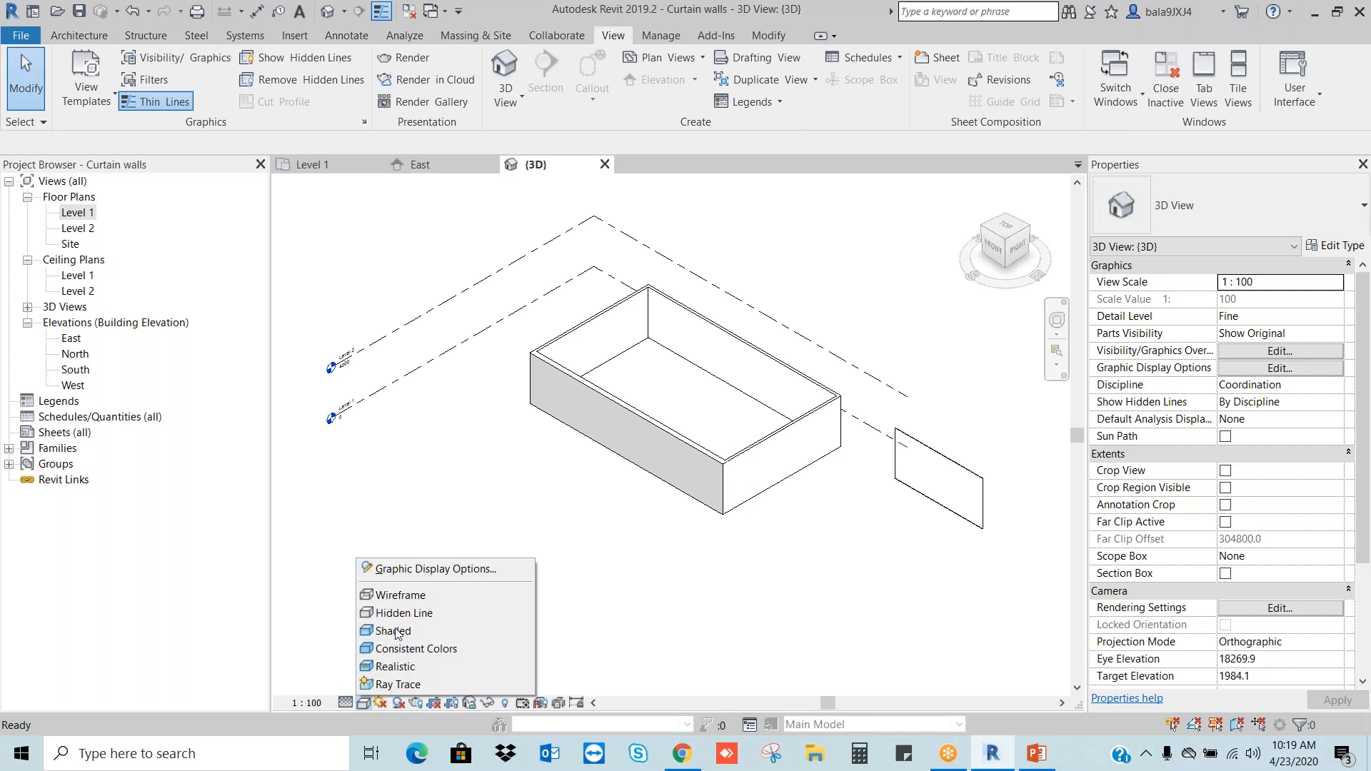
{"action": "left_click", "coordinate": [395, 631]}
Step: Examine the new curtain wall up close in the 3D view
{"action": "scroll", "coordinate": [942, 472], "scroll_direction": "up", "scroll_amount": 6}
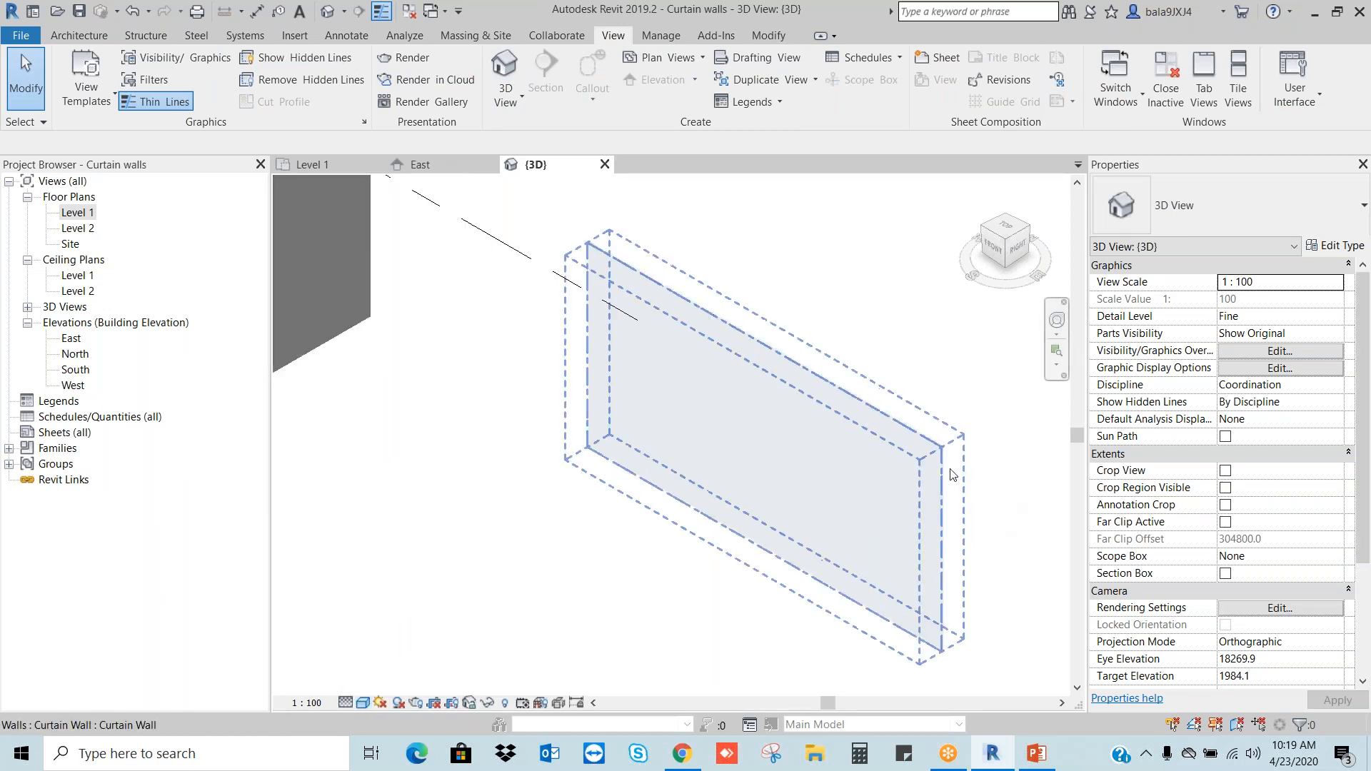
{"action": "left_click", "coordinate": [951, 475]}
{"action": "left_click", "coordinate": [999, 489]}
{"action": "scroll", "coordinate": [914, 494], "scroll_direction": "up", "scroll_amount": 2}
{"action": "scroll", "coordinate": [912, 495], "scroll_direction": "down", "scroll_amount": 2}
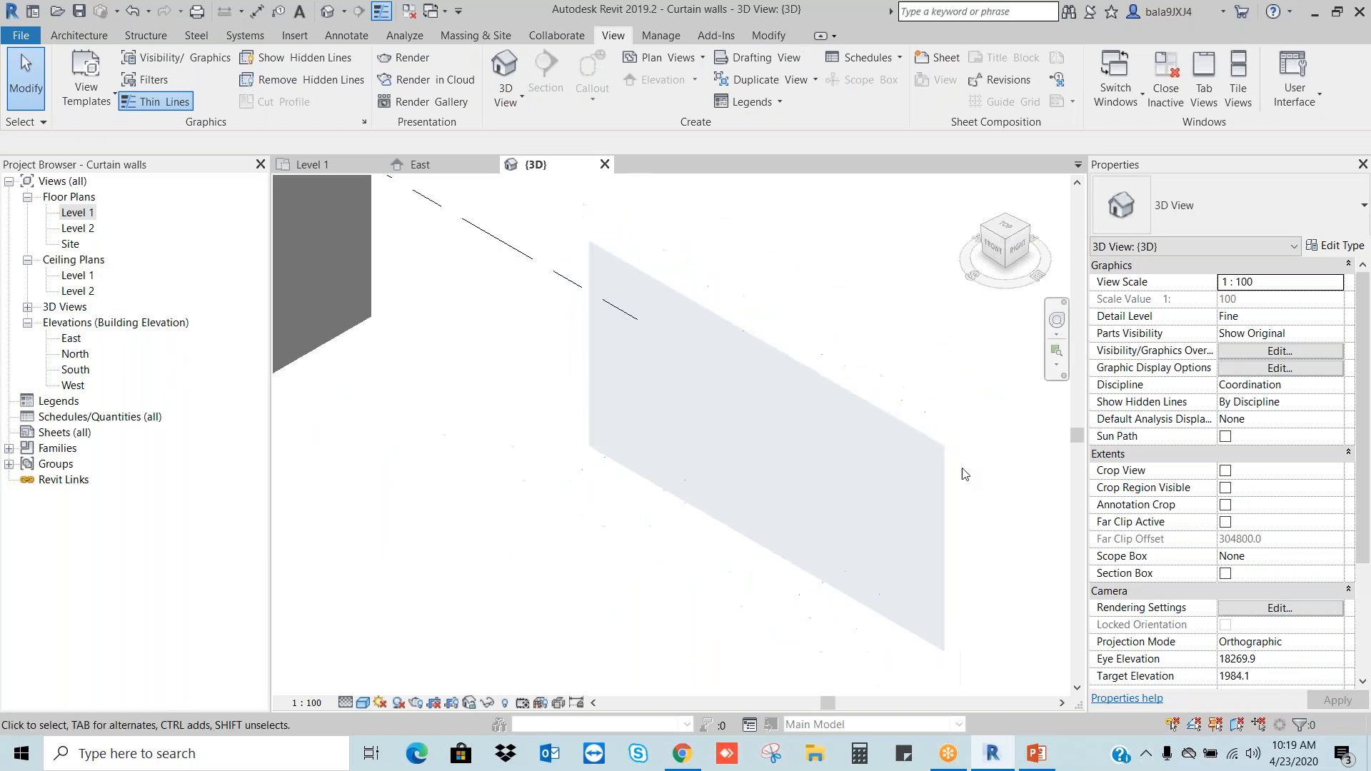
{"action": "scroll", "coordinate": [993, 480], "scroll_direction": "down", "scroll_amount": 3}
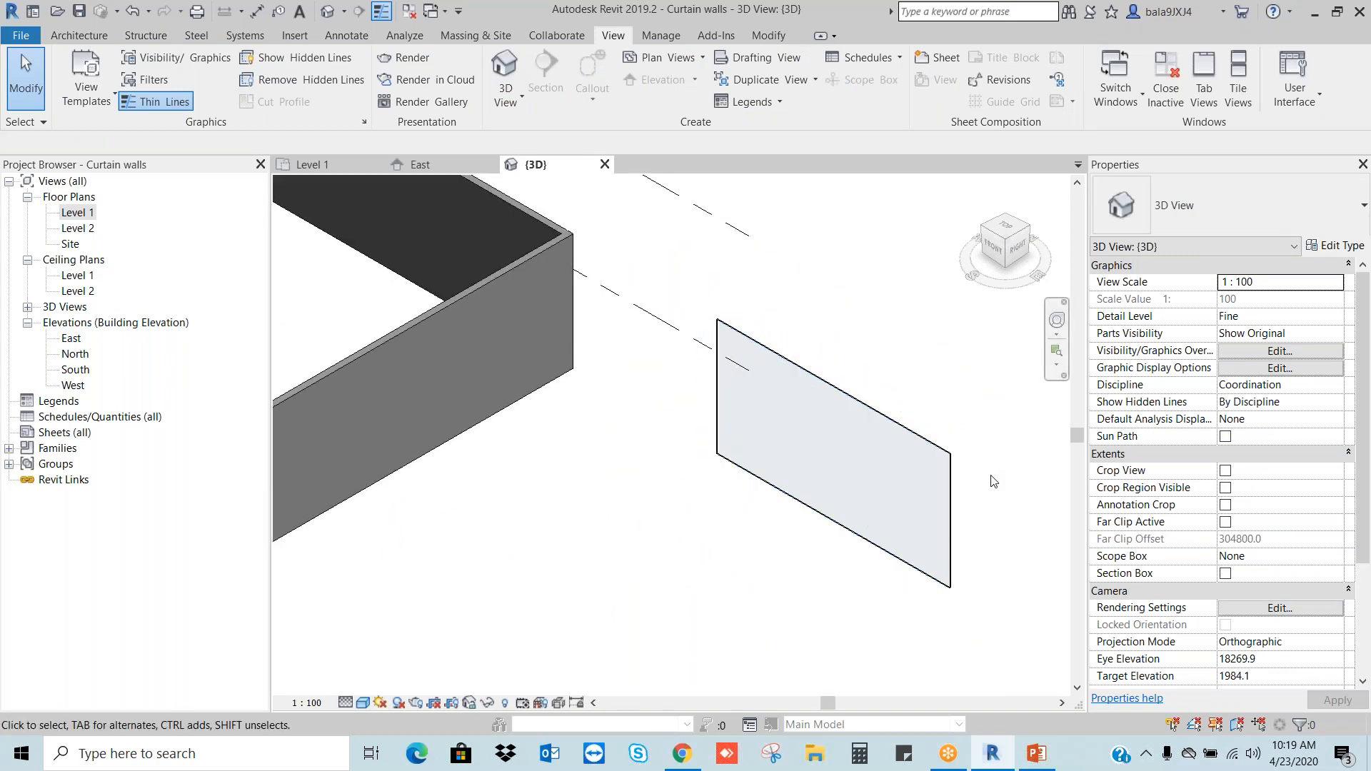
{"action": "left_click", "coordinate": [952, 462]}
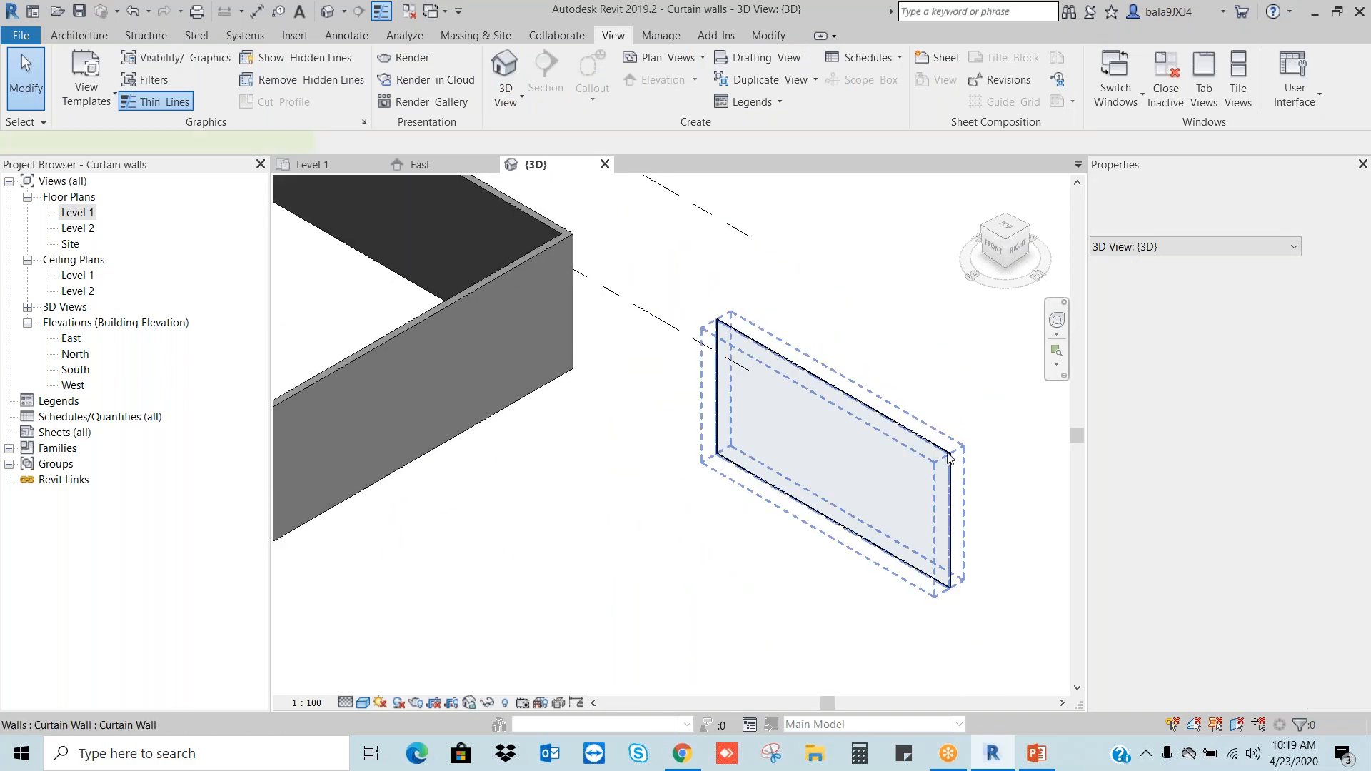
{"action": "left_click", "coordinate": [1021, 476]}
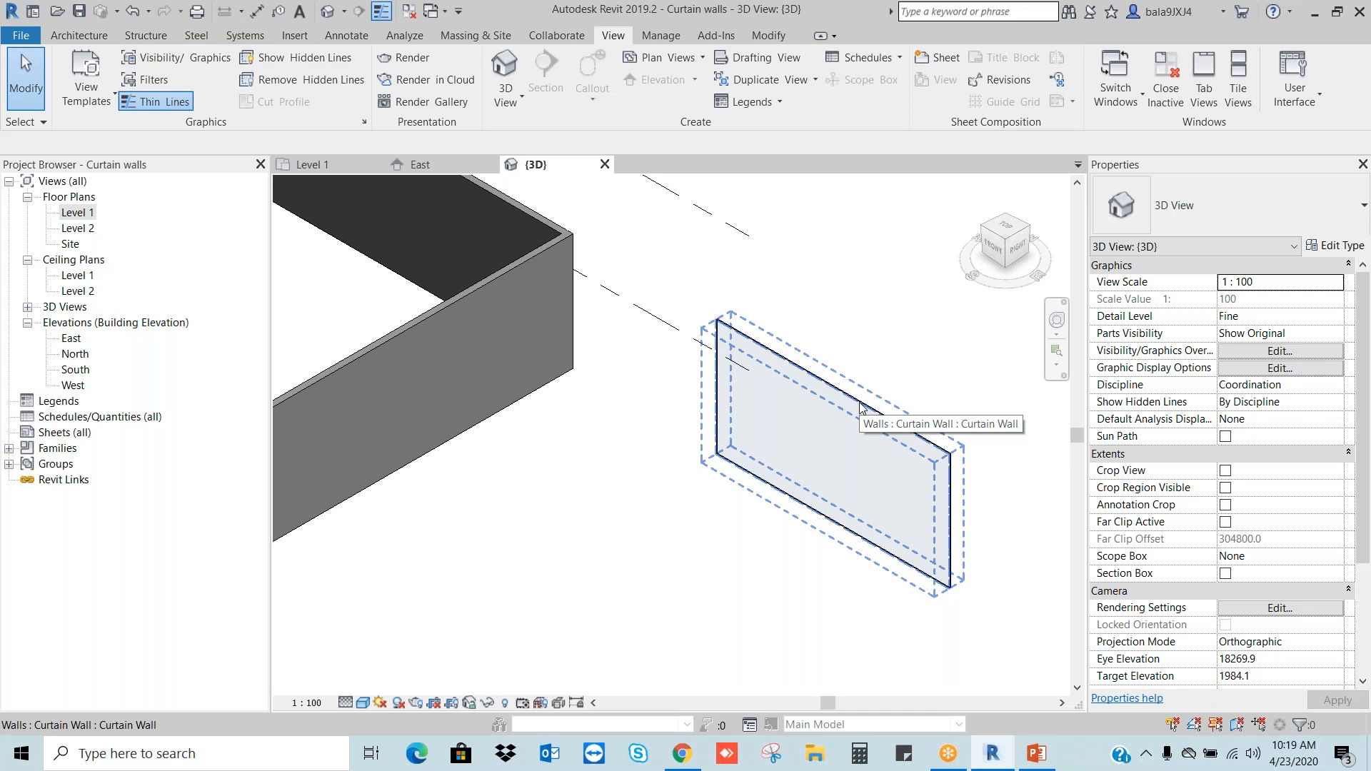
Step: Create a building section along the lower side of the curtain wall in the Level 1 plan and open its view
{"action": "double_click", "coordinate": [87, 212]}
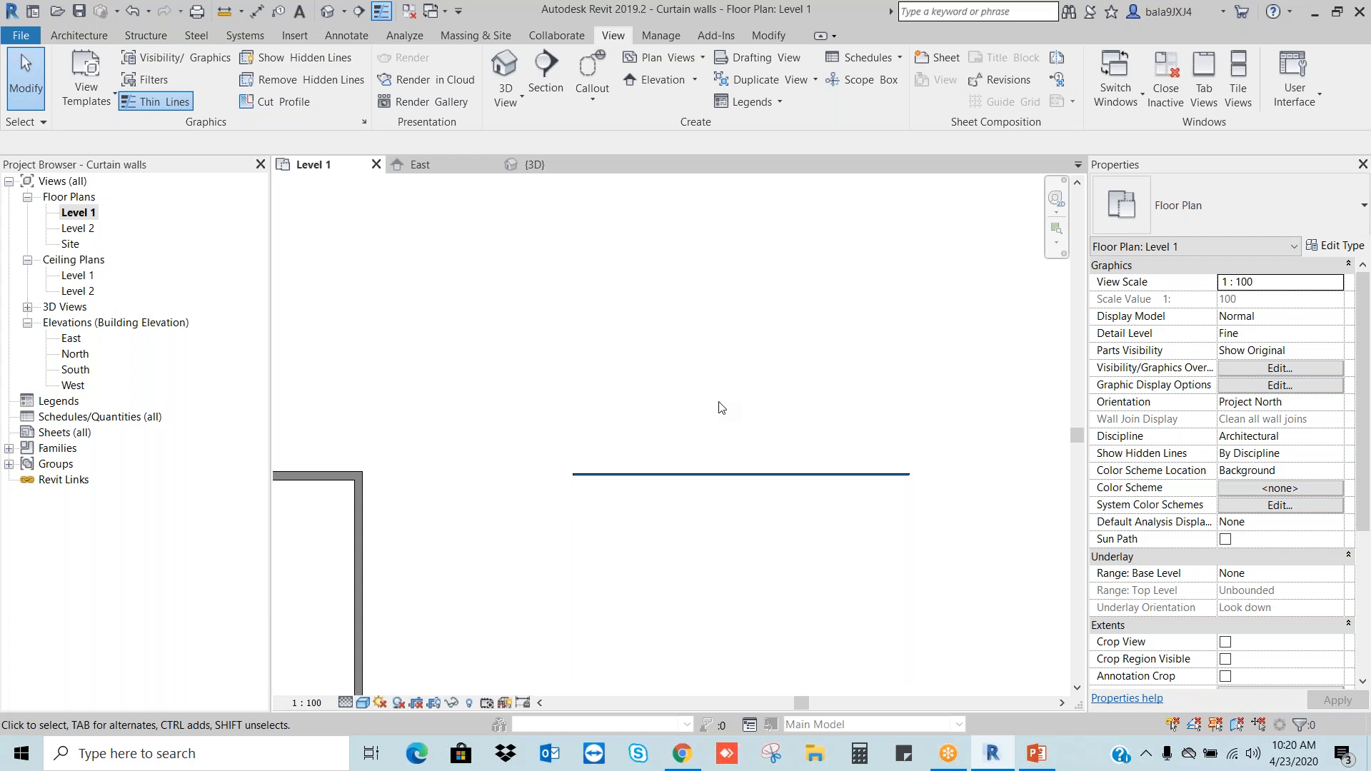
{"action": "scroll", "coordinate": [724, 450], "scroll_direction": "up", "scroll_amount": 3}
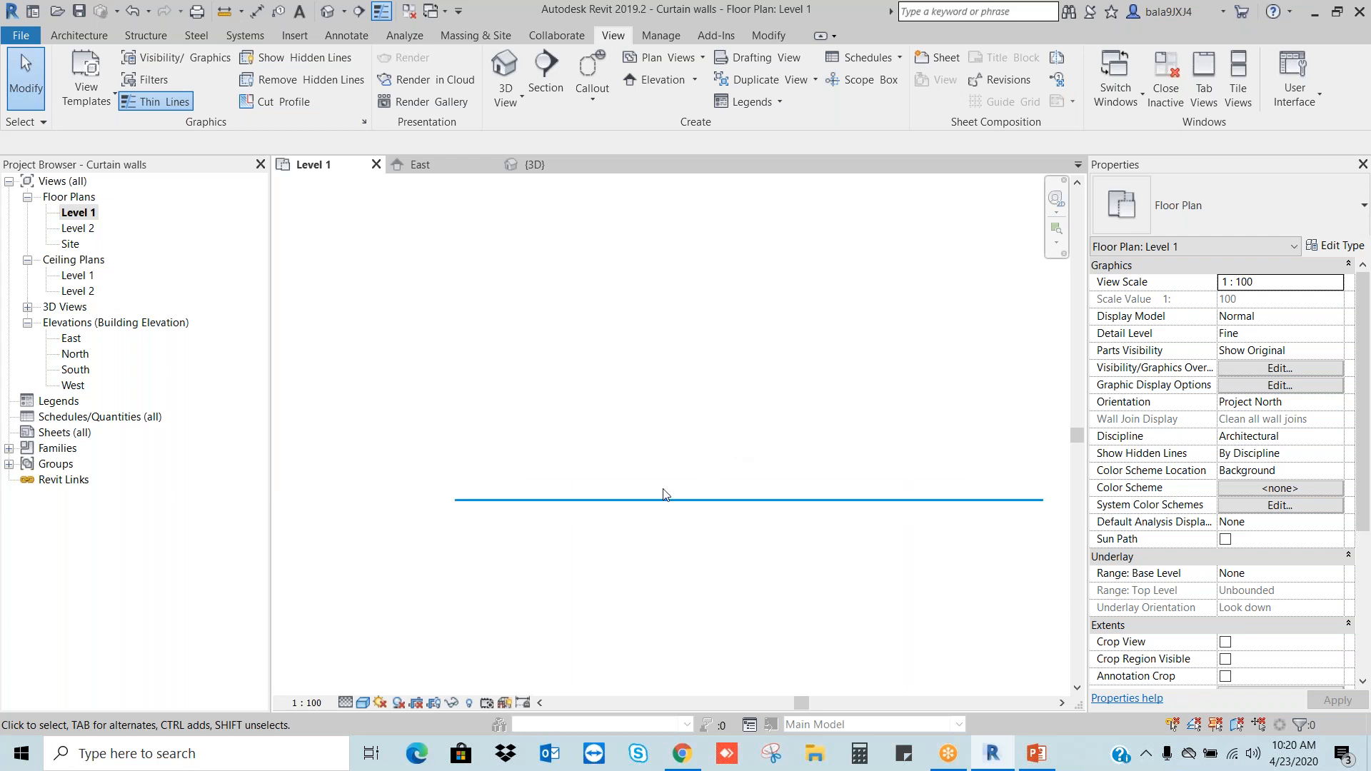
{"action": "middle_click_drag", "start_coordinate": [696, 536], "coordinate": [602, 519]}
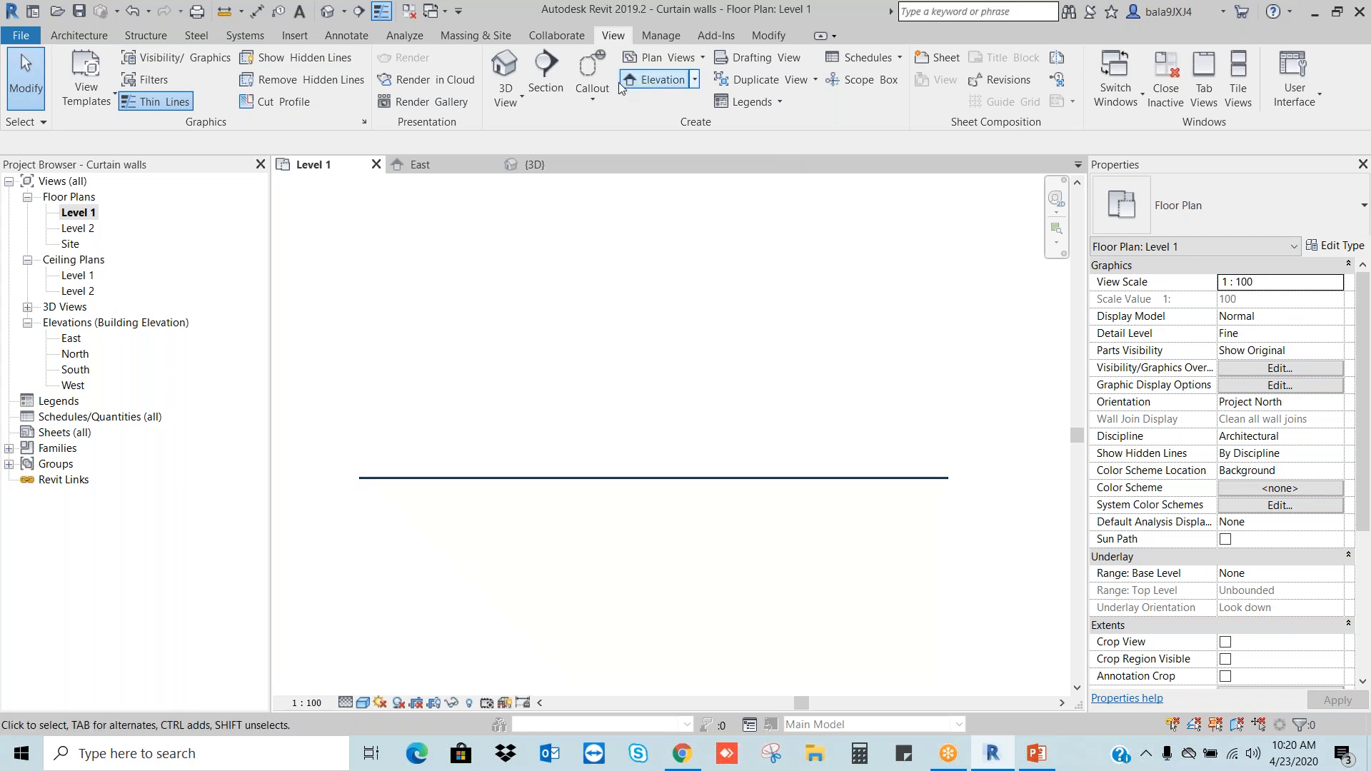
{"action": "left_click", "coordinate": [551, 60]}
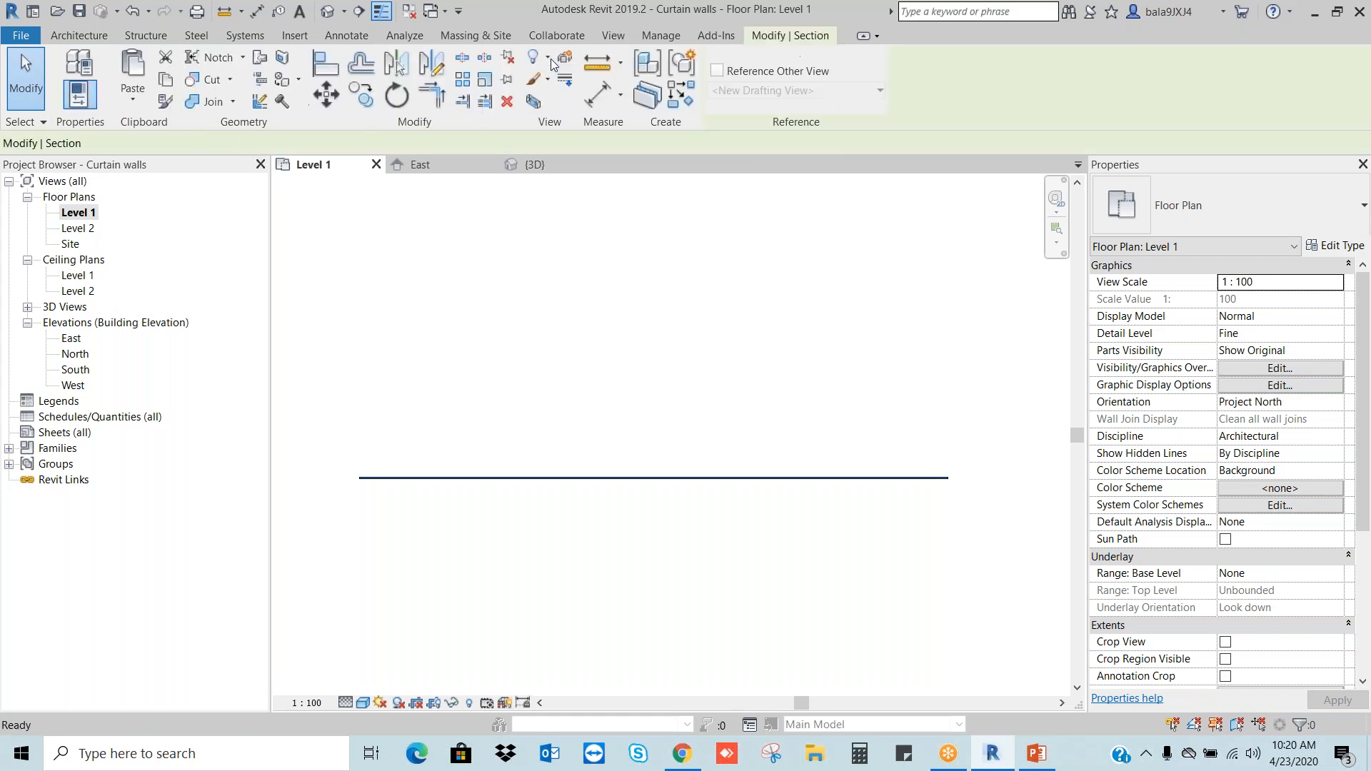
{"action": "left_click", "coordinate": [323, 495]}
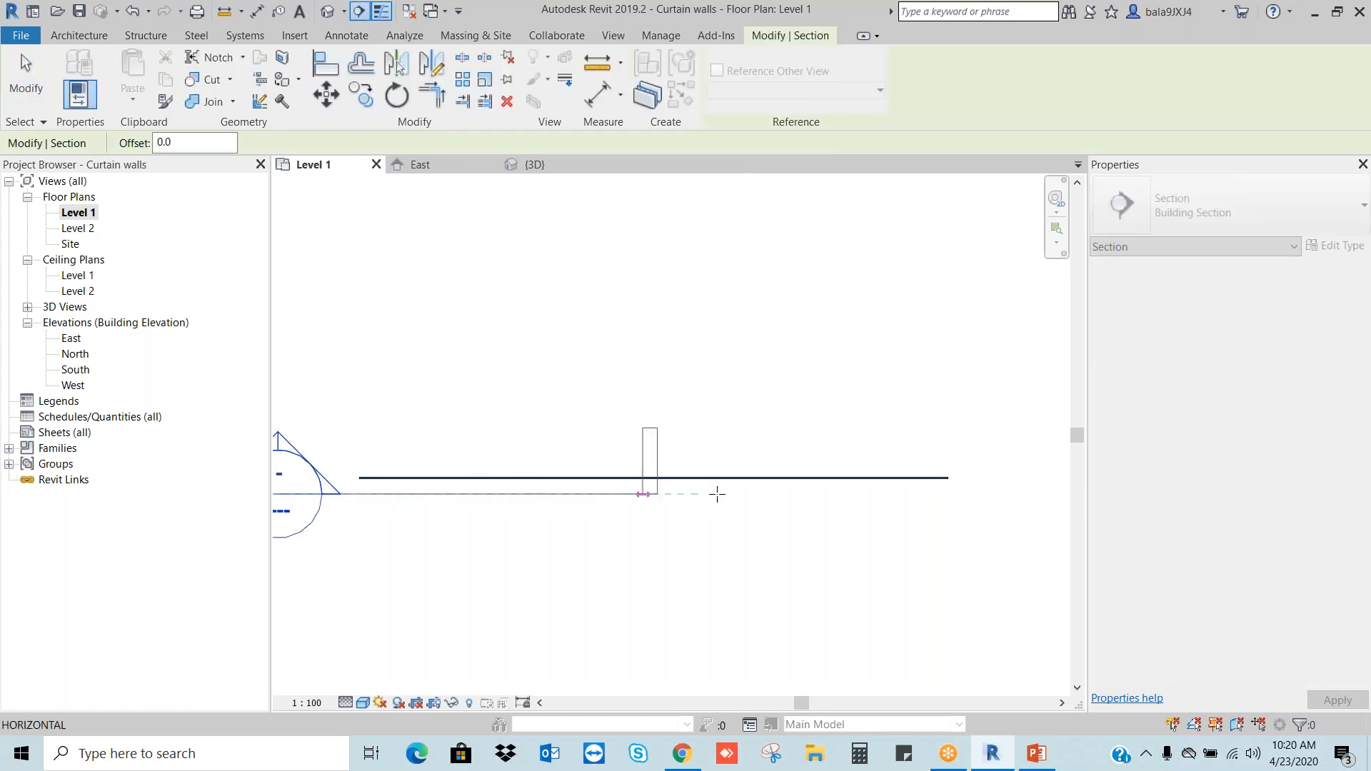
{"action": "left_click", "coordinate": [1004, 494]}
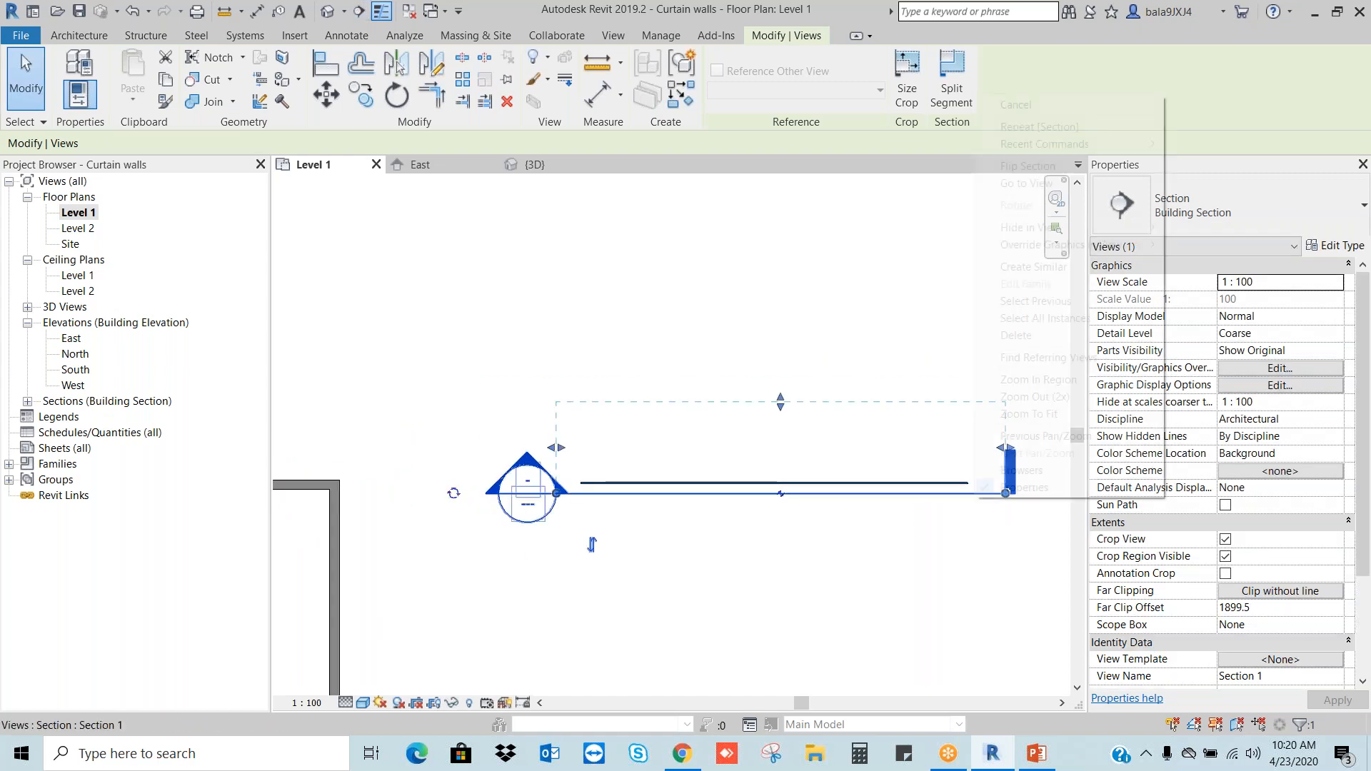
{"action": "right_click", "coordinate": [976, 494]}
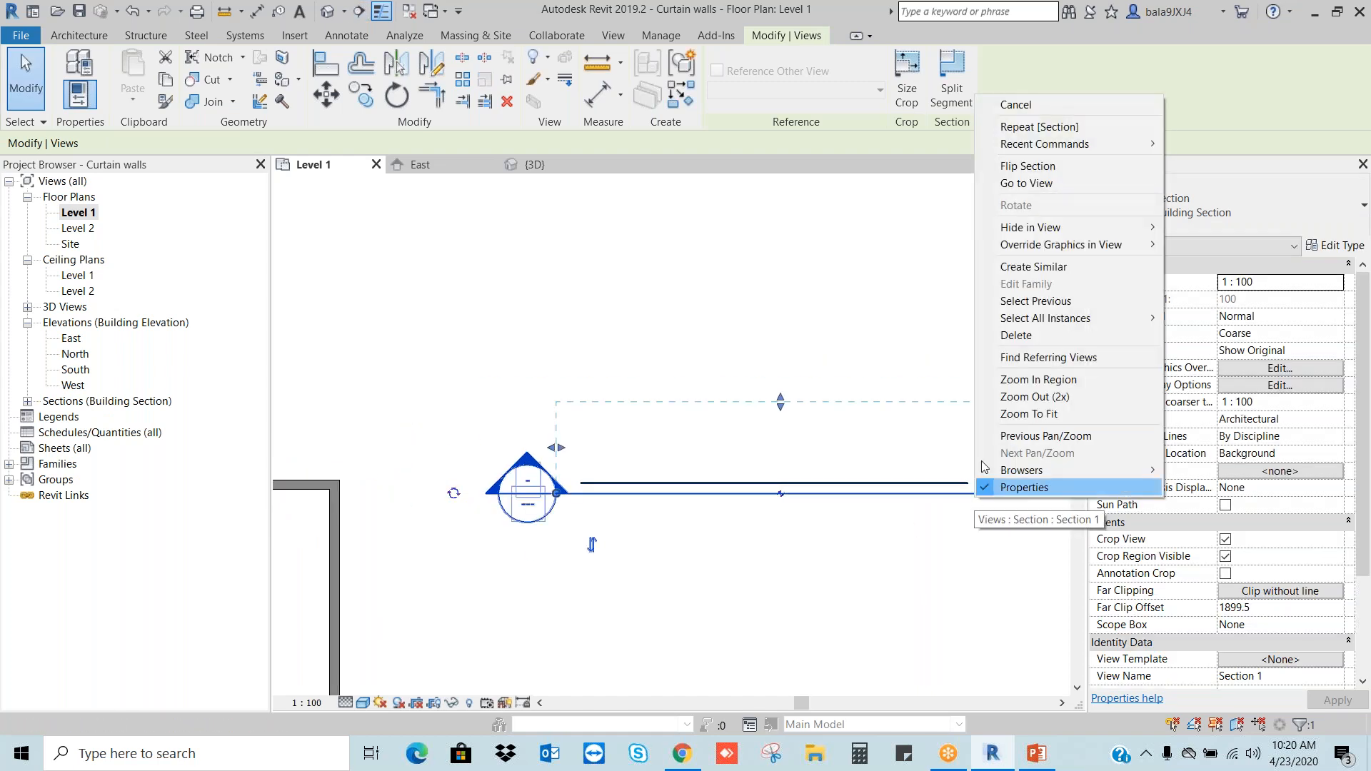
{"action": "left_click", "coordinate": [1026, 185]}
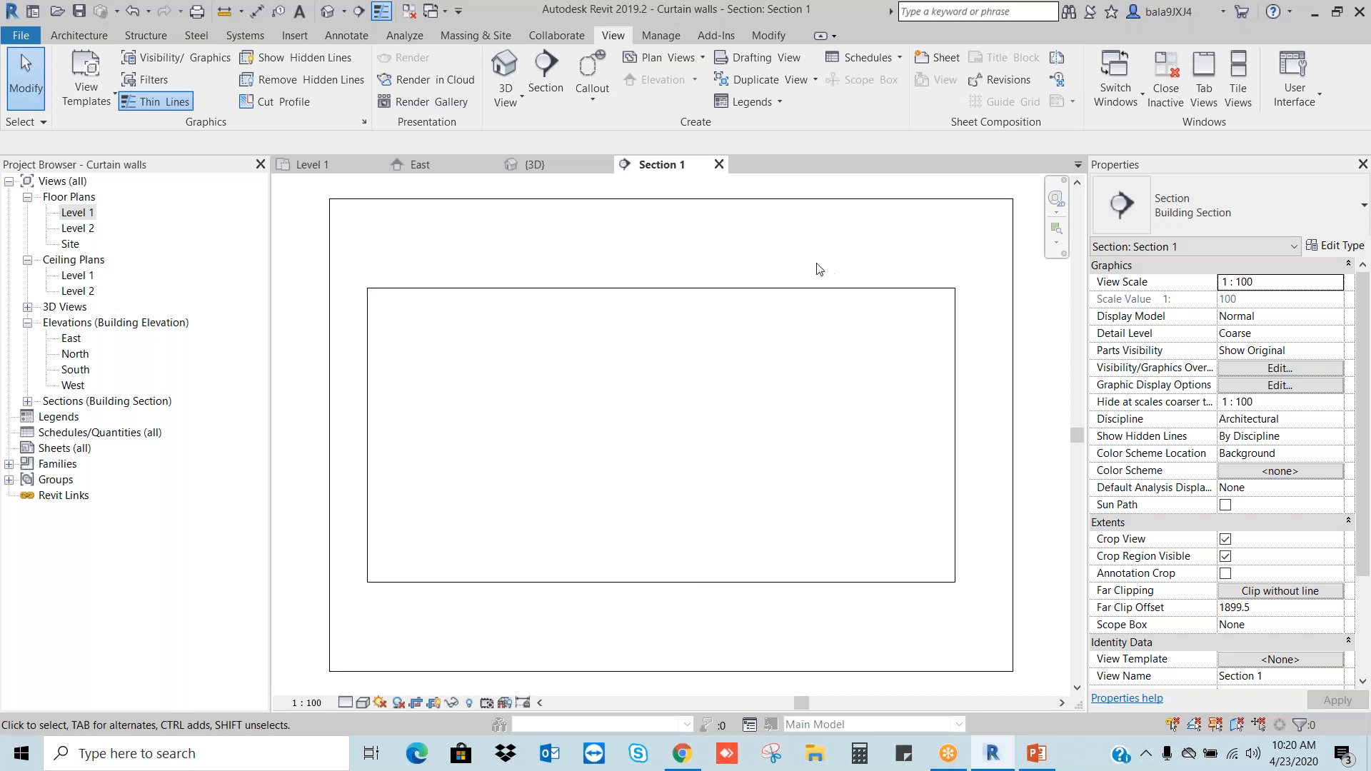
Step: Set the section view to Fine detail level and the Shaded visual style
{"action": "left_click", "coordinate": [27, 401]}
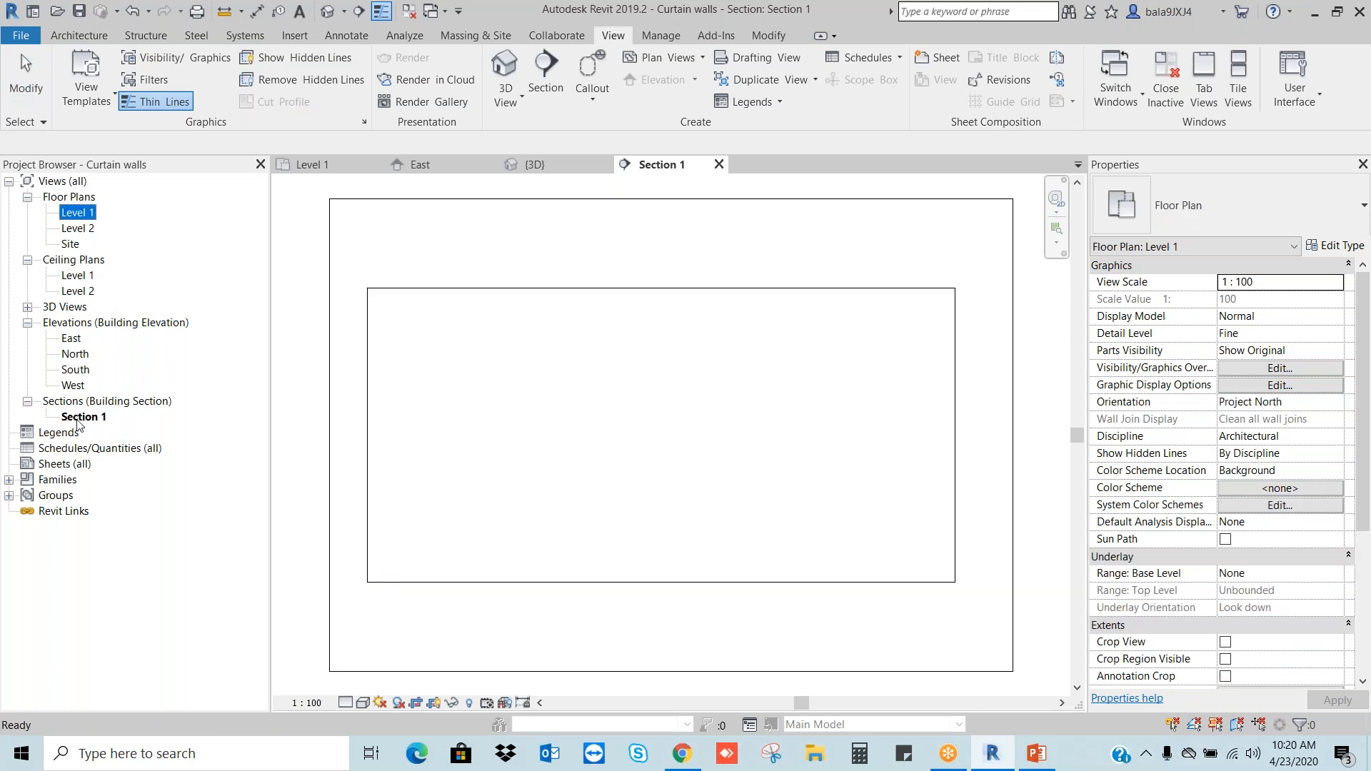
{"action": "left_click", "coordinate": [346, 703]}
{"action": "left_click", "coordinate": [346, 702]}
{"action": "left_click", "coordinate": [364, 684]}
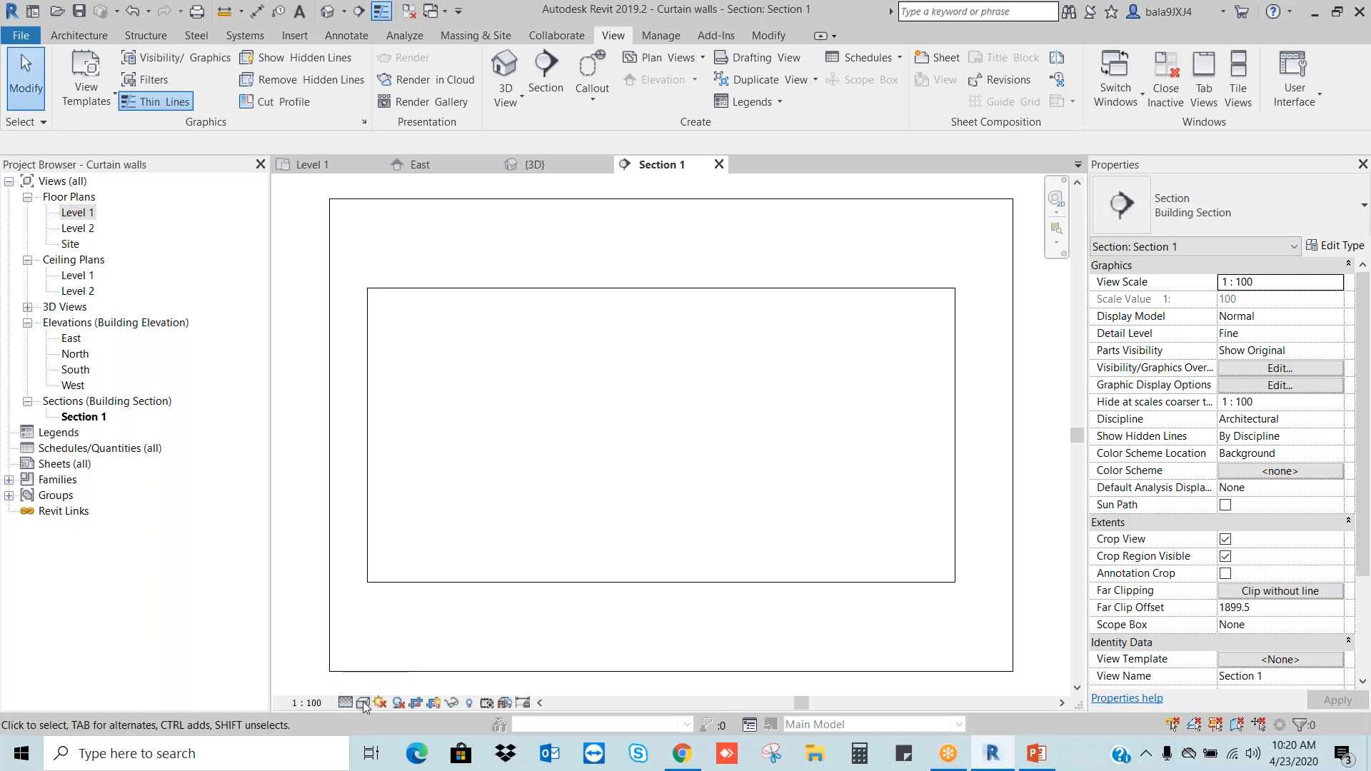
{"action": "left_click", "coordinate": [363, 703]}
{"action": "left_click", "coordinate": [397, 632]}
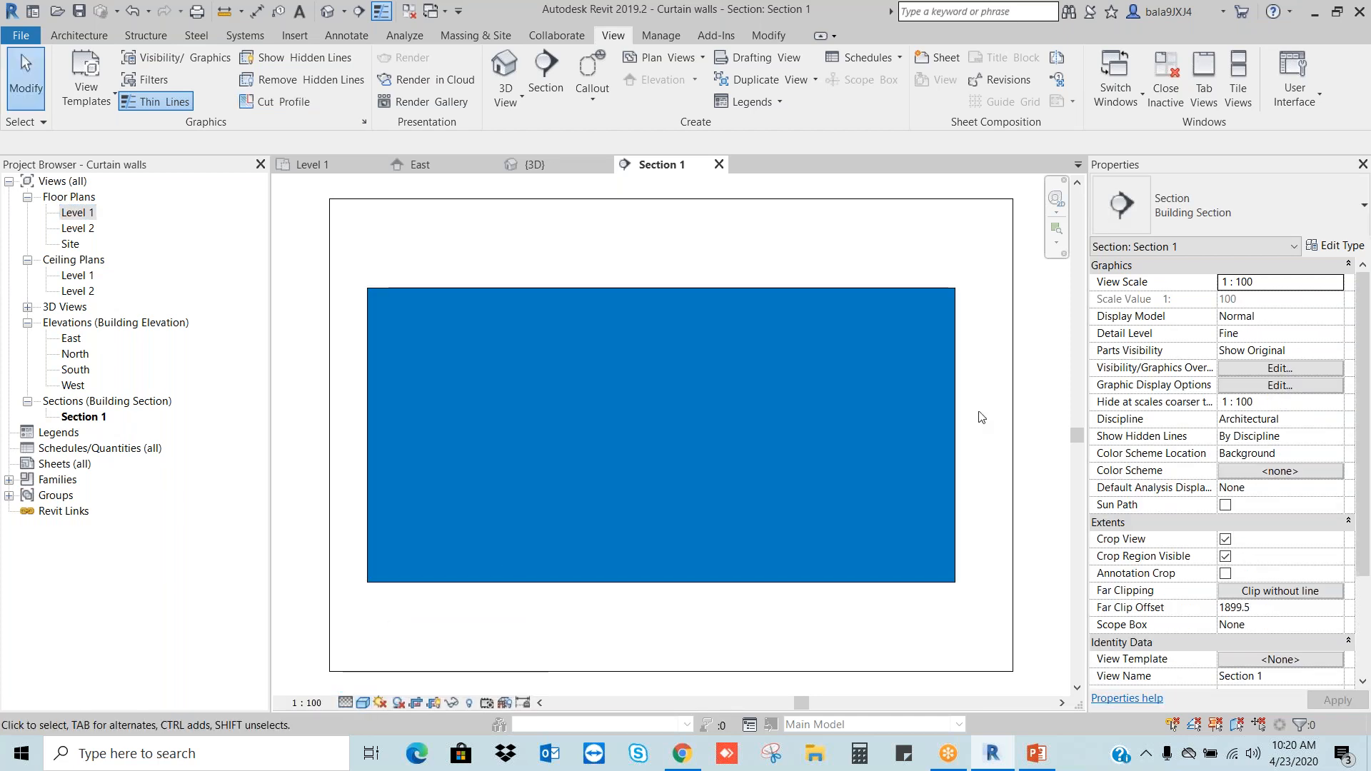
Step: Place vertical curtain grid lines across the curtain wall with All Segments, about 1200 mm apart
{"action": "scroll", "coordinate": [985, 417], "scroll_direction": "down", "scroll_amount": 1}
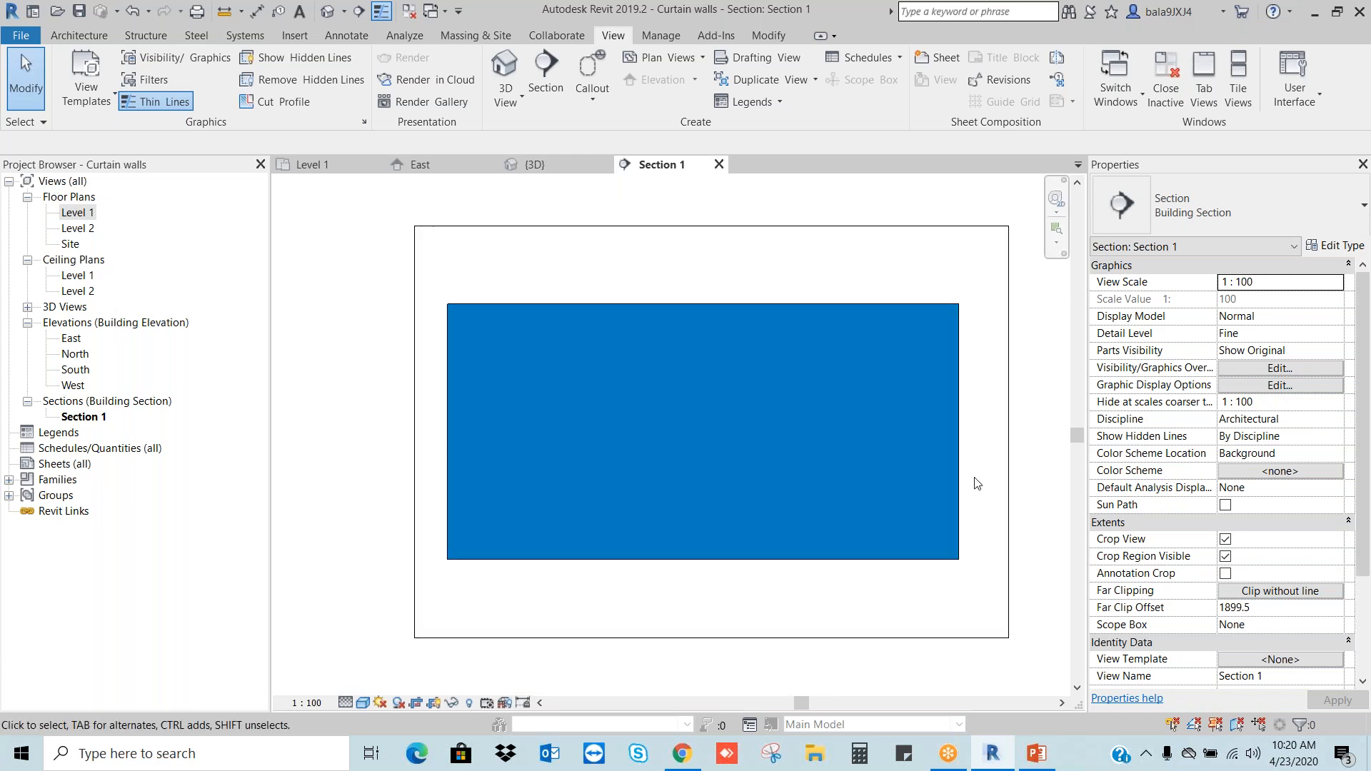
{"action": "left_click", "coordinate": [78, 35]}
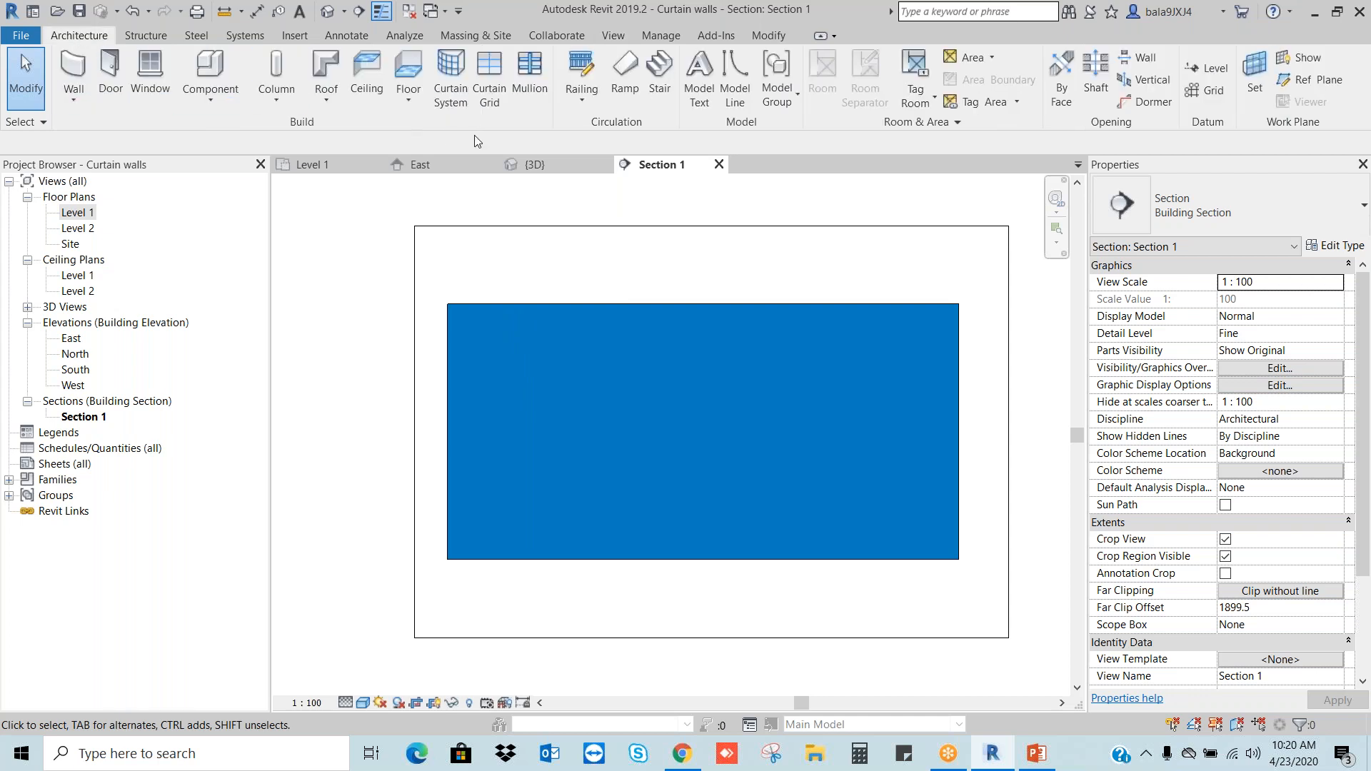
{"action": "left_click", "coordinate": [488, 101]}
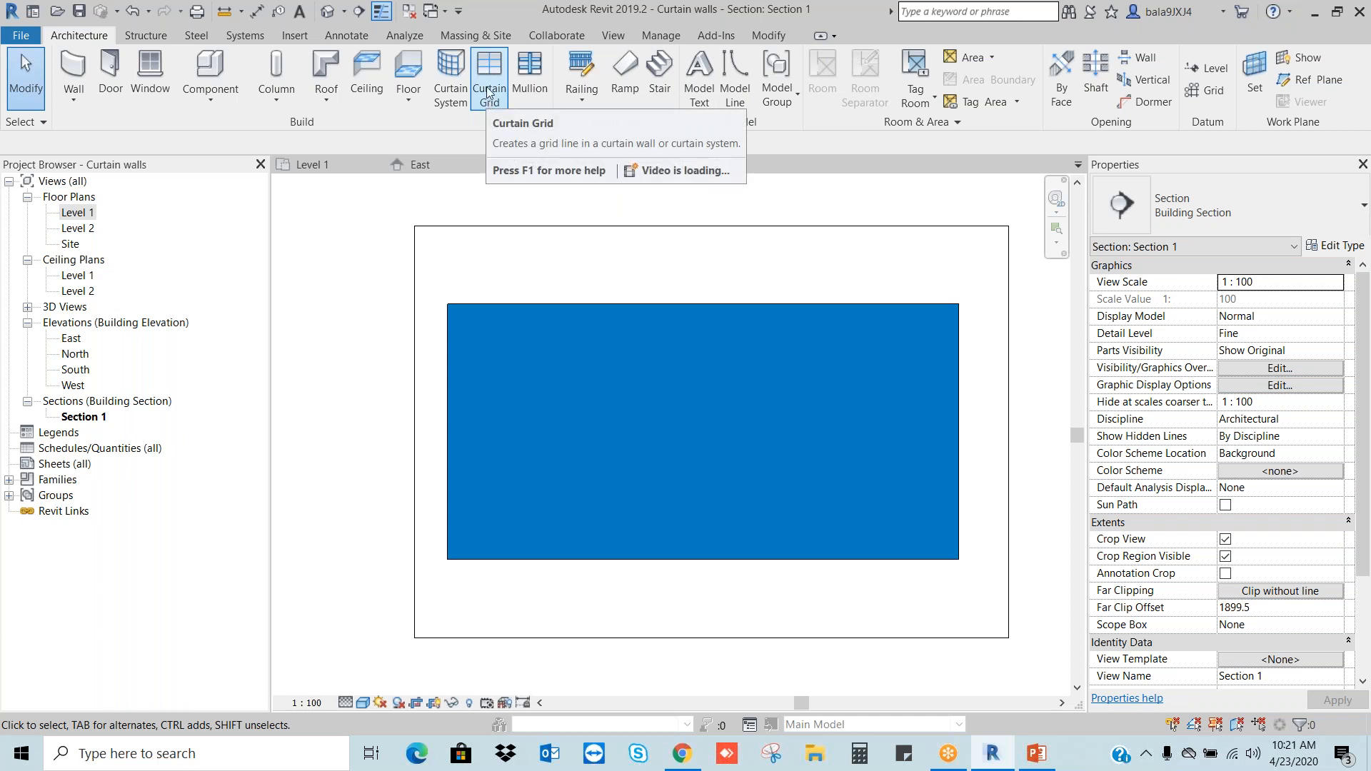
{"action": "left_click", "coordinate": [488, 84]}
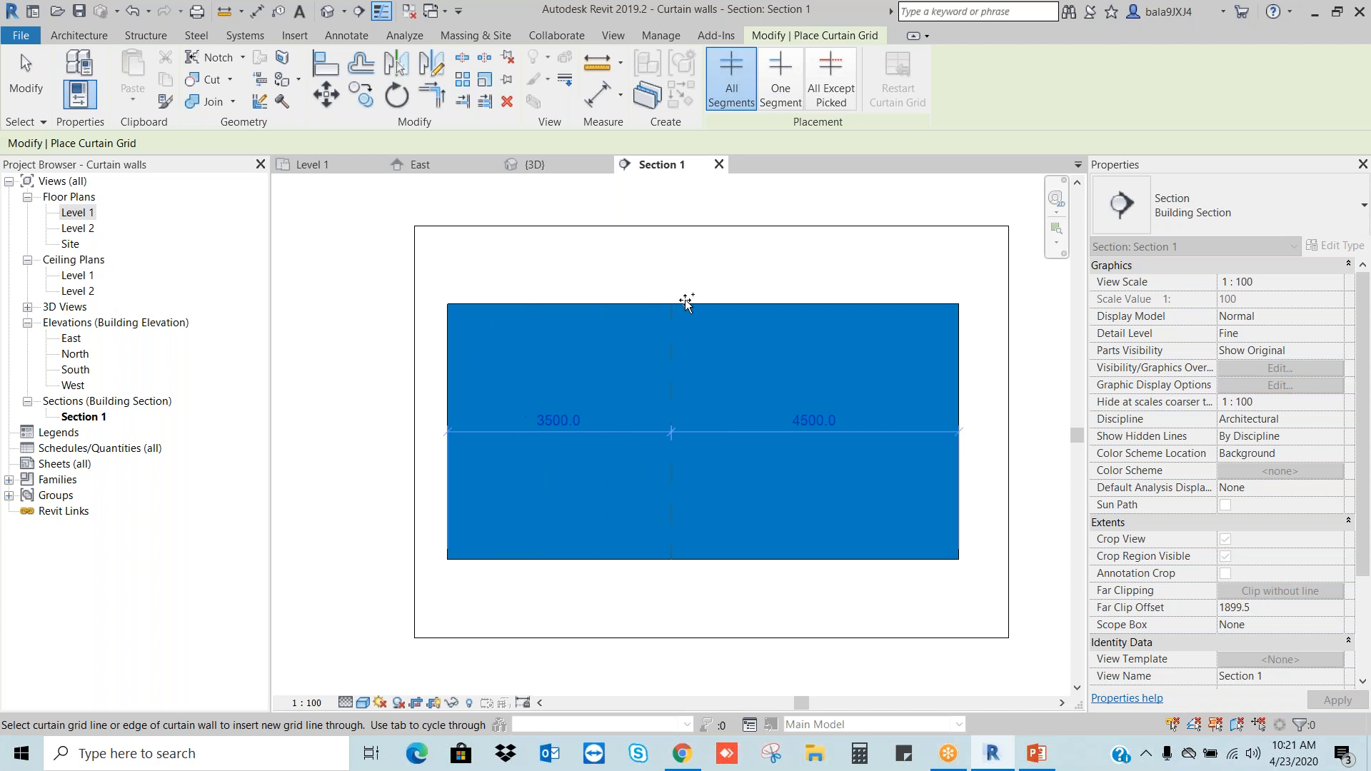
{"action": "left_click", "coordinate": [512, 300]}
{"action": "left_click", "coordinate": [570, 301]}
{"action": "left_click", "coordinate": [646, 301]}
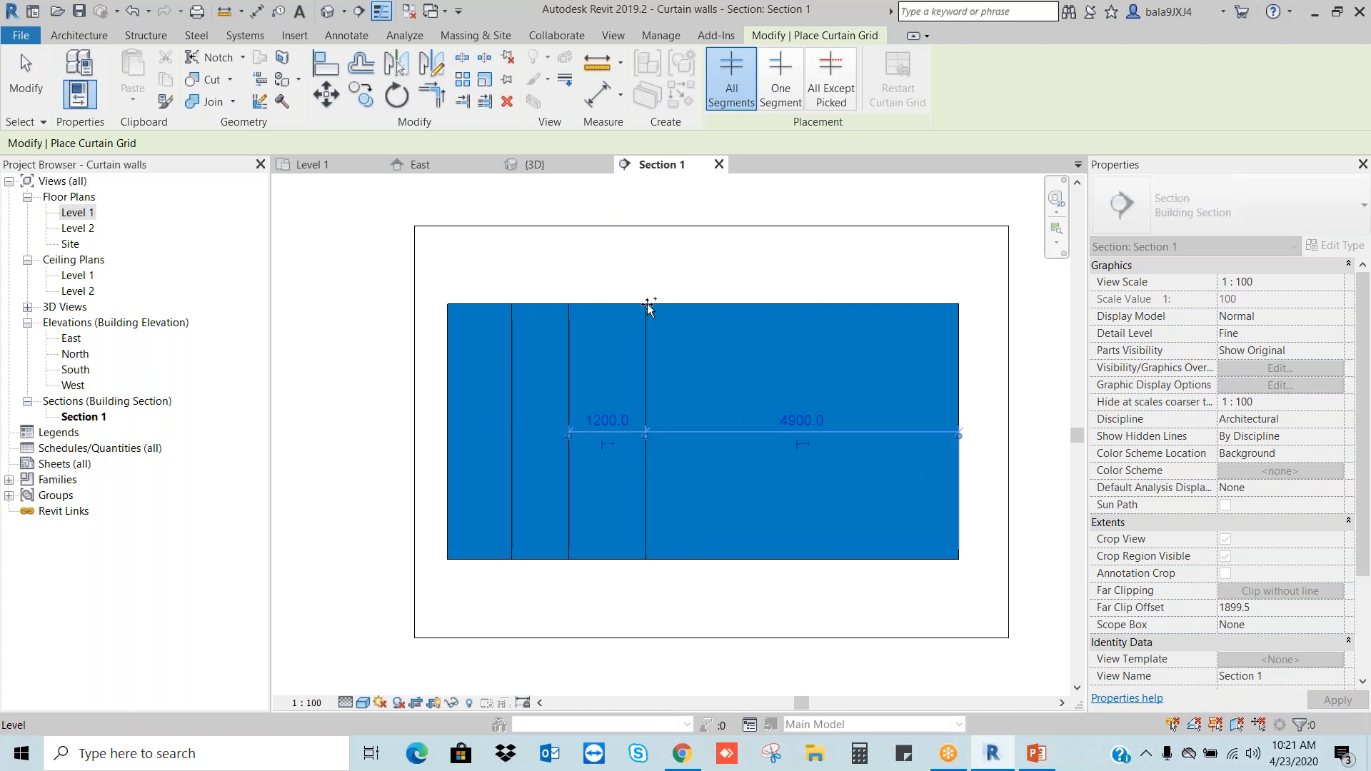
{"action": "left_click", "coordinate": [717, 303]}
{"action": "left_click", "coordinate": [797, 305]}
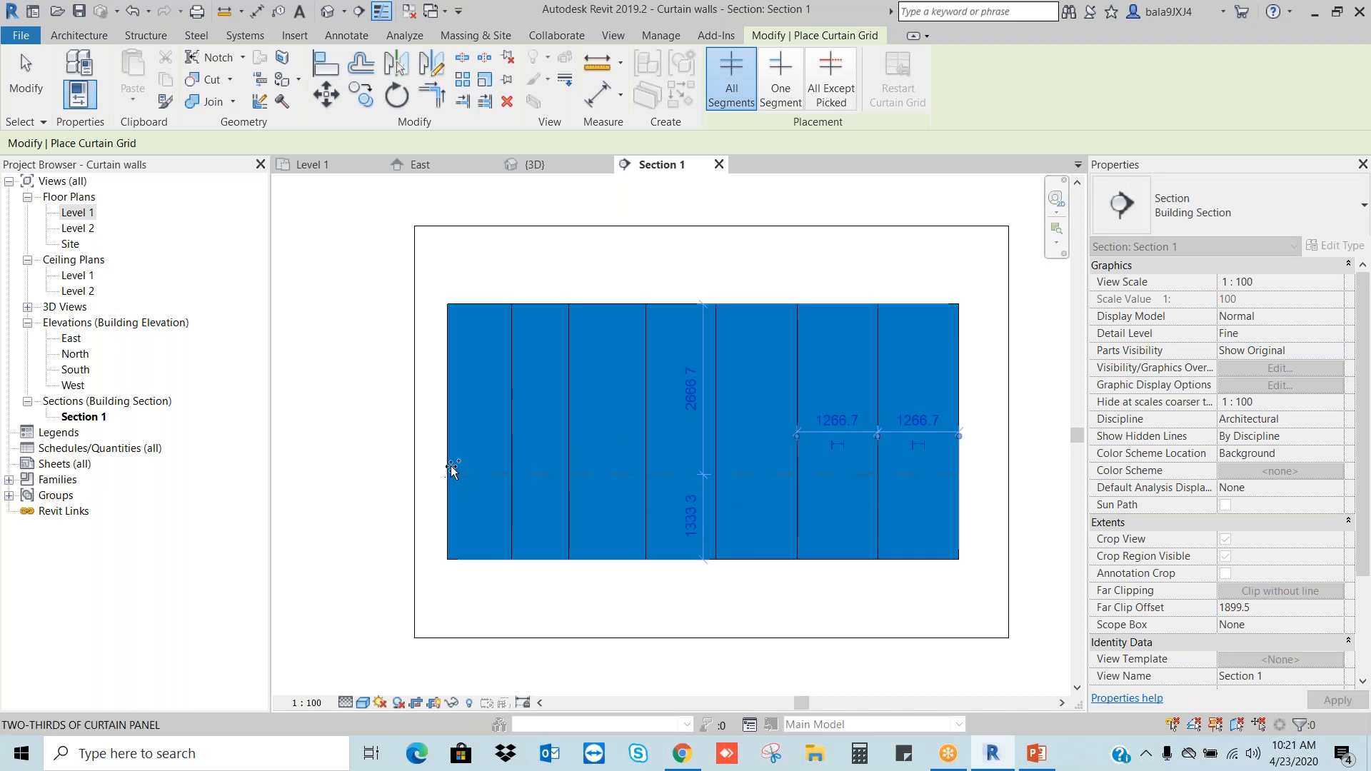
Step: Place two horizontal curtain grid lines across all segments of the curtain wall, 1600 mm and 800 mm below its upper edge
{"action": "left_click", "coordinate": [448, 407]}
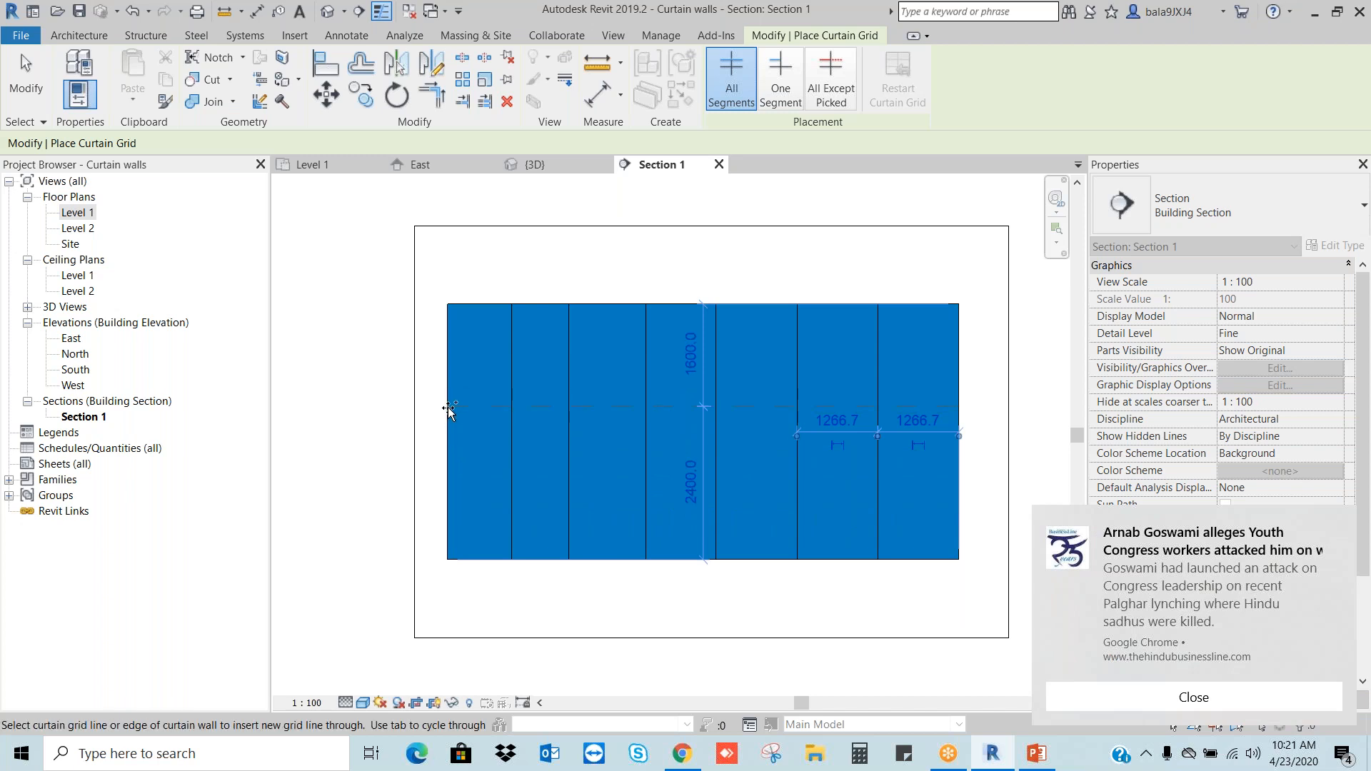
{"action": "left_click", "coordinate": [449, 355]}
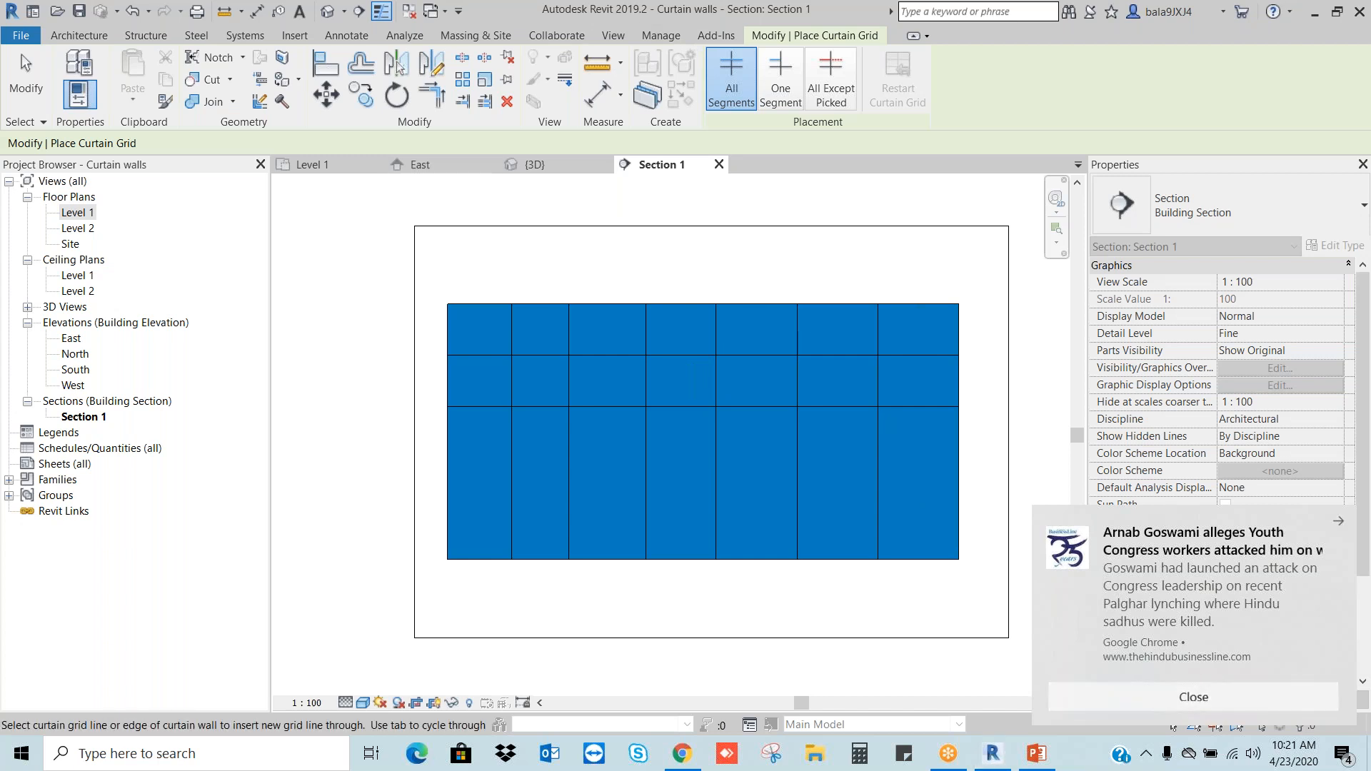
{"action": "key", "text": "Escape"}
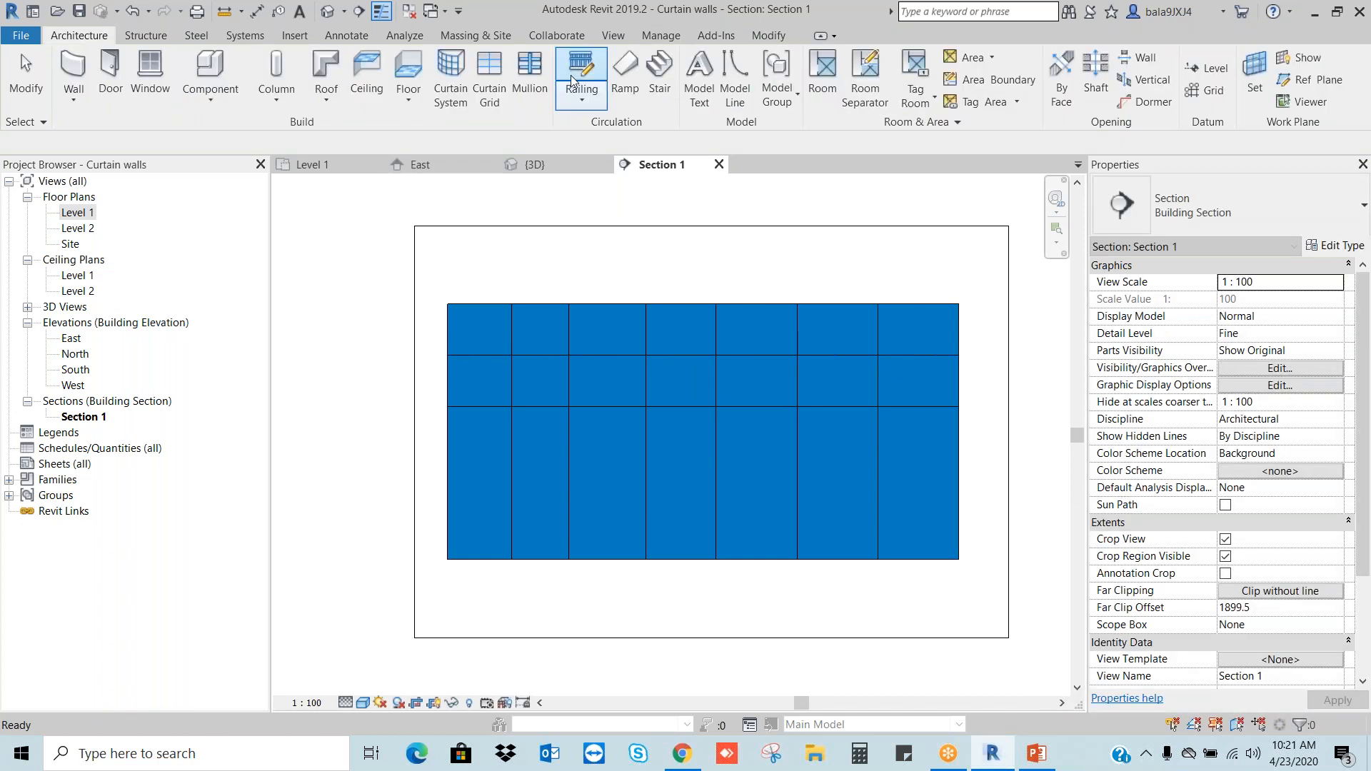
Step: Examine the curtain wall's grid divisions in the 3D view
{"action": "left_click", "coordinate": [542, 165]}
{"action": "scroll", "coordinate": [770, 478], "scroll_direction": "up", "scroll_amount": 6}
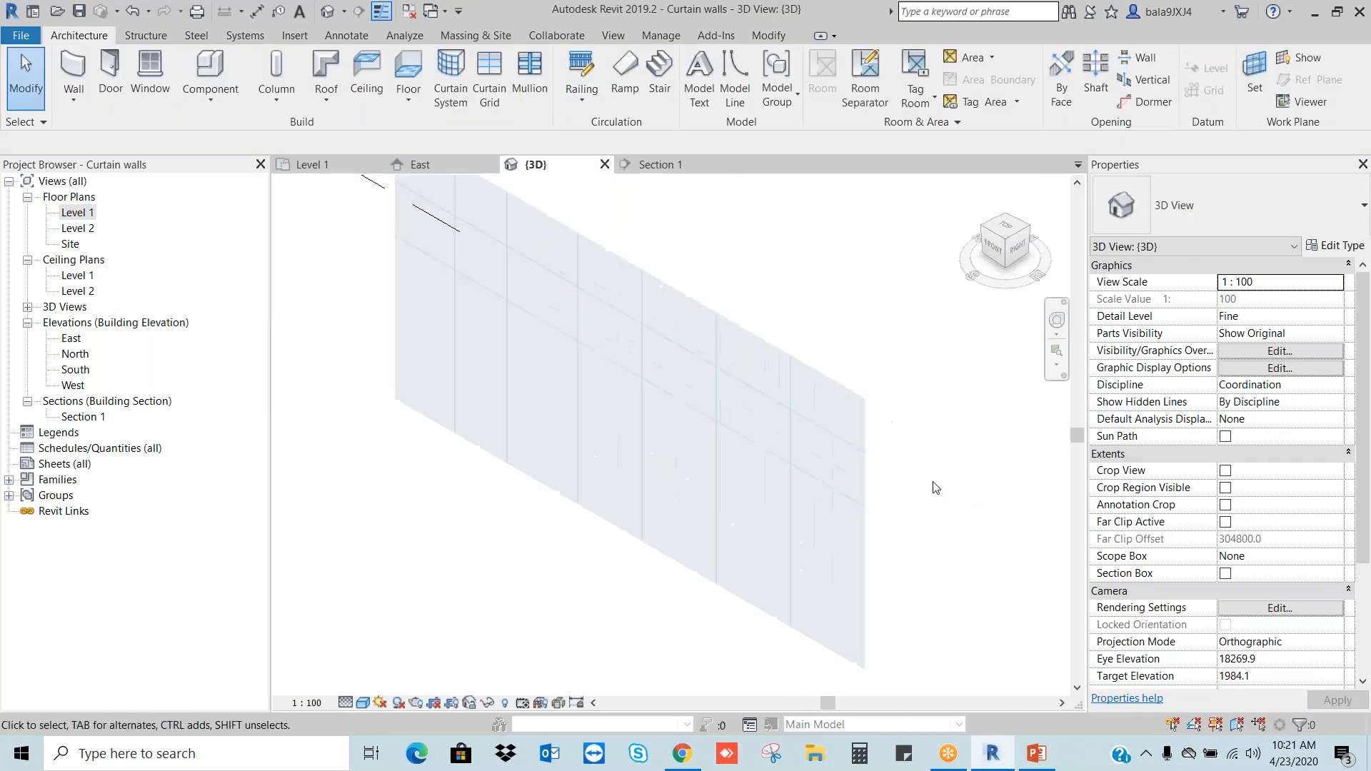
{"action": "scroll", "coordinate": [843, 564], "scroll_direction": "down", "scroll_amount": 4}
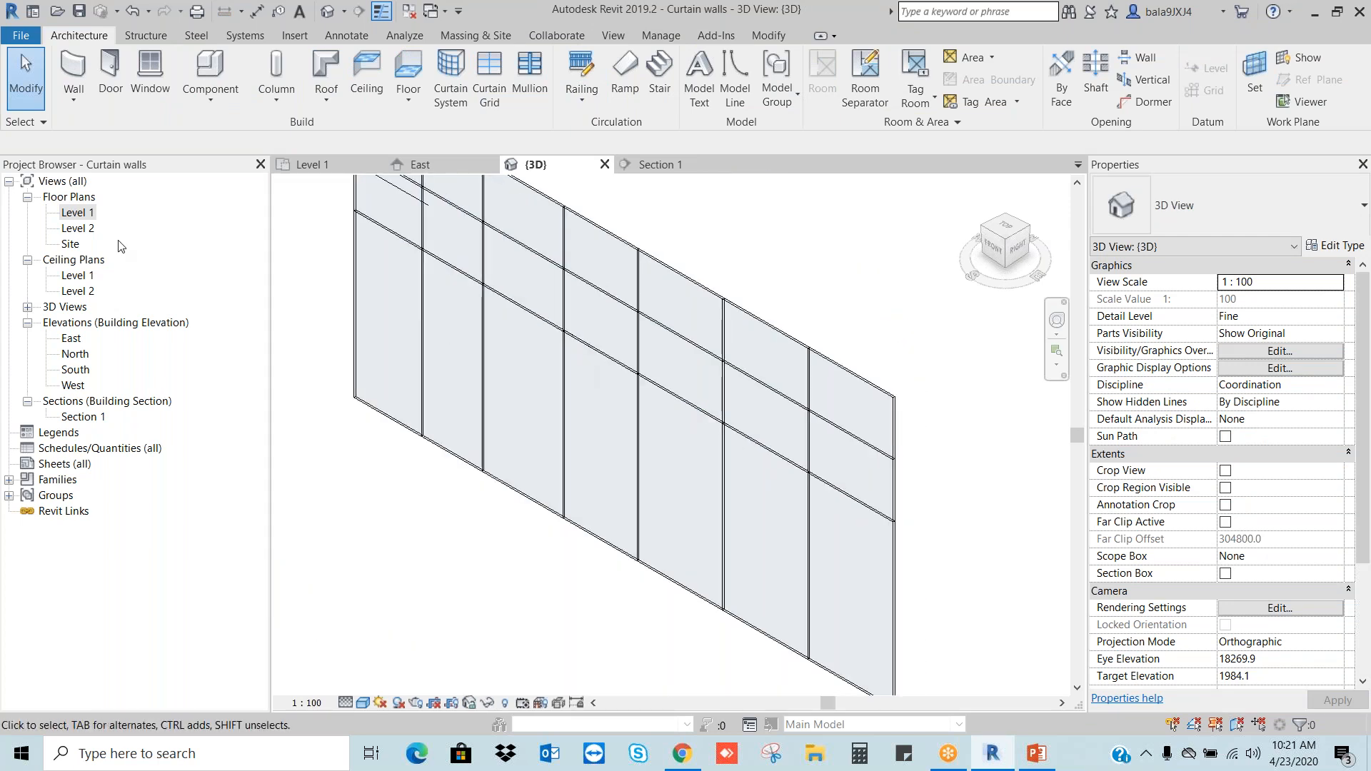
Step: In the Section 1 view, move the second vertical grid line so the second panel column is 1000 mm wide
{"action": "left_click", "coordinate": [645, 164]}
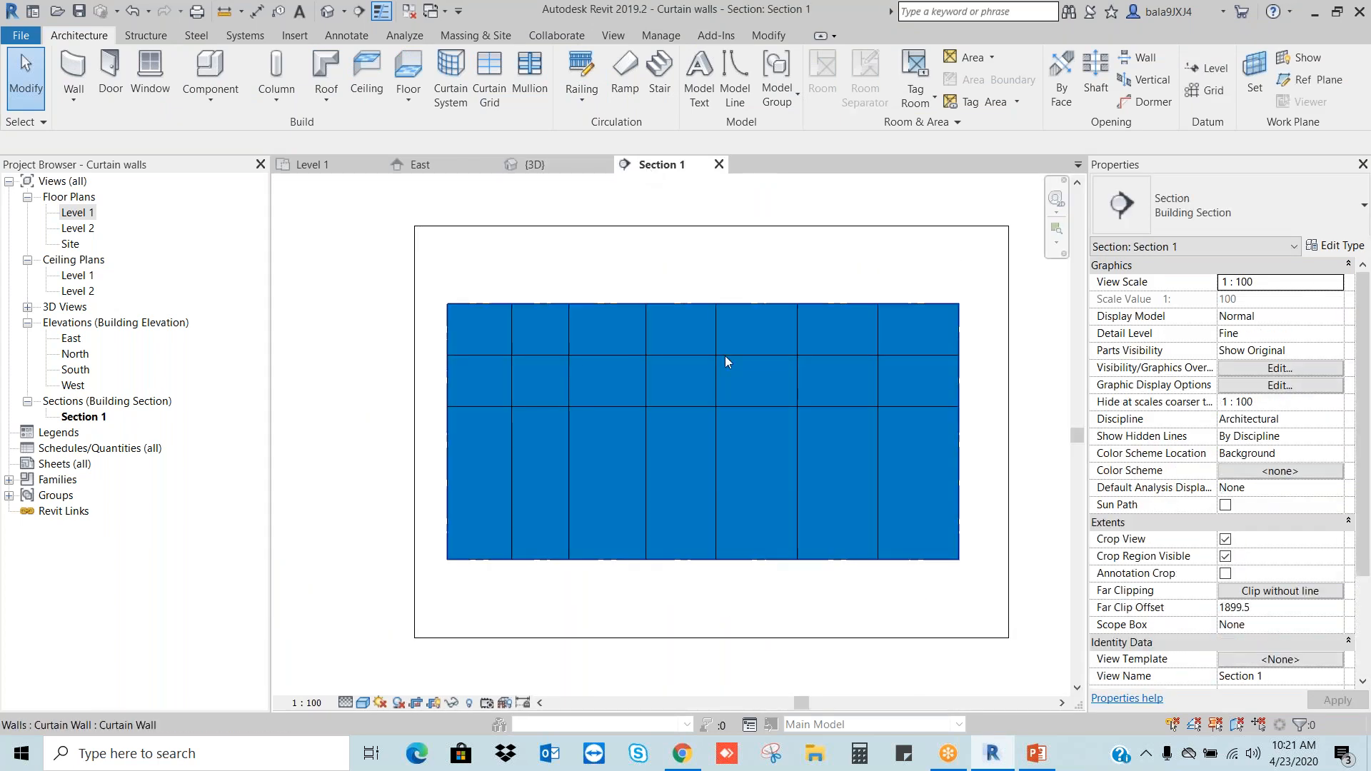
{"action": "left_click", "coordinate": [513, 328]}
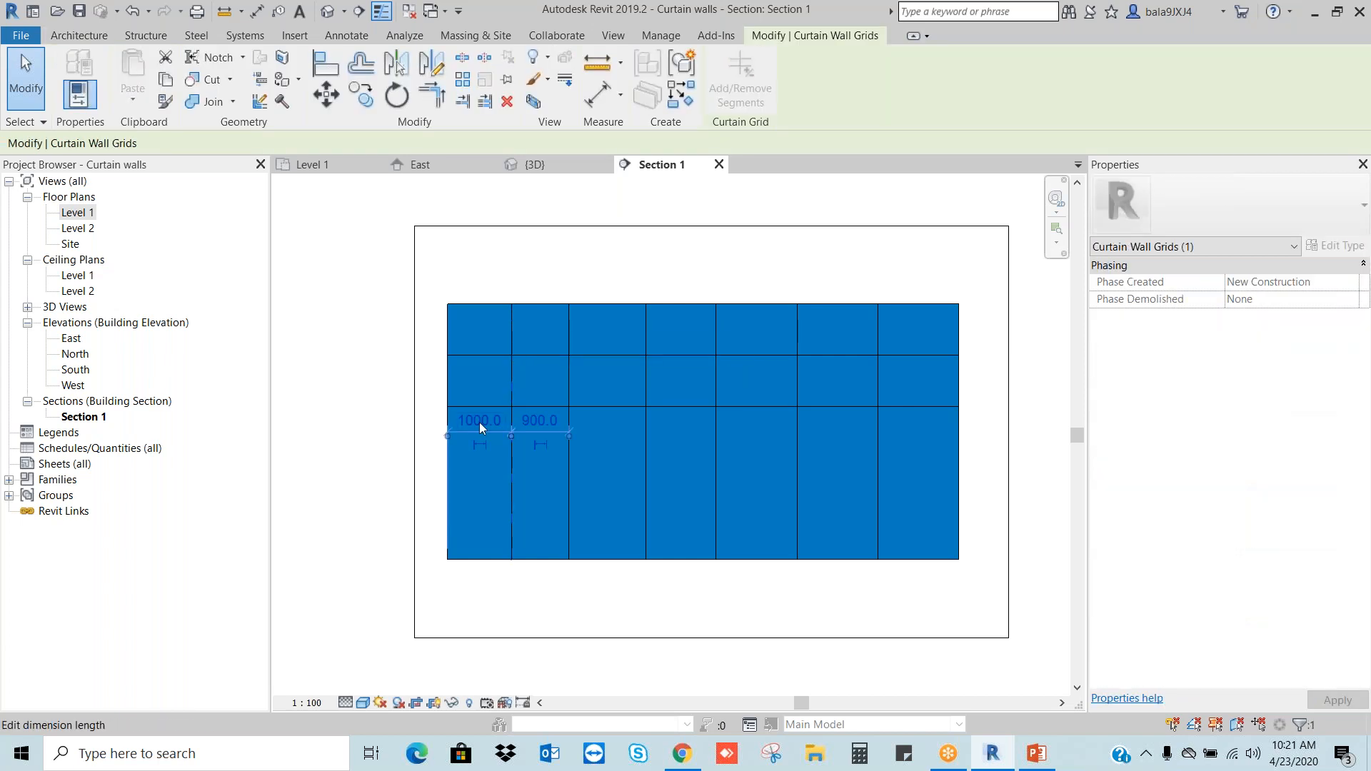
{"action": "left_click", "coordinate": [568, 330]}
{"action": "left_click", "coordinate": [545, 417]}
{"action": "type", "text": "1000"}
{"action": "key", "text": "Return"}
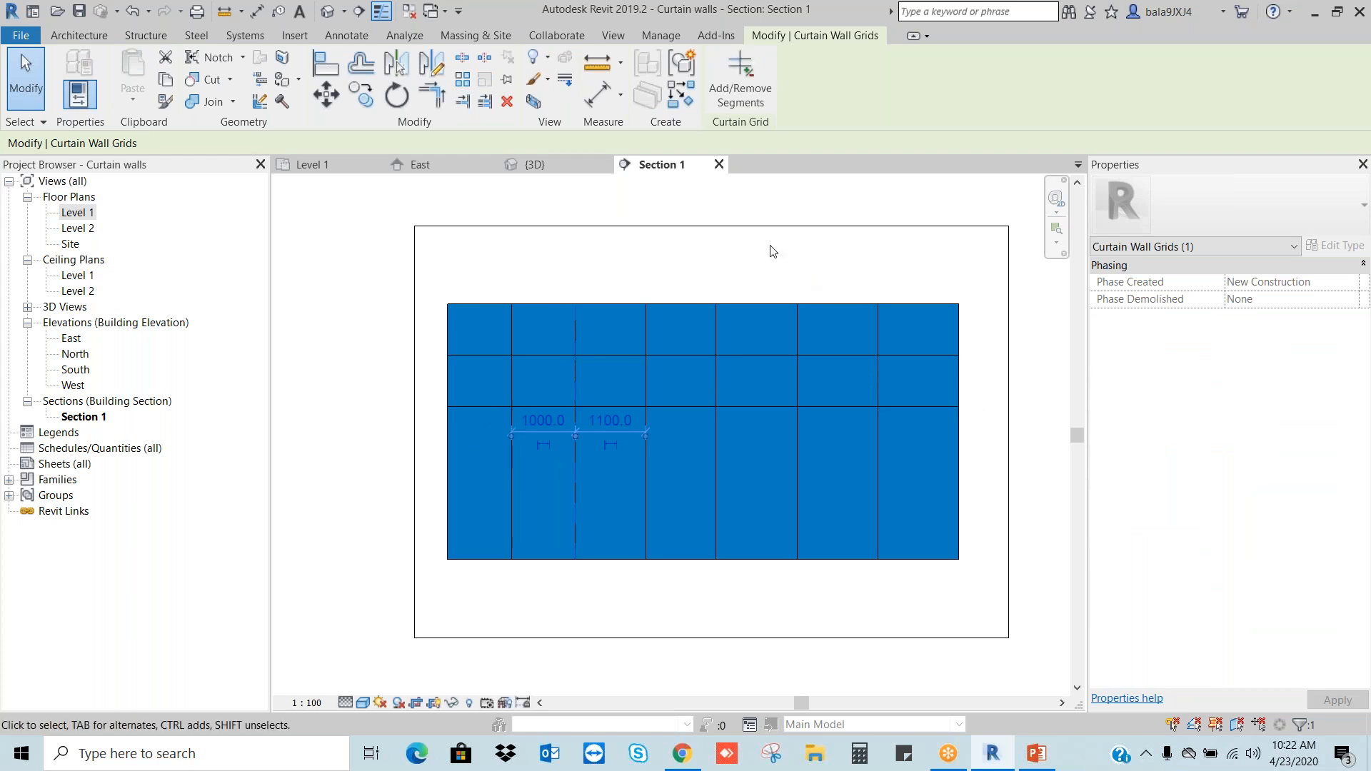
{"action": "key", "text": "Escape"}
Step: Set the third and fourth panel columns from the wall's left end to 1000 mm wide by moving their grid lines
{"action": "left_click", "coordinate": [646, 332]}
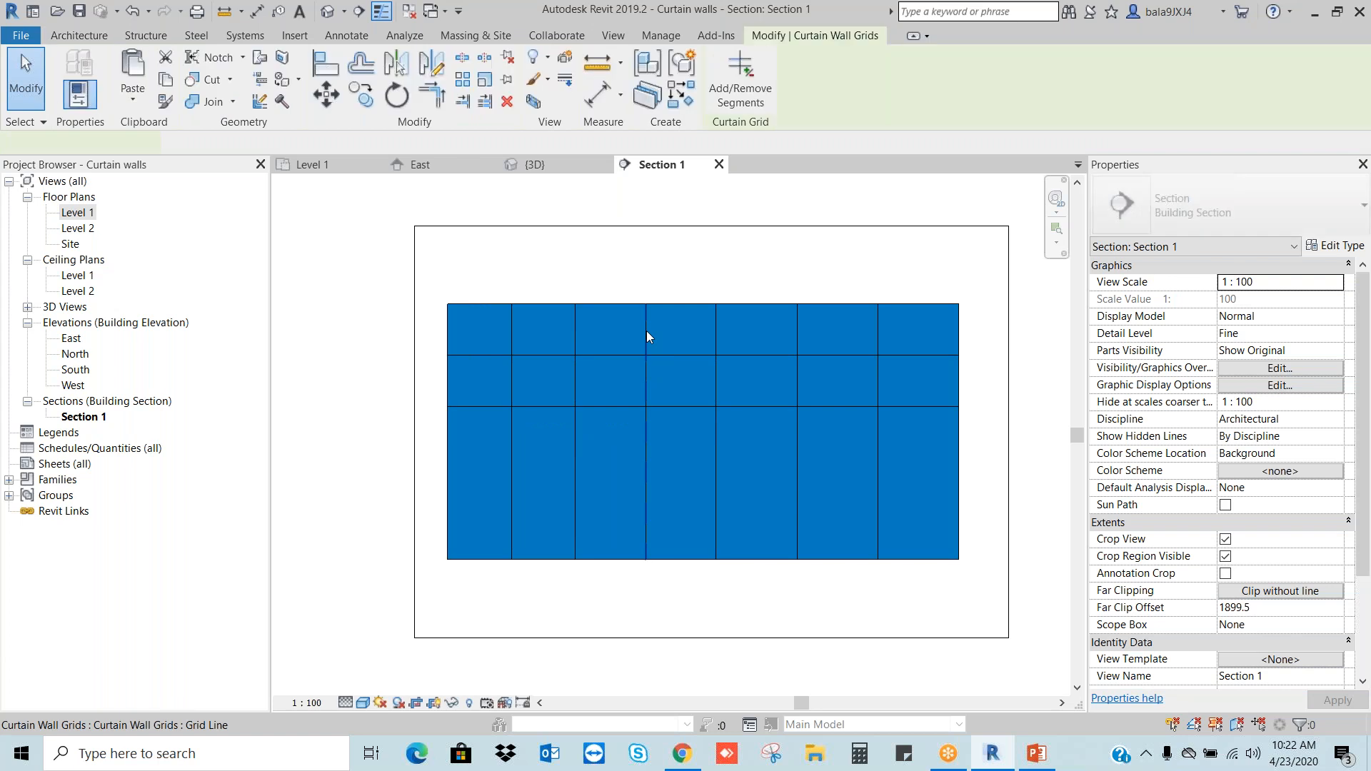
{"action": "left_click", "coordinate": [612, 421]}
{"action": "type", "text": "1000"}
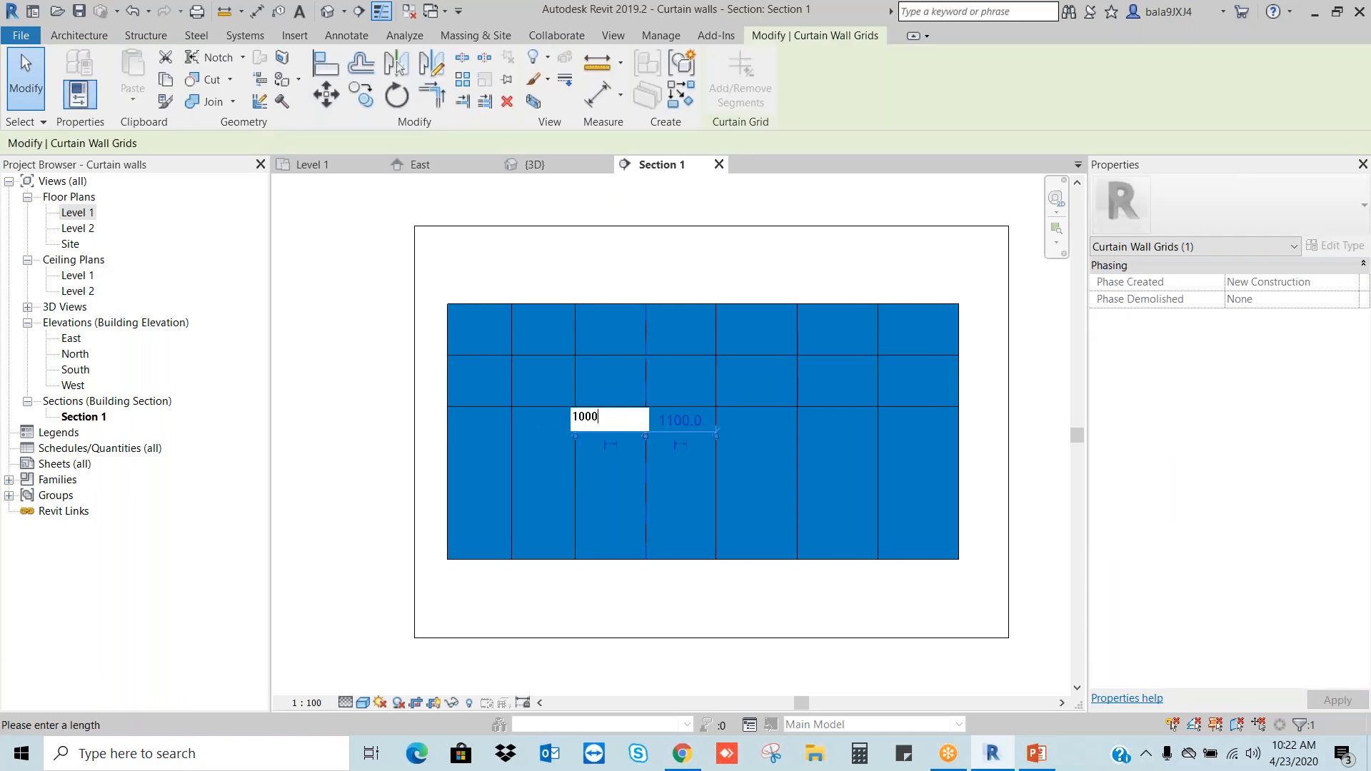
{"action": "key", "text": "Return"}
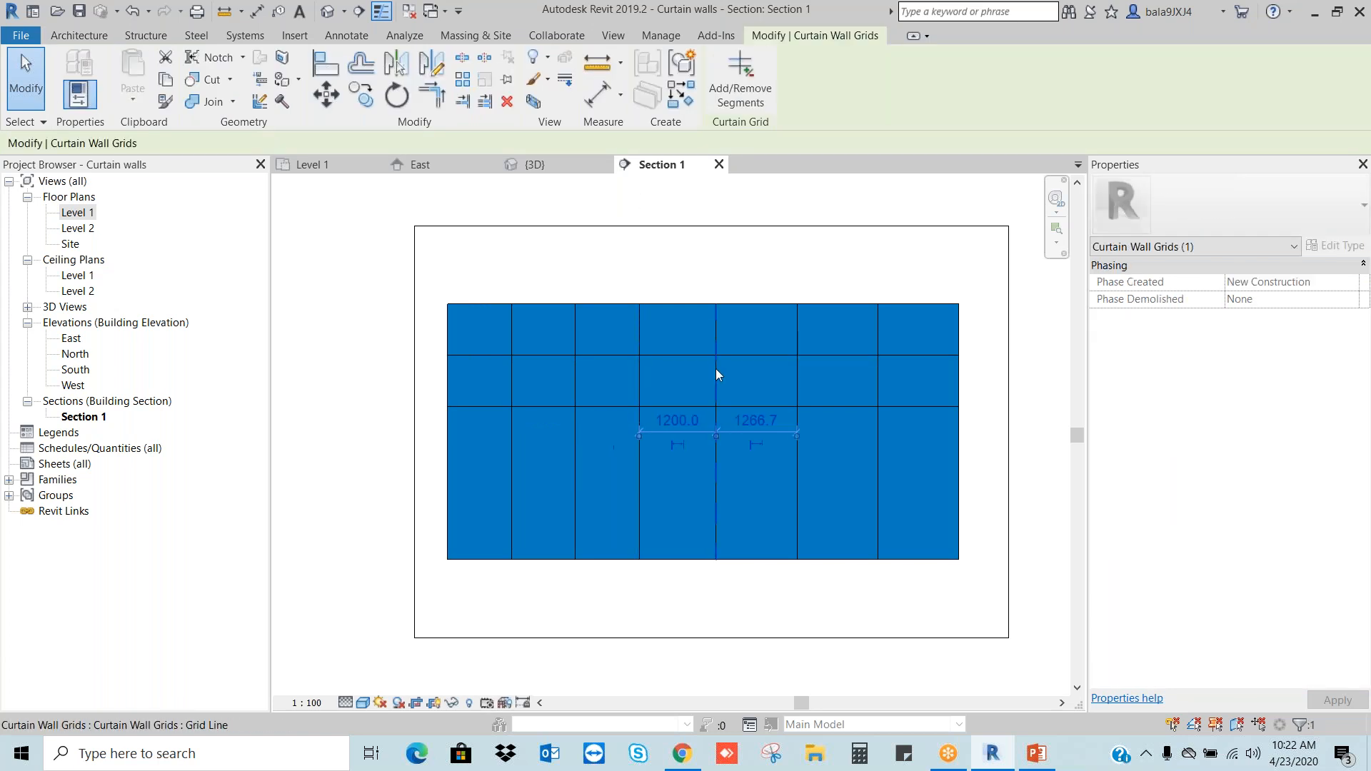
{"action": "left_click", "coordinate": [716, 368]}
{"action": "left_click", "coordinate": [687, 418]}
{"action": "type", "text": "1000"}
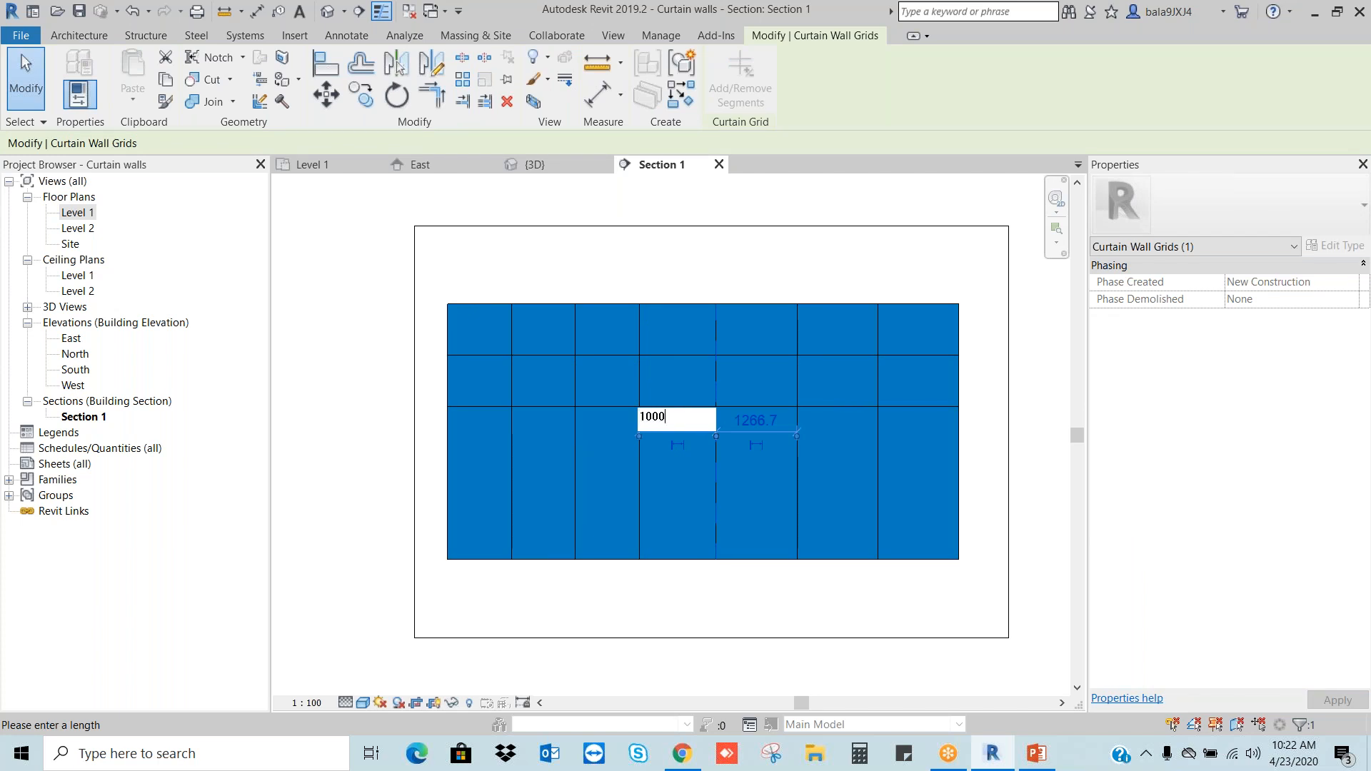
{"action": "key", "text": "Return"}
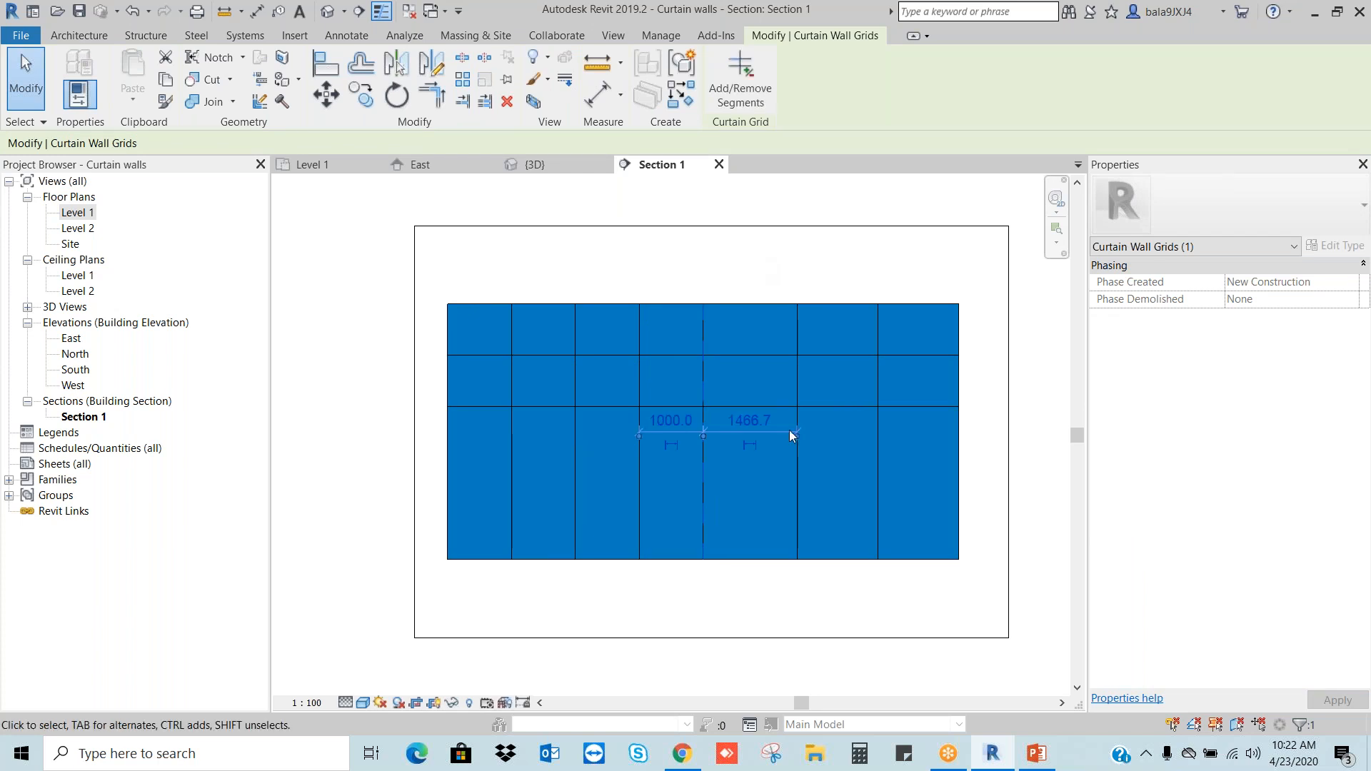
Step: Set the fifth and sixth panel columns from the wall's left end to 1000 mm wide by moving their grid lines
{"action": "left_click", "coordinate": [797, 379]}
{"action": "left_click", "coordinate": [749, 420]}
{"action": "type", "text": "1000"}
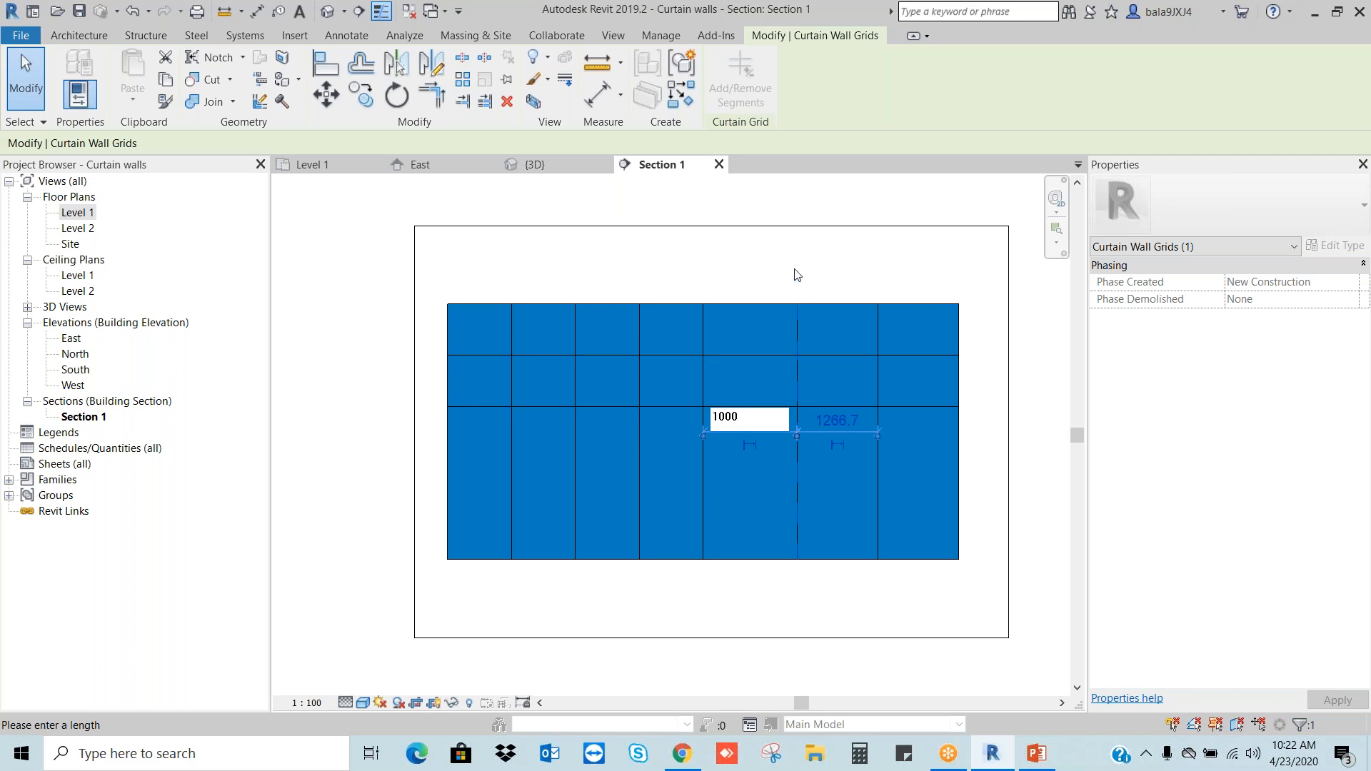
{"action": "key", "text": "Return"}
{"action": "left_click", "coordinate": [877, 372]}
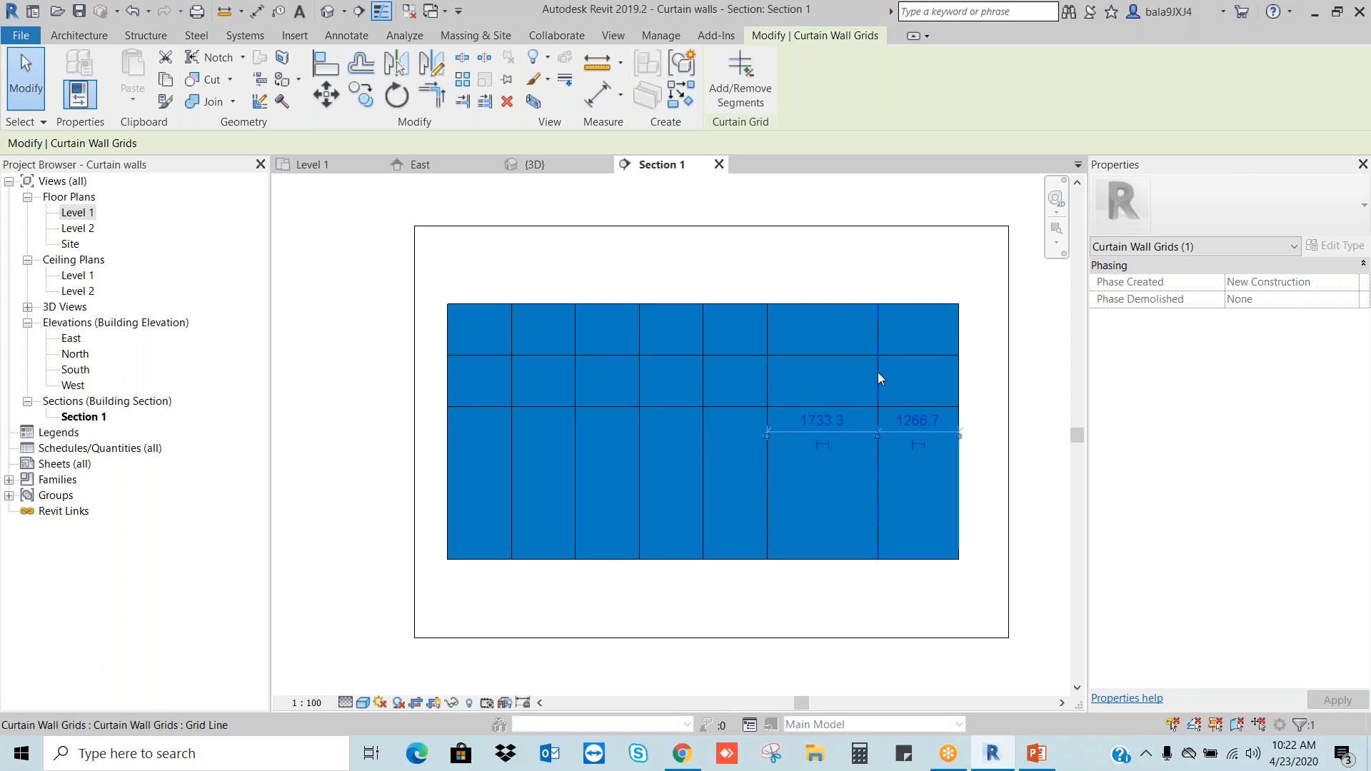
{"action": "left_click", "coordinate": [822, 421]}
{"action": "type", "text": "1000"}
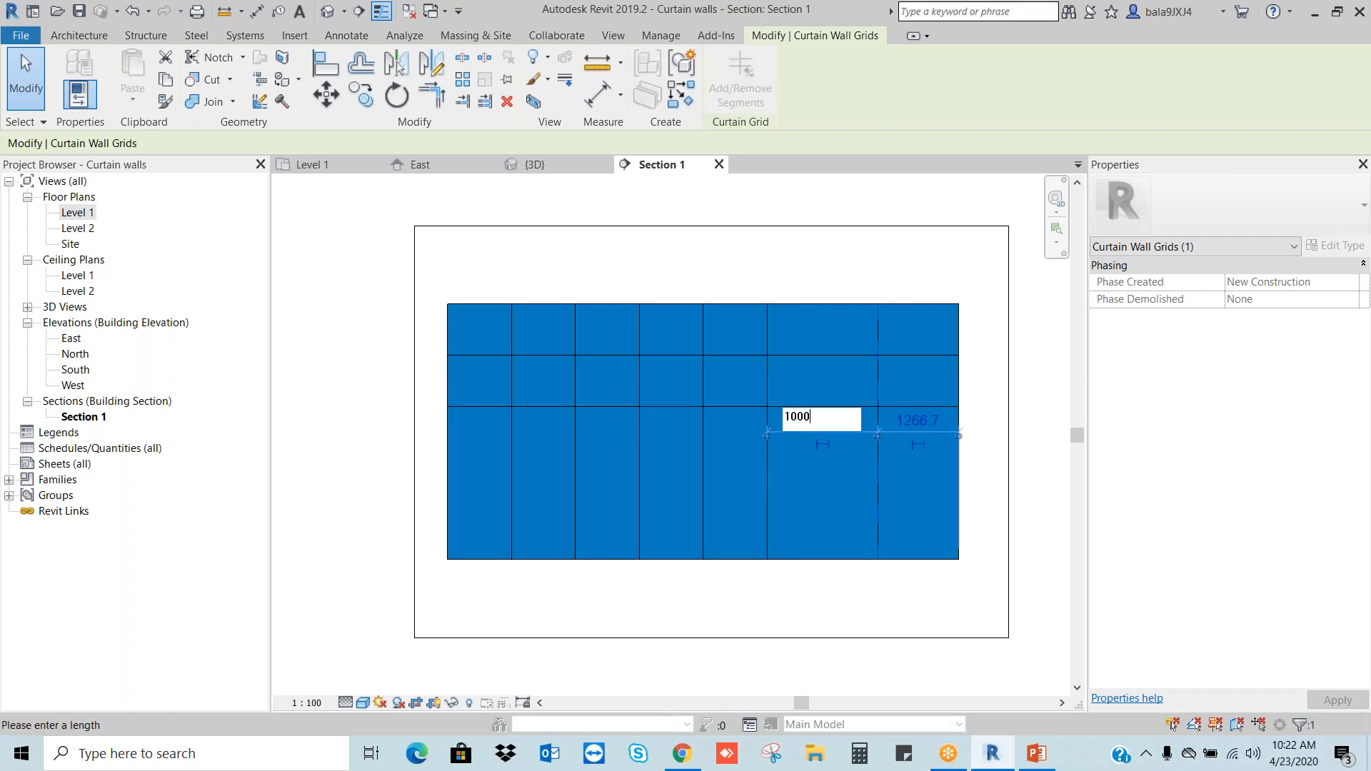
{"action": "key", "text": "Return"}
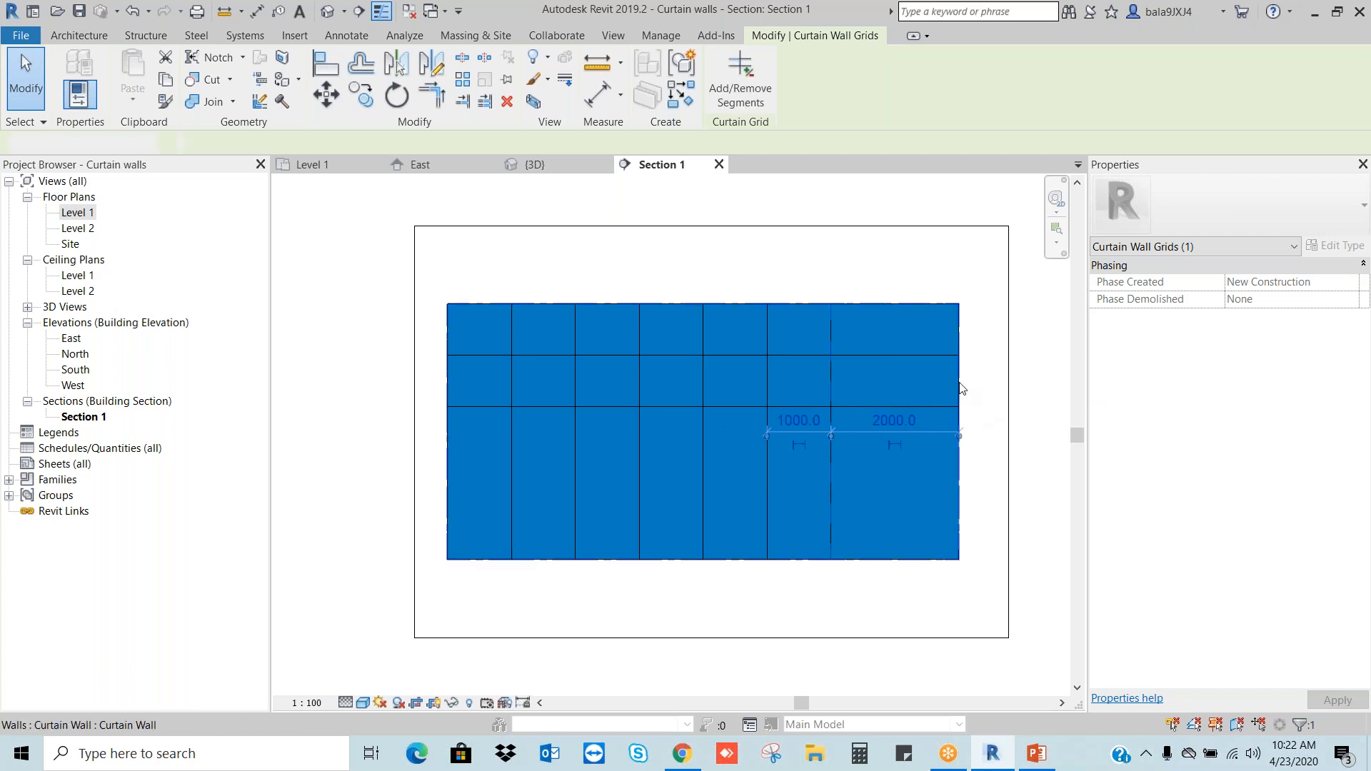
{"action": "key", "text": "Escape"}
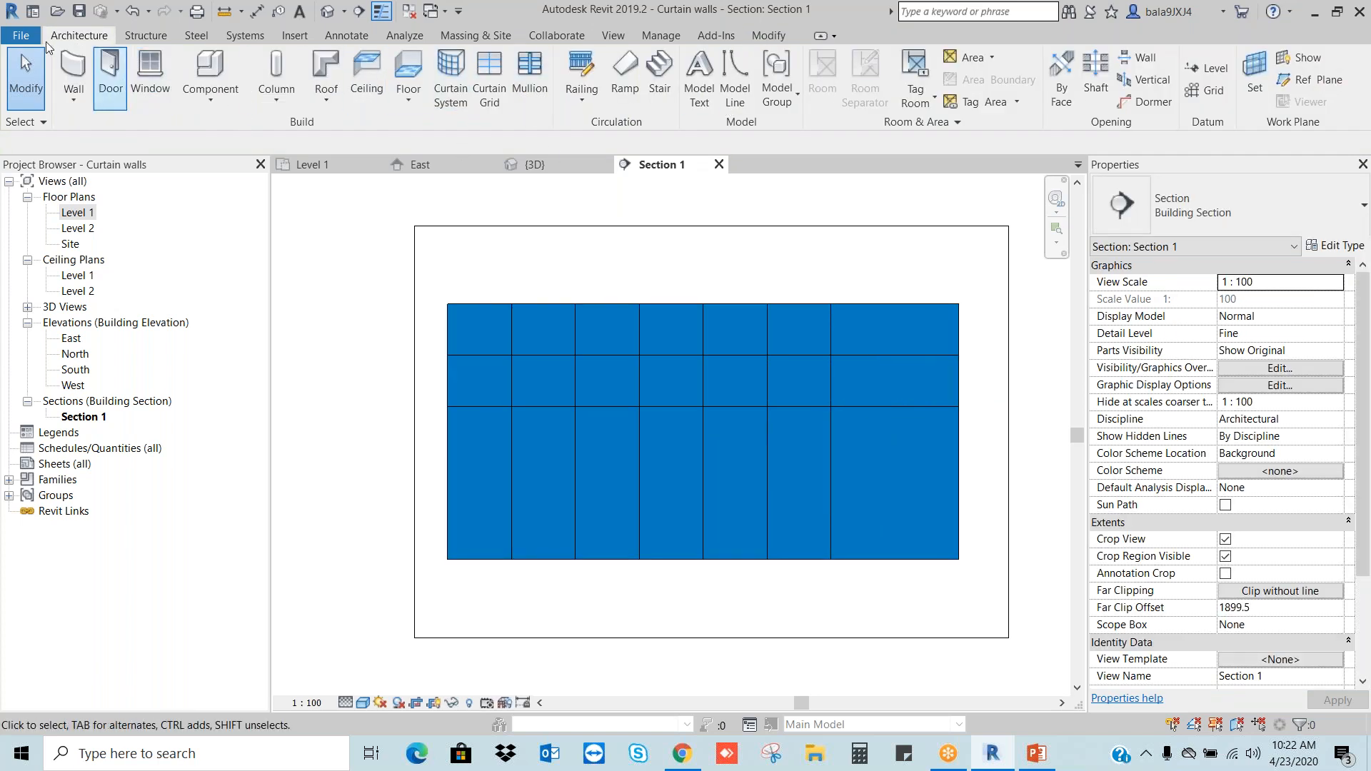
Step: Add a vertical curtain grid line splitting the wide last panel column into two 1000 mm columns and check its spacing
{"action": "left_click", "coordinate": [498, 90]}
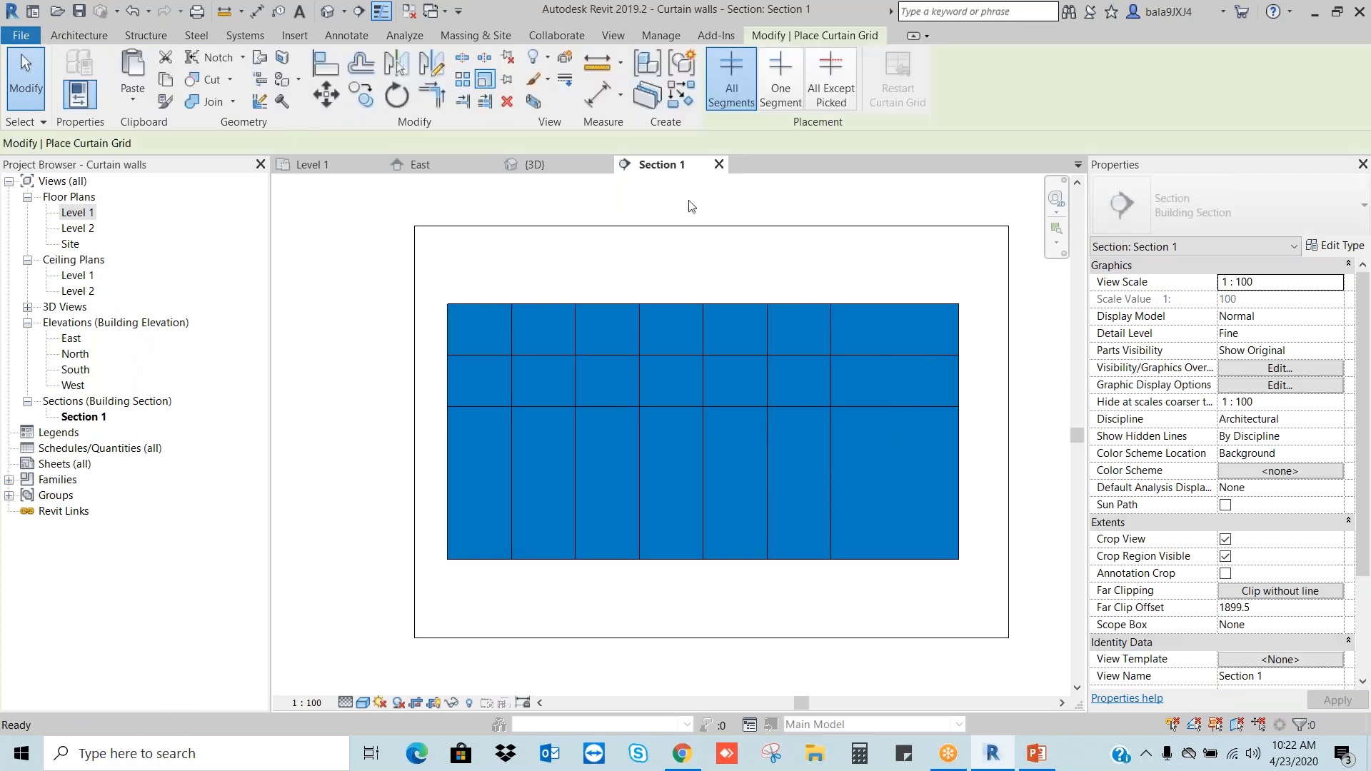
{"action": "left_click", "coordinate": [899, 311]}
{"action": "key", "text": "Escape"}
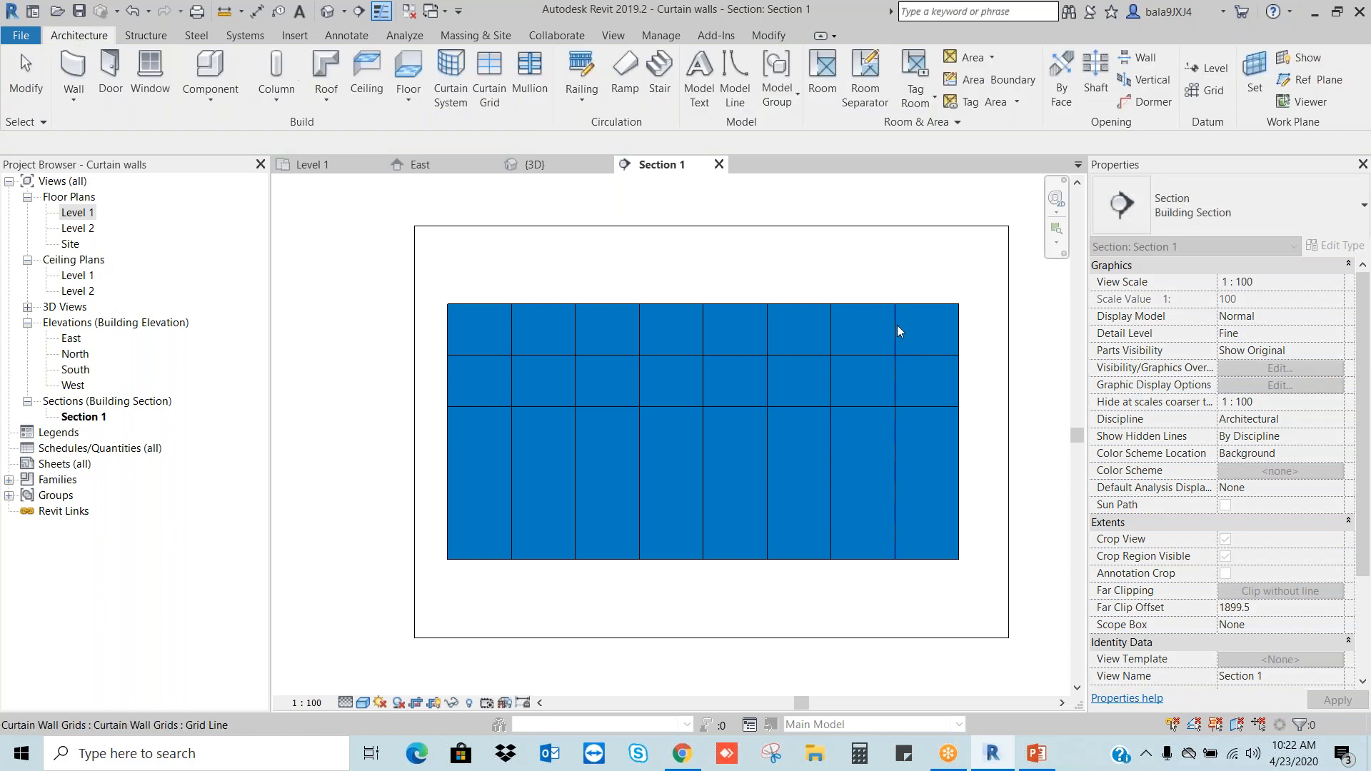
{"action": "left_click", "coordinate": [896, 324]}
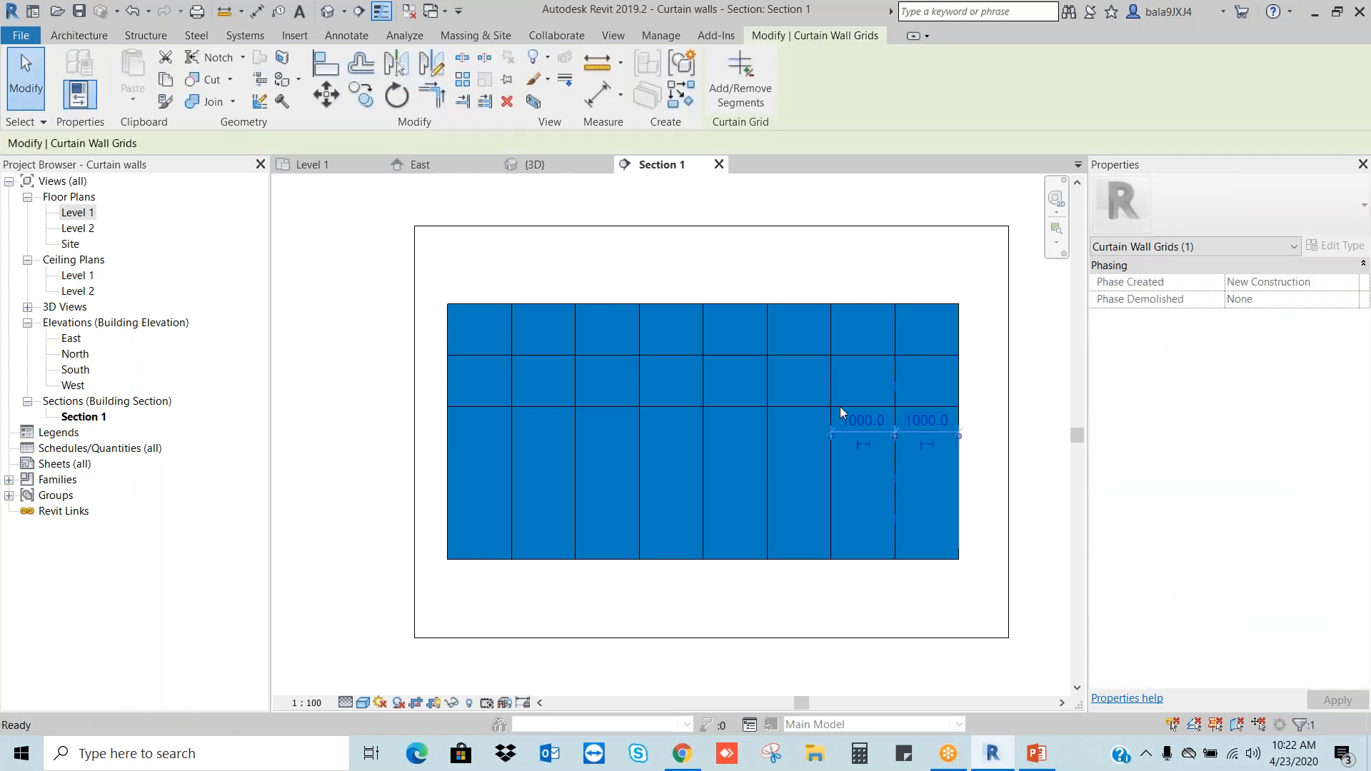
{"action": "key", "text": "Escape"}
Step: Set the lower horizontal grid line 2200 mm above the wall base and check the upper horizontal line's spacing
{"action": "left_click", "coordinate": [500, 409]}
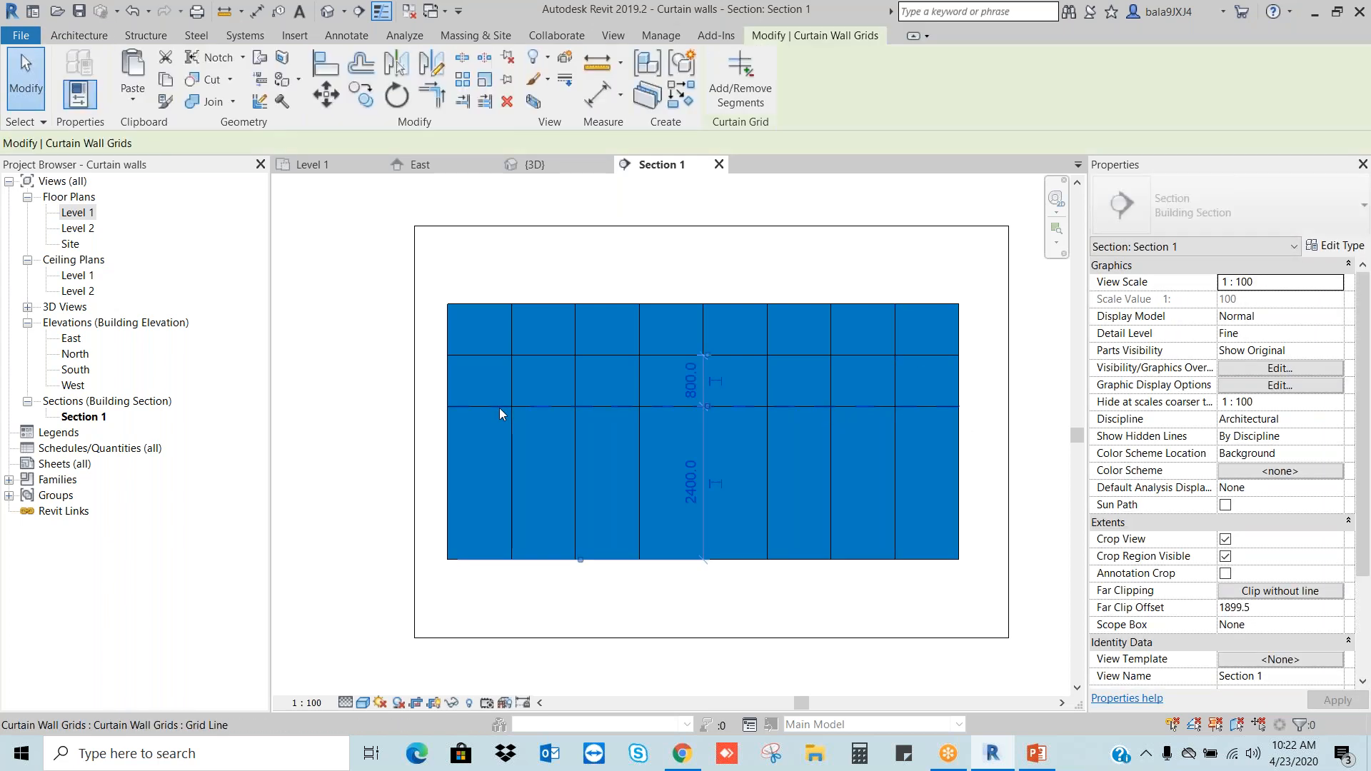
{"action": "left_click", "coordinate": [691, 490]}
{"action": "type", "text": "2200"}
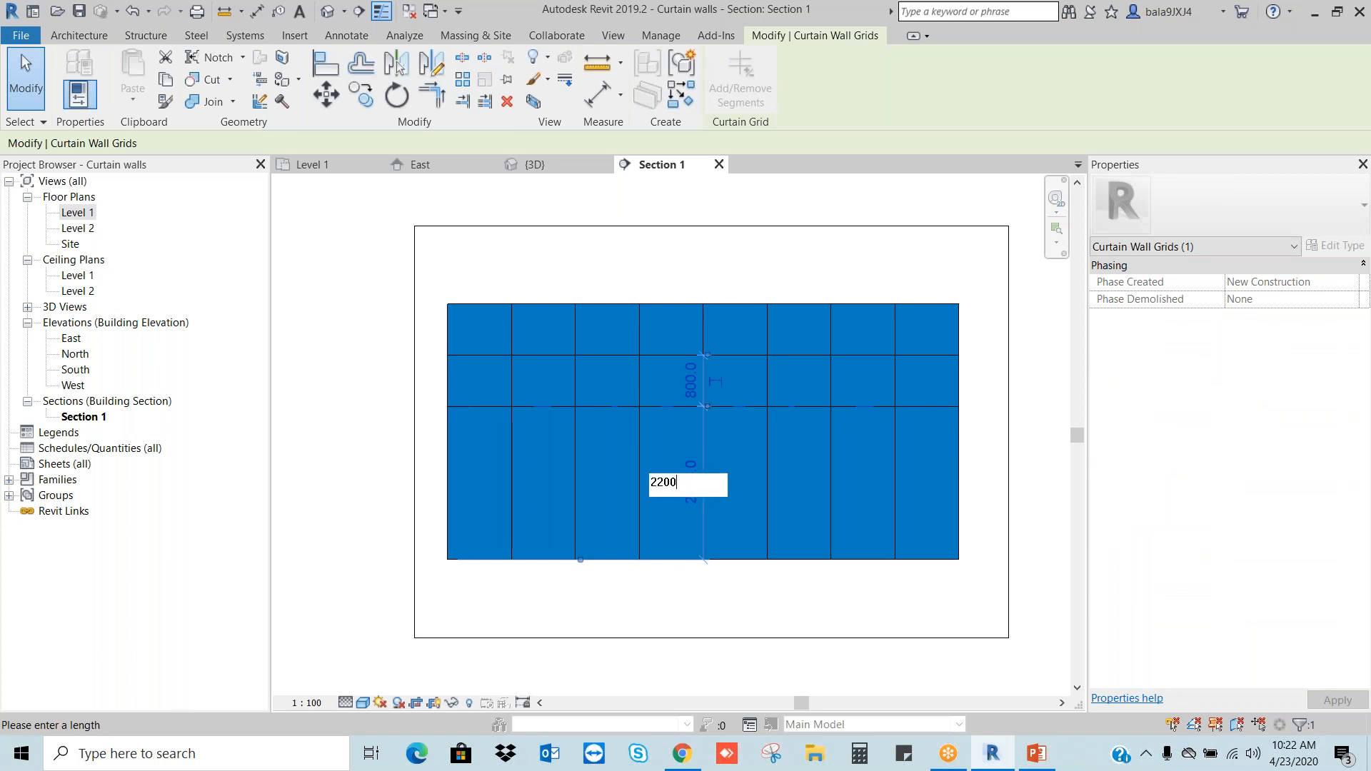
{"action": "key", "text": "Return"}
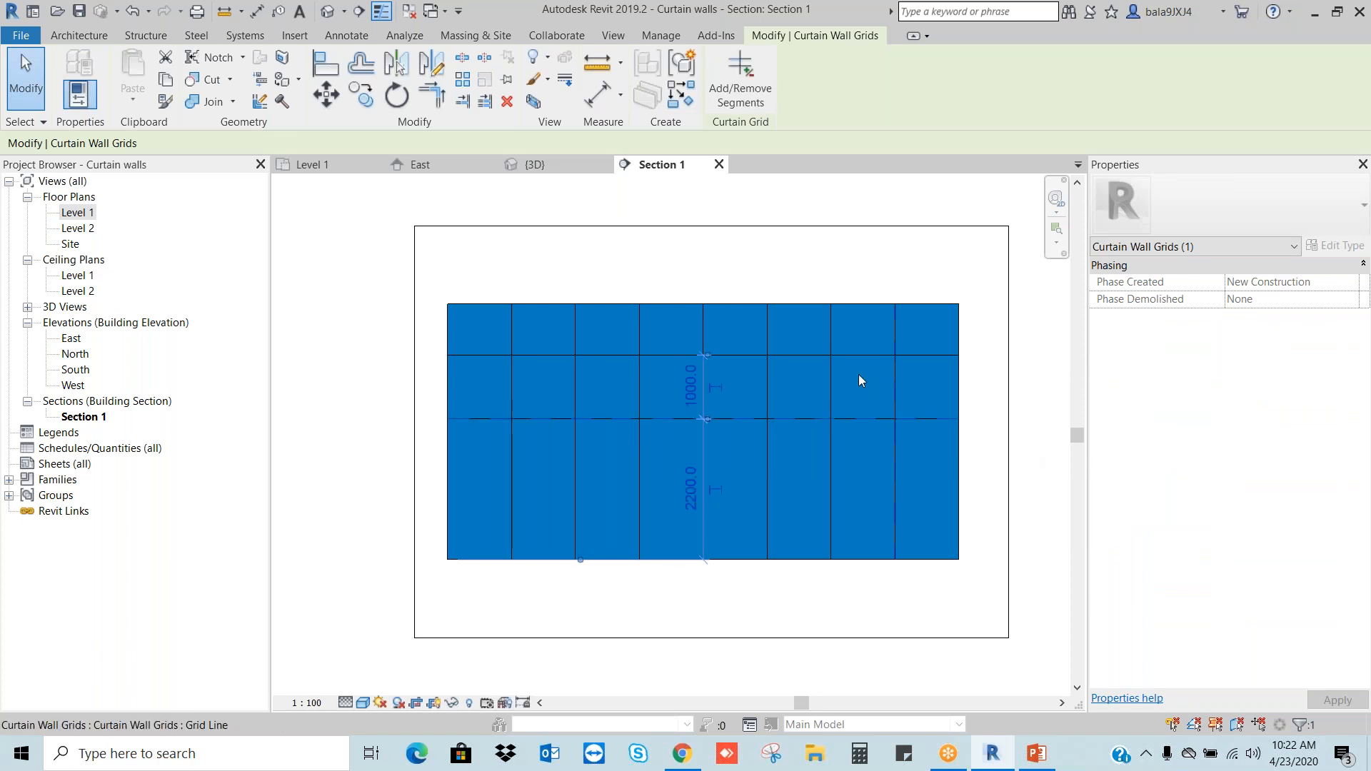
{"action": "left_click", "coordinate": [843, 356]}
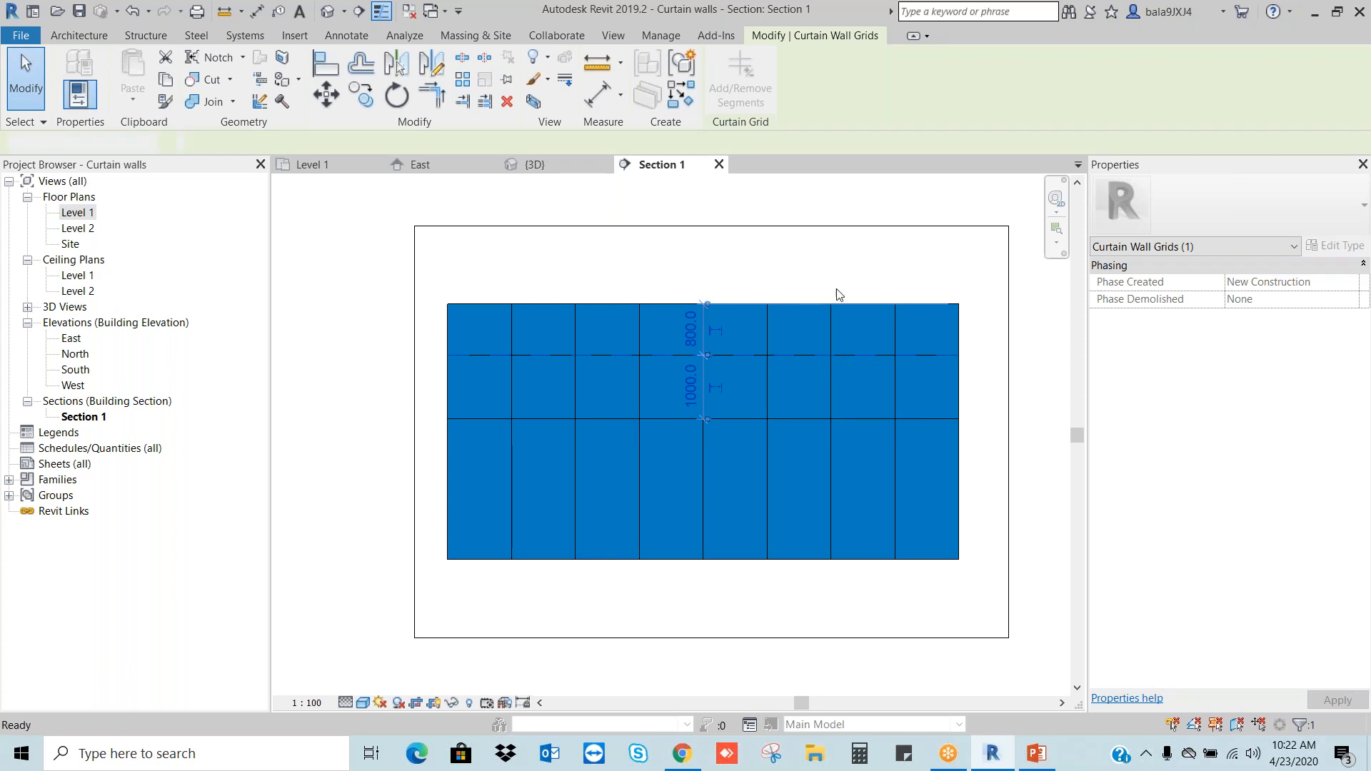
{"action": "key", "text": "Escape"}
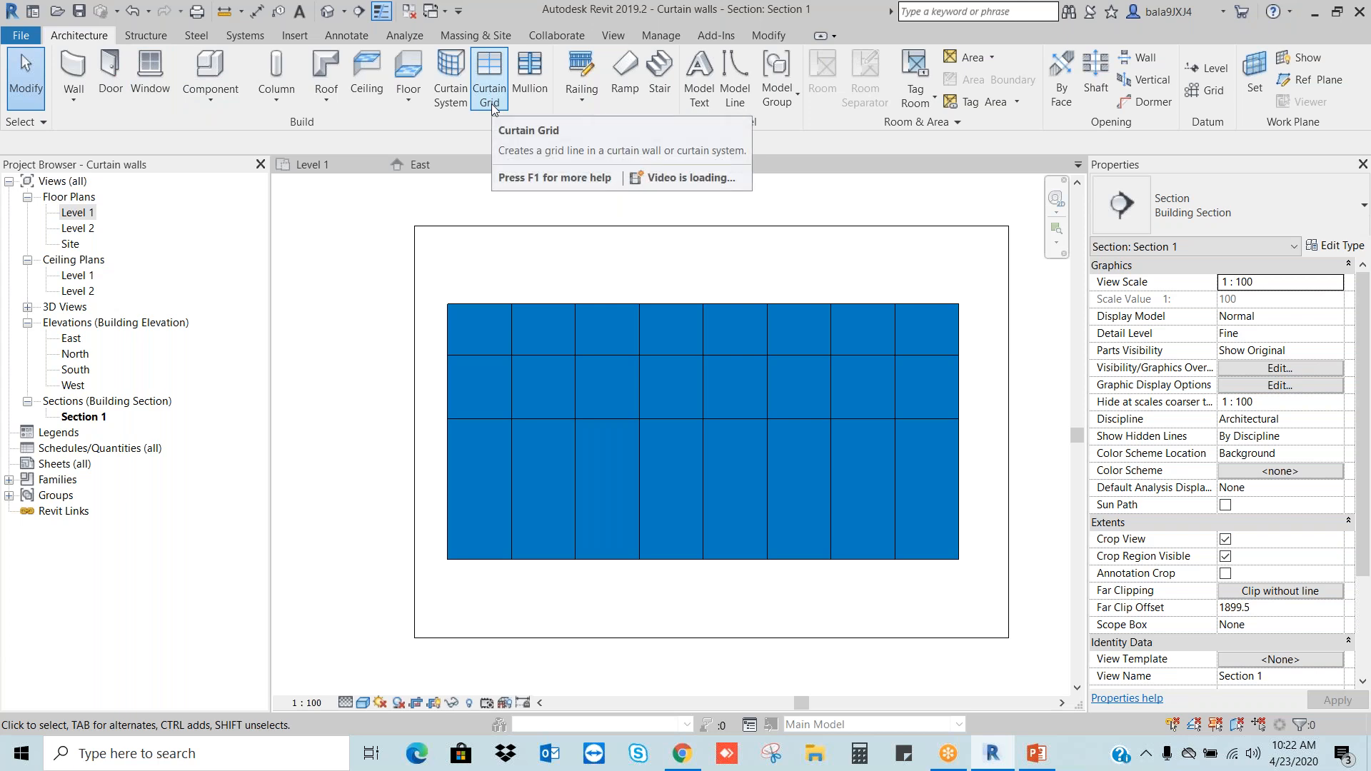
Step: Place 50 x 150mm Rectangular Mullions along all four outer edges of the curtain wall with the Grid Line placement
{"action": "left_click", "coordinate": [531, 71]}
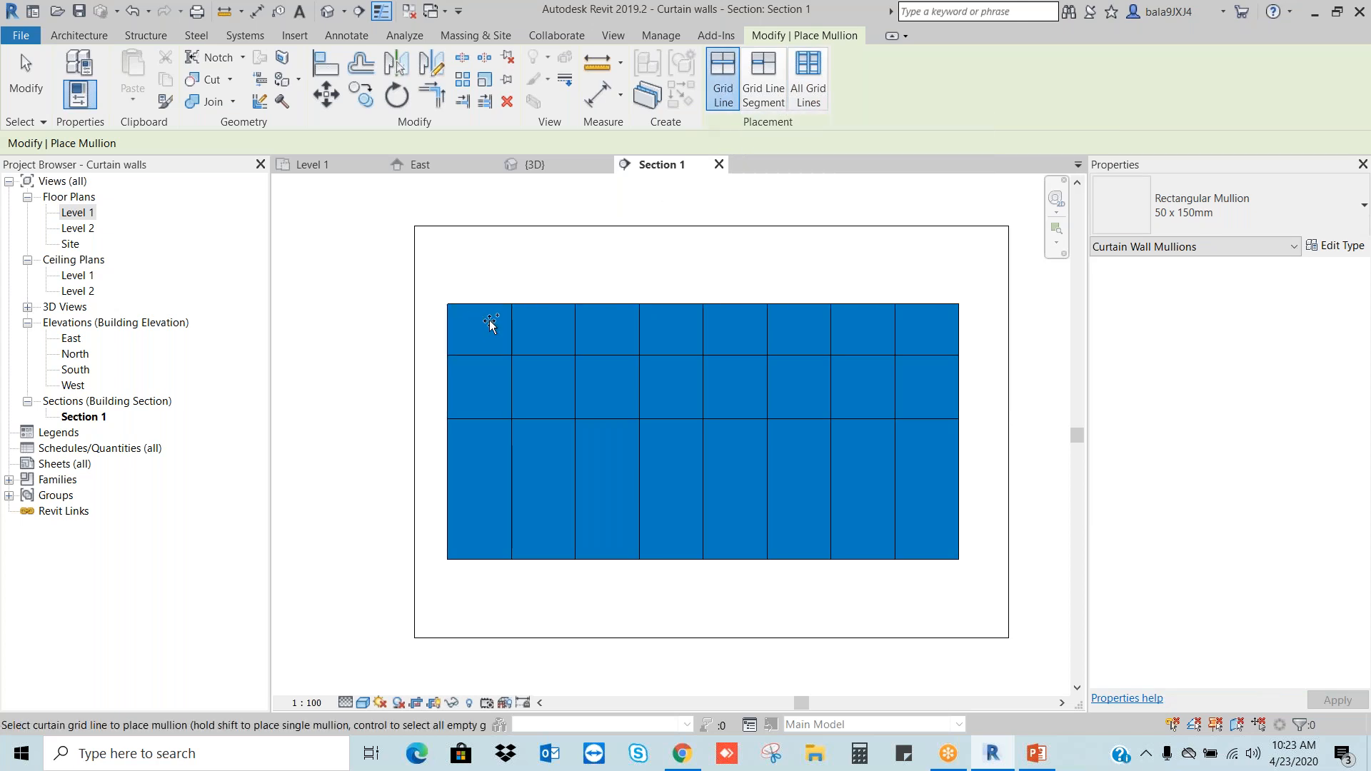
{"action": "left_click", "coordinate": [1205, 215]}
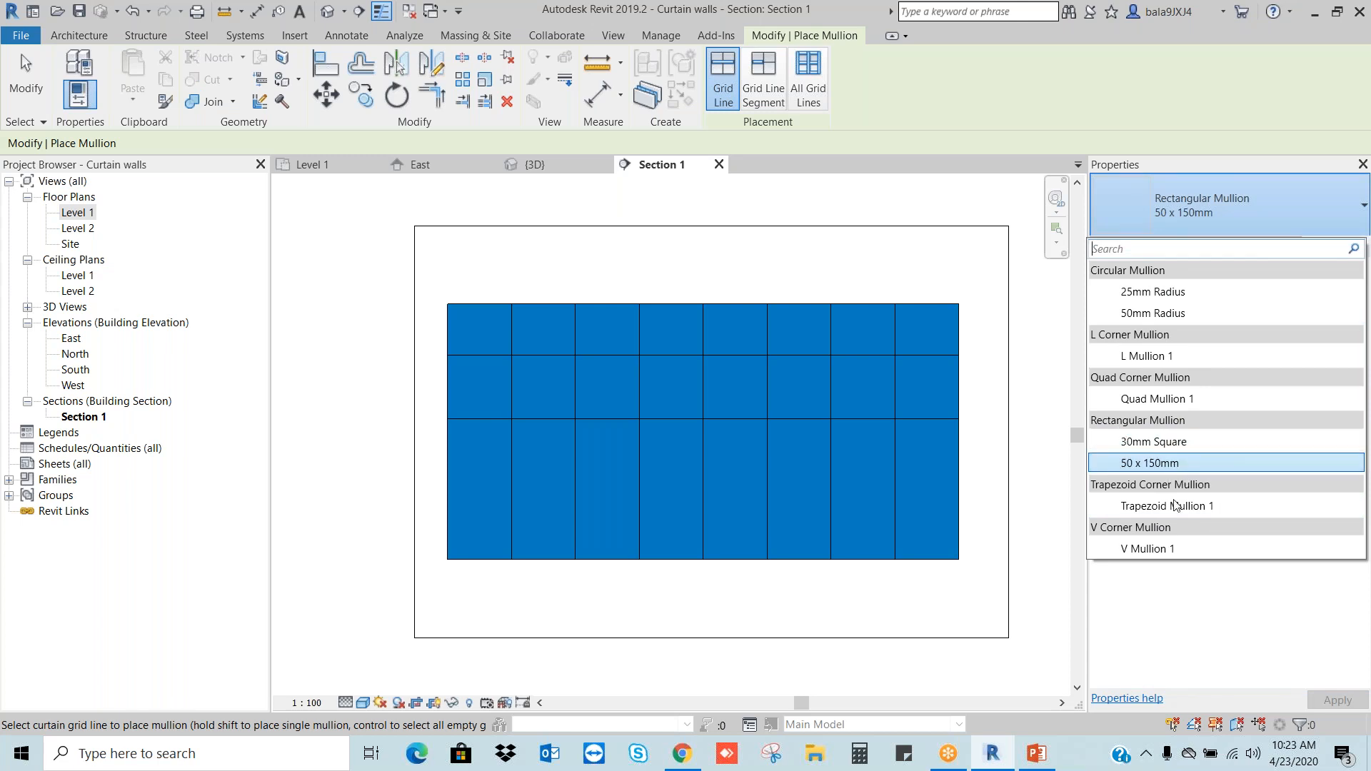
{"action": "left_click", "coordinate": [1165, 464]}
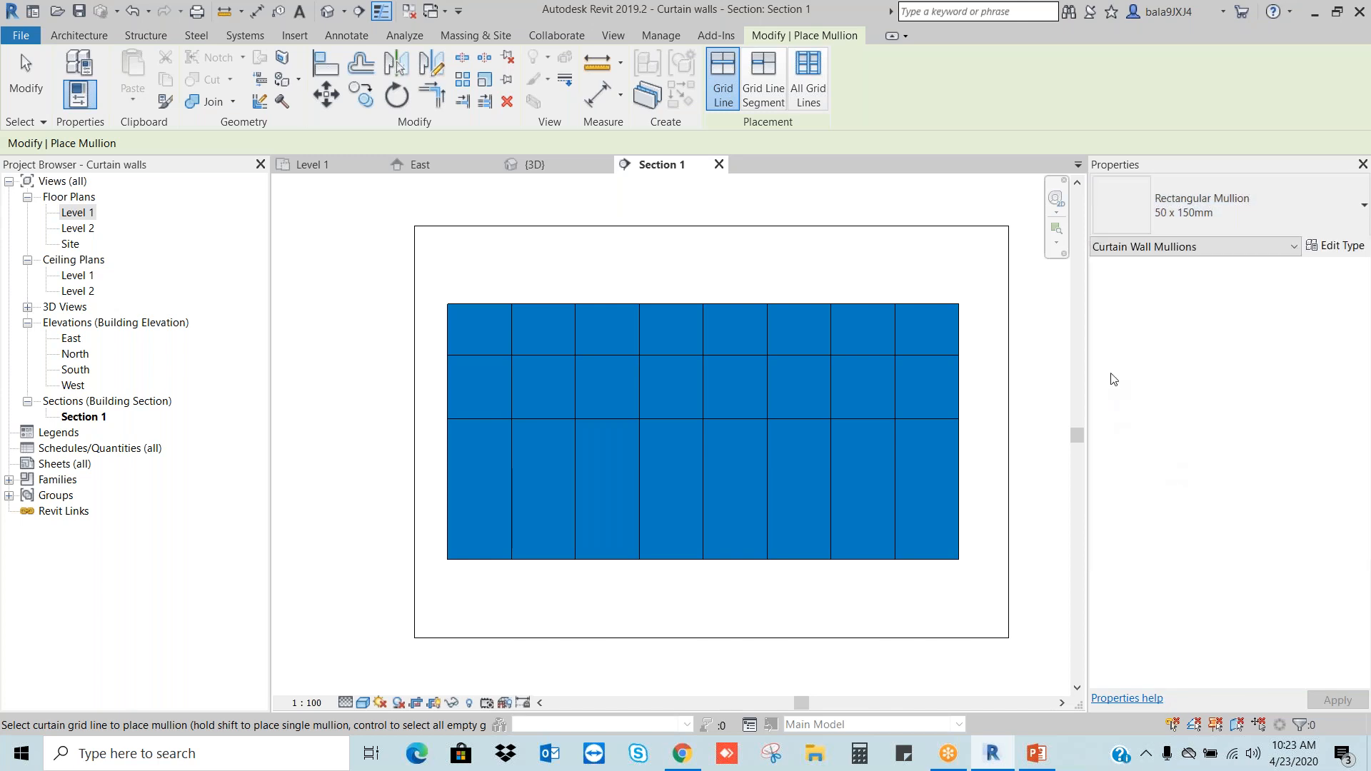
{"action": "left_click", "coordinate": [450, 378]}
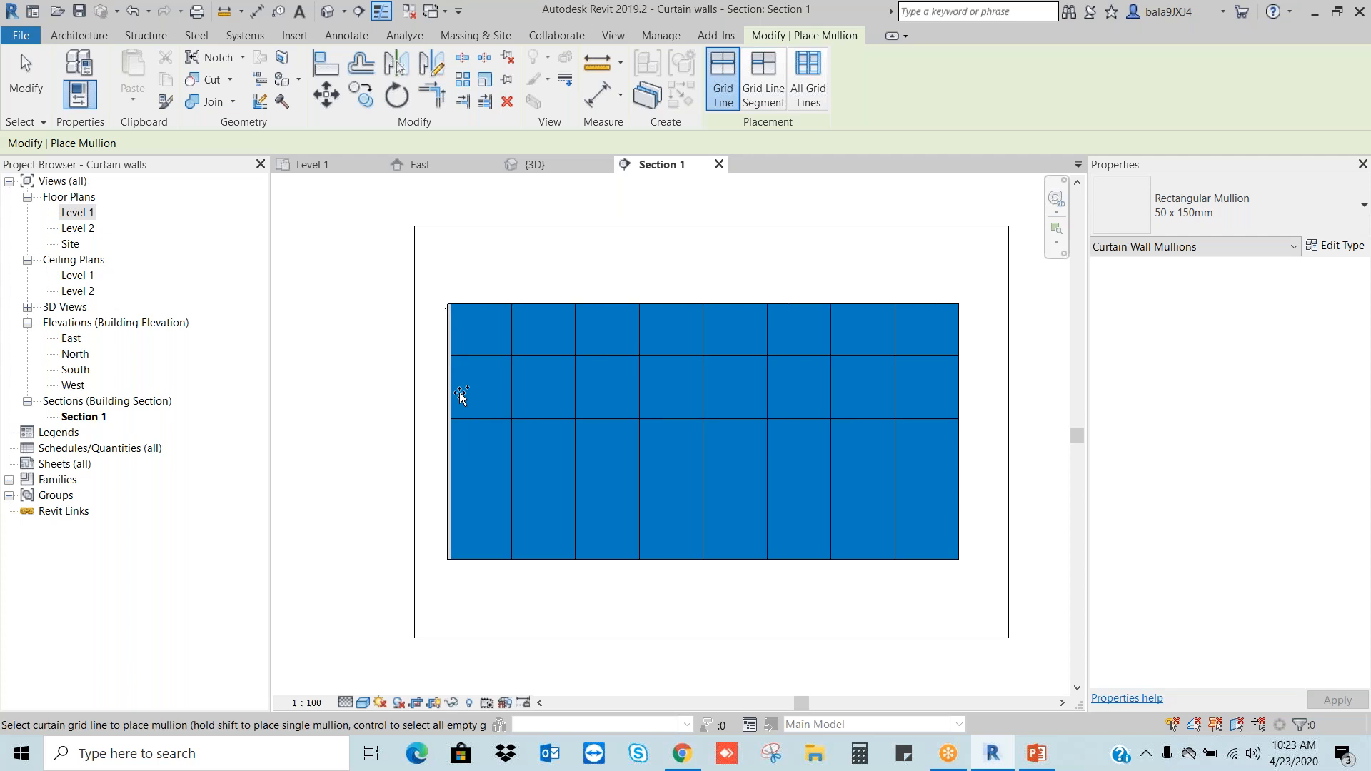
{"action": "left_click", "coordinate": [961, 331]}
{"action": "left_click", "coordinate": [920, 303]}
{"action": "left_click", "coordinate": [912, 559]}
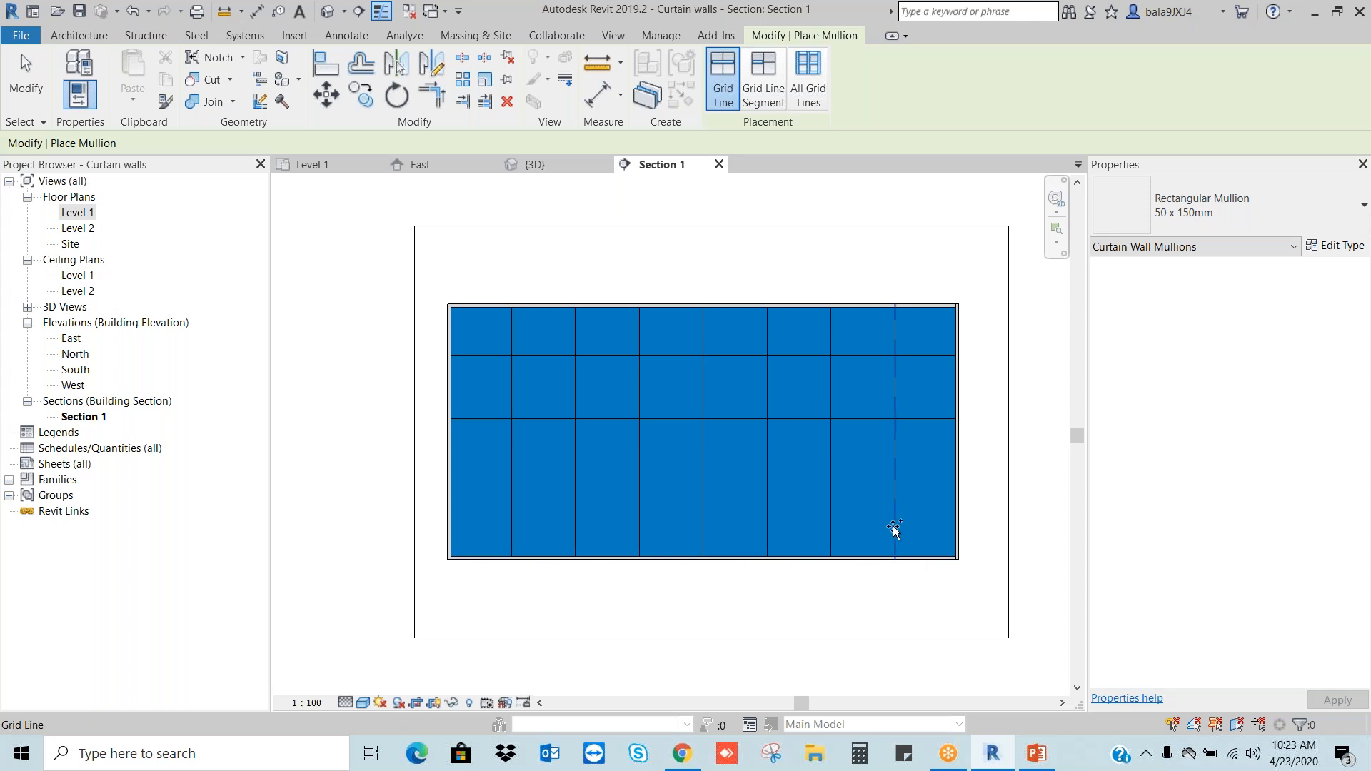
{"action": "key", "text": "Escape"}
{"action": "key", "text": "Escape"}
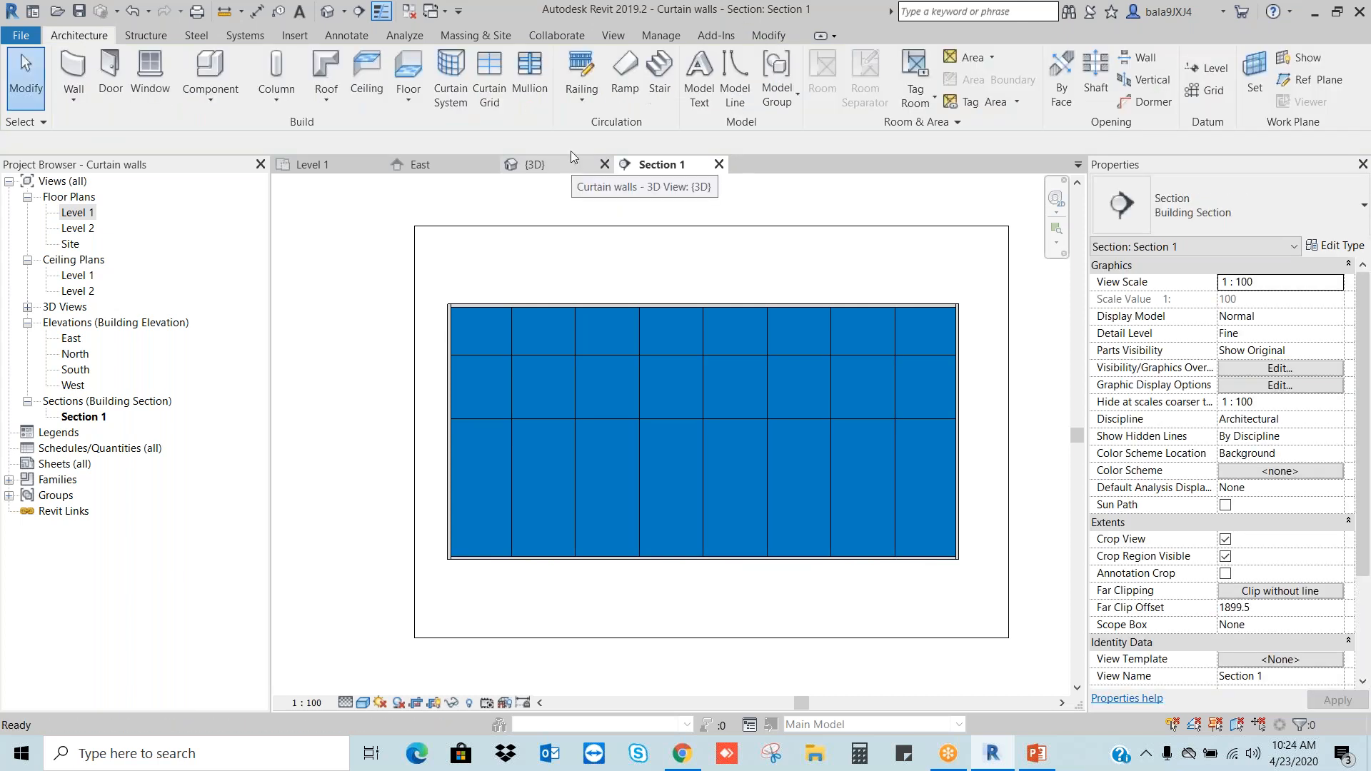
Step: Close the inactive views and open the default 3D view to show the curtain wall's perimeter mullions
{"action": "left_click", "coordinate": [408, 10]}
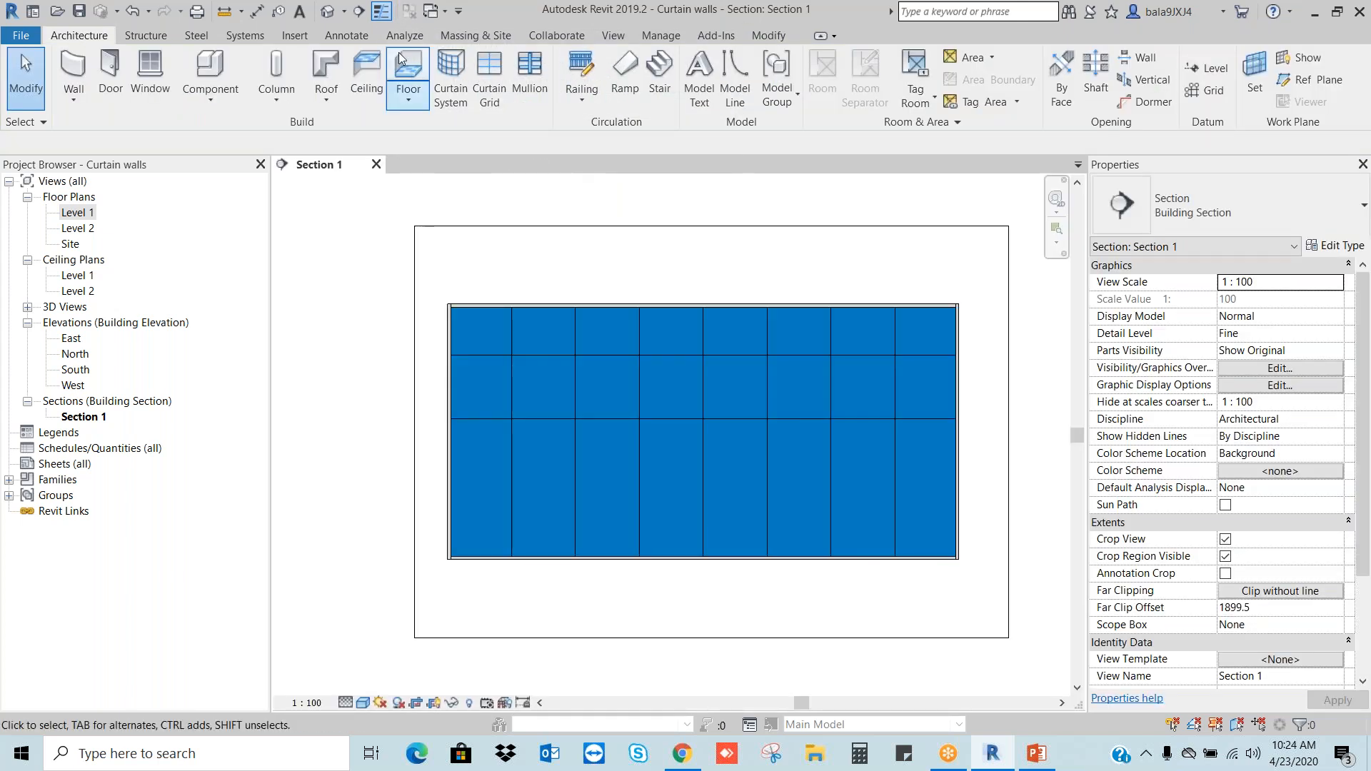
{"action": "left_click", "coordinate": [328, 11]}
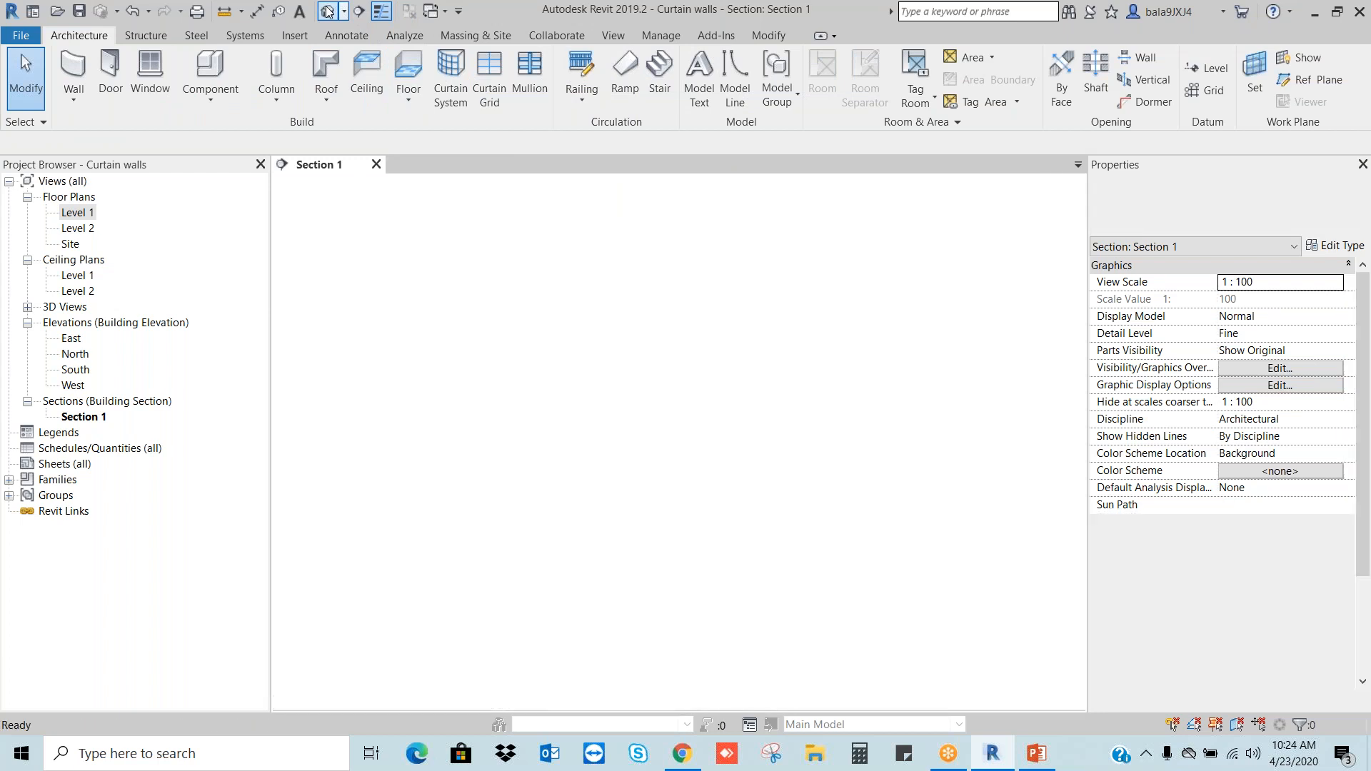
{"action": "scroll", "coordinate": [929, 471], "scroll_direction": "up", "scroll_amount": 5}
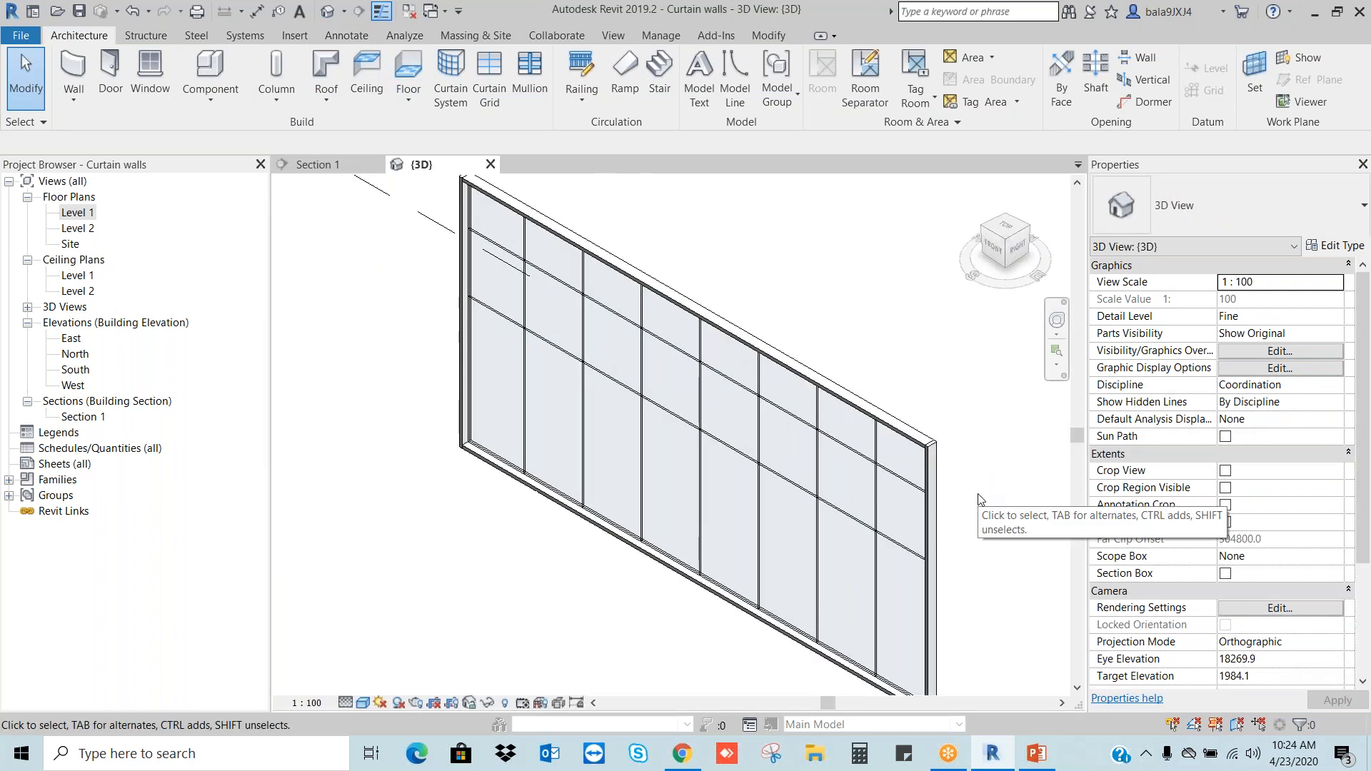
Step: Examine the mullions along the curtain wall's outer edges and corners in the 3D view
{"action": "scroll", "coordinate": [922, 479], "scroll_direction": "up", "scroll_amount": 5}
{"action": "scroll", "coordinate": [885, 460], "scroll_direction": "up", "scroll_amount": 5}
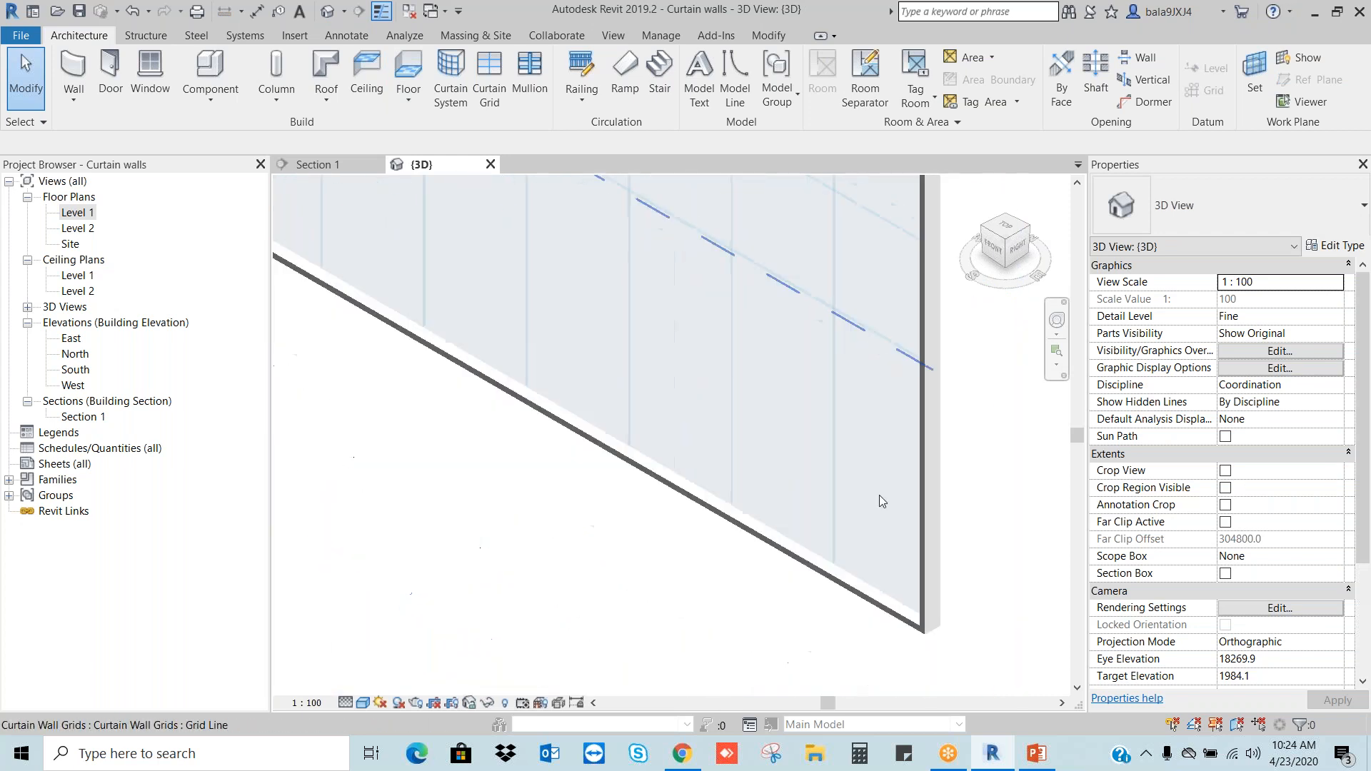
{"action": "scroll", "coordinate": [883, 501], "scroll_direction": "down", "scroll_amount": 1}
{"action": "scroll", "coordinate": [935, 580], "scroll_direction": "up", "scroll_amount": 3}
{"action": "scroll", "coordinate": [913, 571], "scroll_direction": "down", "scroll_amount": 2}
{"action": "middle_click_drag", "start_coordinate": [380, 335], "coordinate": [762, 670]}
{"action": "scroll", "coordinate": [716, 557], "scroll_direction": "down", "scroll_amount": 3}
{"action": "middle_click_drag", "start_coordinate": [466, 315], "coordinate": [395, 427]}
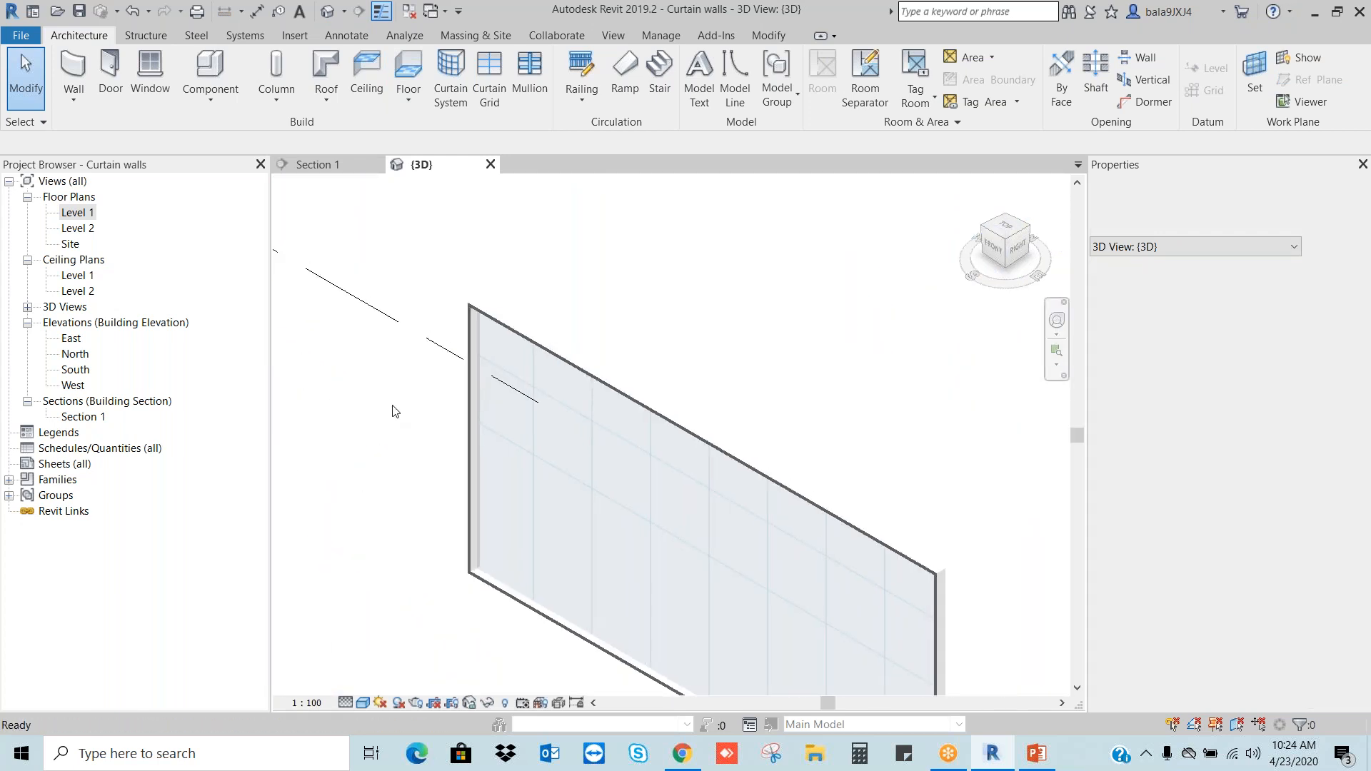
{"action": "scroll", "coordinate": [527, 251], "scroll_direction": "down", "scroll_amount": 1}
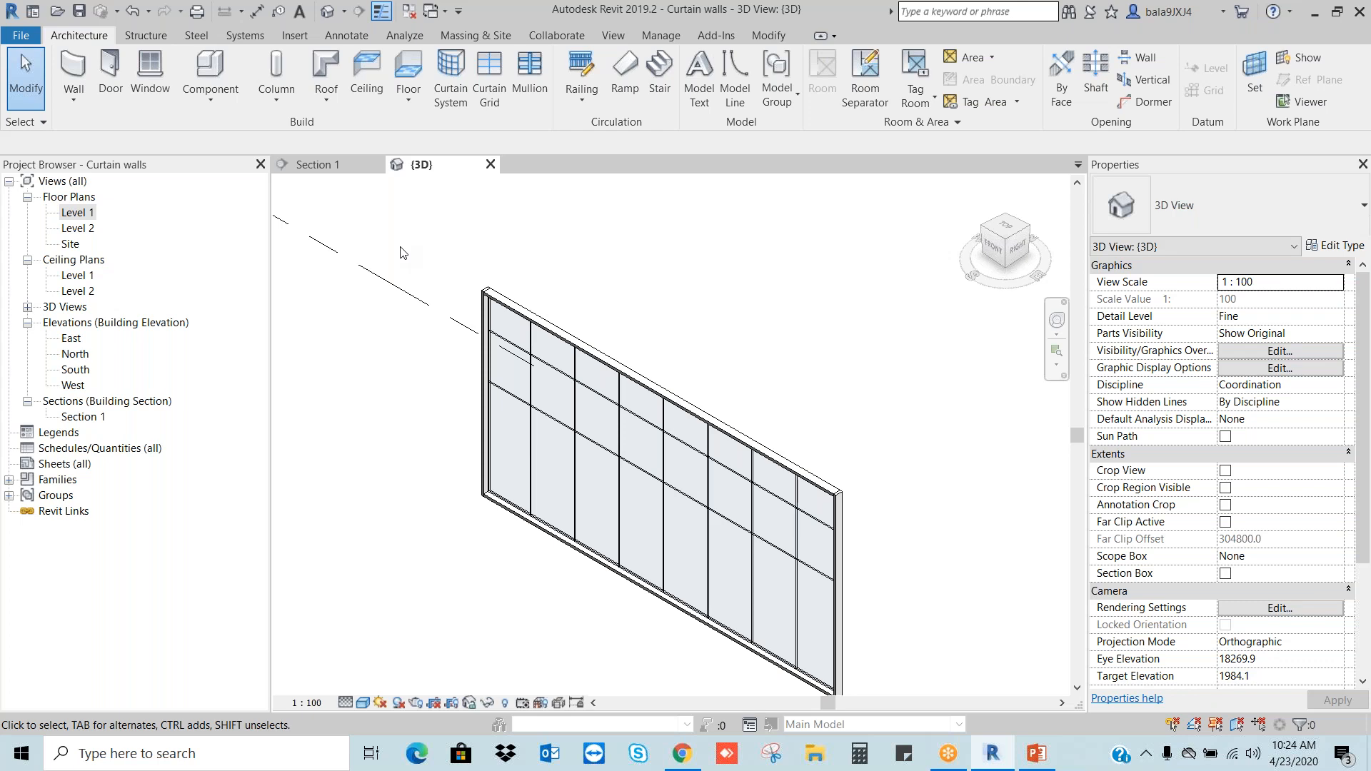
Step: Tile the 3D view and Section 1 side by side, with the curtain wall framed in the 3D view
{"action": "left_click", "coordinate": [613, 35]}
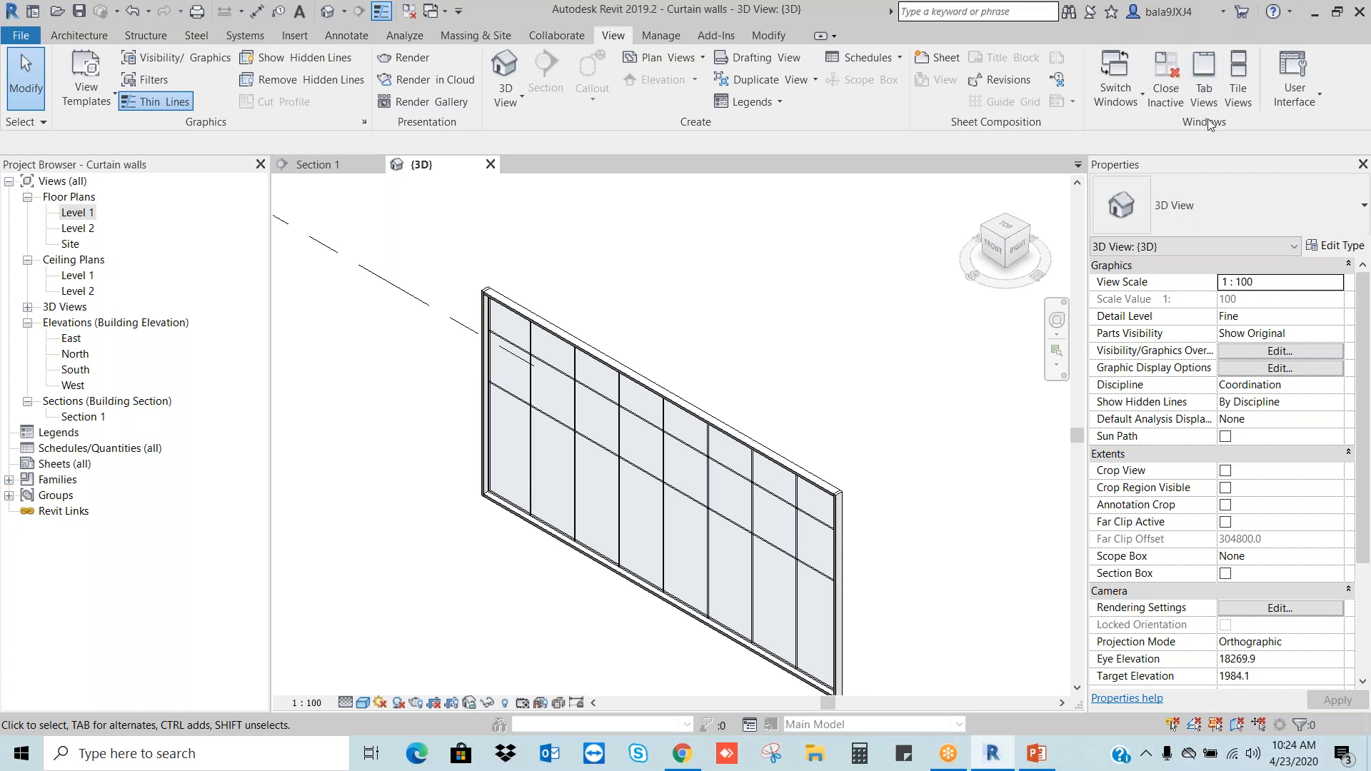
{"action": "left_click", "coordinate": [1238, 79]}
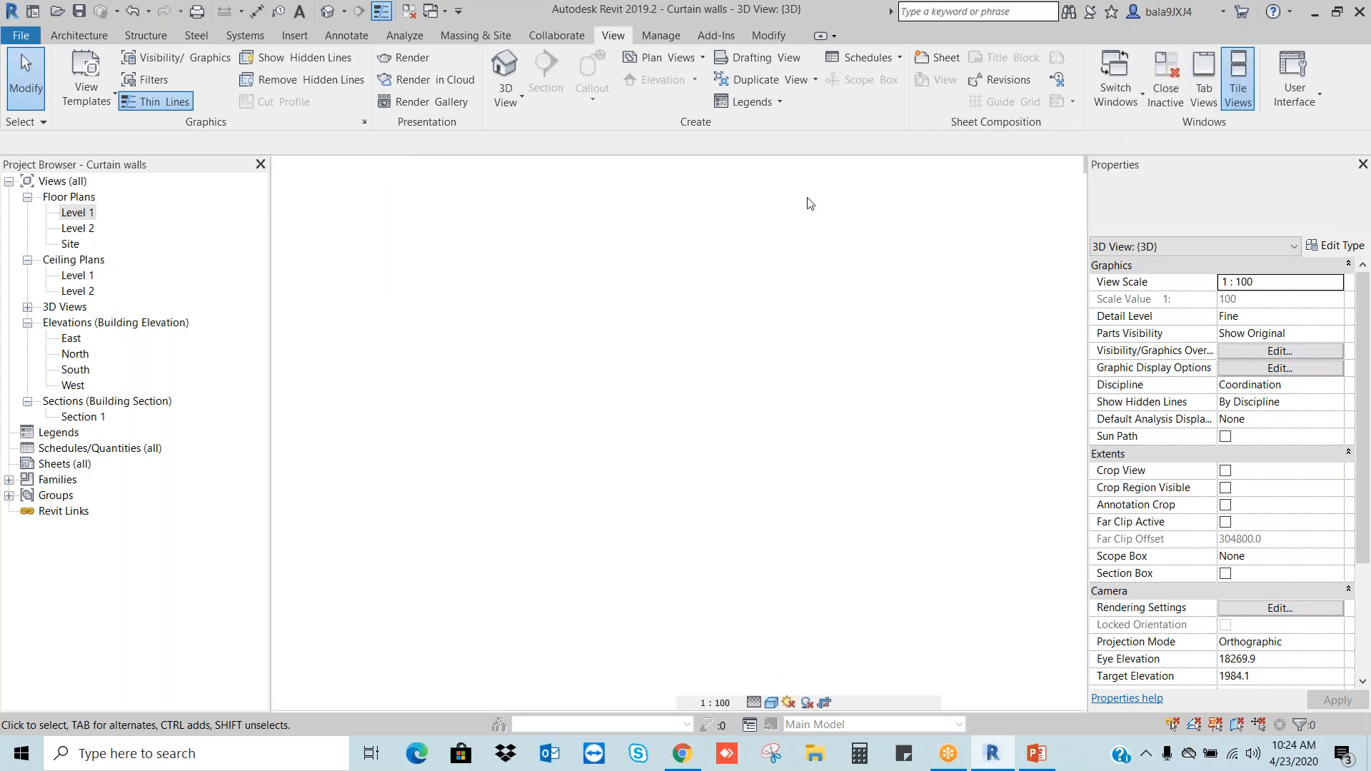
{"action": "left_click", "coordinate": [761, 282]}
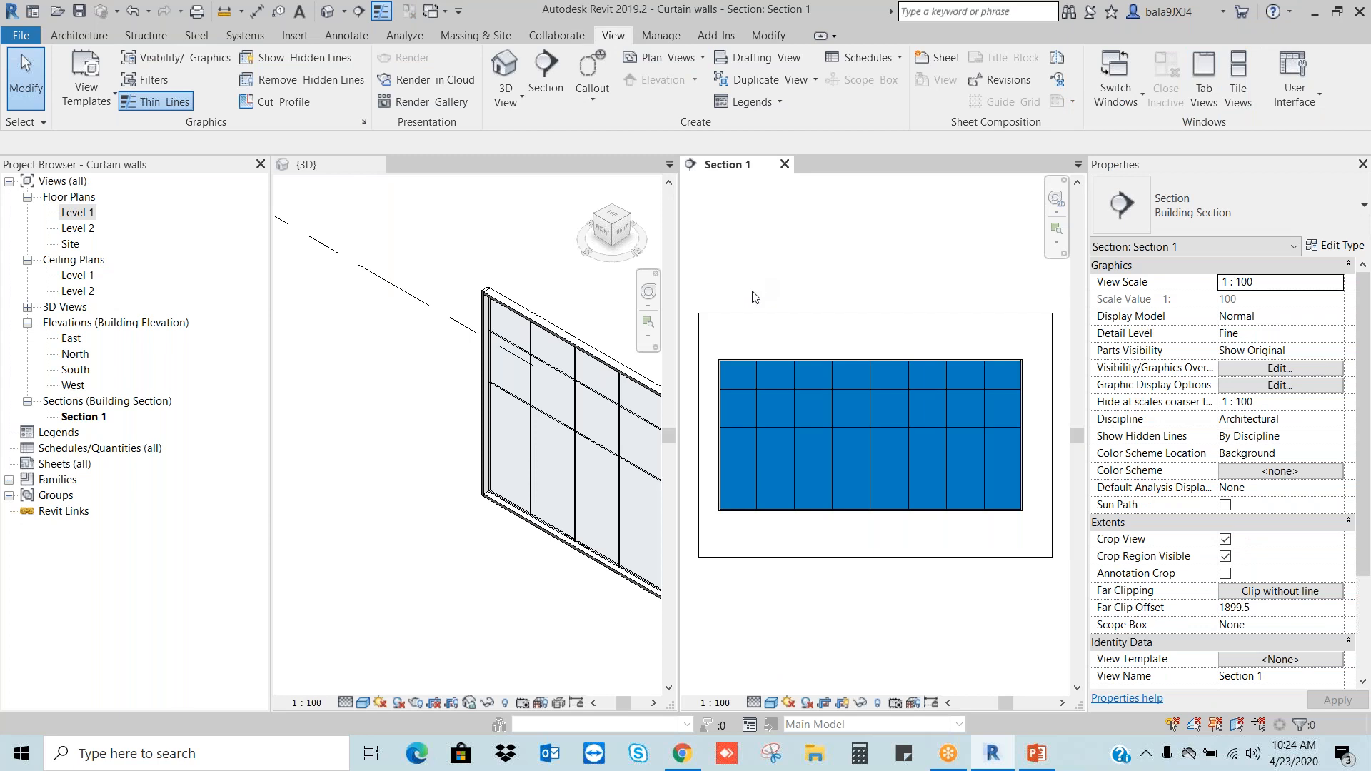
{"action": "left_click", "coordinate": [363, 363]}
{"action": "scroll", "coordinate": [378, 370], "scroll_direction": "down", "scroll_amount": 5}
{"action": "scroll", "coordinate": [622, 400], "scroll_direction": "up", "scroll_amount": 8}
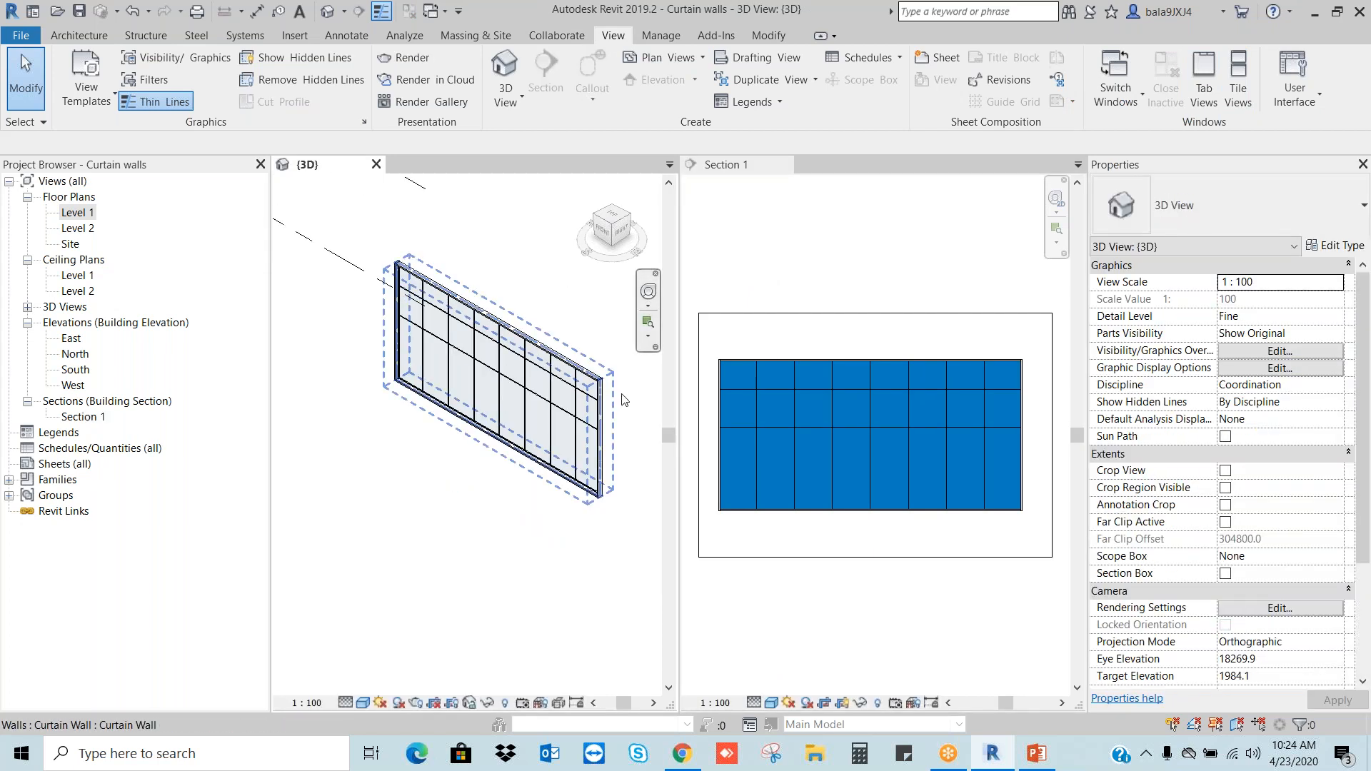
{"action": "scroll", "coordinate": [622, 400], "scroll_direction": "up", "scroll_amount": 2}
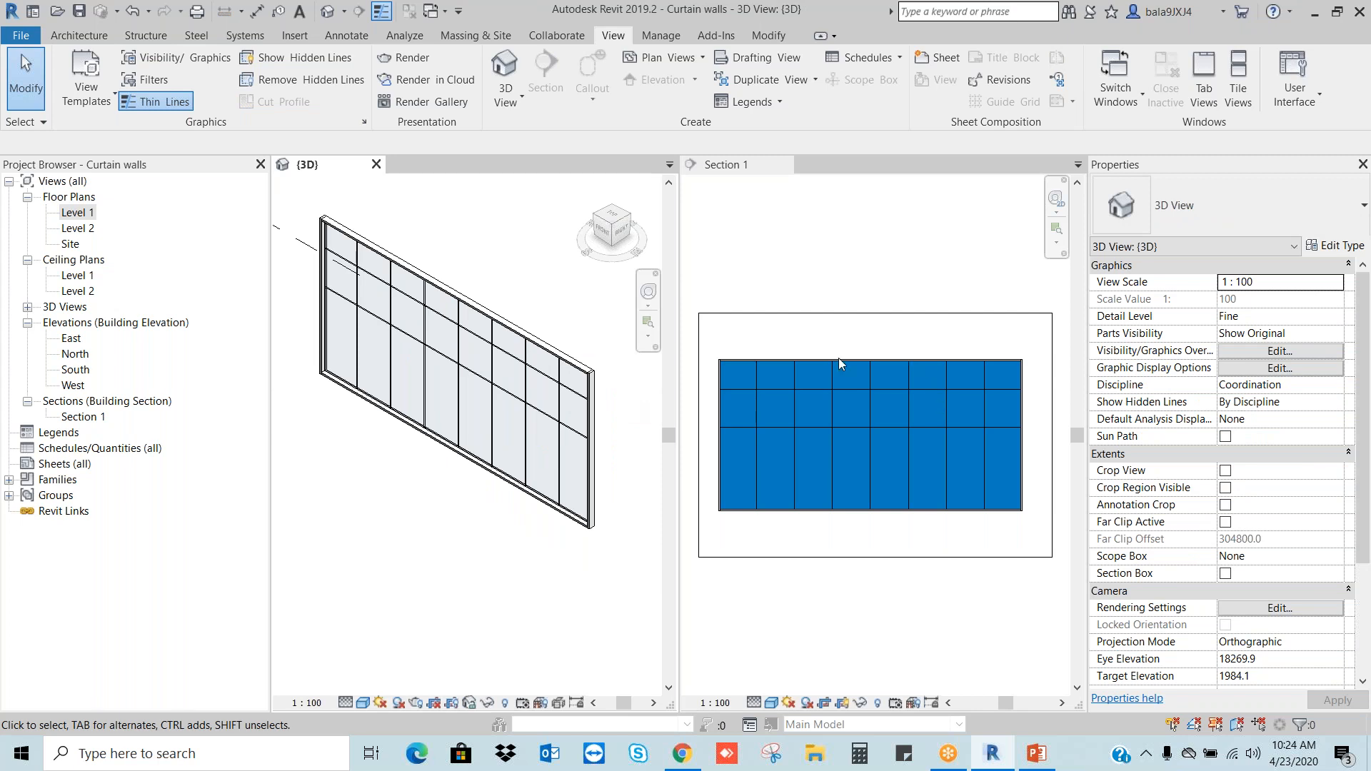
{"action": "scroll", "coordinate": [577, 438], "scroll_direction": "up", "scroll_amount": 3}
{"action": "middle_click_drag", "start_coordinate": [623, 447], "coordinate": [573, 459]}
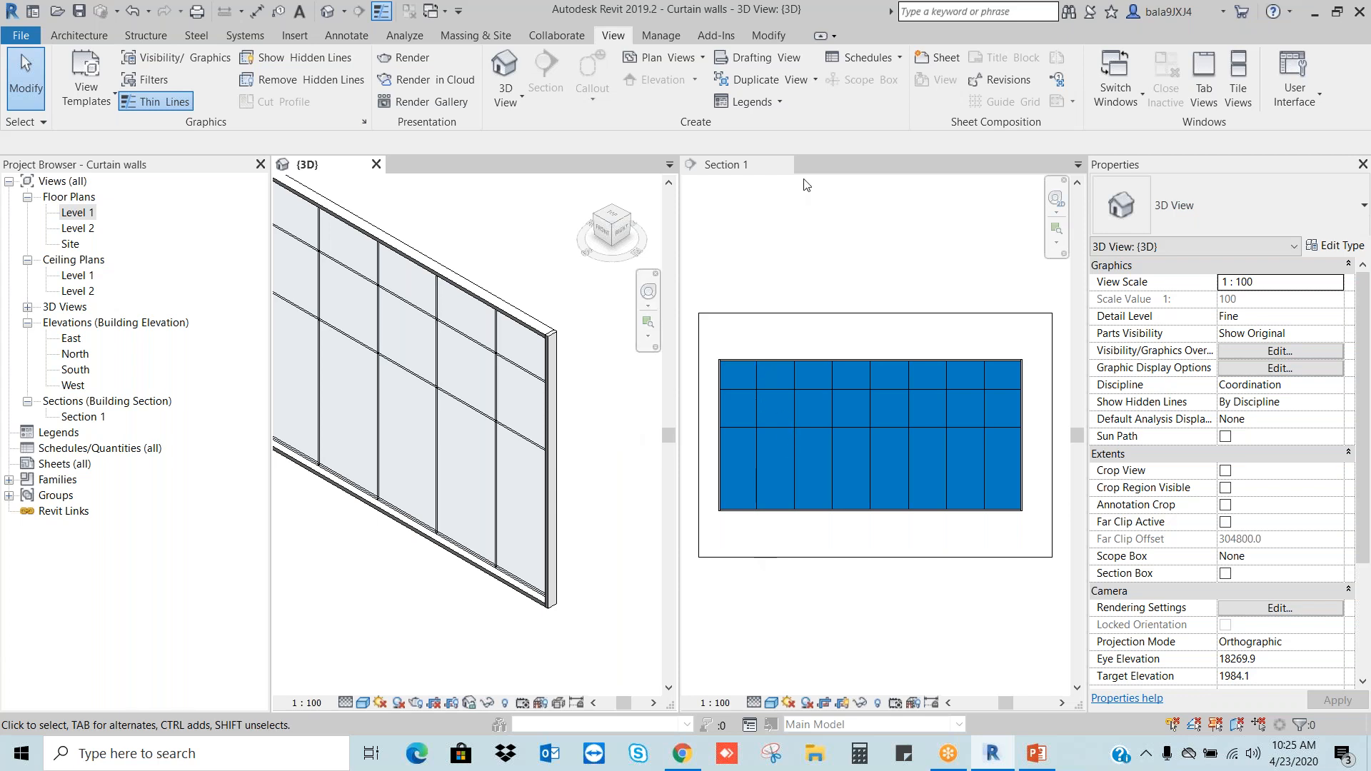
Step: Place 50 x 150mm Rectangular Mullions on all seven interior vertical grid lines of the curtain wall in Section 1
{"action": "left_click", "coordinate": [826, 258]}
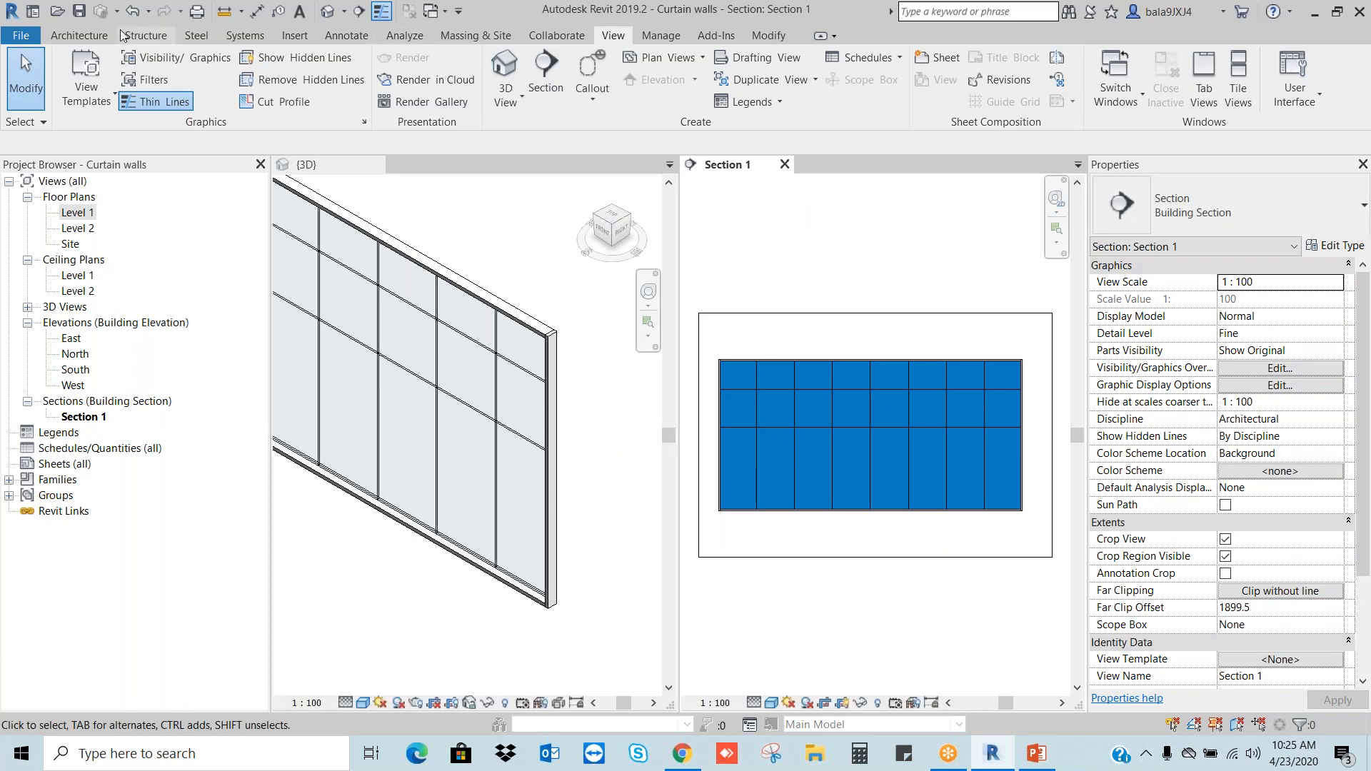
{"action": "left_click", "coordinate": [78, 35]}
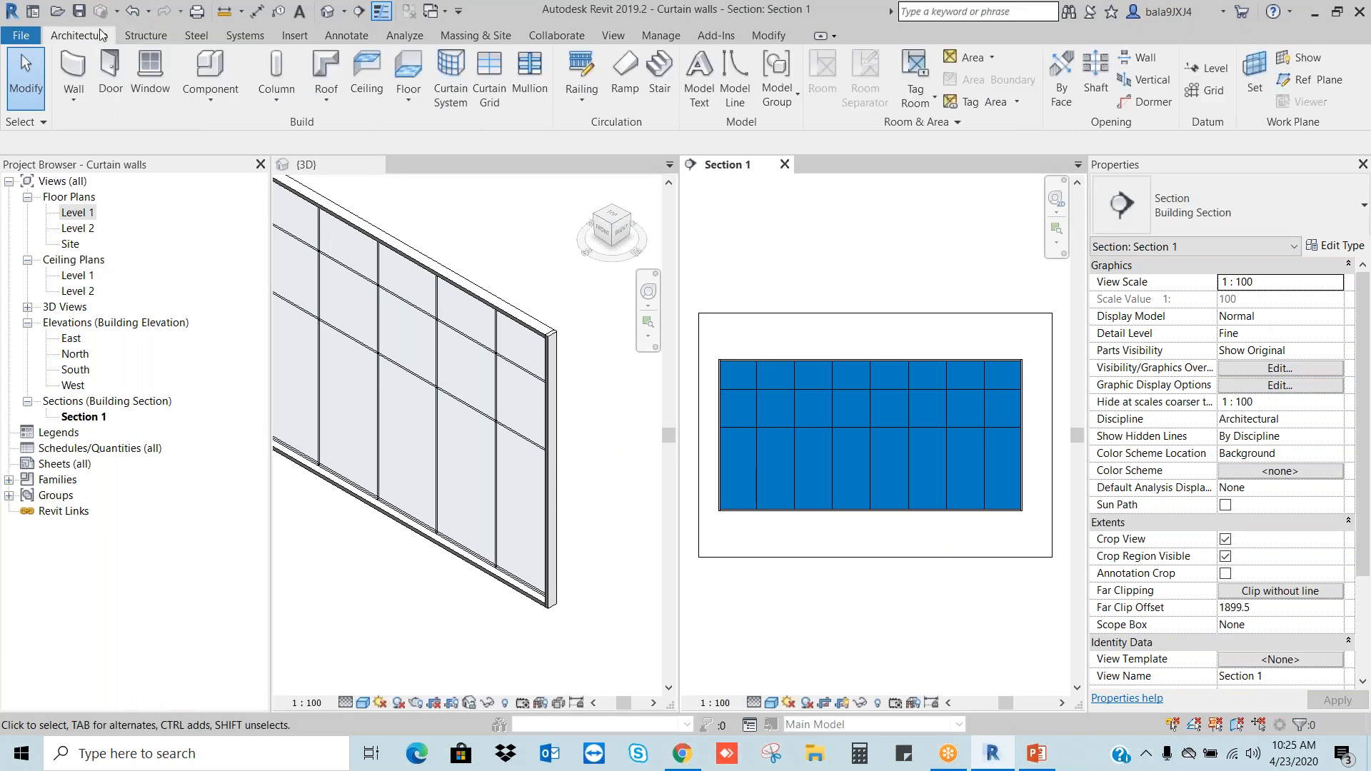
{"action": "left_click", "coordinate": [525, 78]}
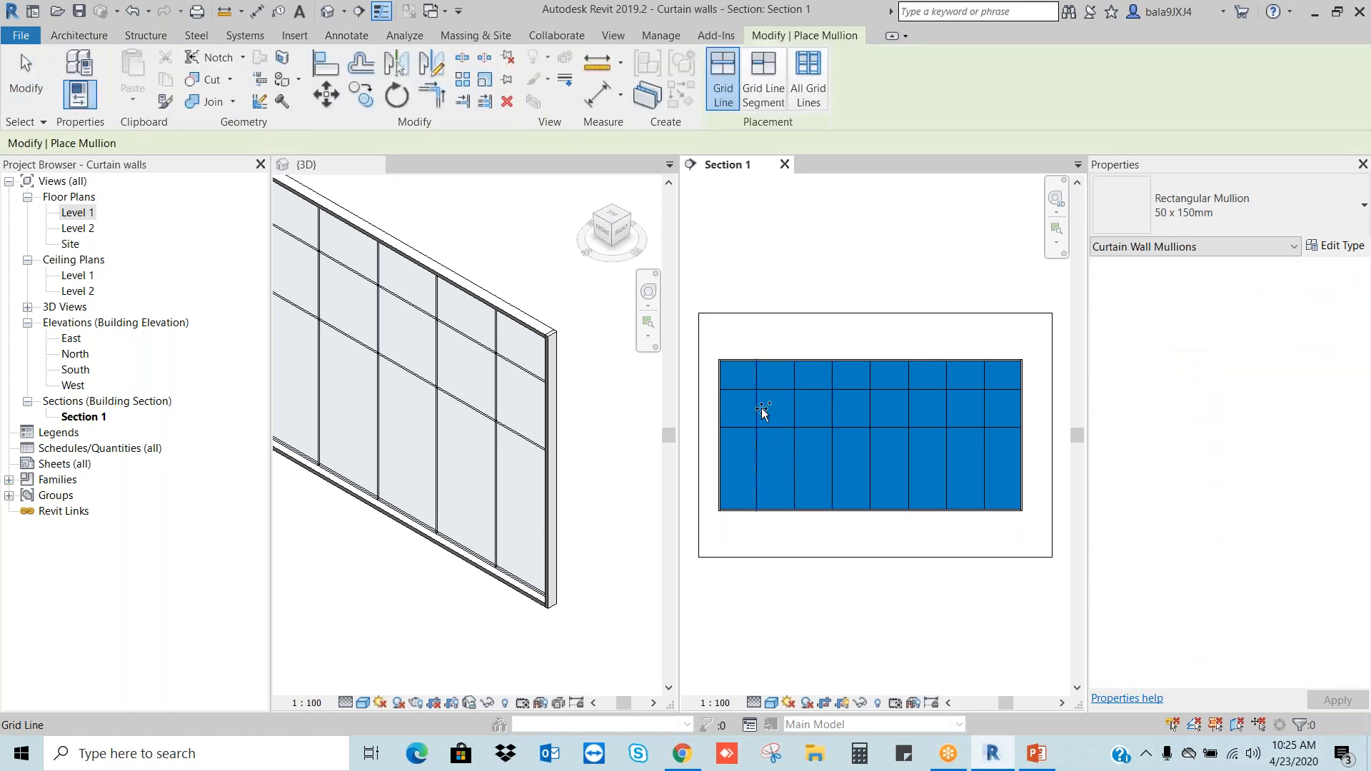
{"action": "left_click", "coordinate": [985, 410]}
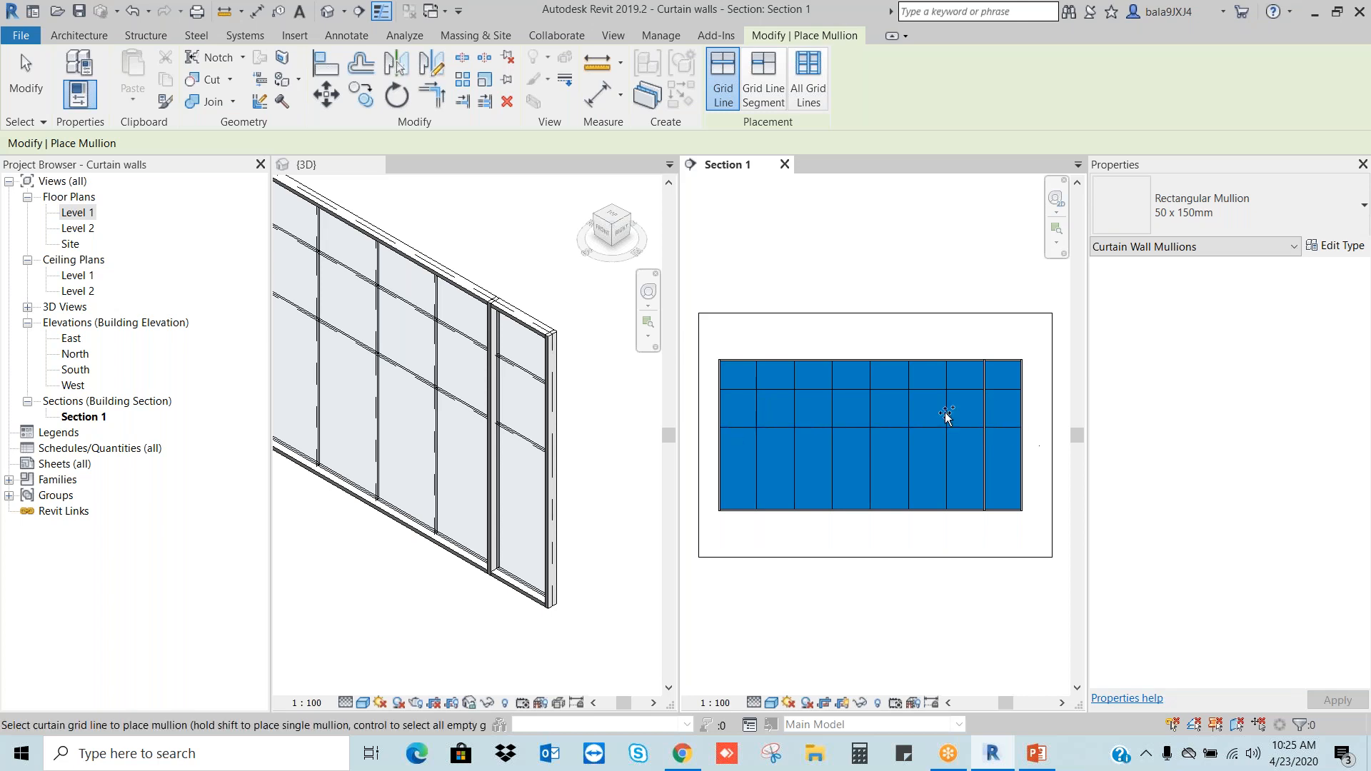
{"action": "left_click", "coordinate": [947, 413]}
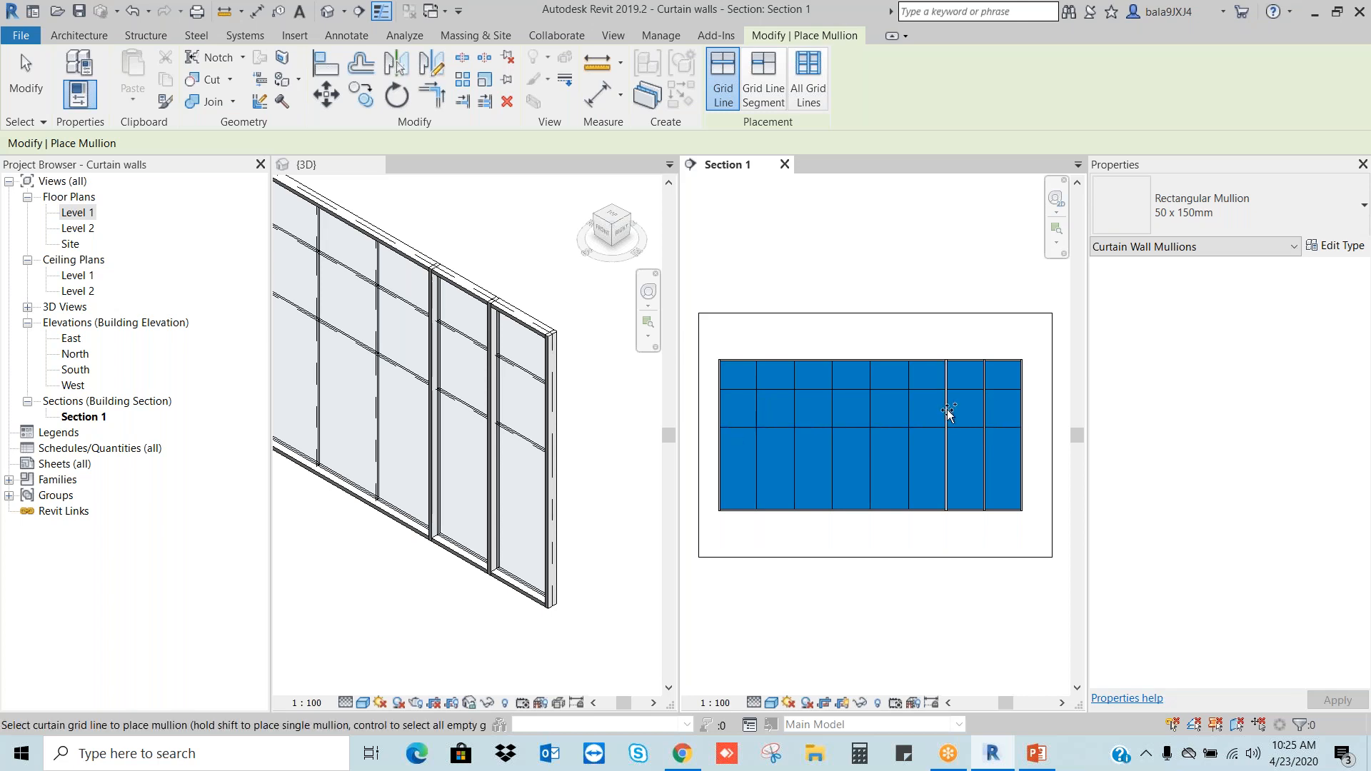
{"action": "left_click", "coordinate": [909, 412]}
{"action": "left_click", "coordinate": [872, 410]}
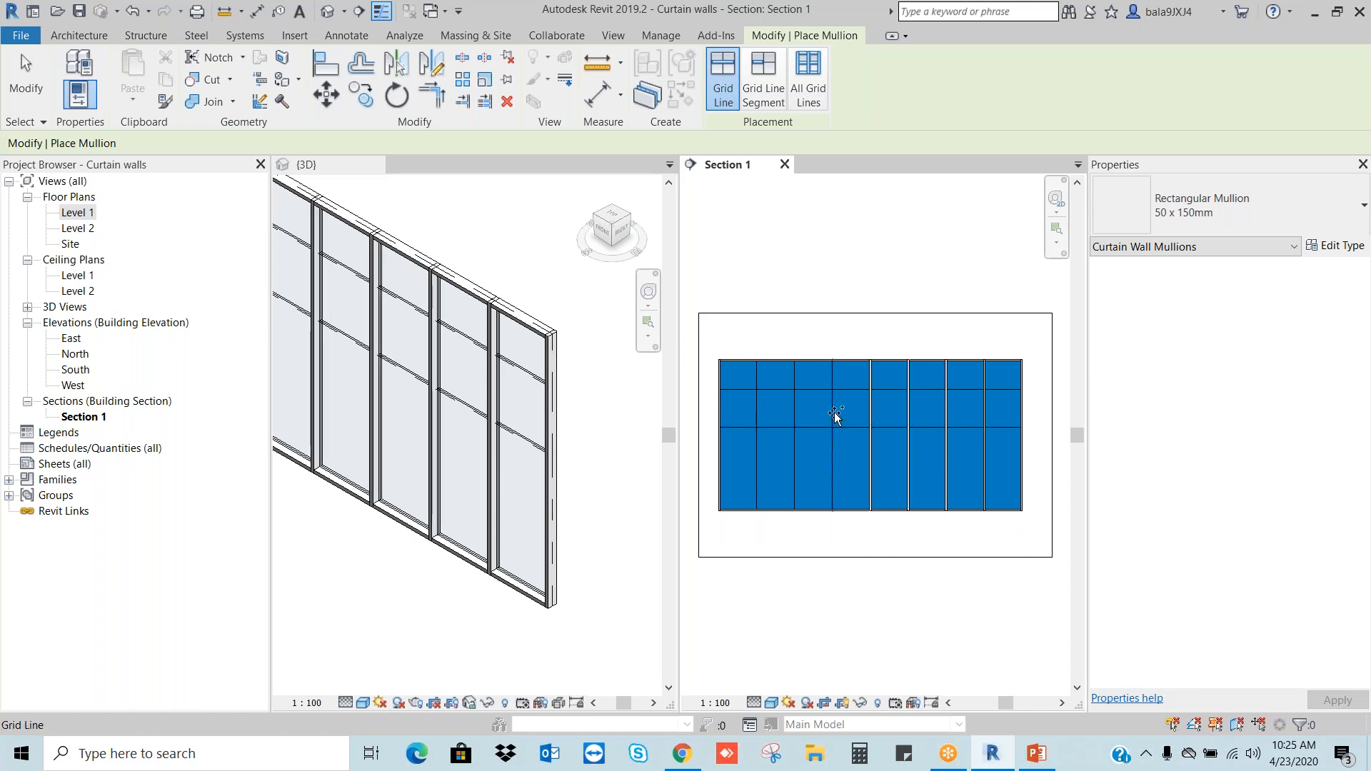
{"action": "left_click", "coordinate": [833, 409]}
{"action": "left_click", "coordinate": [793, 407]}
{"action": "left_click", "coordinate": [757, 407]}
Step: Place 50 x 150mm Rectangular Mullions on both interior horizontal grid lines and view the complete curtain wall in 3D
{"action": "left_click", "coordinate": [1009, 426]}
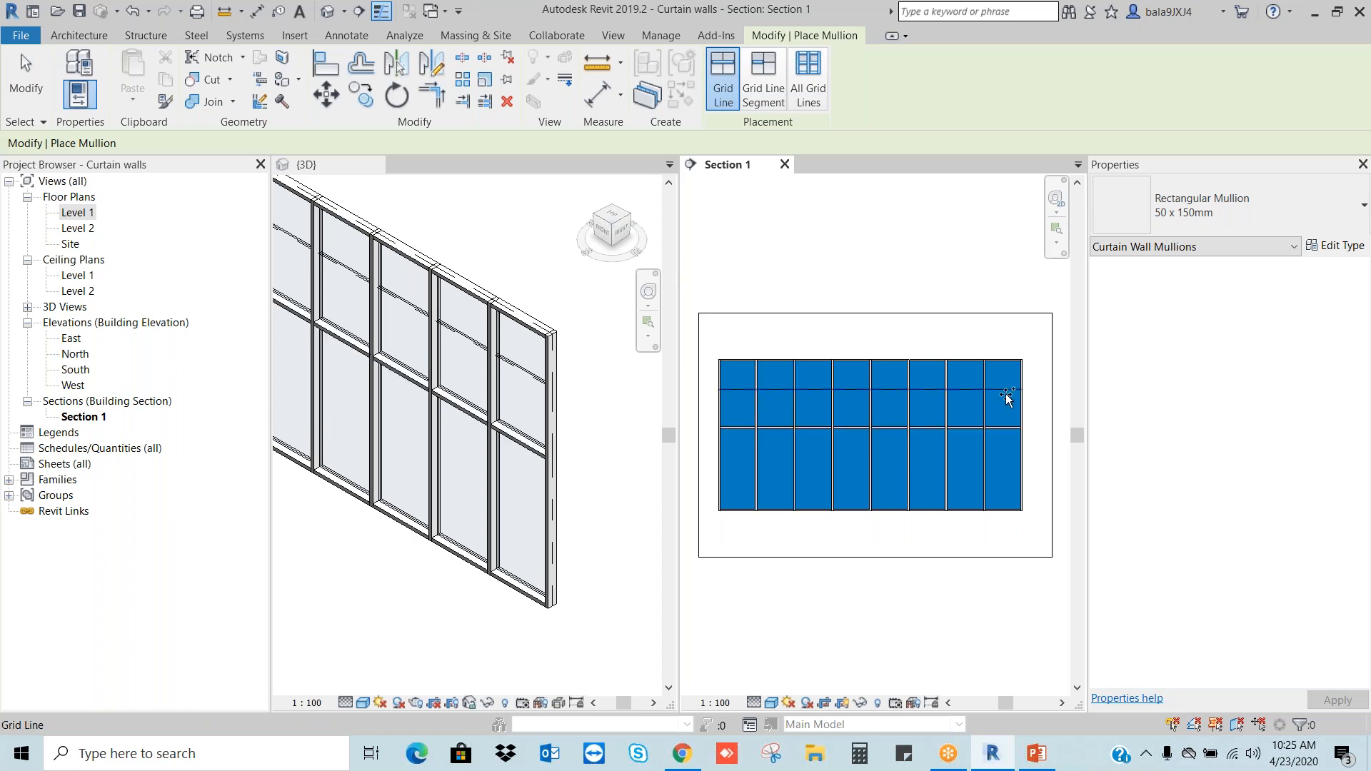
{"action": "left_click", "coordinate": [1003, 390]}
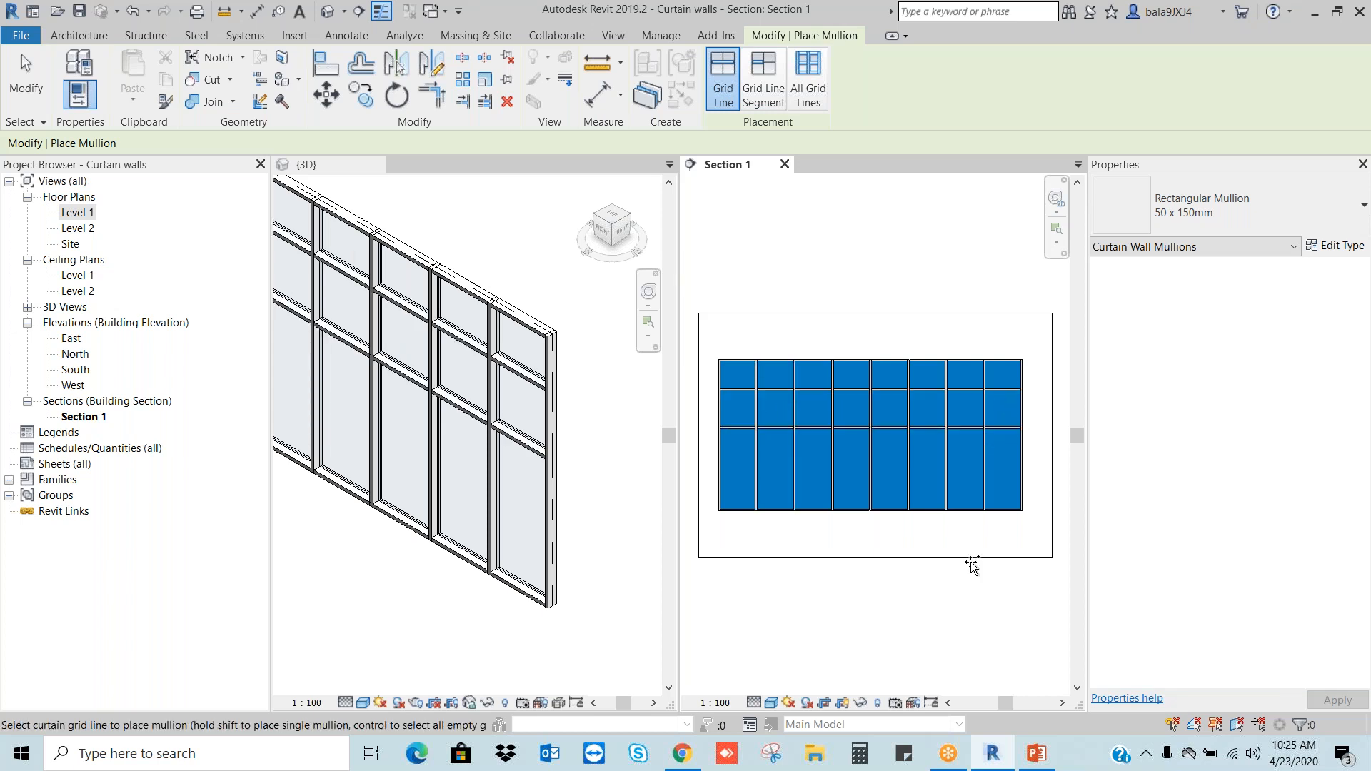
{"action": "left_click", "coordinate": [590, 532]}
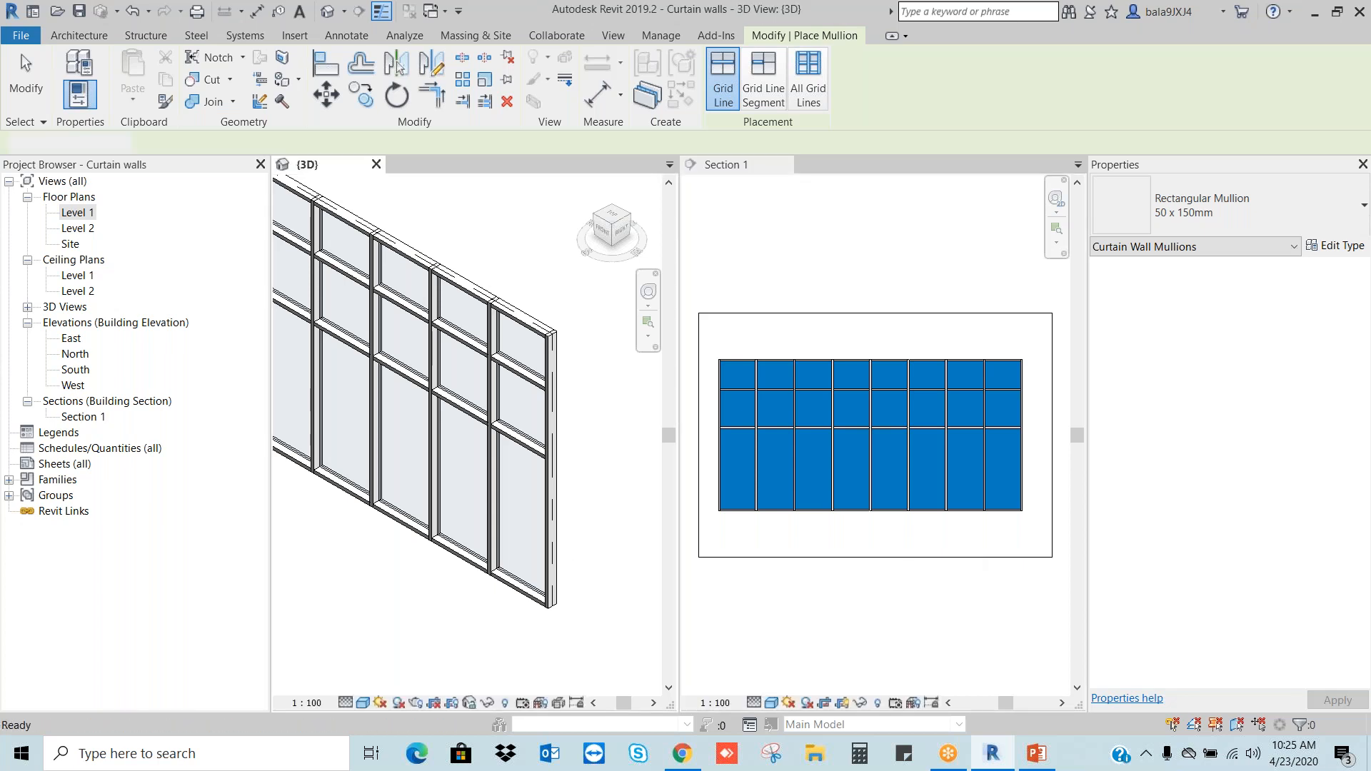
{"action": "key", "text": "Escape"}
{"action": "scroll", "coordinate": [594, 521], "scroll_direction": "down", "scroll_amount": 2}
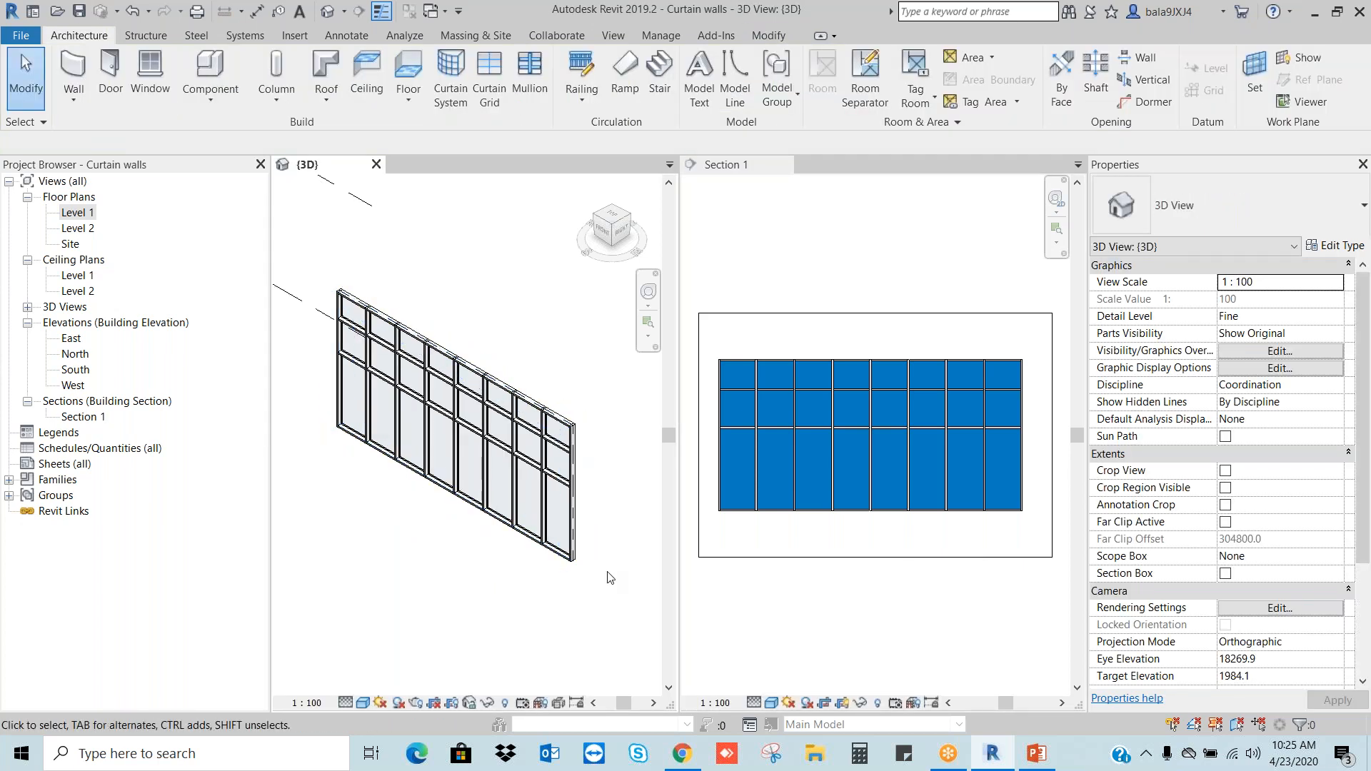
Step: Draw an 8000 mm long Exterior Glazing curtain wall on the Level 1 floor plan, in line with and east of the existing wall
{"action": "double_click", "coordinate": [79, 213]}
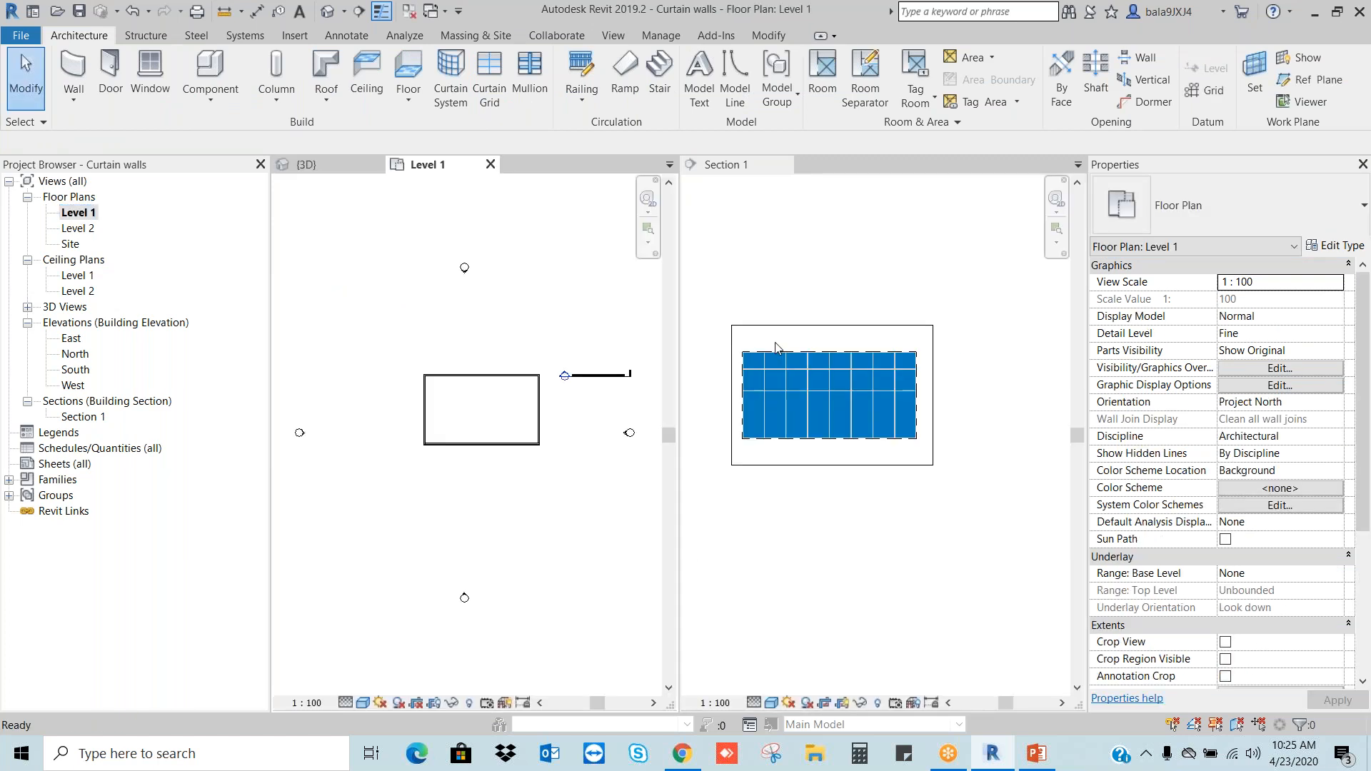
{"action": "scroll", "coordinate": [581, 387], "scroll_direction": "up", "scroll_amount": 4}
{"action": "middle_click_drag", "start_coordinate": [550, 429], "coordinate": [400, 424]}
{"action": "scroll", "coordinate": [510, 406], "scroll_direction": "up", "scroll_amount": 1}
{"action": "middle_click_drag", "start_coordinate": [585, 380], "coordinate": [511, 425]}
{"action": "left_click", "coordinate": [74, 72]}
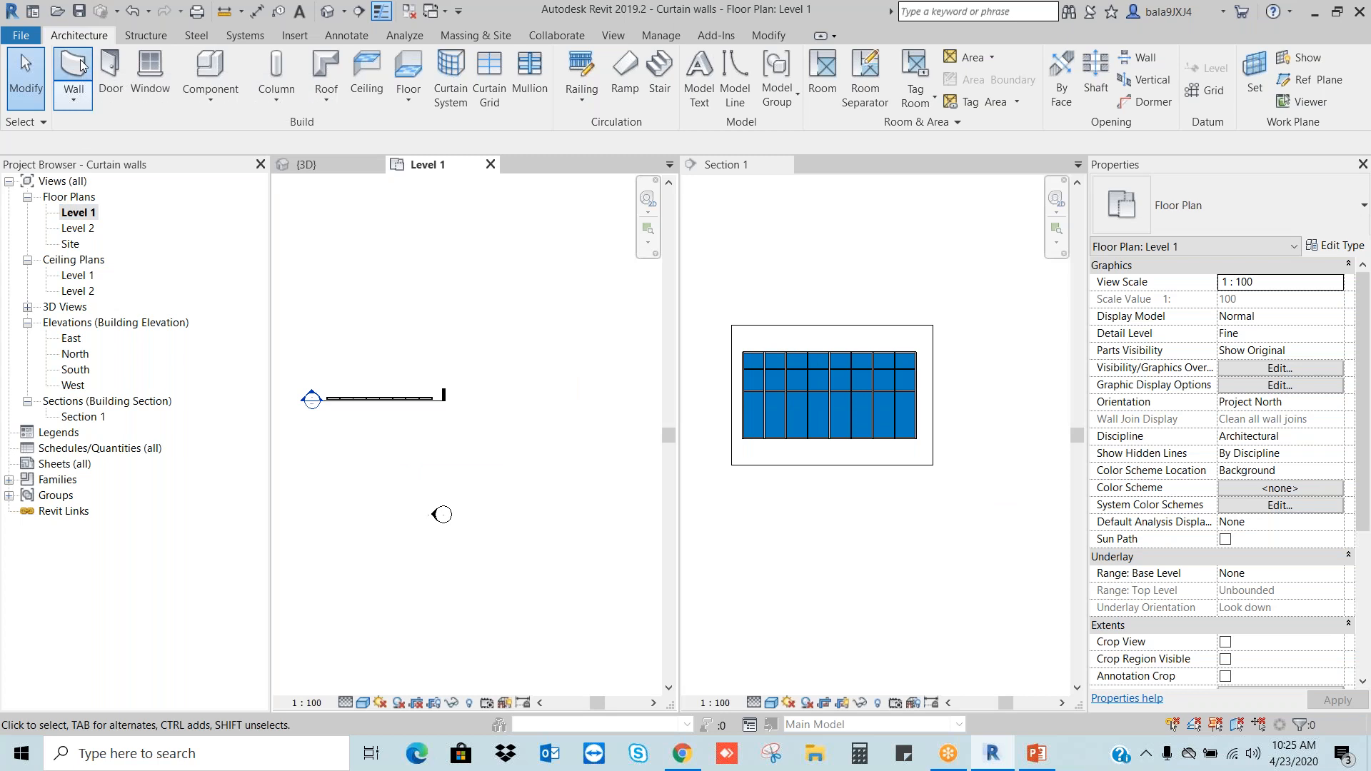
{"action": "left_click", "coordinate": [1267, 208]}
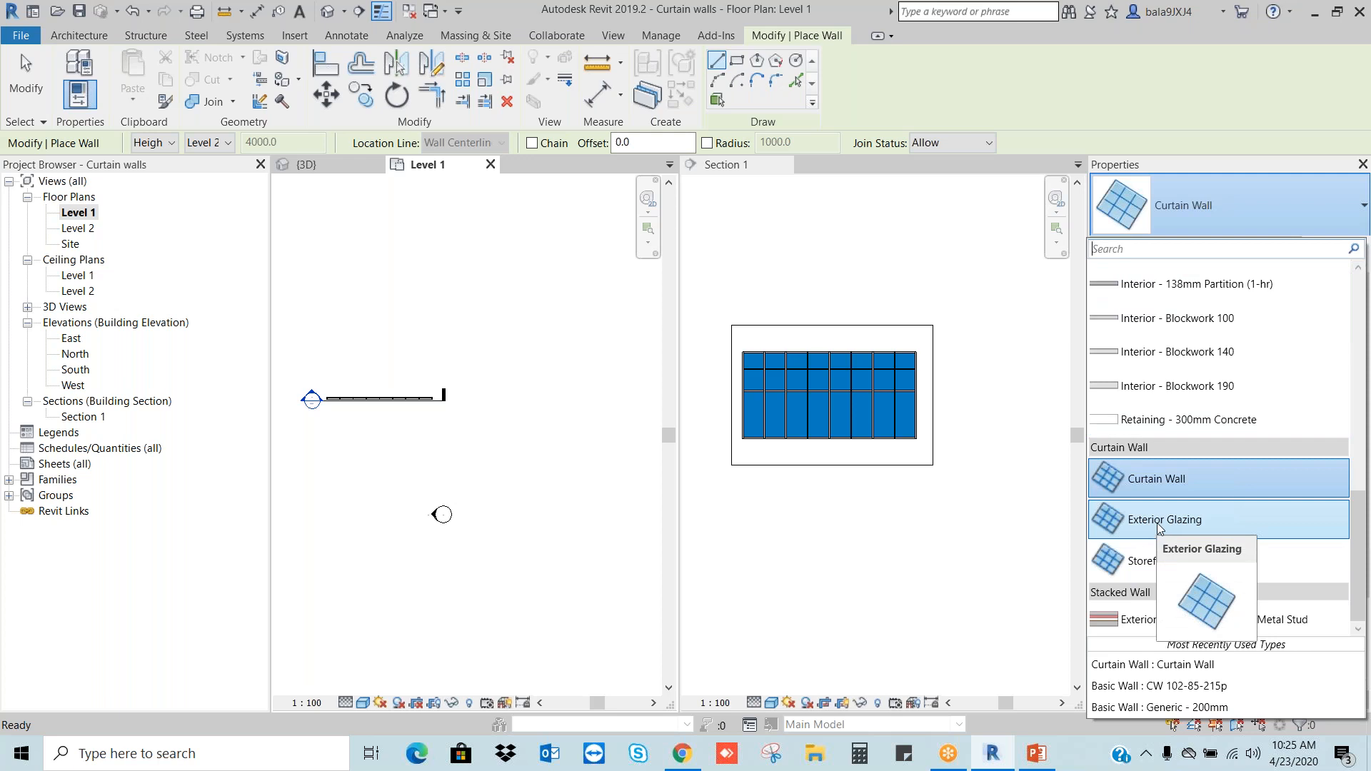
{"action": "left_click", "coordinate": [1223, 528]}
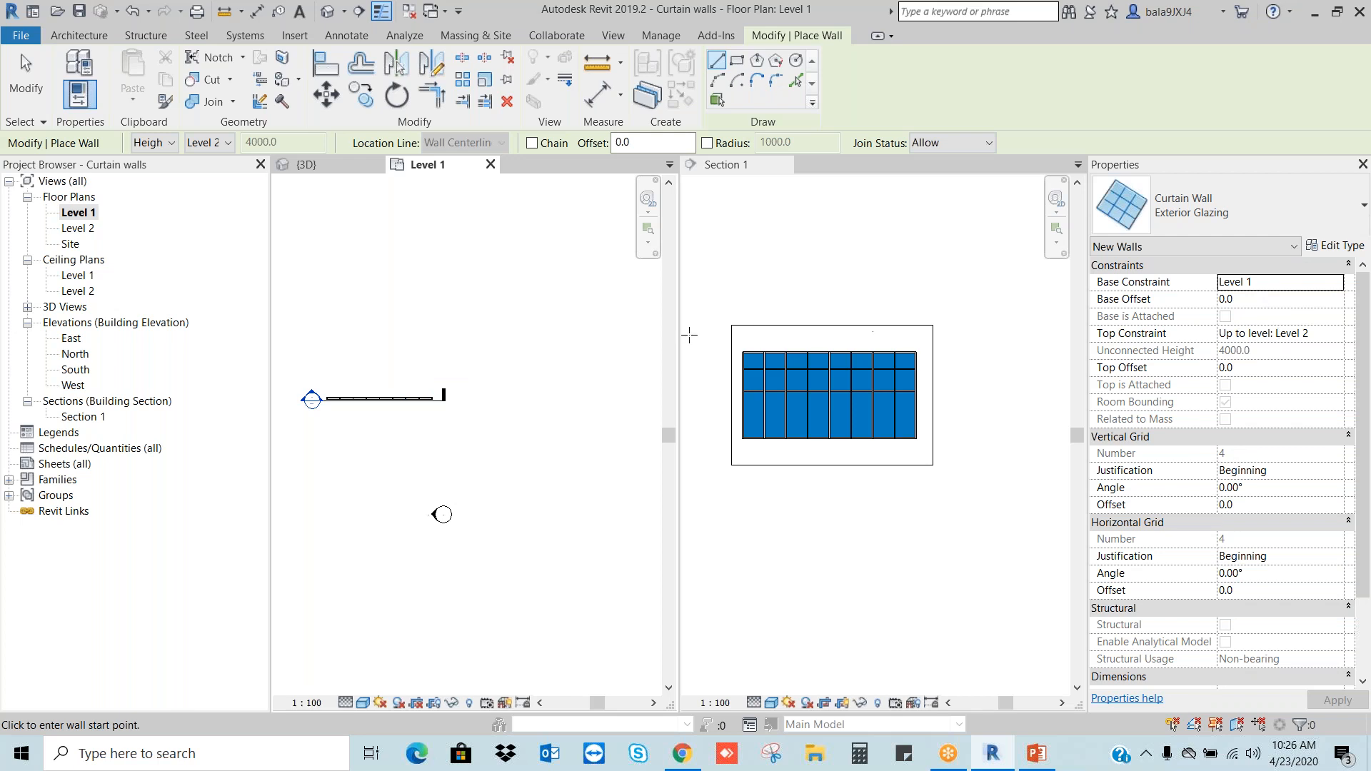
{"action": "left_click", "coordinate": [472, 398]}
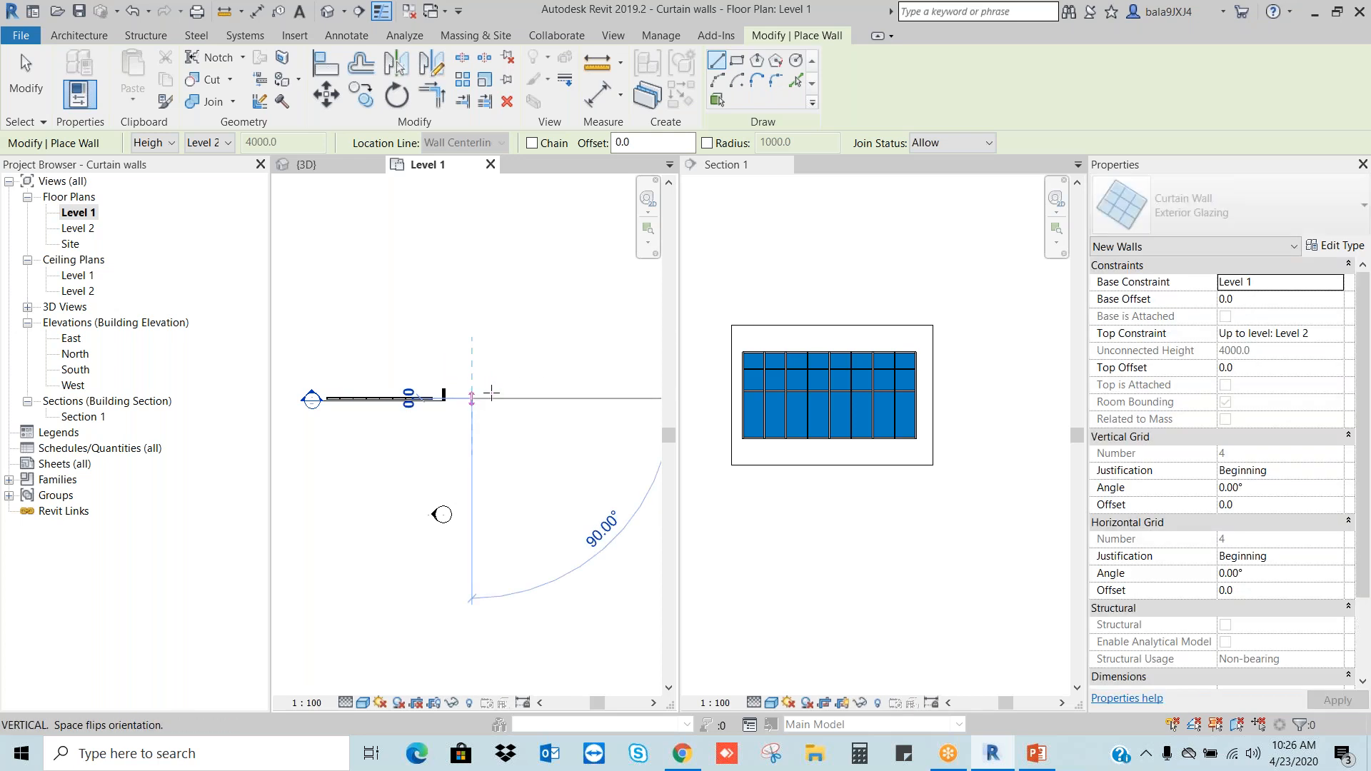
{"action": "left_click", "coordinate": [577, 398]}
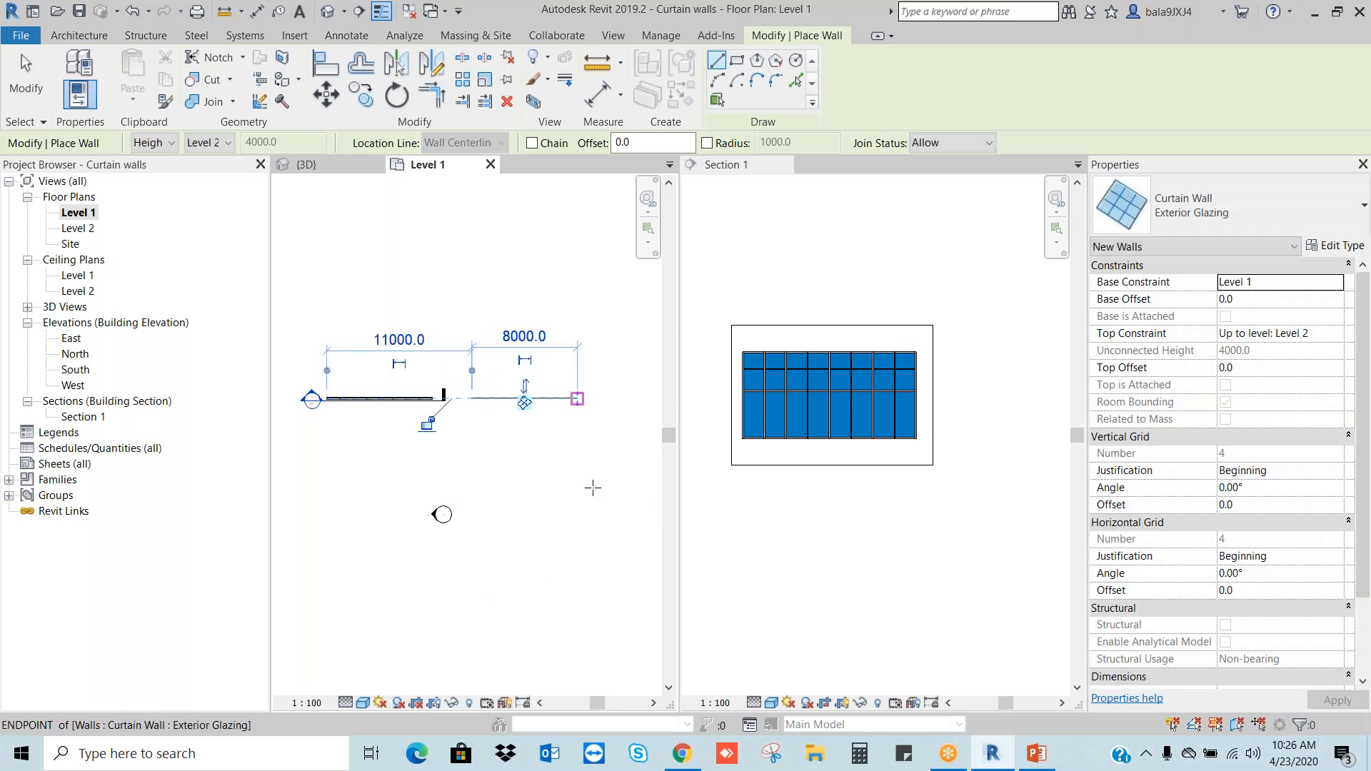
{"action": "key", "text": "Escape"}
{"action": "key", "text": "Escape"}
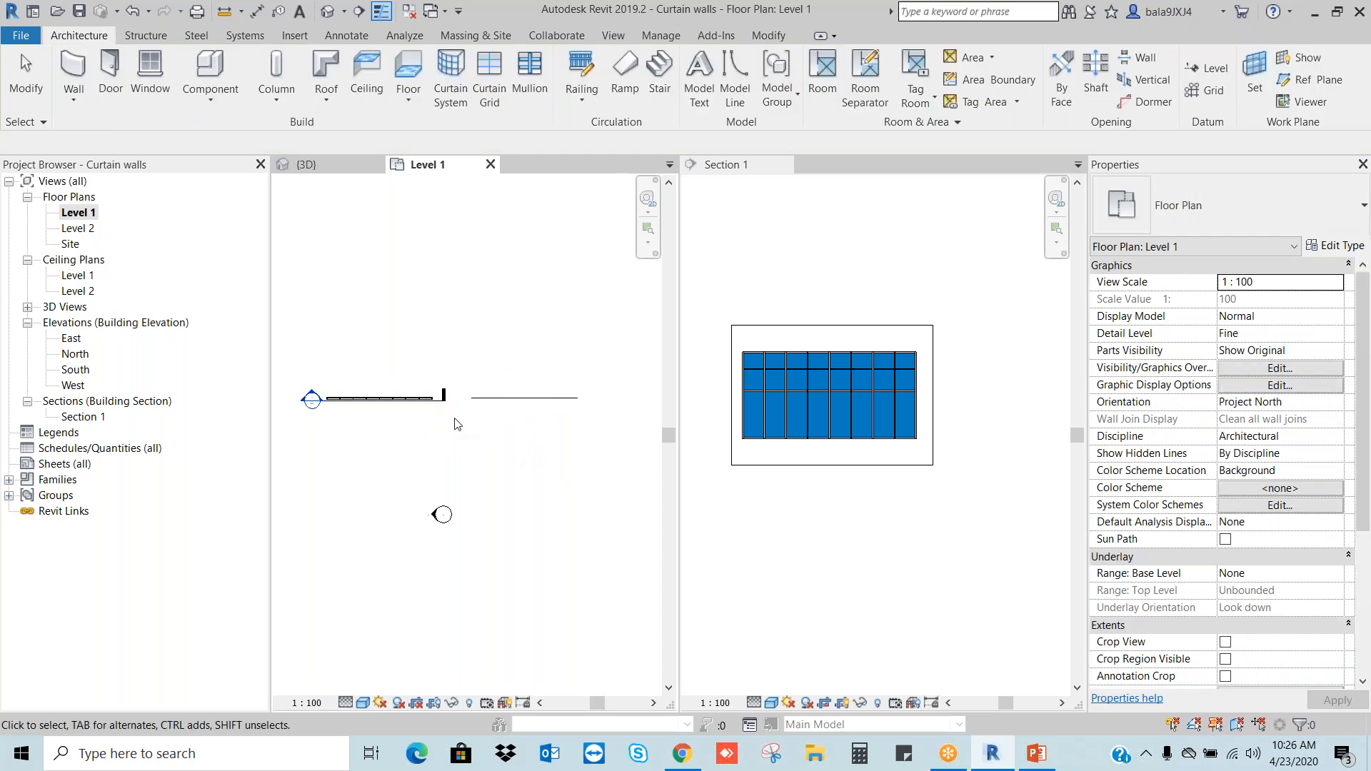
Step: Extend the Section 1 line and its crop extent on the Level 1 plan past the Exterior Glazing wall's far end
{"action": "left_click", "coordinate": [444, 401]}
{"action": "left_click_drag", "start_coordinate": [443, 401], "coordinate": [618, 412]}
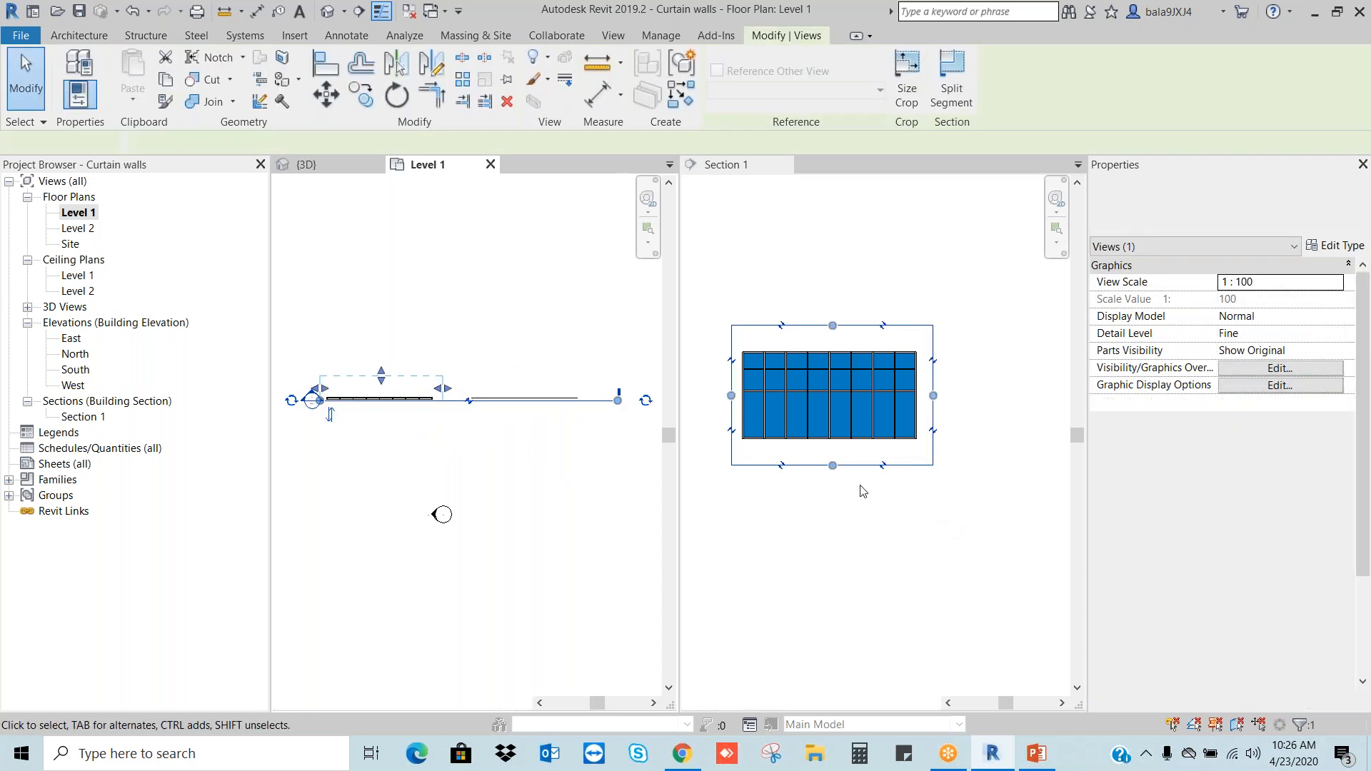
{"action": "left_click", "coordinate": [863, 491]}
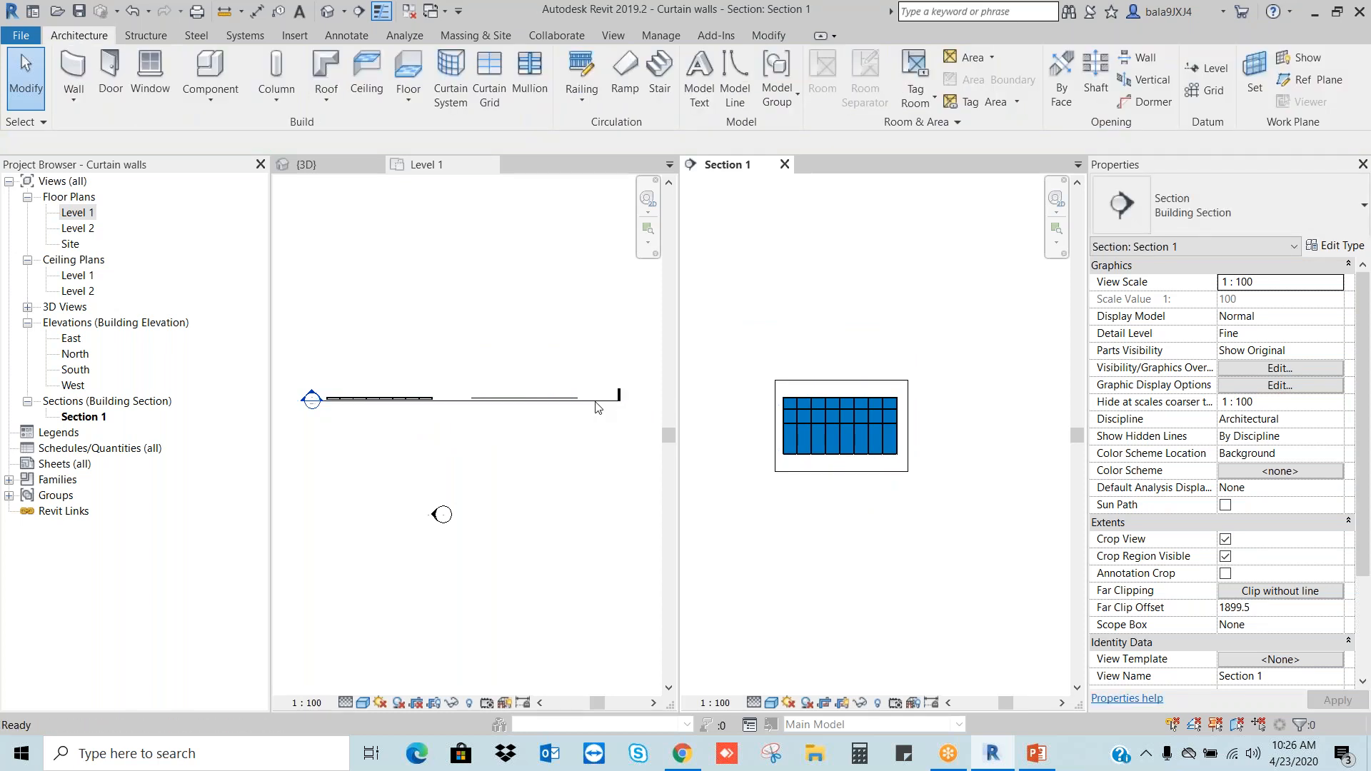
{"action": "left_click", "coordinate": [597, 407]}
{"action": "left_click_drag", "start_coordinate": [450, 393], "coordinate": [619, 391]}
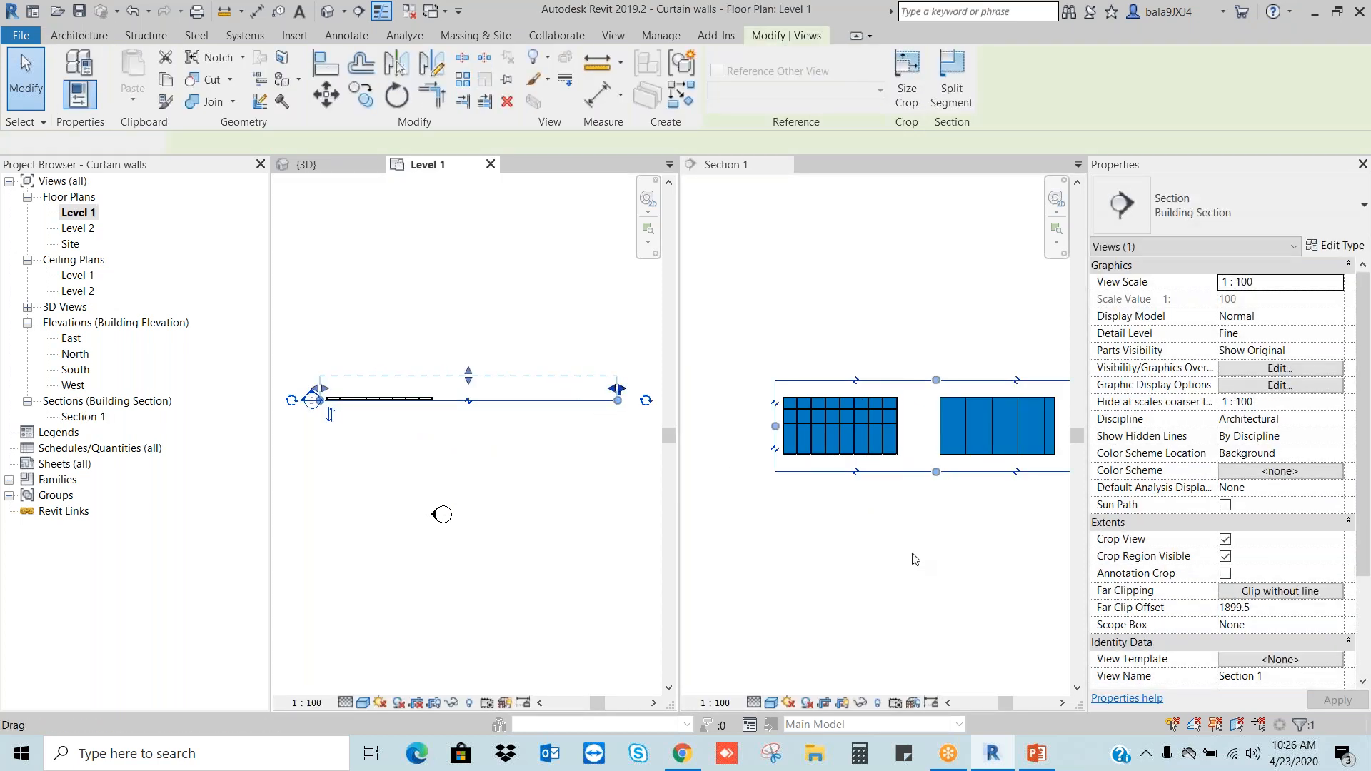
{"action": "middle_click_drag", "start_coordinate": [925, 511], "coordinate": [794, 515]}
{"action": "scroll", "coordinate": [880, 465], "scroll_direction": "down", "scroll_amount": 1}
{"action": "scroll", "coordinate": [877, 459], "scroll_direction": "up", "scroll_amount": 3}
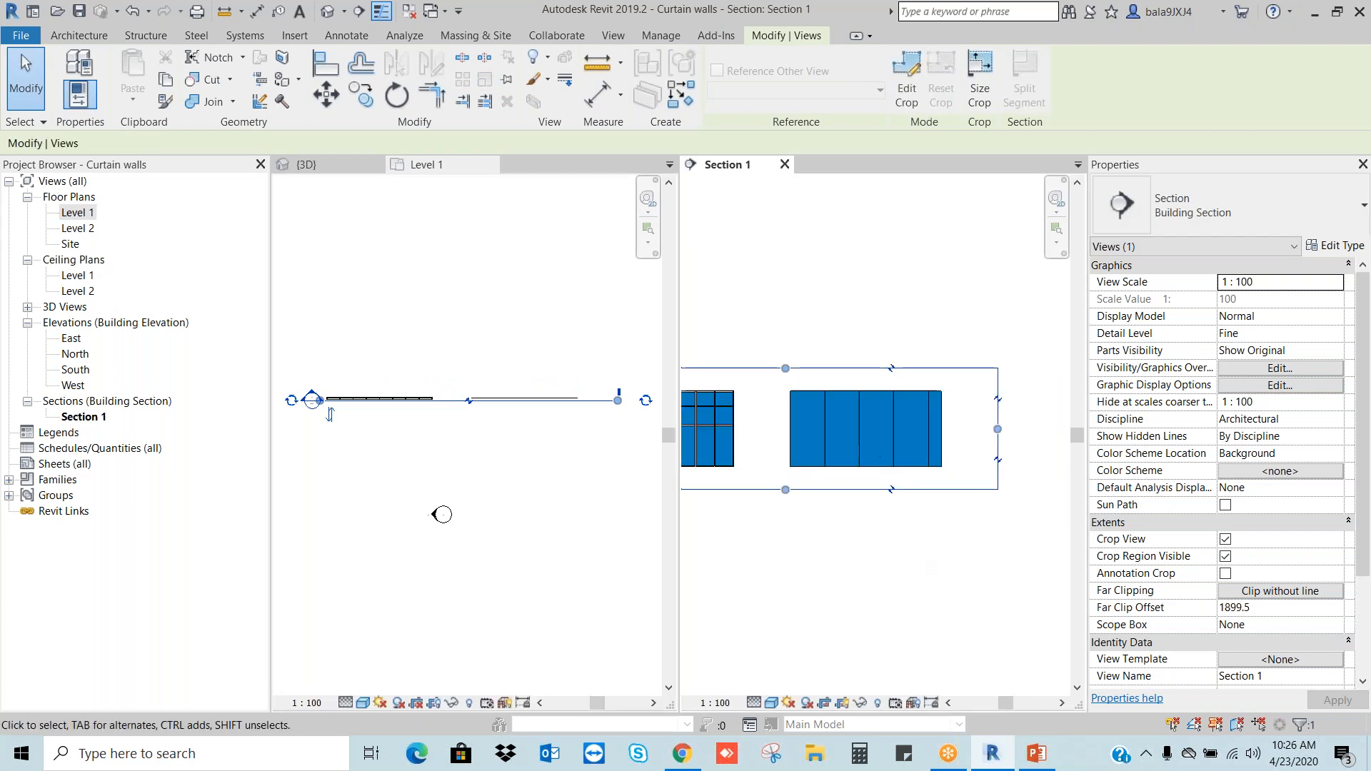
{"action": "middle_click_drag", "start_coordinate": [847, 453], "coordinate": [935, 455]}
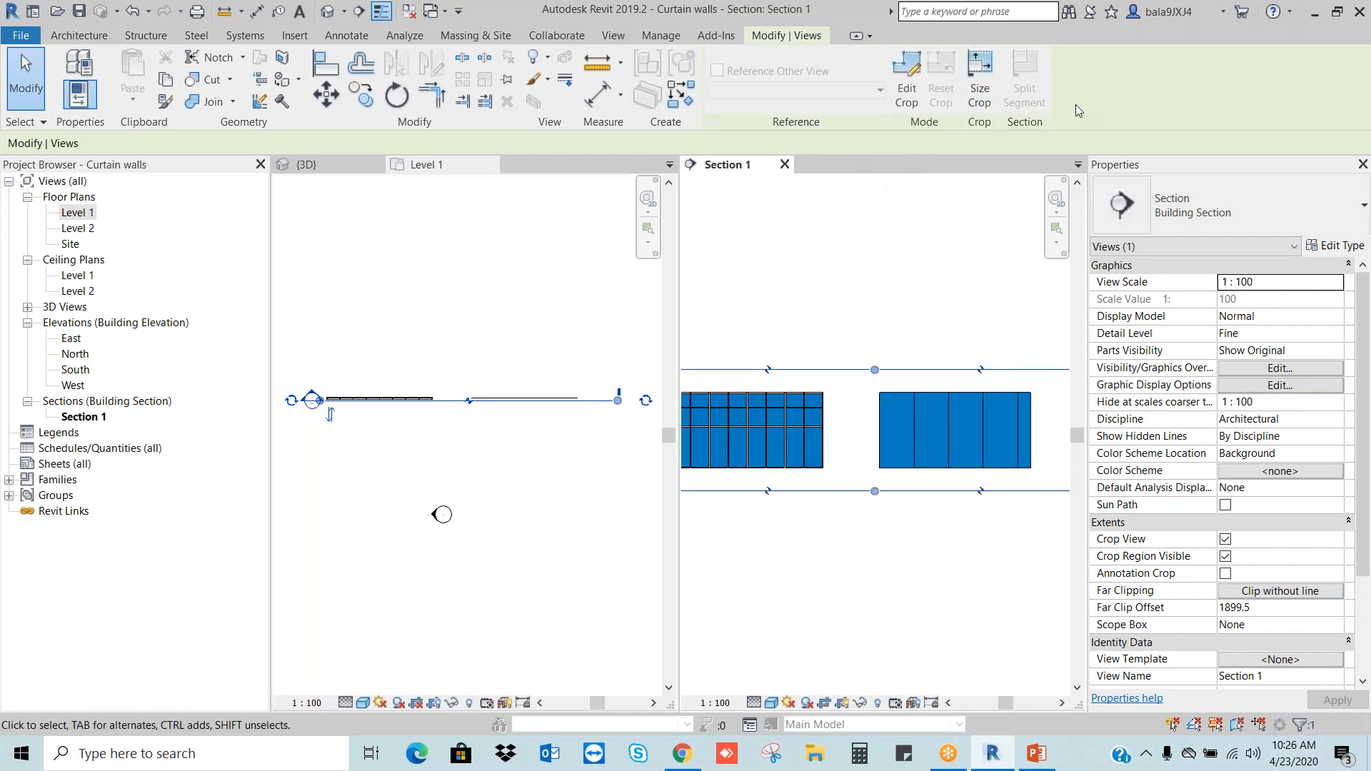
Step: Return the tiled views to tabbed views and frame the Exterior Glazing curtain wall in Section 1
{"action": "left_click", "coordinate": [612, 33]}
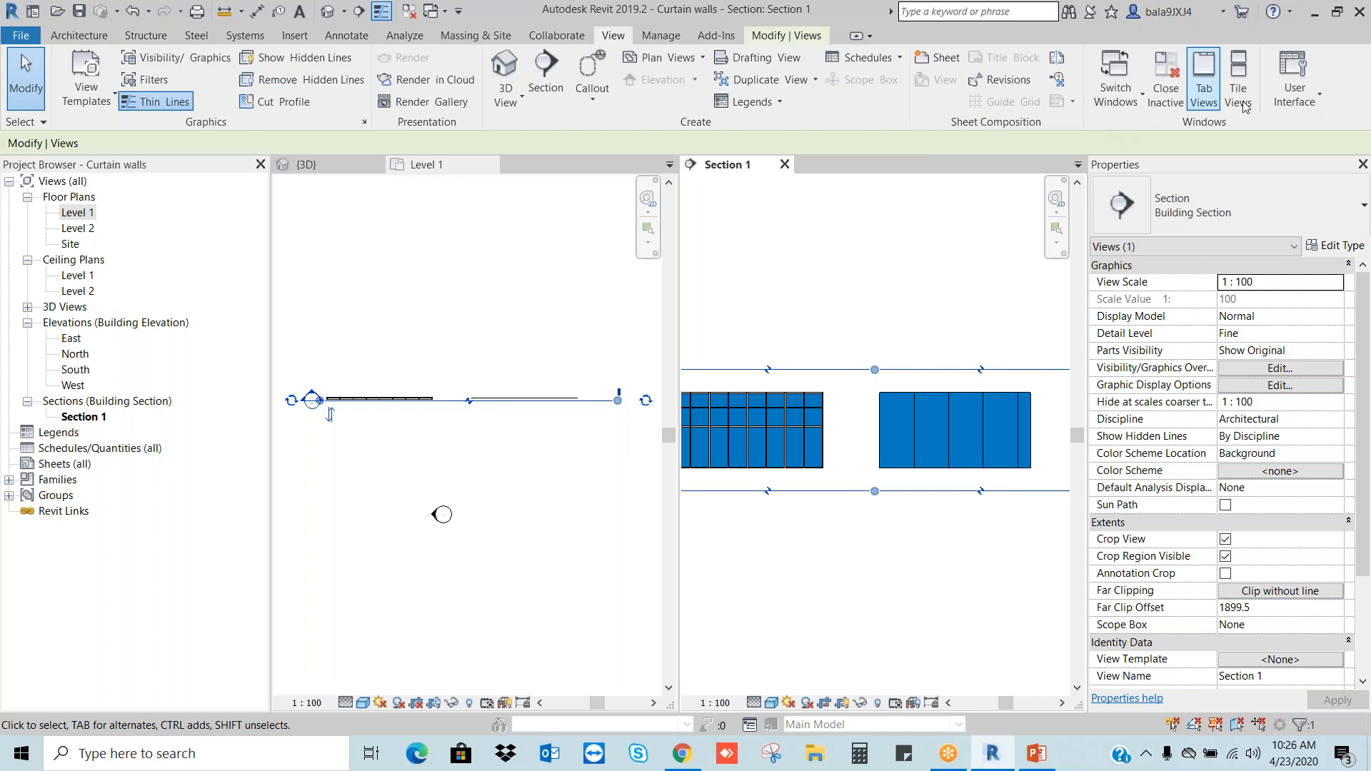
{"action": "left_click", "coordinate": [1205, 80]}
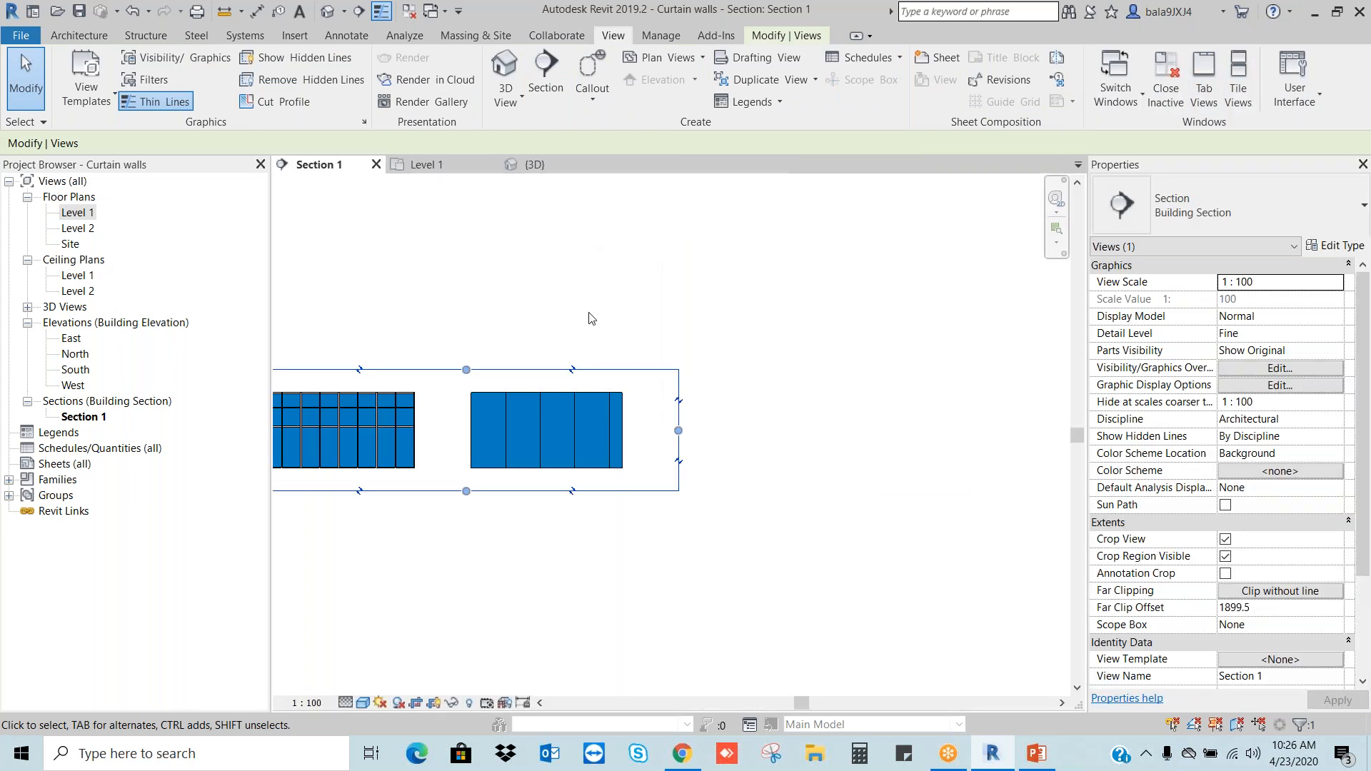
{"action": "left_click", "coordinate": [590, 319]}
{"action": "mouse_move", "coordinate": [560, 351]}
{"action": "middle_mouse_down"}
{"action": "mouse_move", "coordinate": [805, 321]}
{"action": "mouse_move", "coordinate": [751, 316]}
{"action": "middle_mouse_up"}
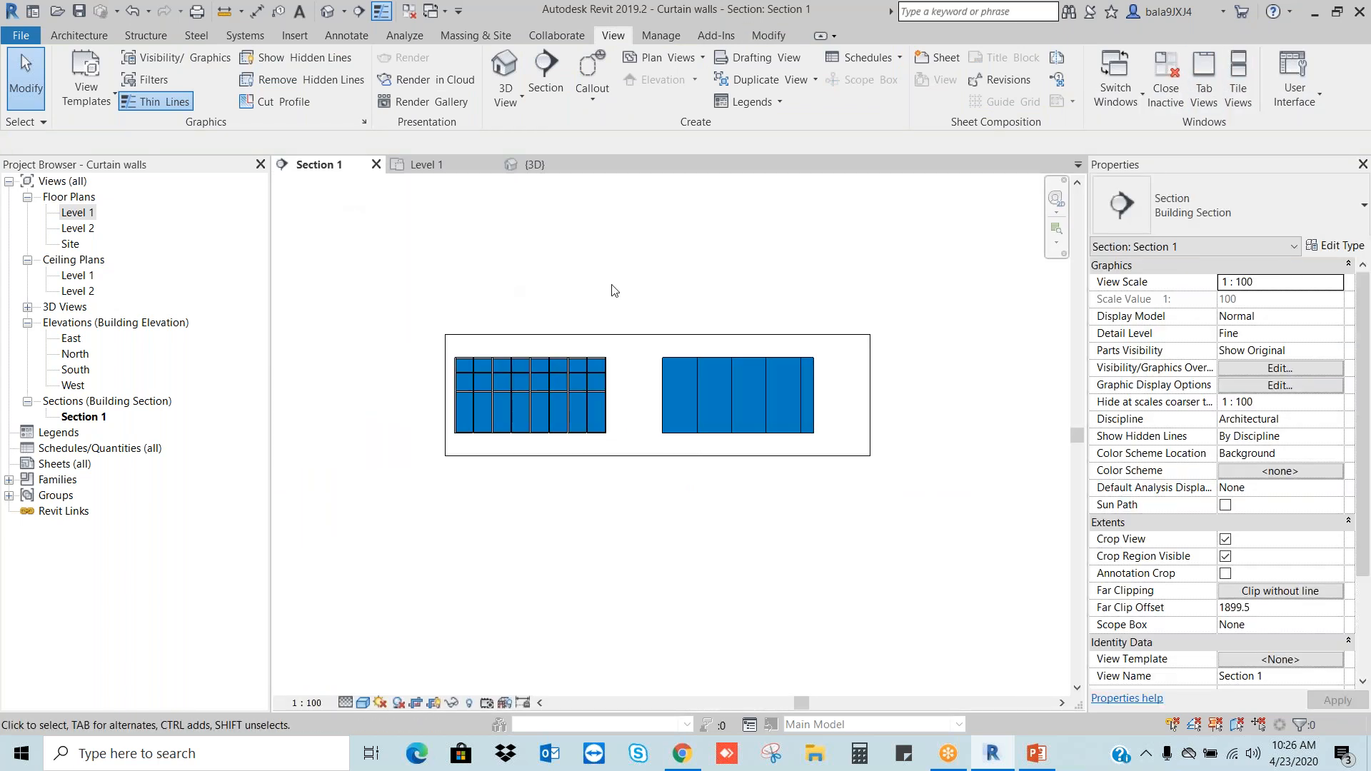
{"action": "scroll", "coordinate": [786, 364], "scroll_direction": "up", "scroll_amount": 2}
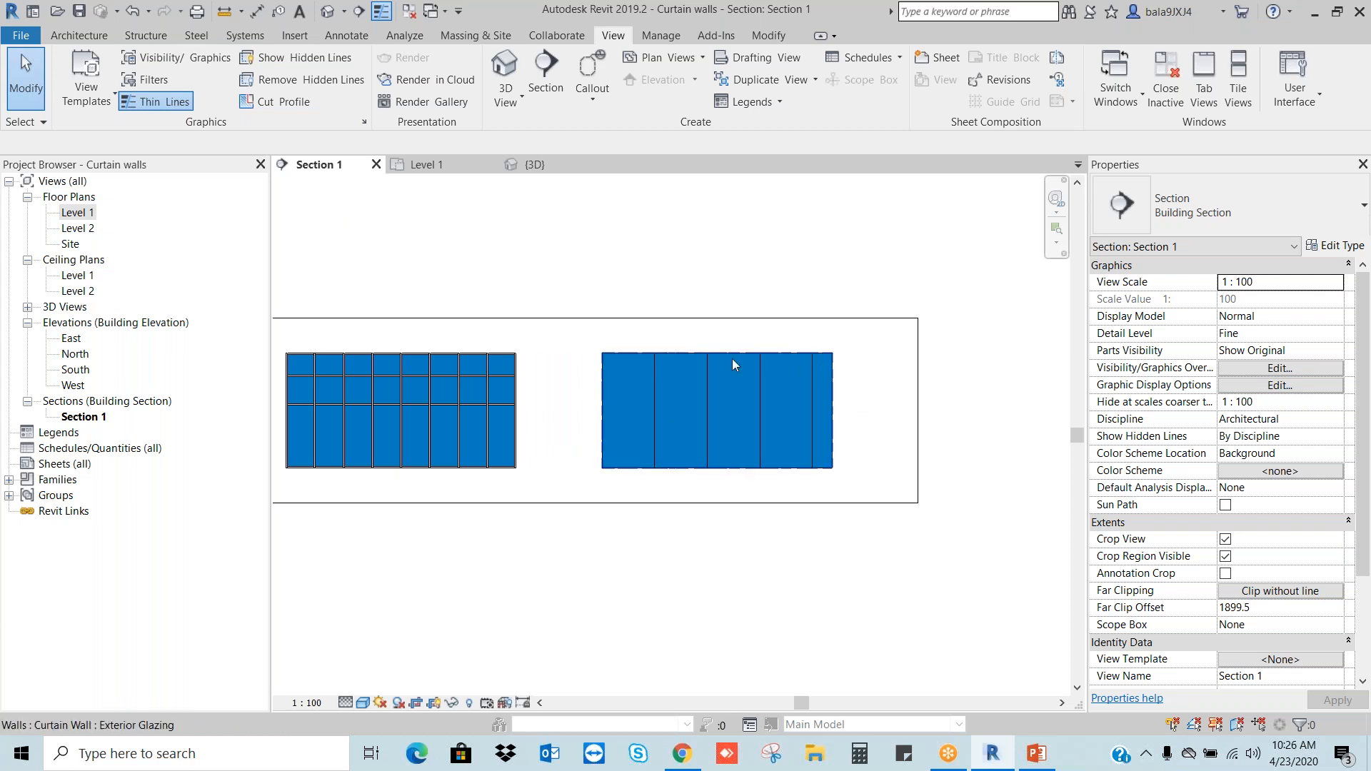
Step: Compare the Exterior Glazing curtain wall's representation on the Level 1 plan with its view in Section 1
{"action": "scroll", "coordinate": [857, 472], "scroll_direction": "down", "scroll_amount": 2}
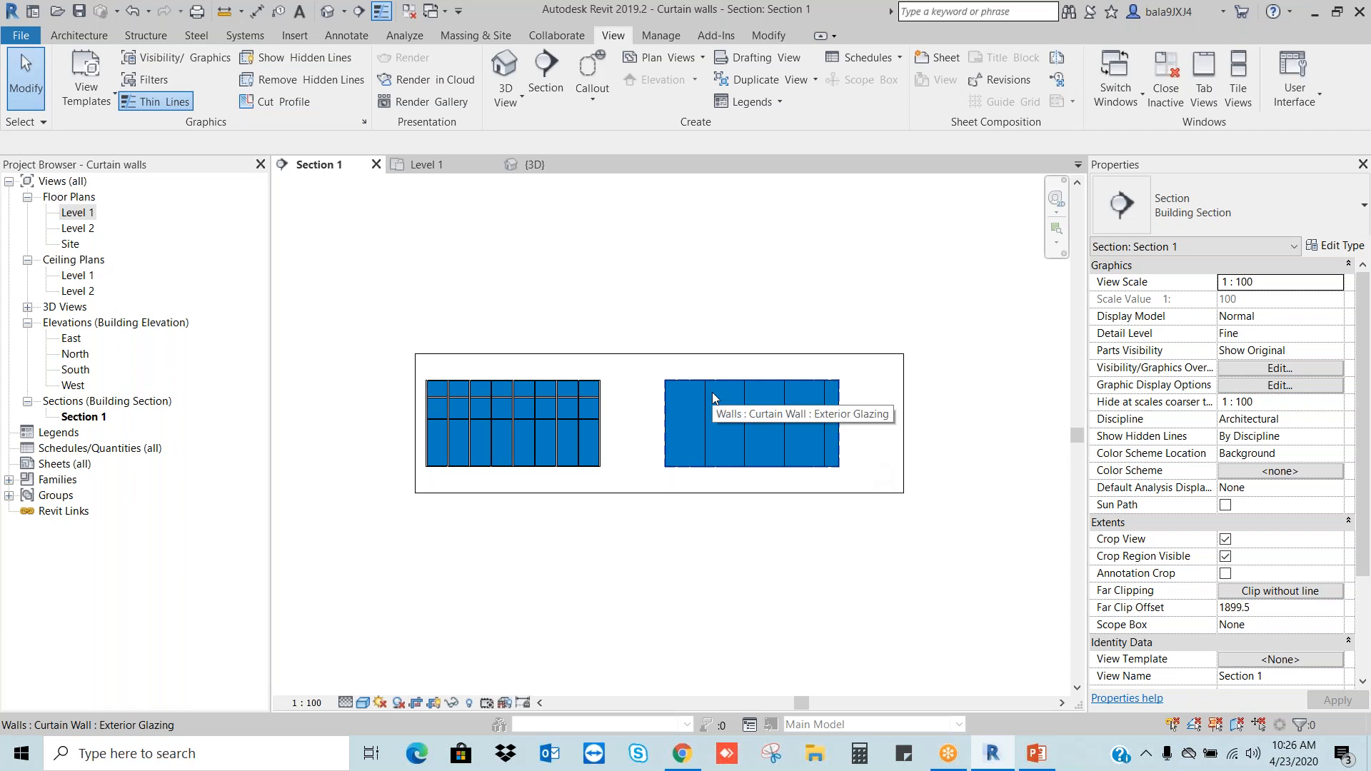
{"action": "left_click", "coordinate": [427, 165]}
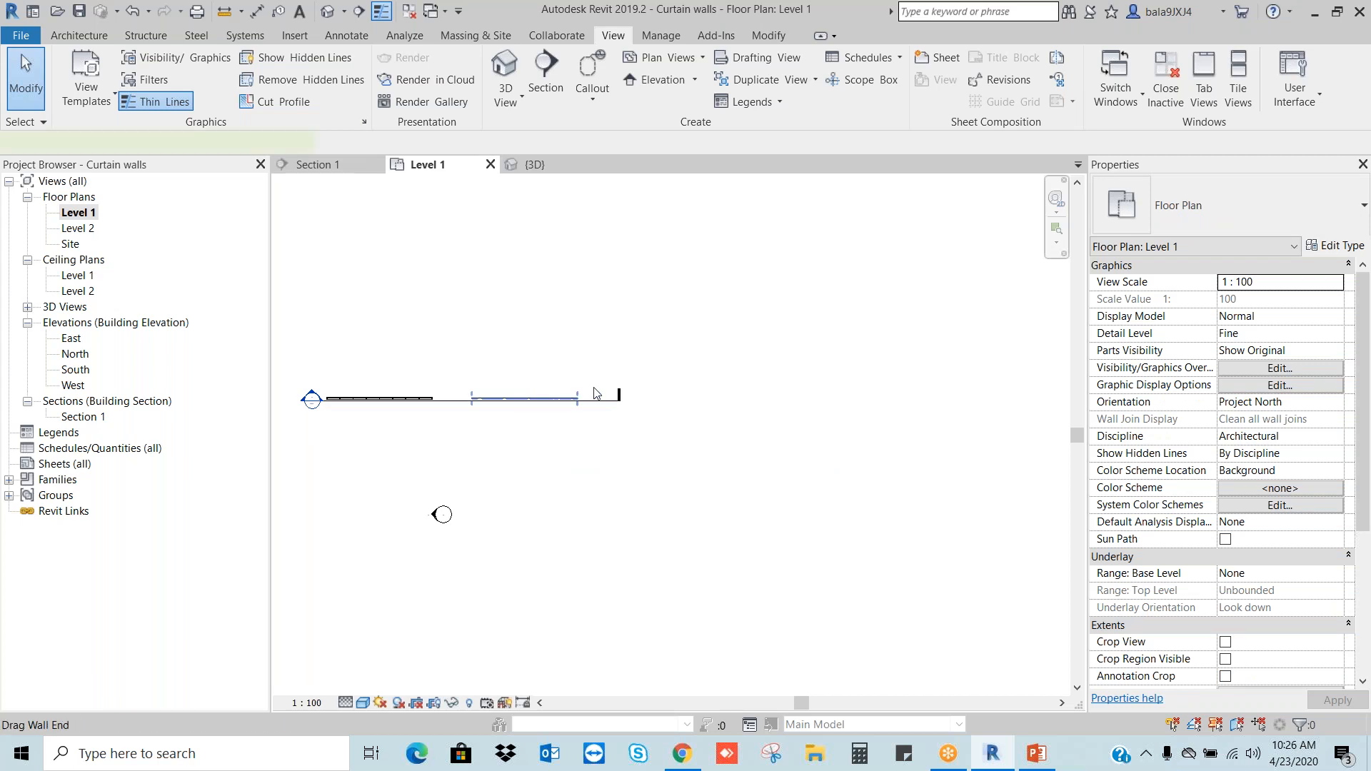
{"action": "left_click", "coordinate": [572, 398]}
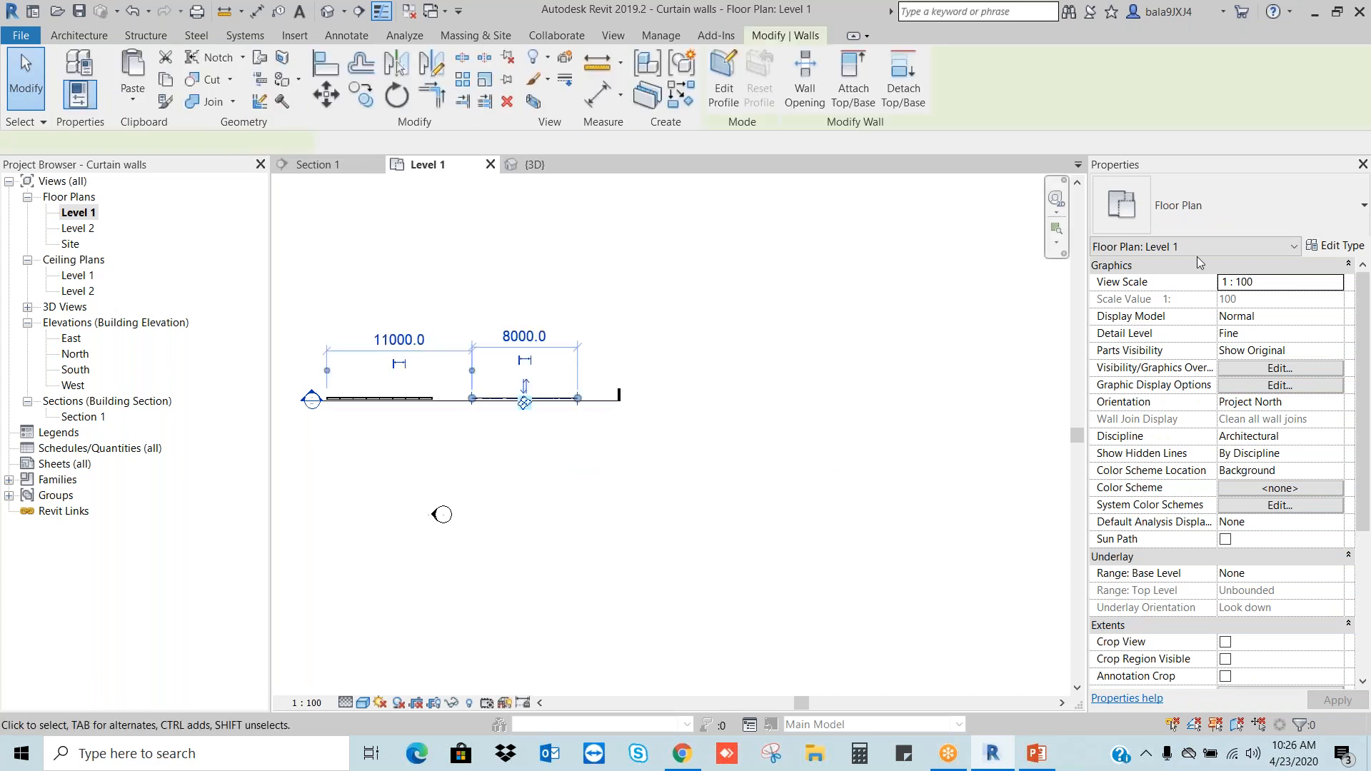
{"action": "left_click", "coordinate": [778, 377]}
{"action": "left_click", "coordinate": [357, 166]}
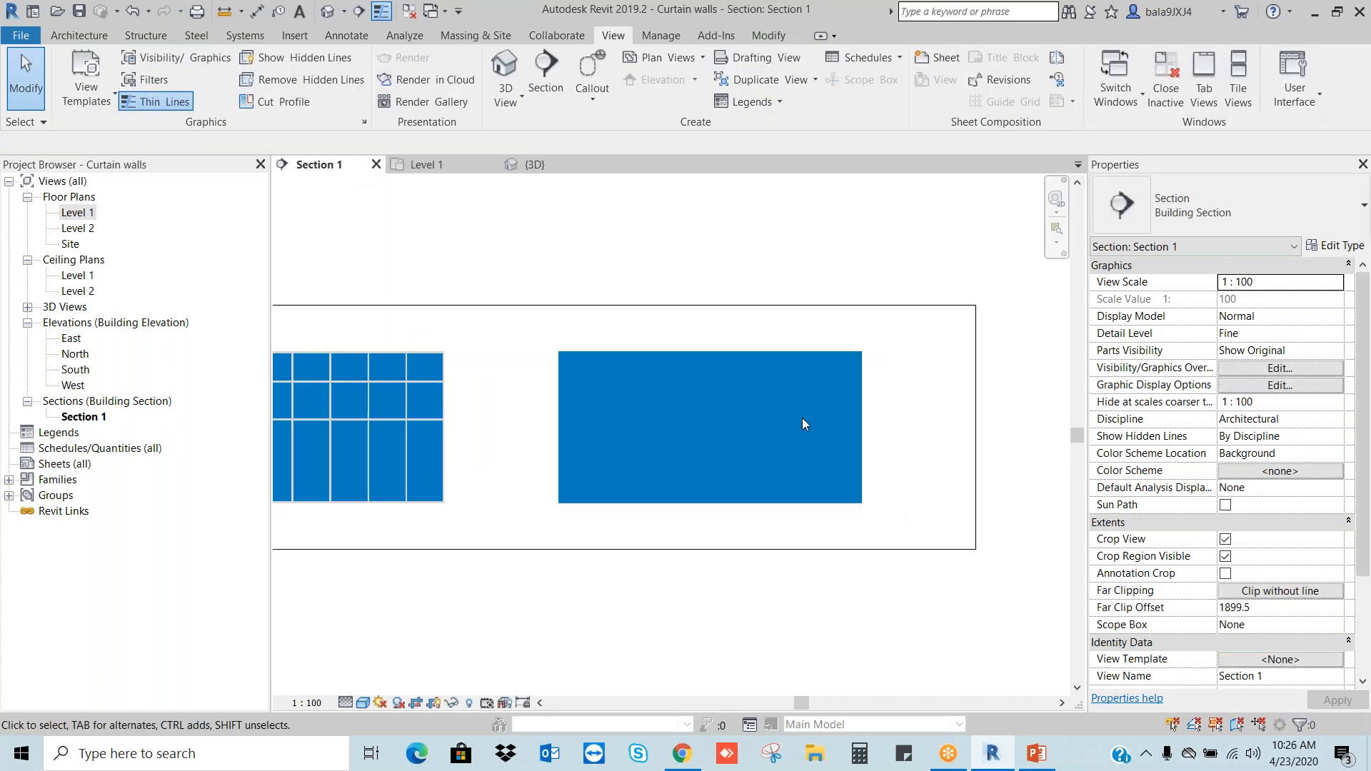
{"action": "scroll", "coordinate": [773, 434], "scroll_direction": "down", "scroll_amount": 5}
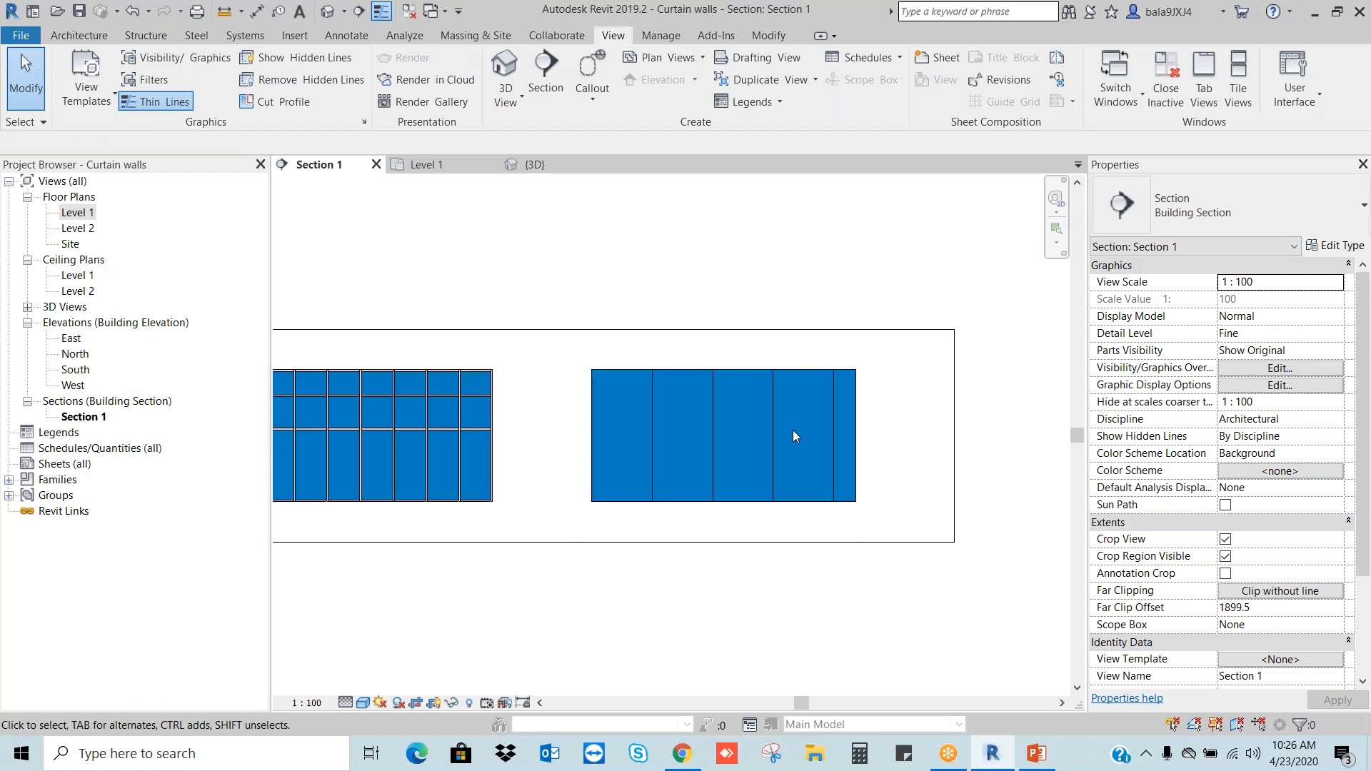
Step: Draw a Storefront curtain wall about 10900 mm long on the Level 1 floor plan, in line with and east of the Exterior Glazing wall
{"action": "double_click", "coordinate": [76, 212]}
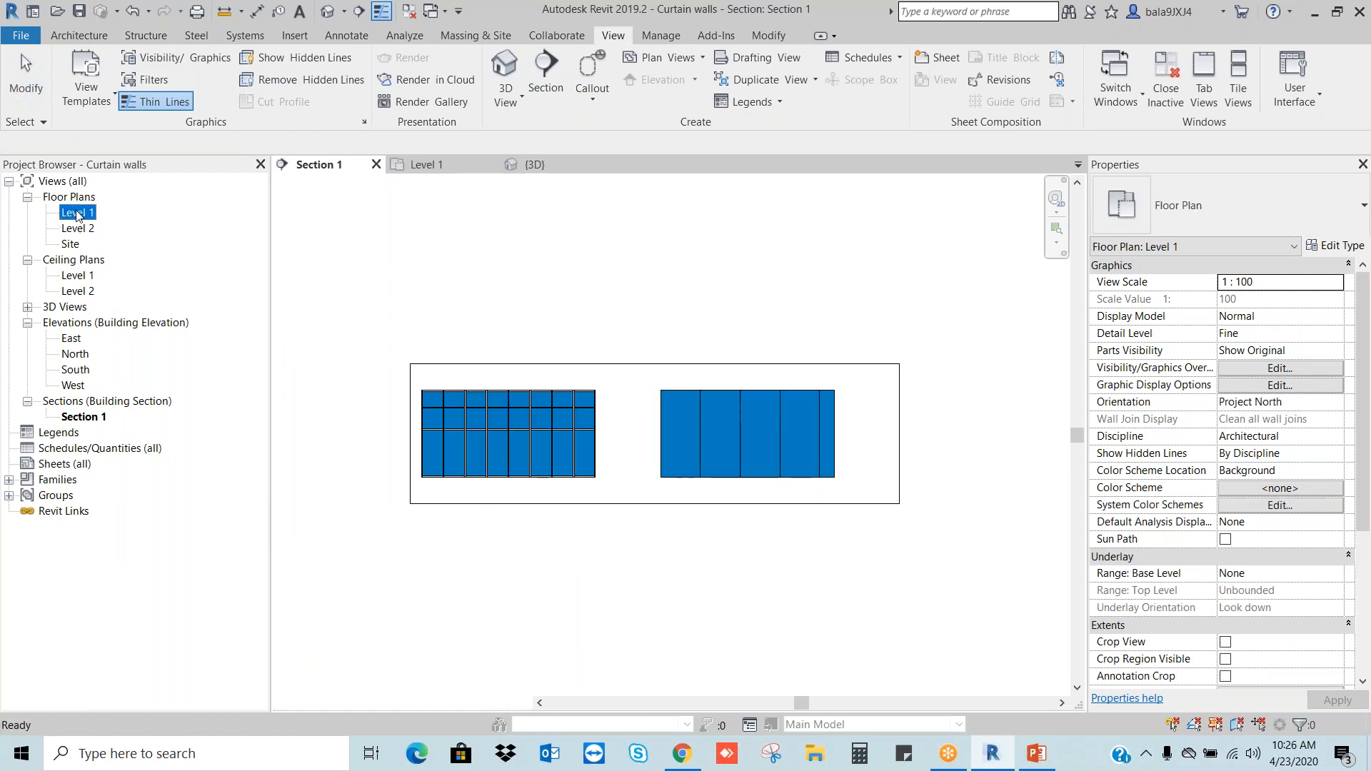
{"action": "left_click", "coordinate": [74, 35]}
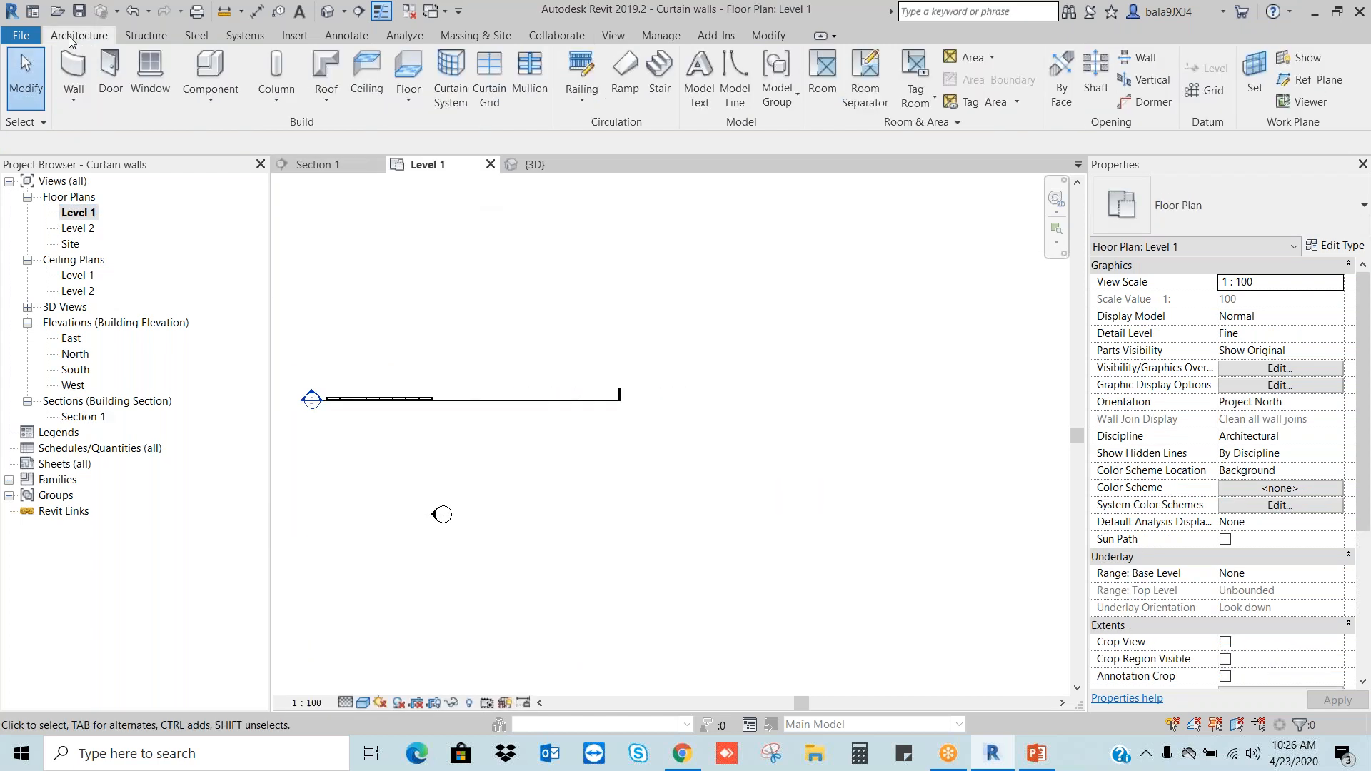
{"action": "left_click", "coordinate": [75, 64]}
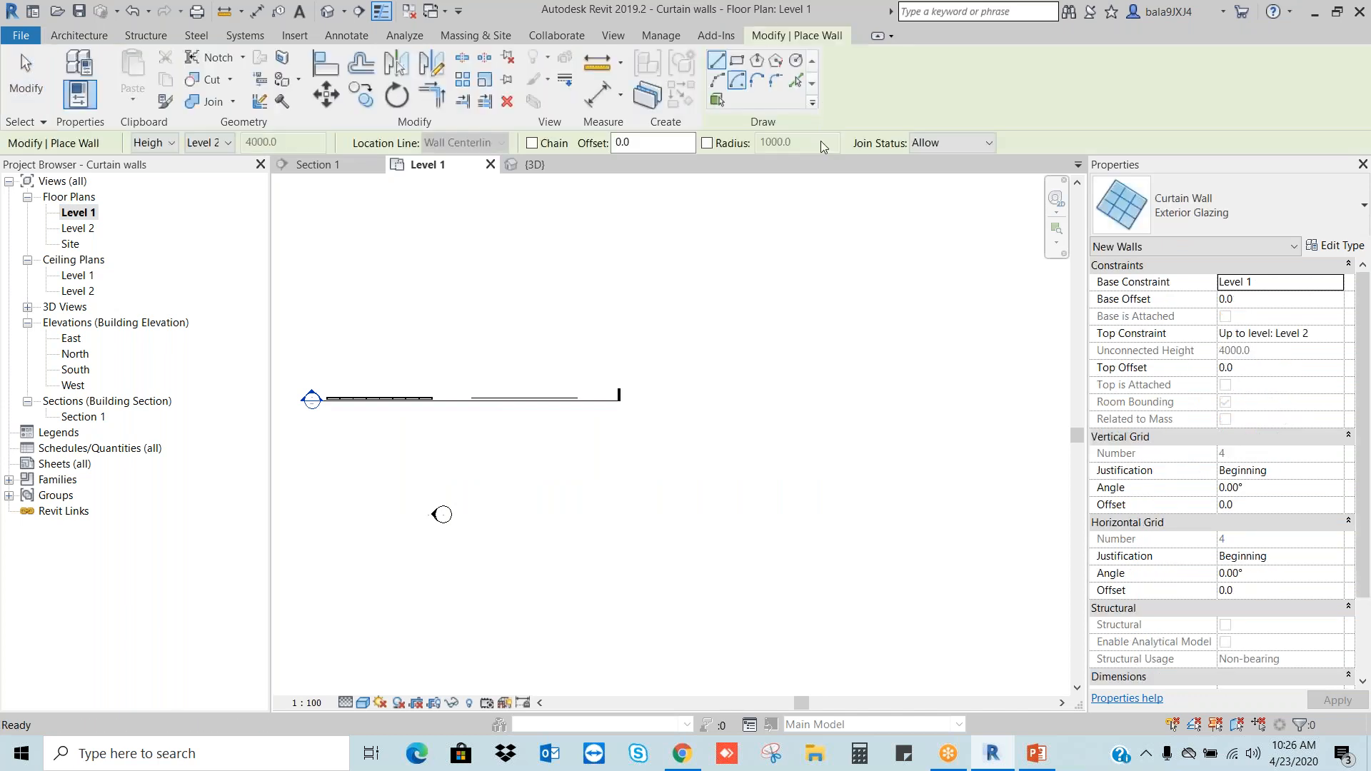
{"action": "left_click", "coordinate": [1227, 212]}
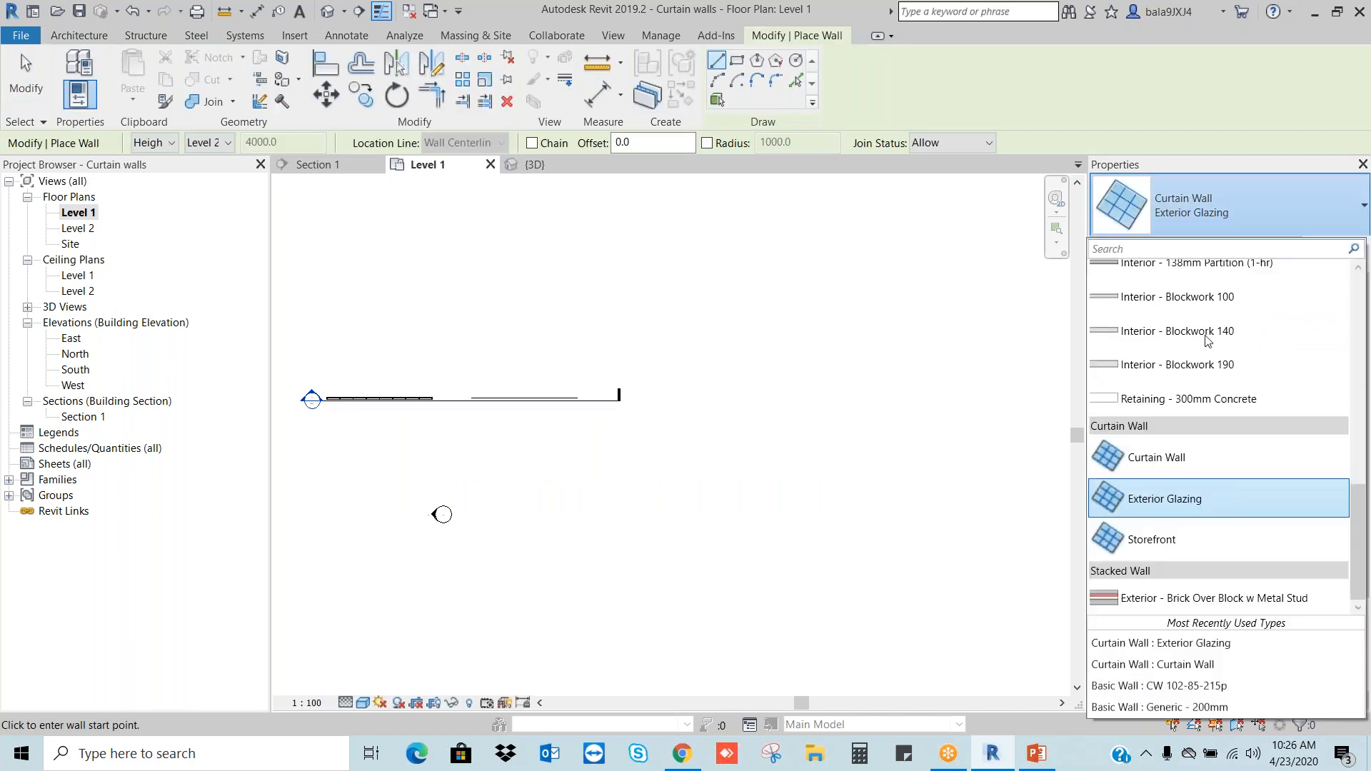
{"action": "left_click", "coordinate": [1166, 545]}
{"action": "scroll", "coordinate": [613, 387], "scroll_direction": "up", "scroll_amount": 2}
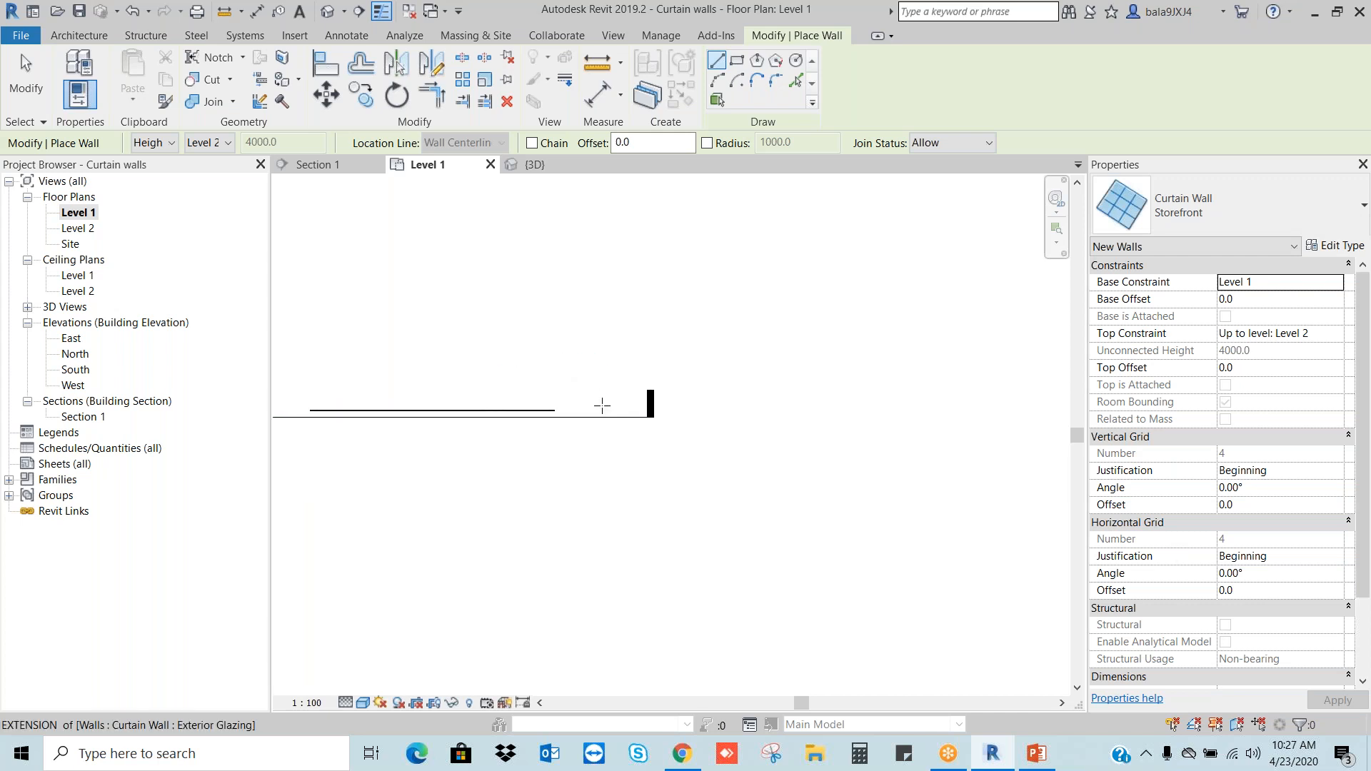
{"action": "left_click", "coordinate": [602, 406]}
{"action": "left_click", "coordinate": [936, 412]}
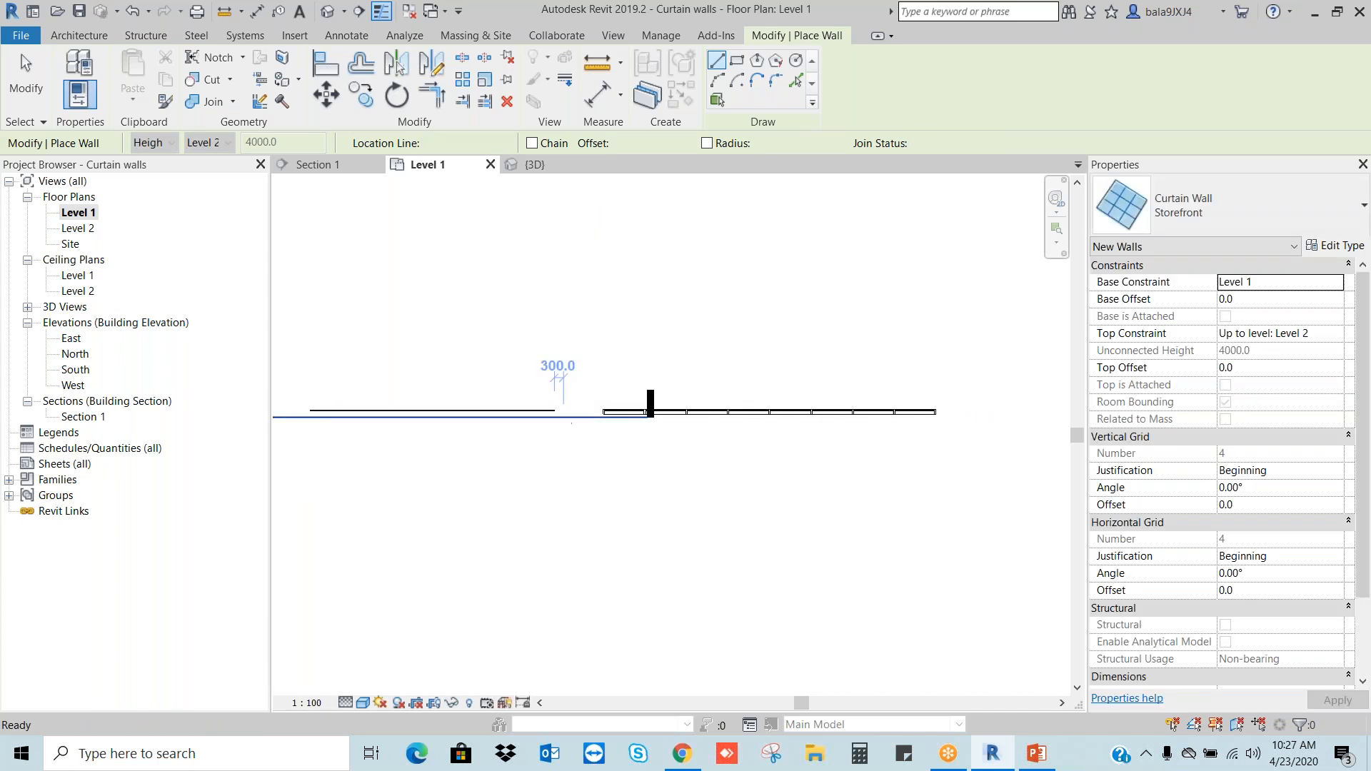
{"action": "key", "text": "Escape"}
{"action": "key", "text": "Escape"}
Step: Extend the Section 1 line on the Level 1 plan past the Storefront wall's far end
{"action": "scroll", "coordinate": [566, 423], "scroll_direction": "down", "scroll_amount": 2}
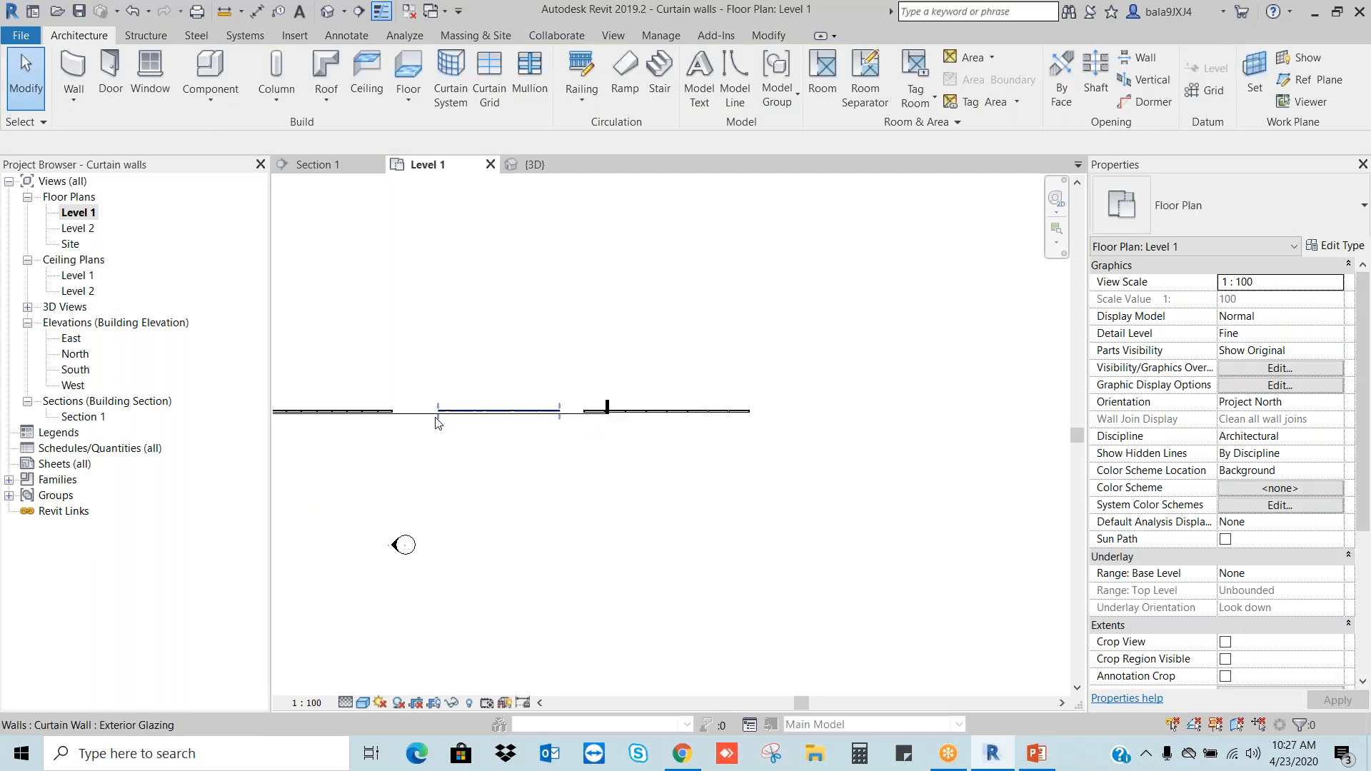
{"action": "left_click", "coordinate": [492, 422]}
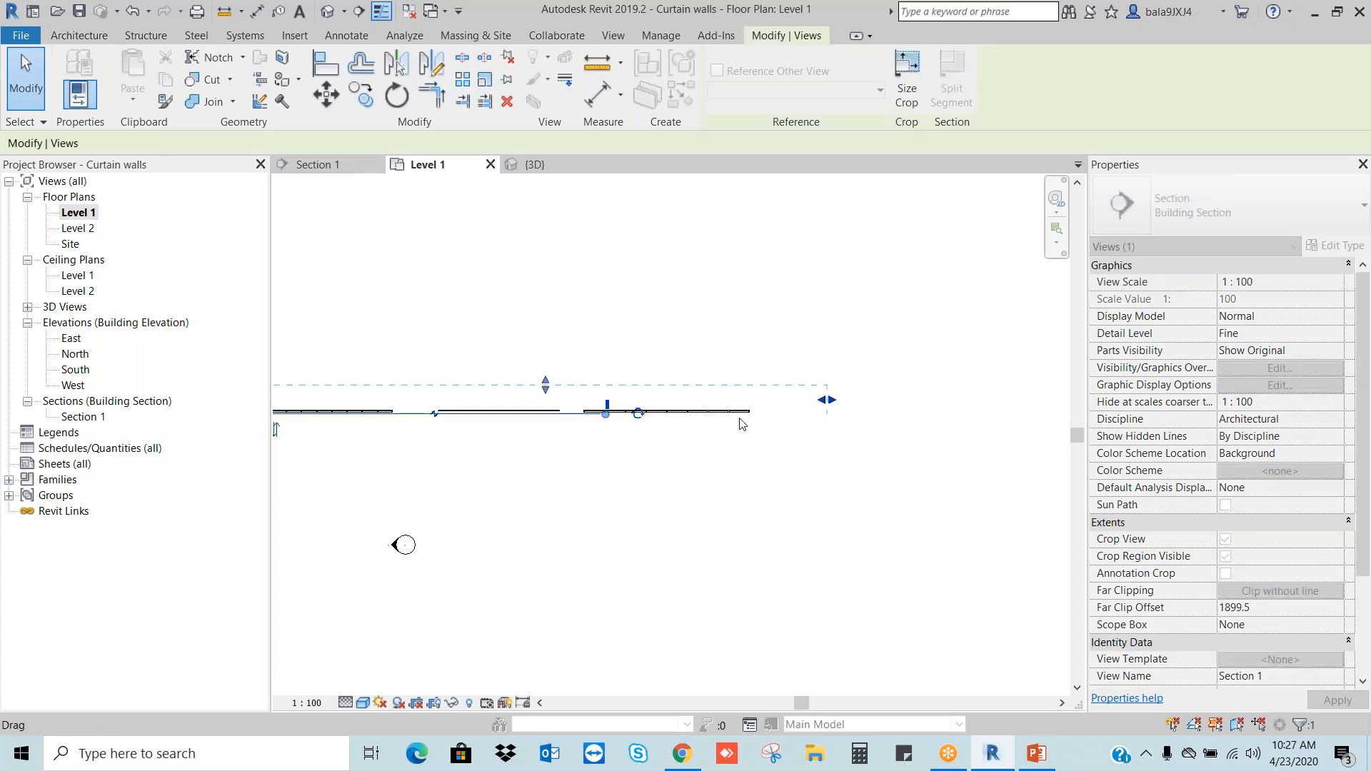
{"action": "left_click_drag", "start_coordinate": [605, 414], "coordinate": [863, 428]}
{"action": "right_click", "coordinate": [789, 415]}
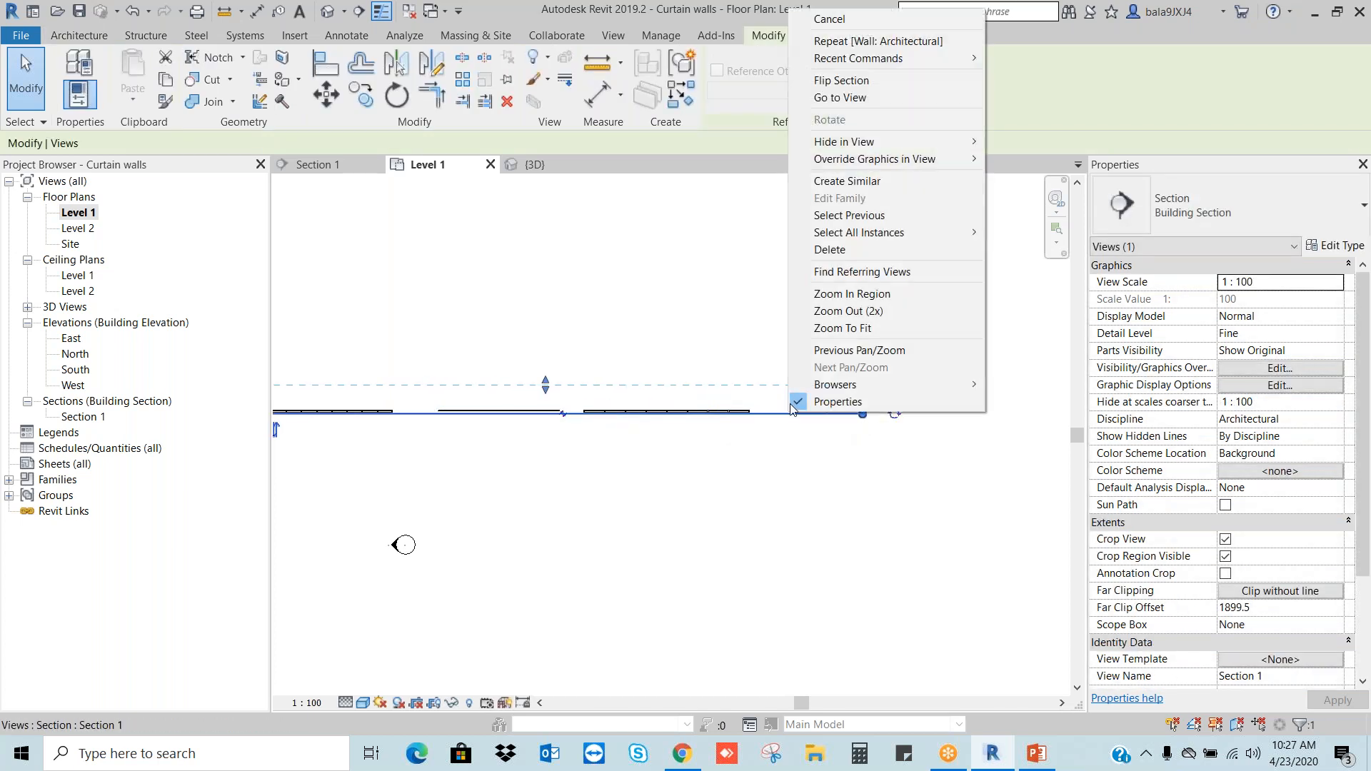
Step: Go to the Section 1 view and examine the Storefront wall's grid and mullions beside the other two curtain walls
{"action": "left_click", "coordinate": [871, 96]}
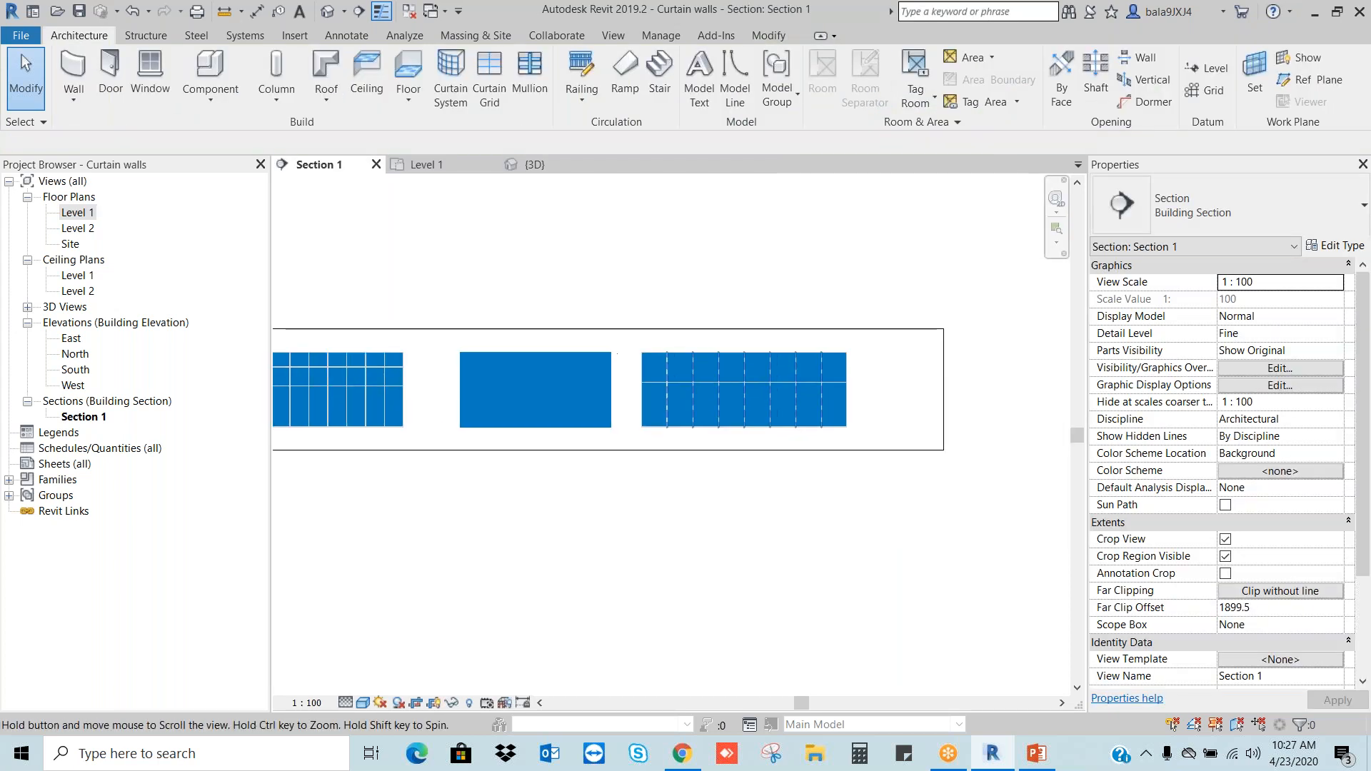
{"action": "scroll", "coordinate": [718, 390], "scroll_direction": "up", "scroll_amount": 6}
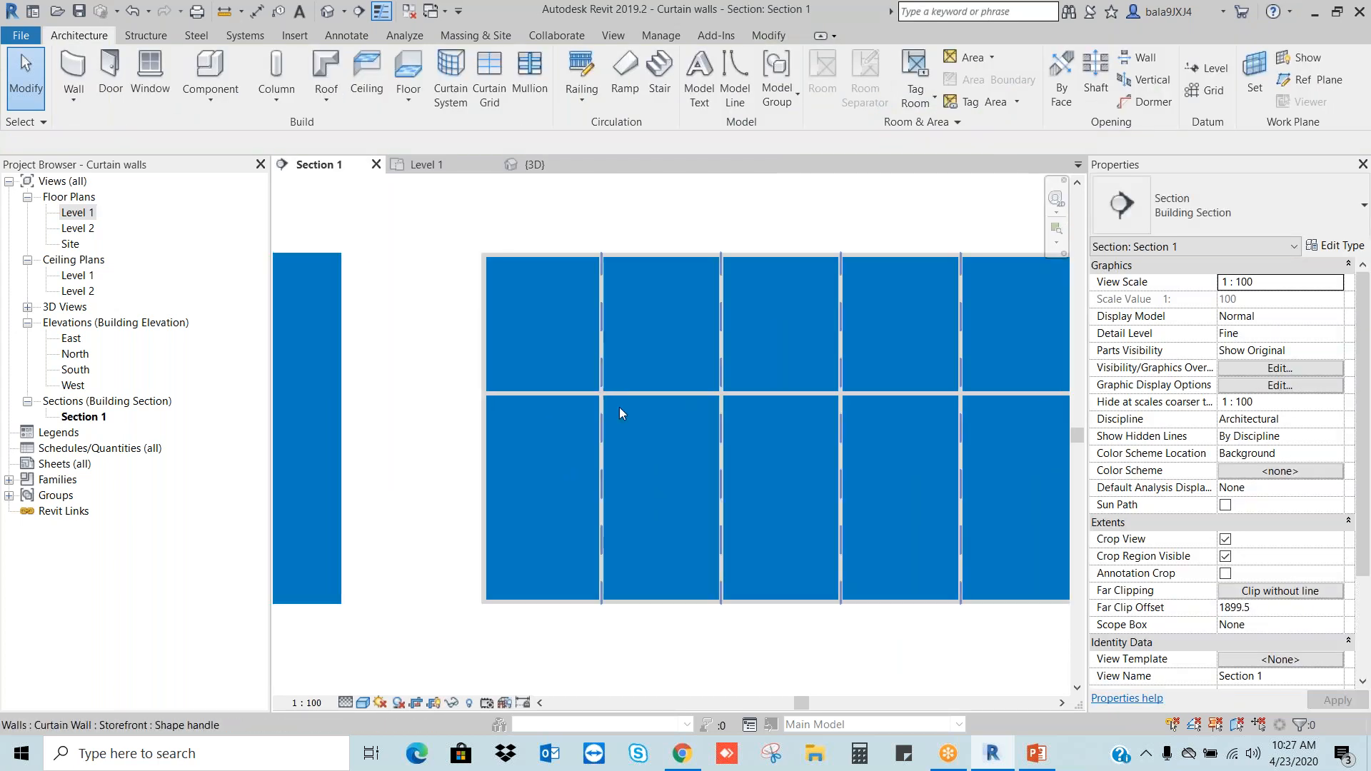
{"action": "scroll", "coordinate": [668, 303], "scroll_direction": "down", "scroll_amount": 2}
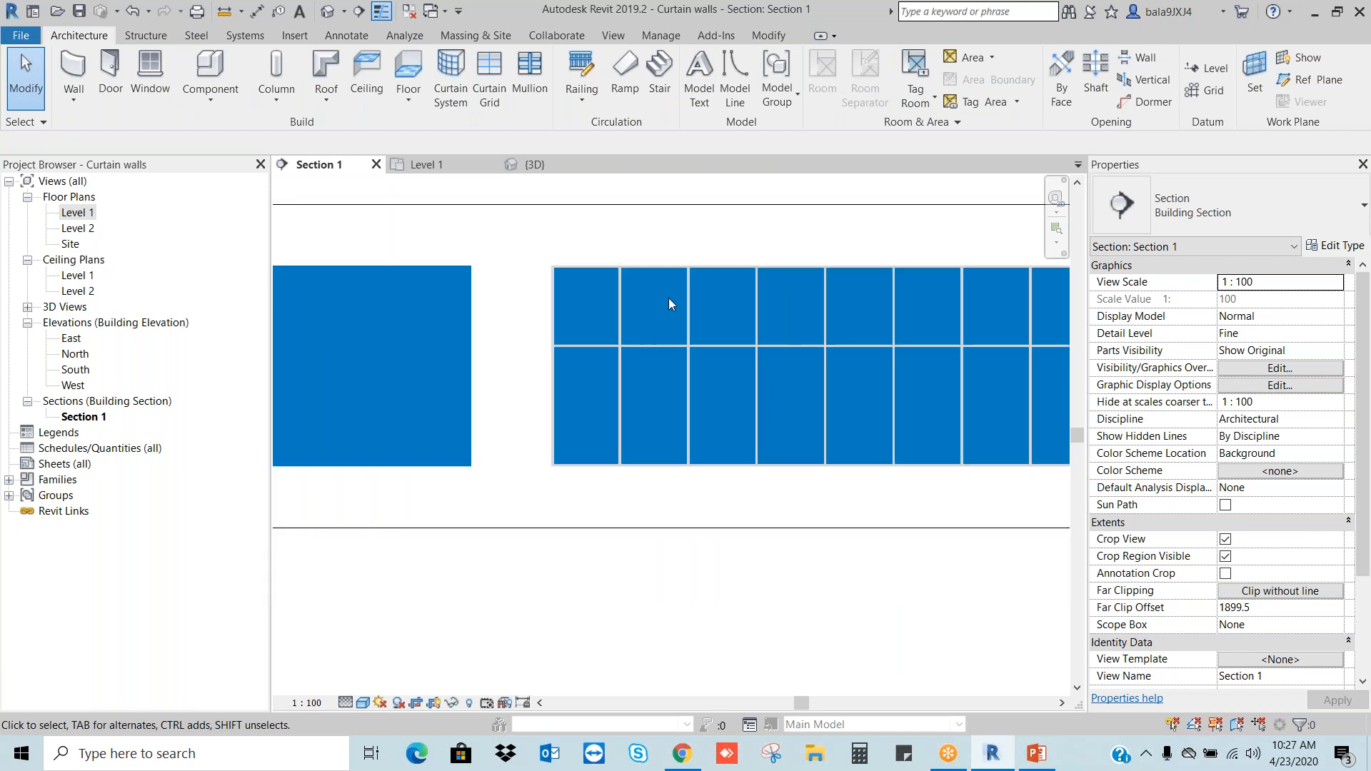
{"action": "scroll", "coordinate": [670, 298], "scroll_direction": "down", "scroll_amount": 4}
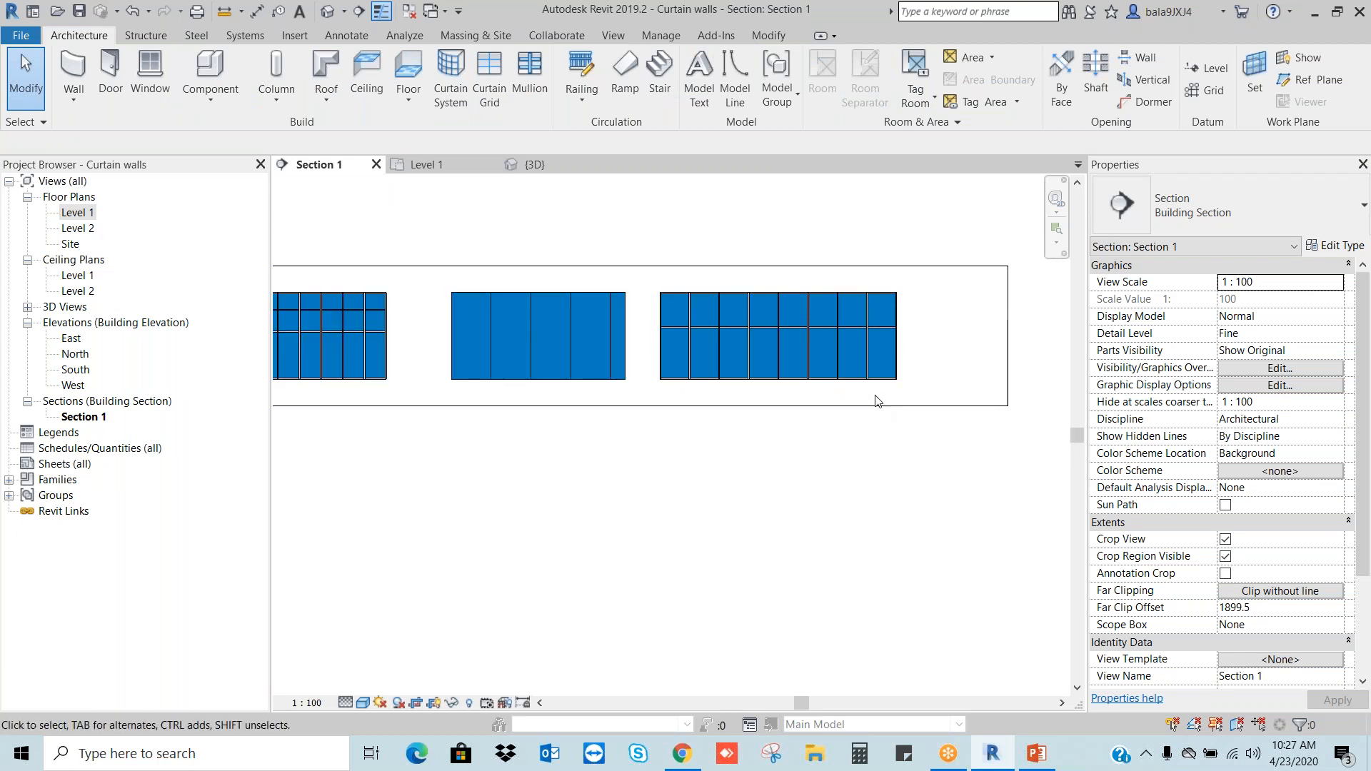
{"action": "scroll", "coordinate": [877, 401], "scroll_direction": "down", "scroll_amount": 1}
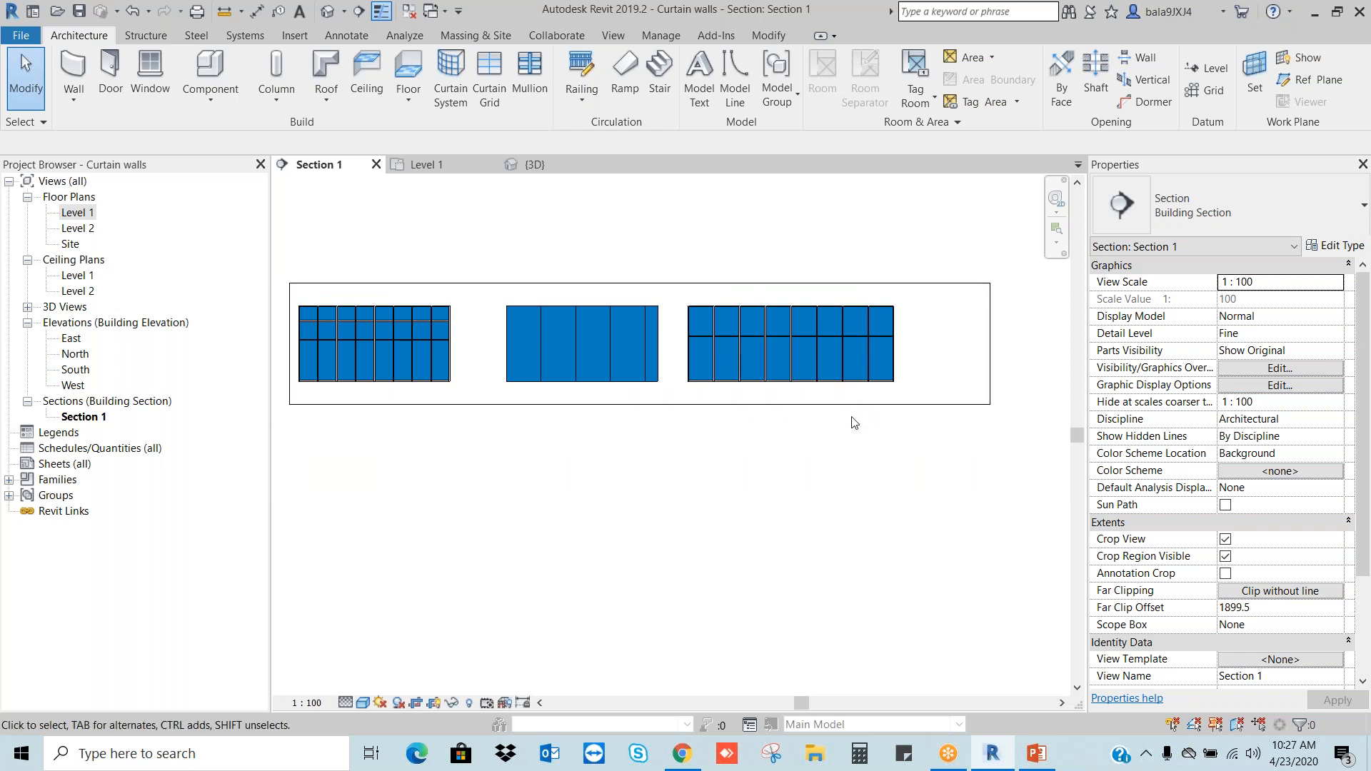
{"action": "scroll", "coordinate": [854, 422], "scroll_direction": "down", "scroll_amount": 1}
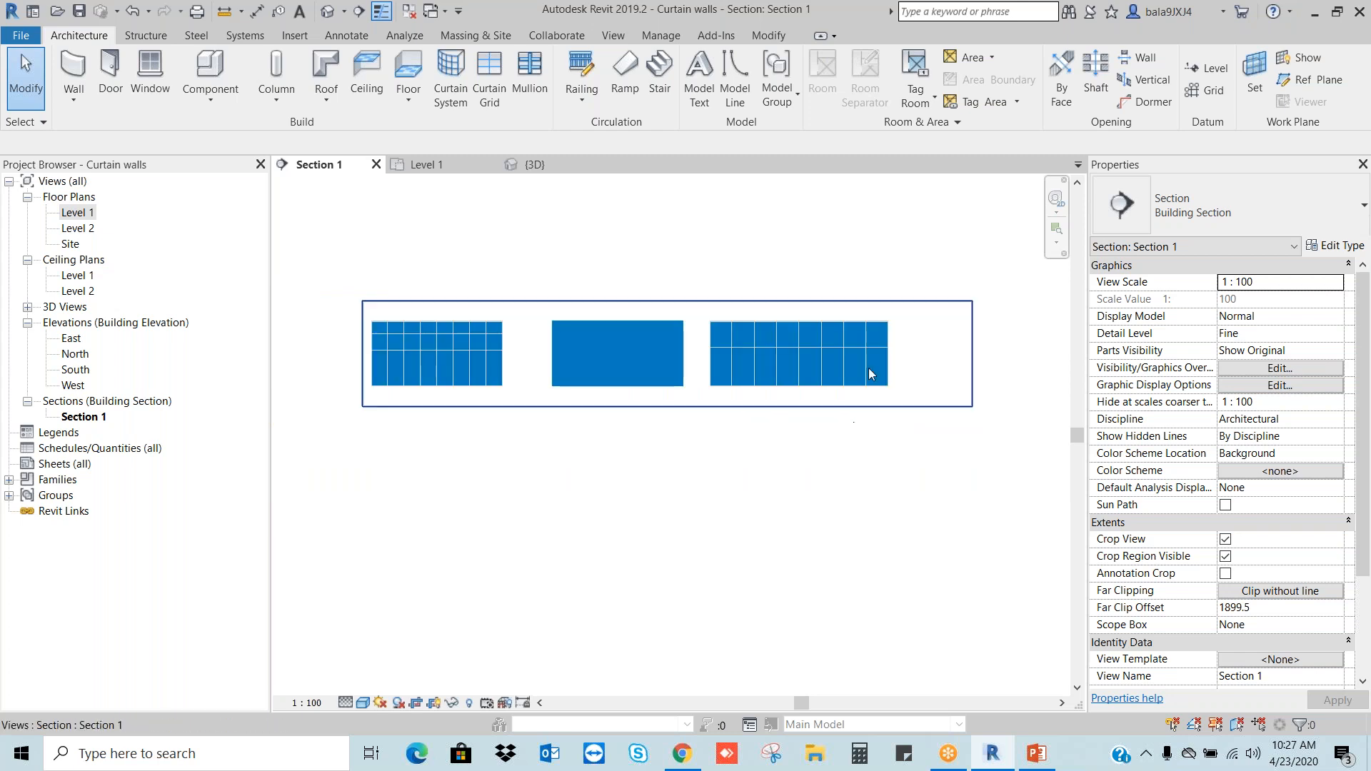
Step: Set the vertical grid layout of the Storefront curtain wall type to Fixed Distance
{"action": "left_click", "coordinate": [858, 316]}
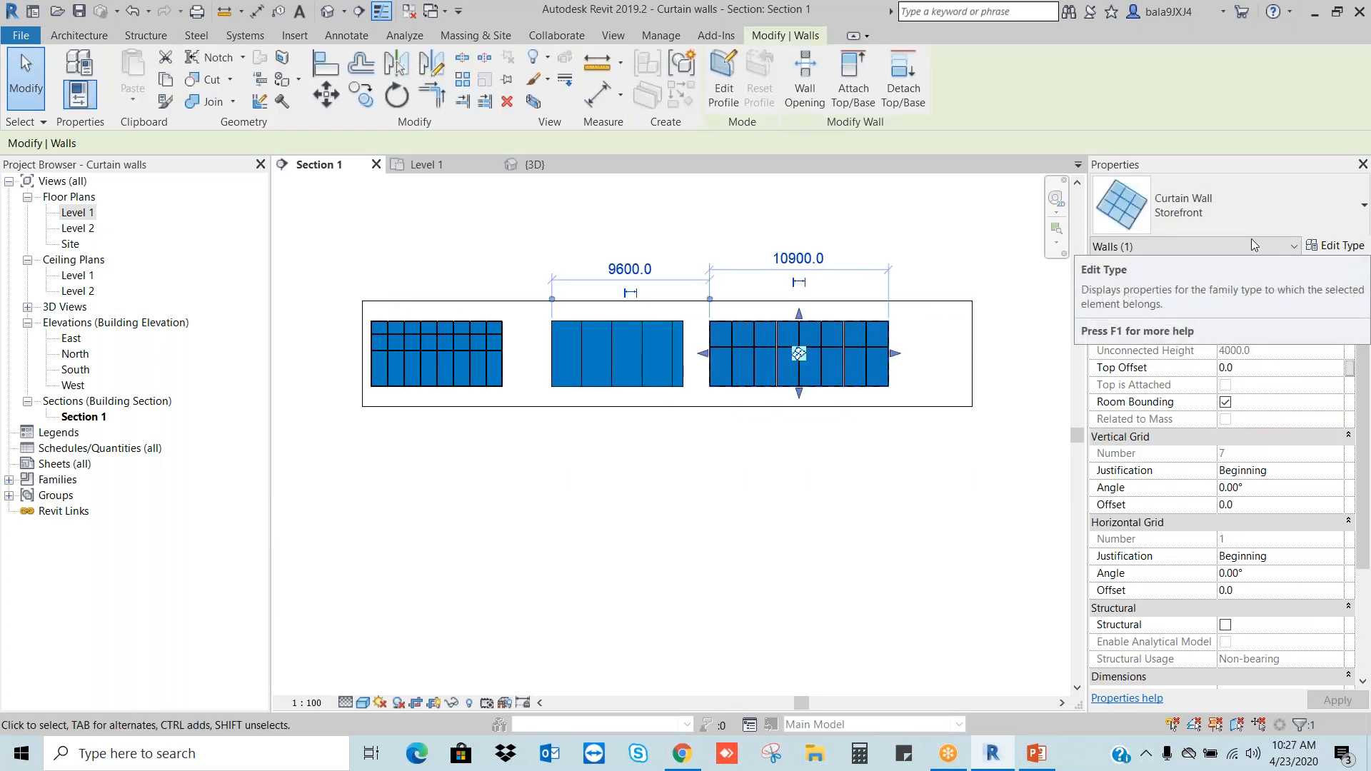
{"action": "left_click", "coordinate": [1339, 246]}
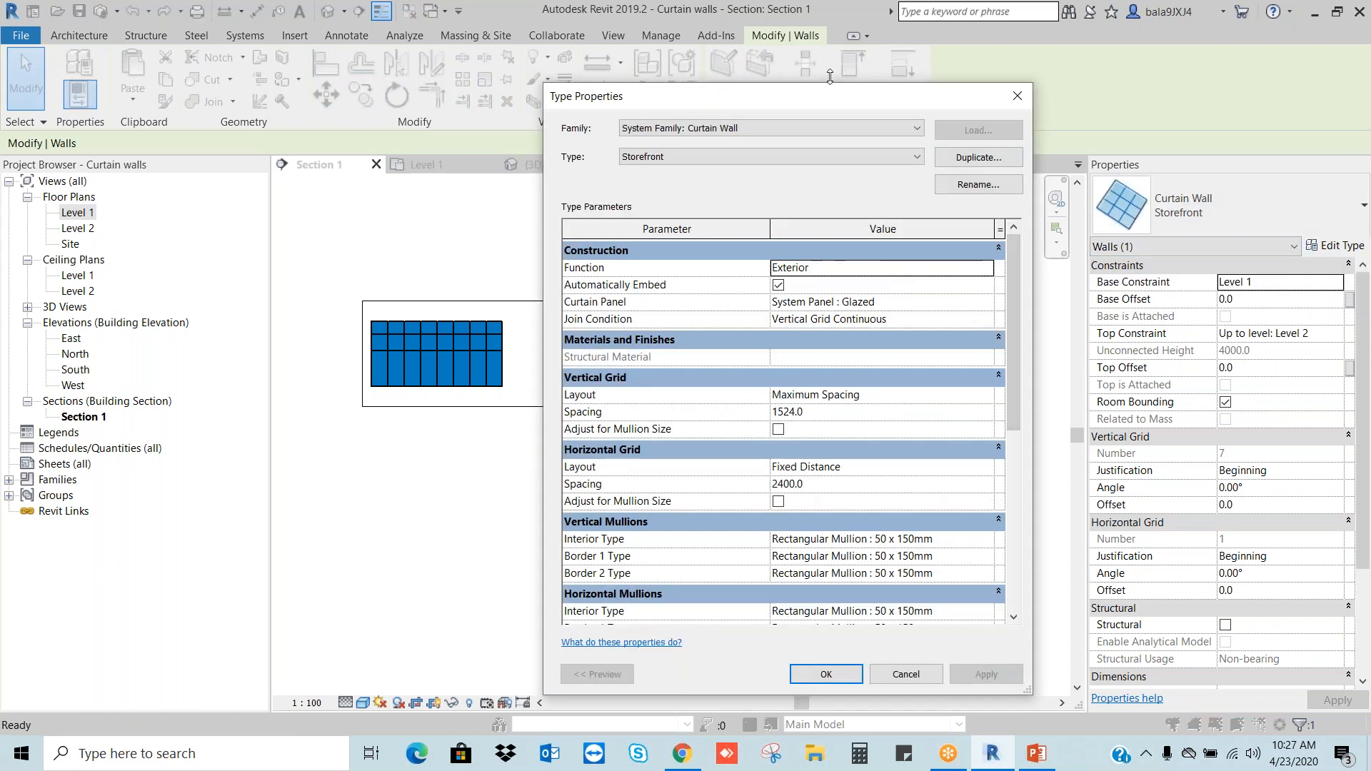
{"action": "left_click_drag", "start_coordinate": [830, 78], "coordinate": [830, 13]}
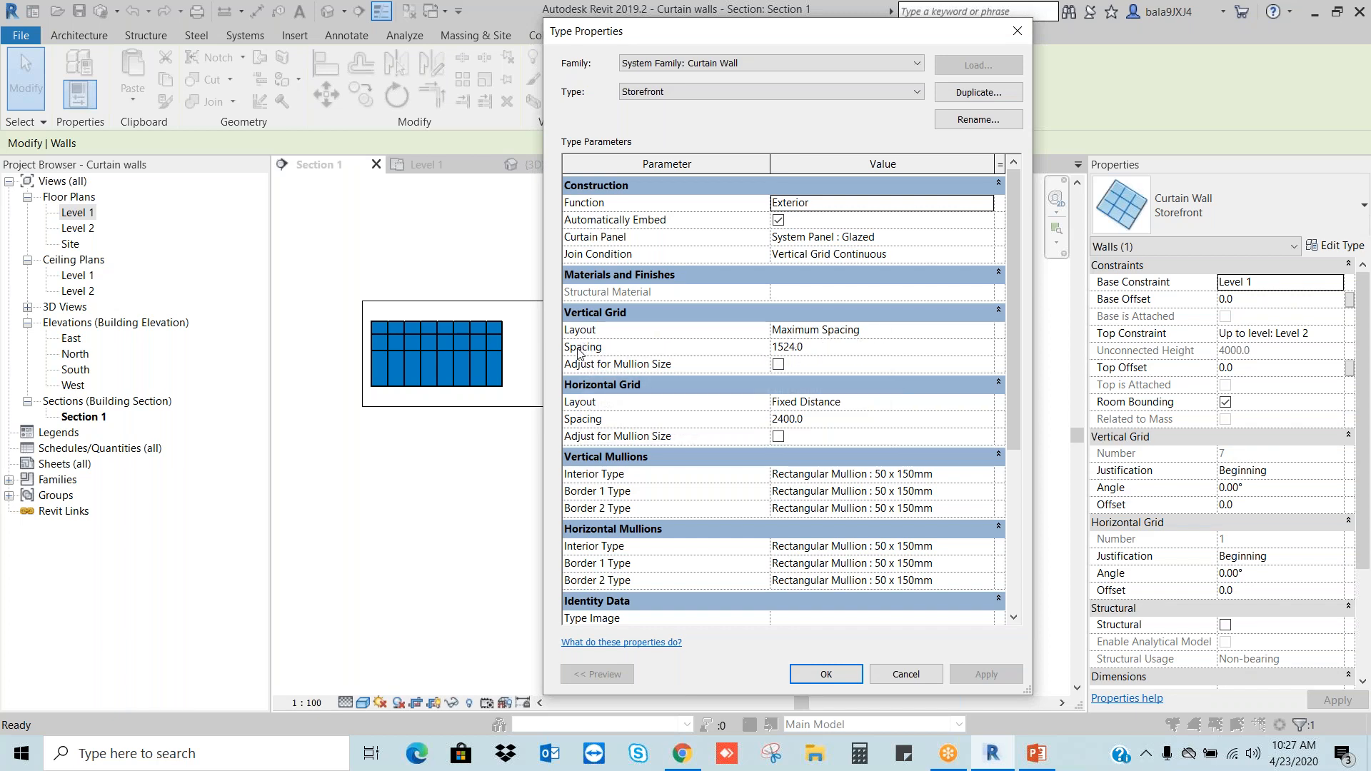
{"action": "left_click", "coordinate": [817, 348]}
{"action": "left_click", "coordinate": [886, 331]}
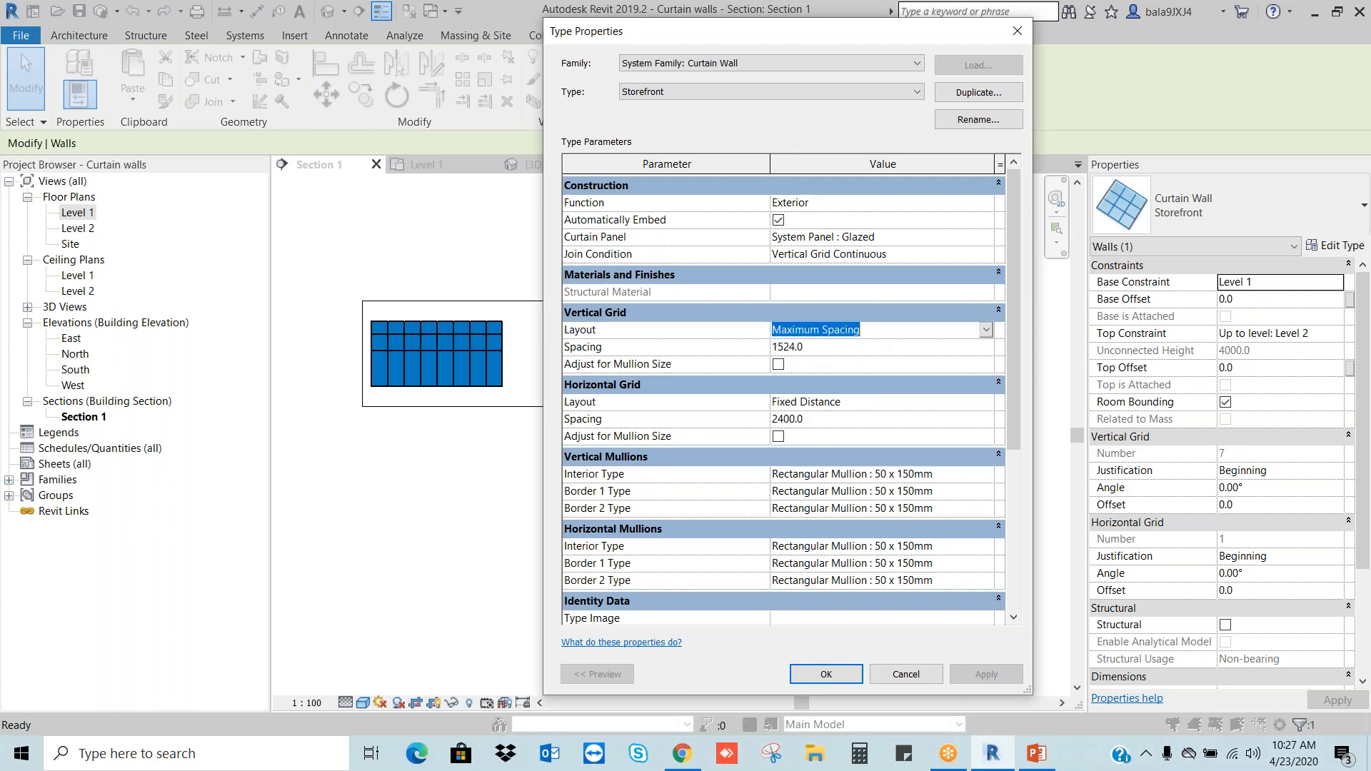
{"action": "left_click", "coordinate": [986, 330]}
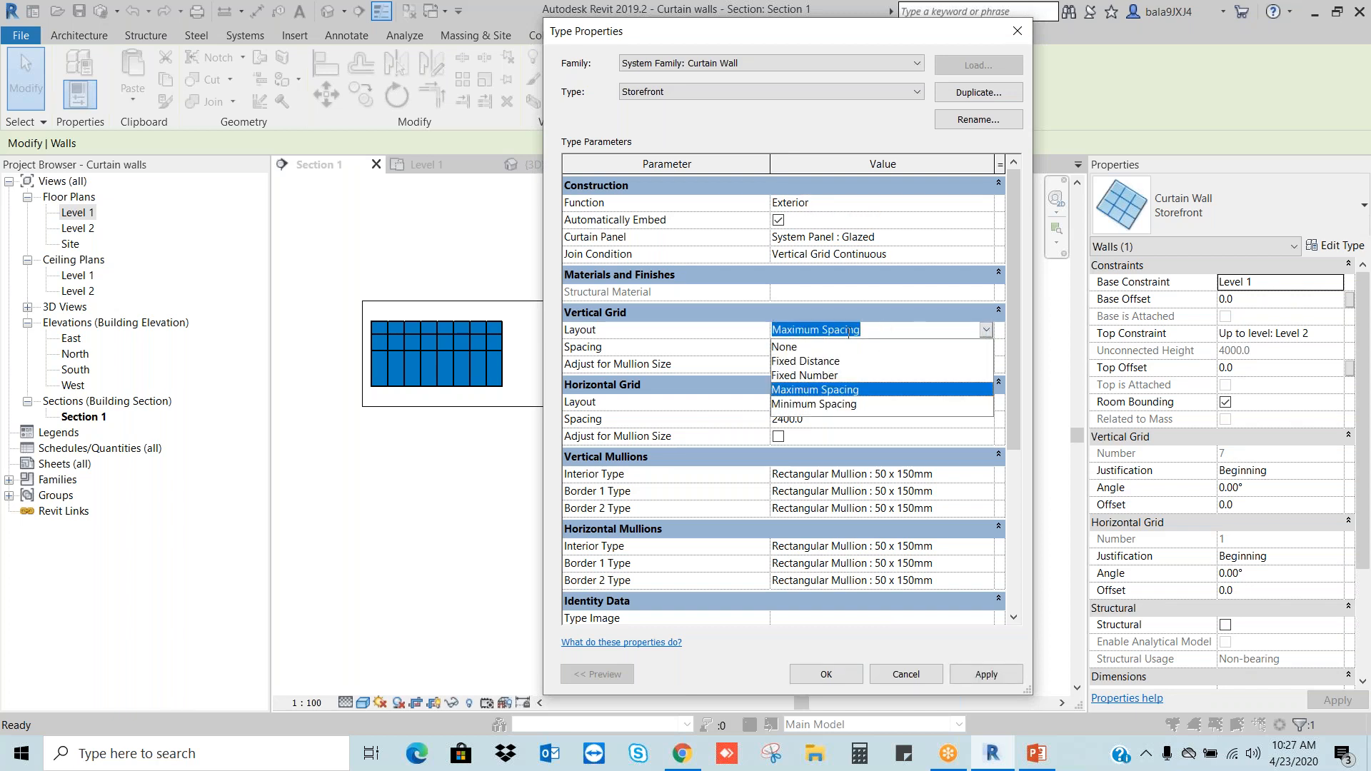
{"action": "left_click", "coordinate": [811, 362]}
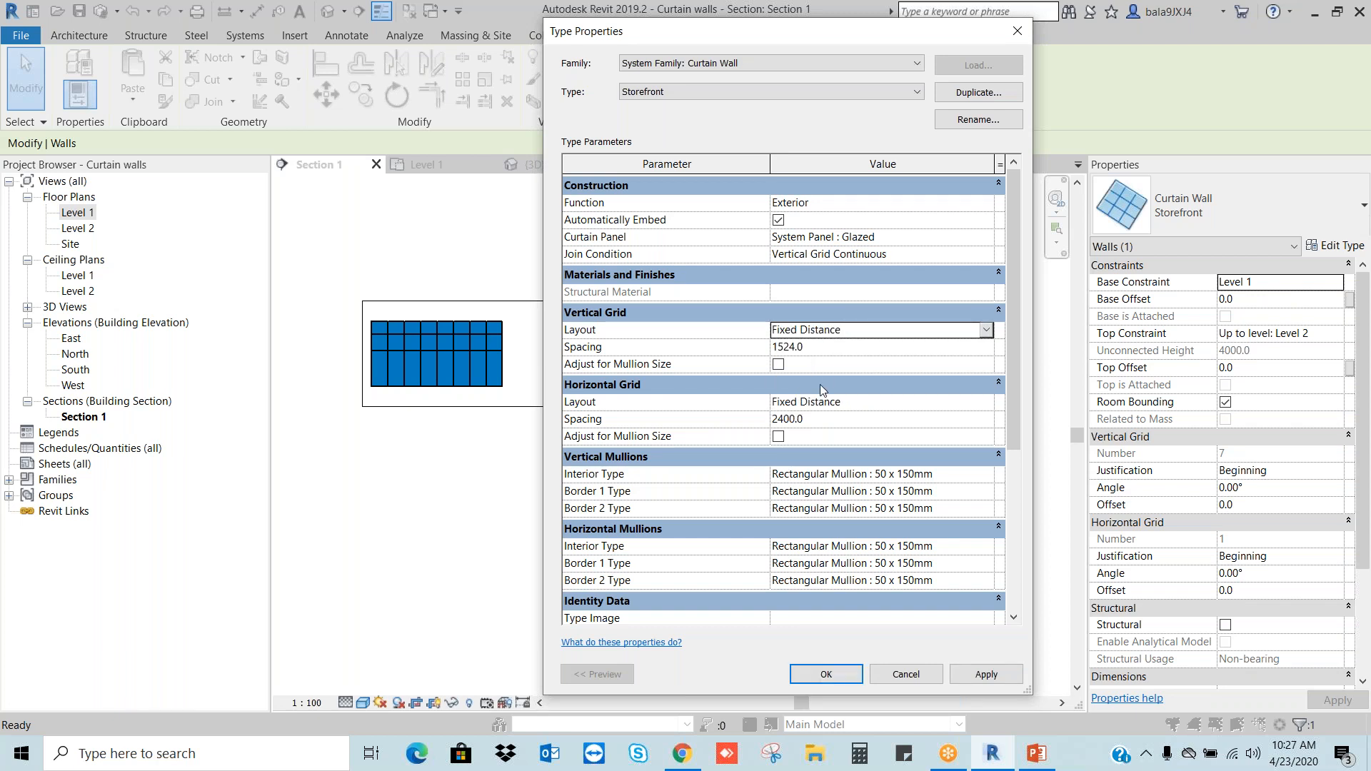
Step: Set both the vertical and horizontal grid spacing of the Storefront type to 1200 and apply the changes
{"action": "left_click", "coordinate": [821, 347]}
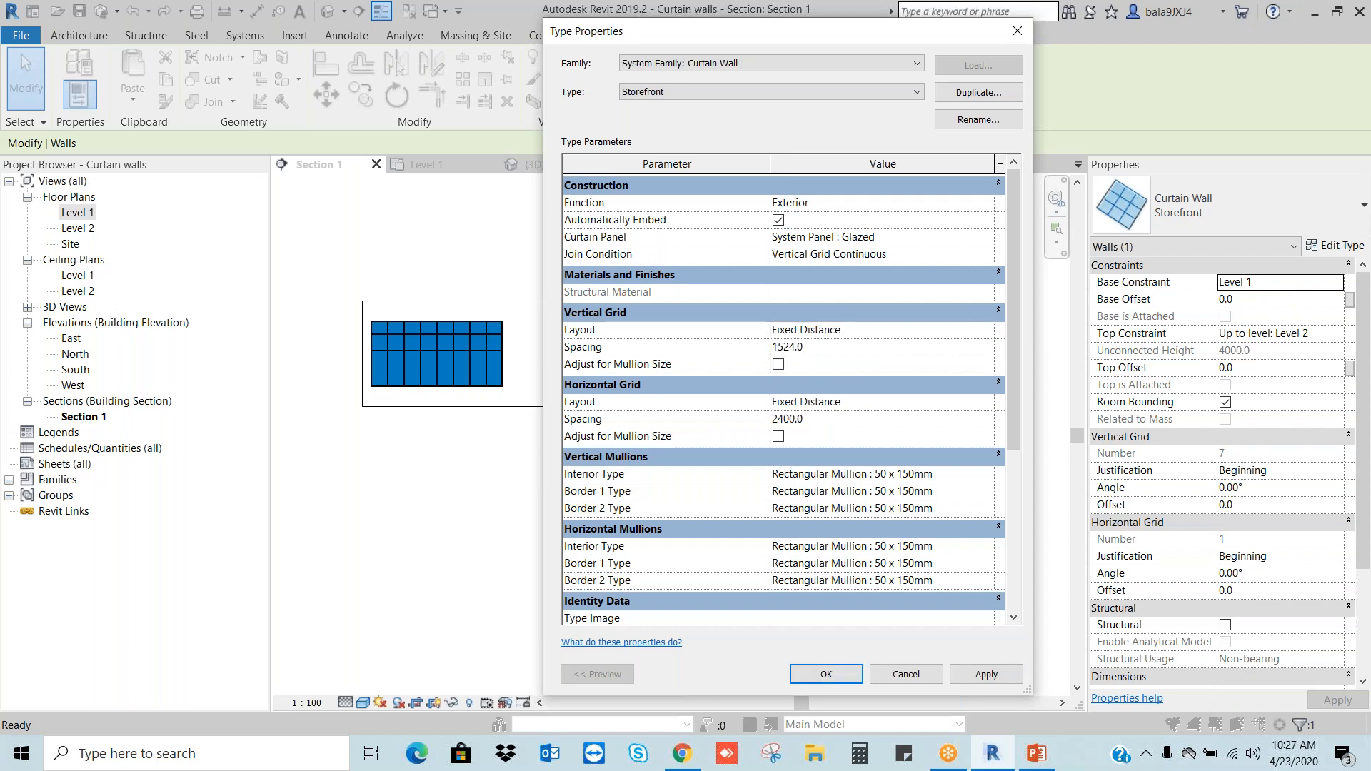
{"action": "key", "text": "ctrl+a"}
{"action": "type", "text": "1"}
{"action": "left_click_drag", "start_coordinate": [782, 50], "coordinate": [311, 69]}
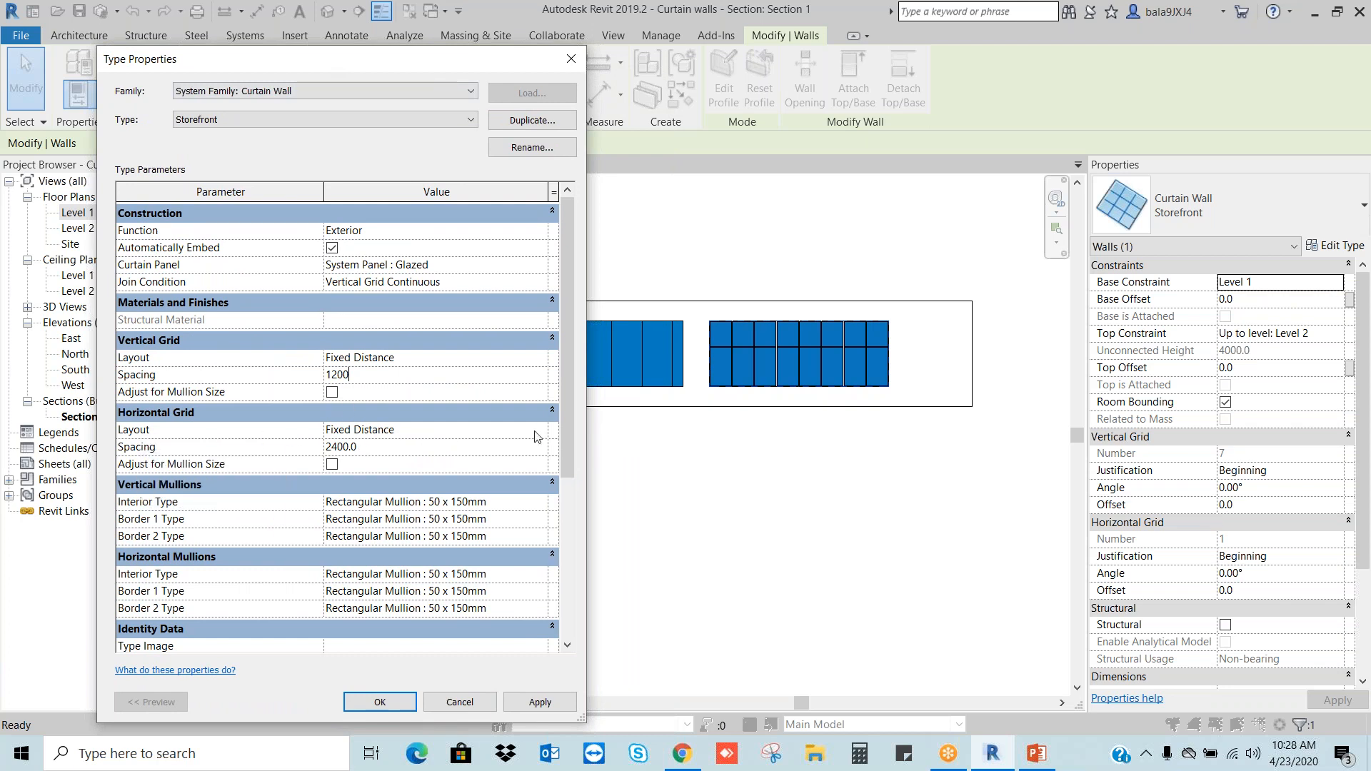
{"action": "left_click", "coordinate": [385, 450]}
{"action": "type", "text": "120"}
{"action": "left_click", "coordinate": [548, 703]}
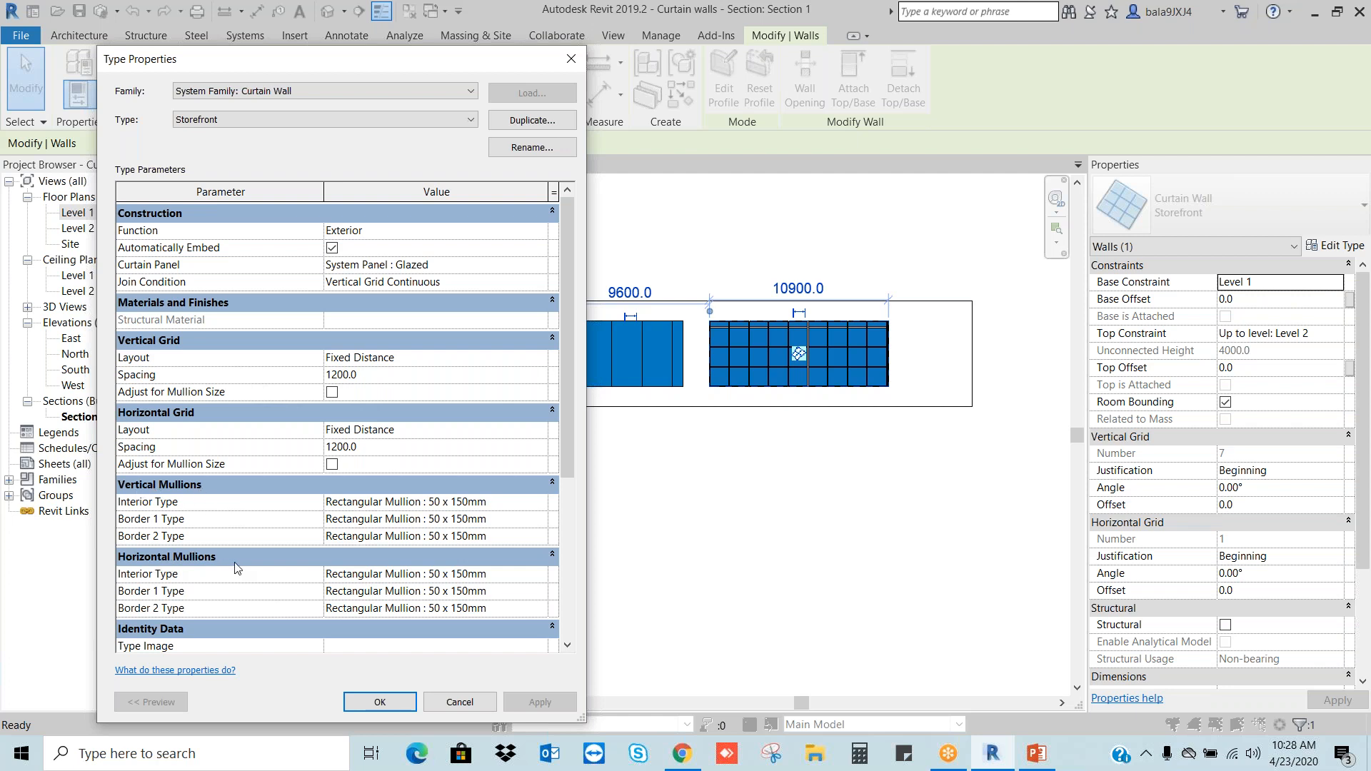
Step: Review the mullion types available for the Storefront's vertical interior mullions, then close the type properties keeping the current type
{"action": "left_click", "coordinate": [545, 505]}
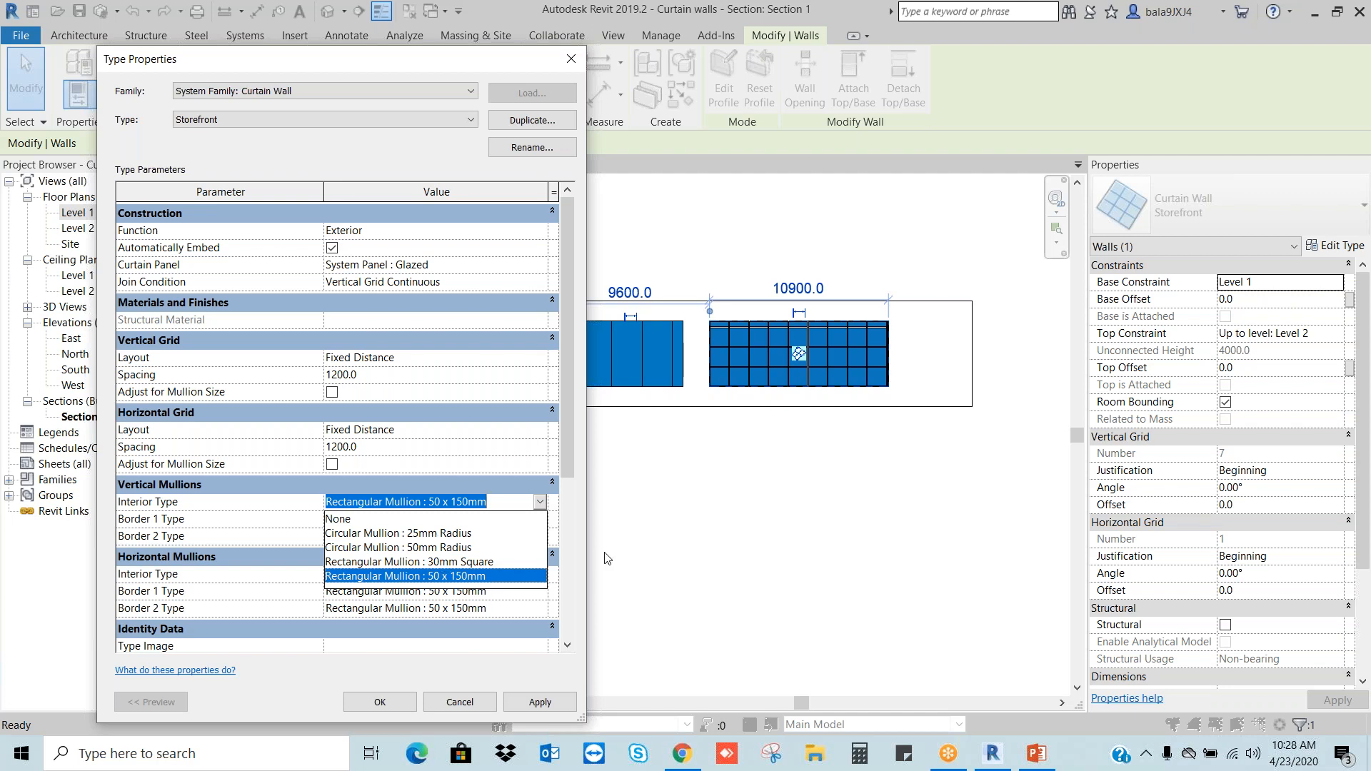
{"action": "left_click", "coordinate": [523, 504]}
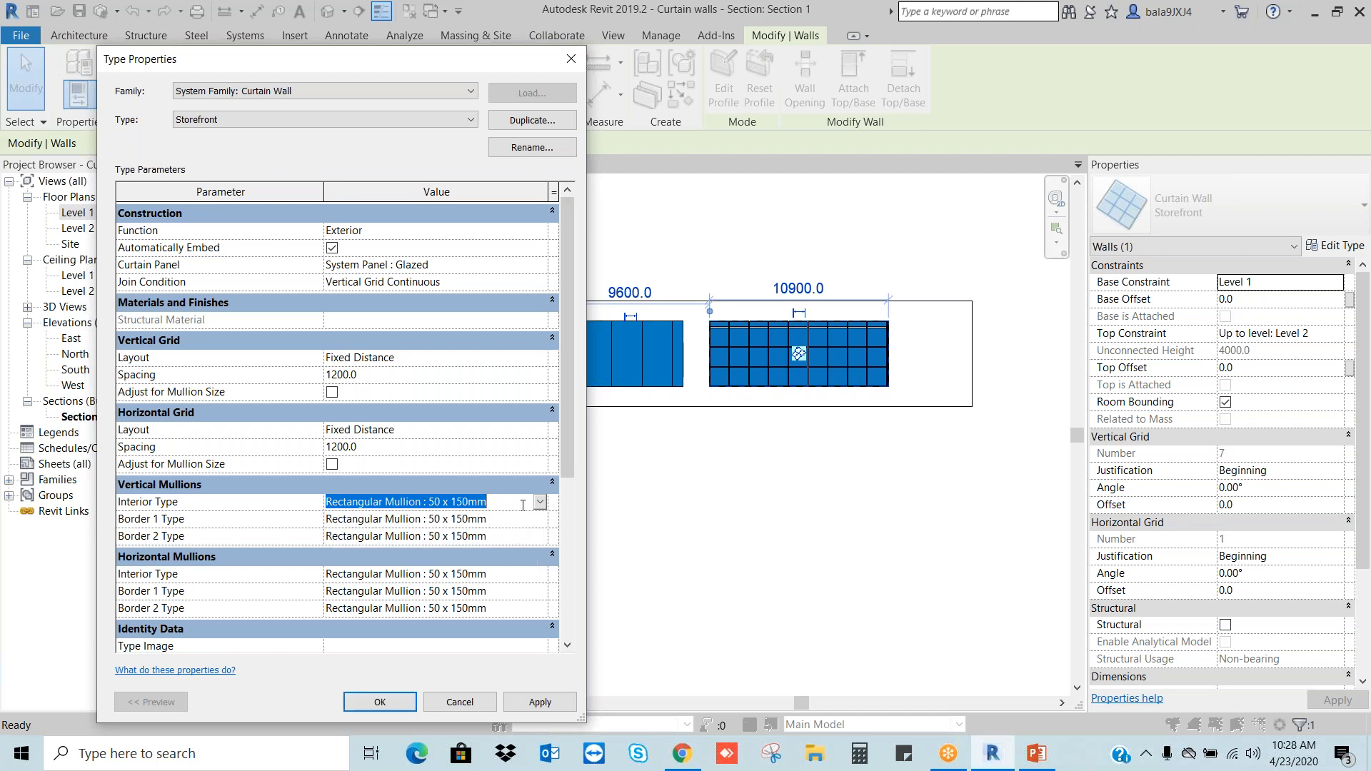
{"action": "left_click", "coordinate": [540, 504]}
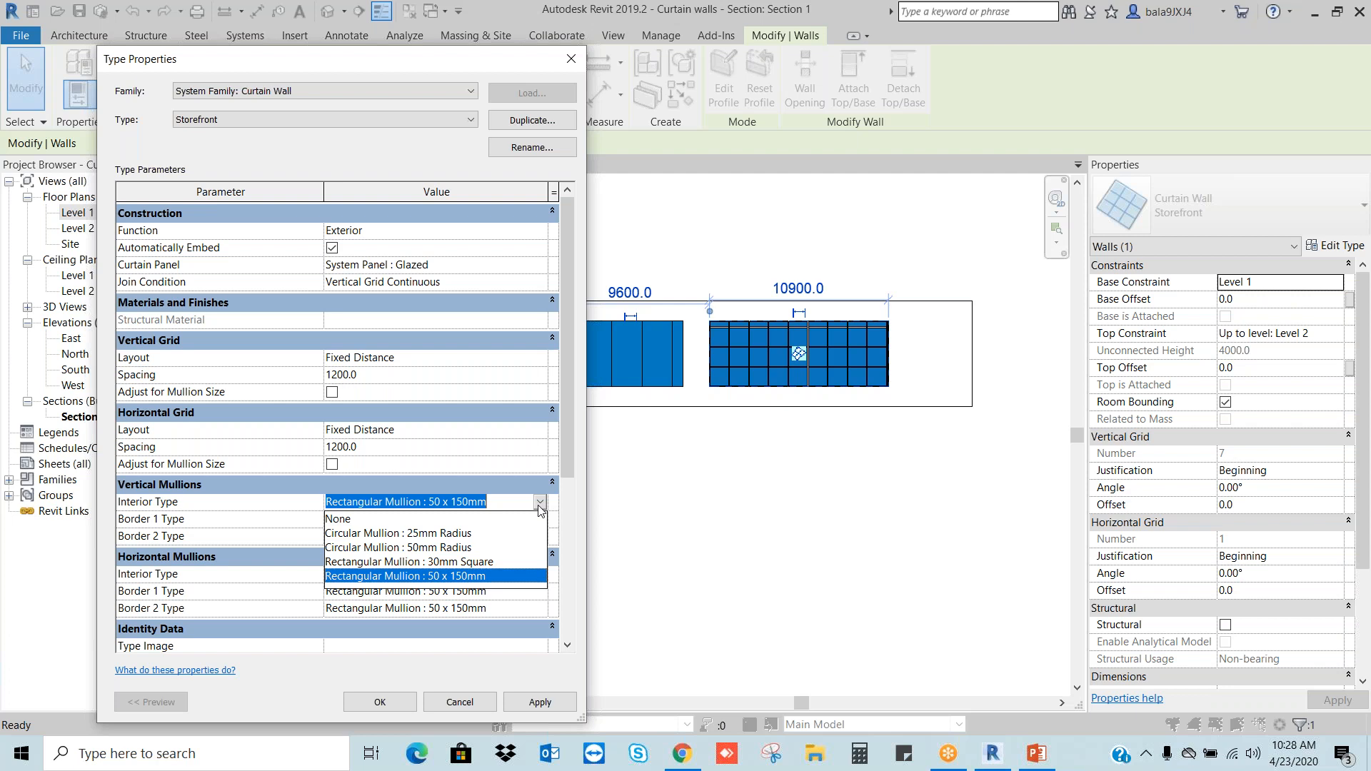
{"action": "left_click", "coordinate": [870, 488]}
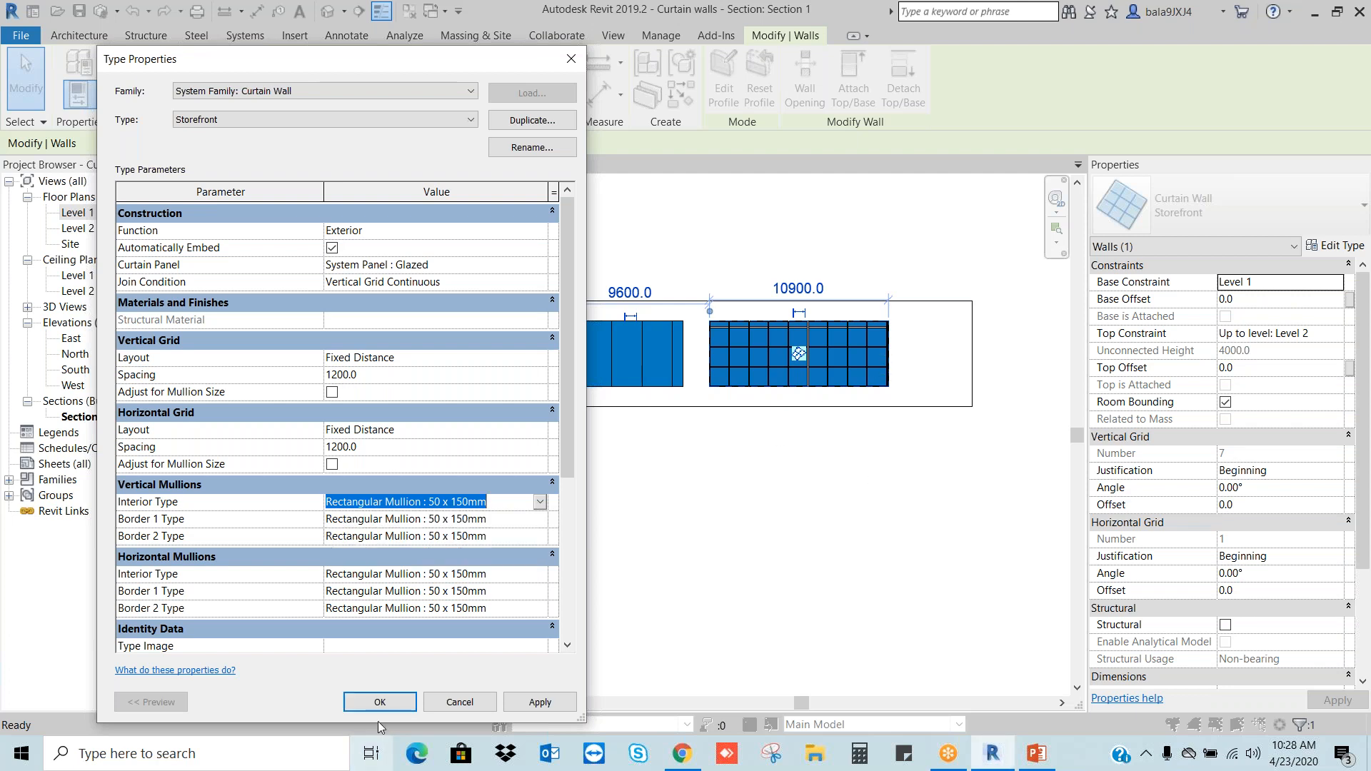
{"action": "left_click", "coordinate": [381, 703]}
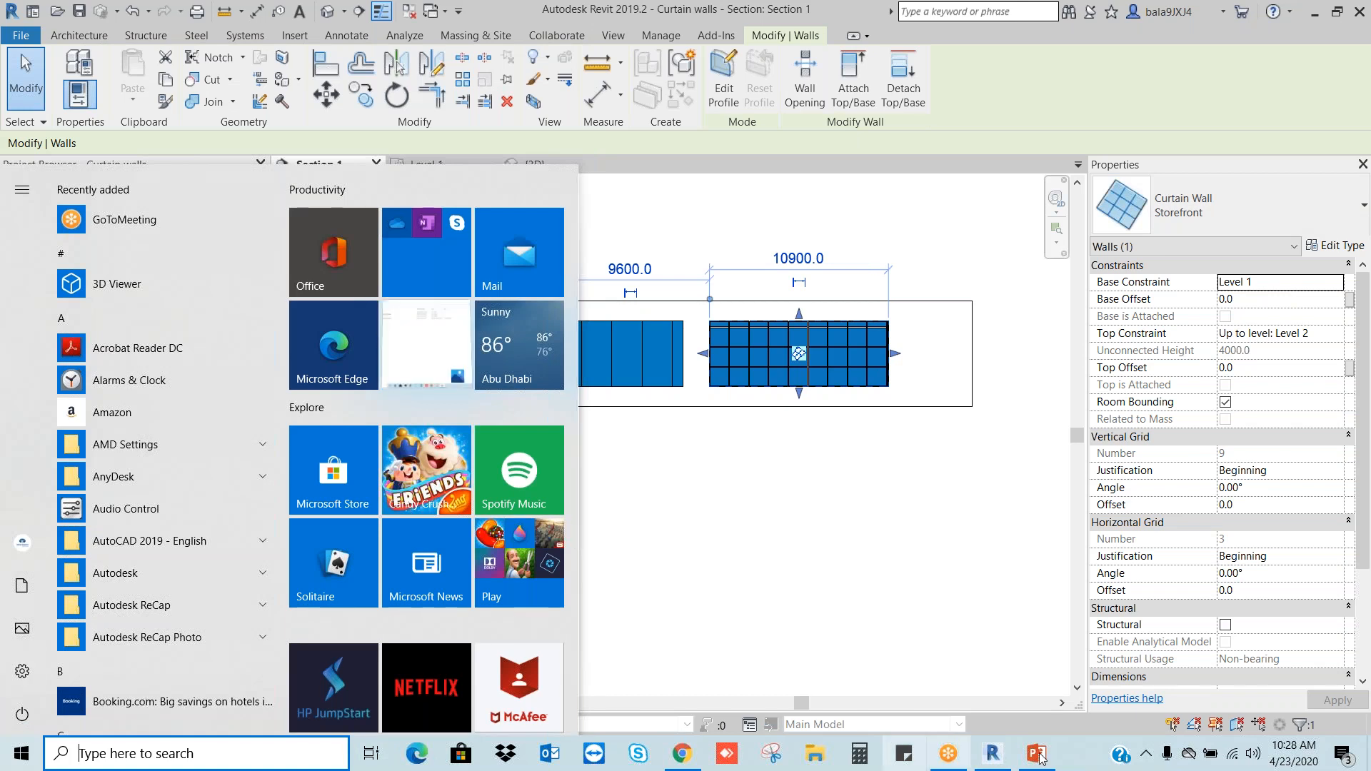
{"action": "left_click", "coordinate": [886, 526]}
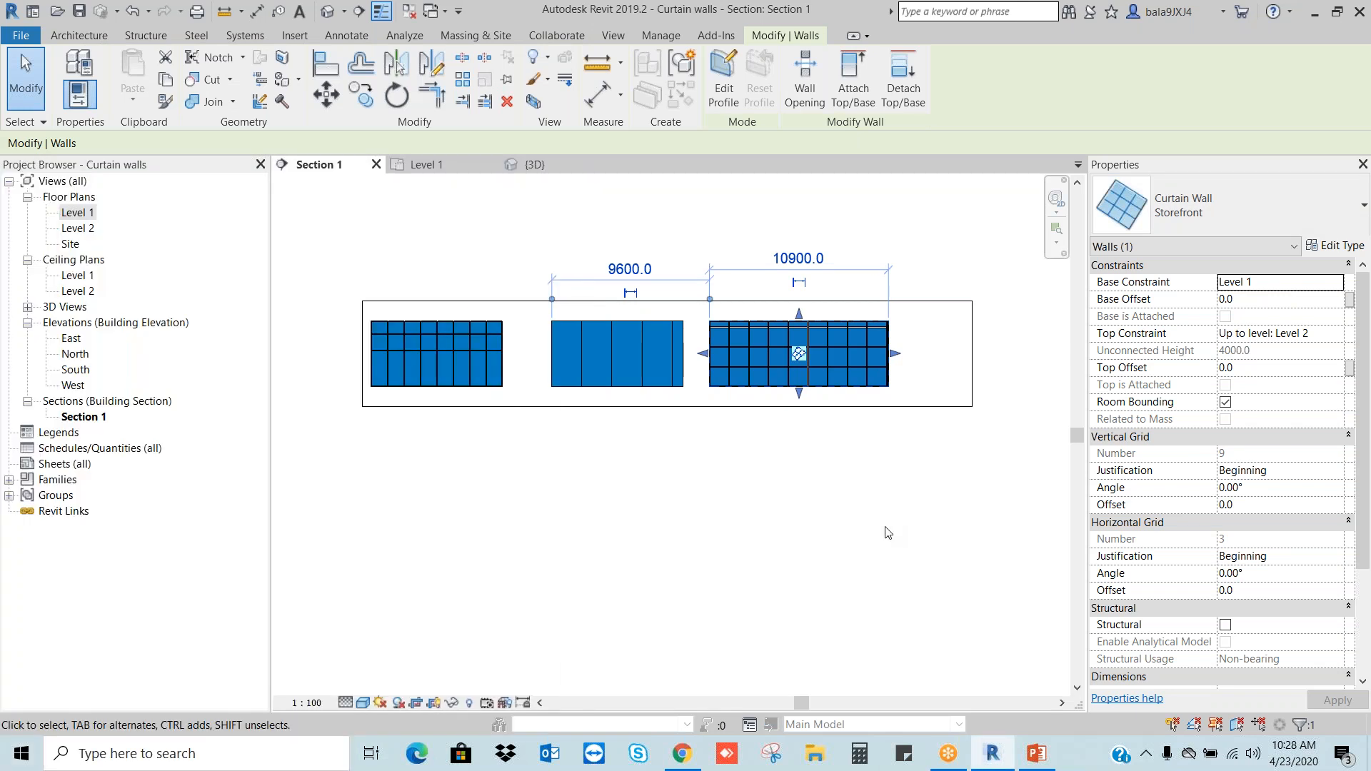
Step: Compare the properties of the Curtain Wall and Storefront walls in Section 1, then check the Storefront's type parameters without changes
{"action": "left_click", "coordinate": [475, 328]}
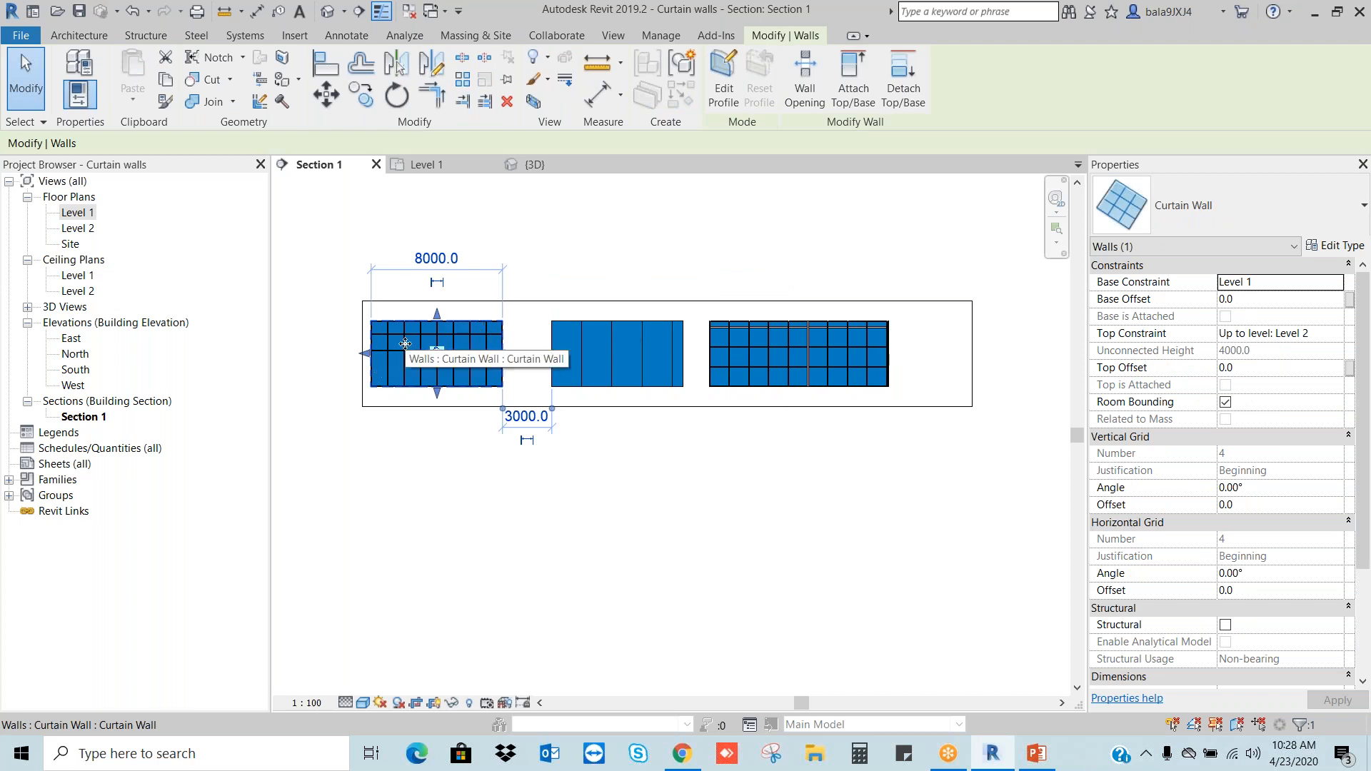
{"action": "left_click", "coordinate": [842, 321]}
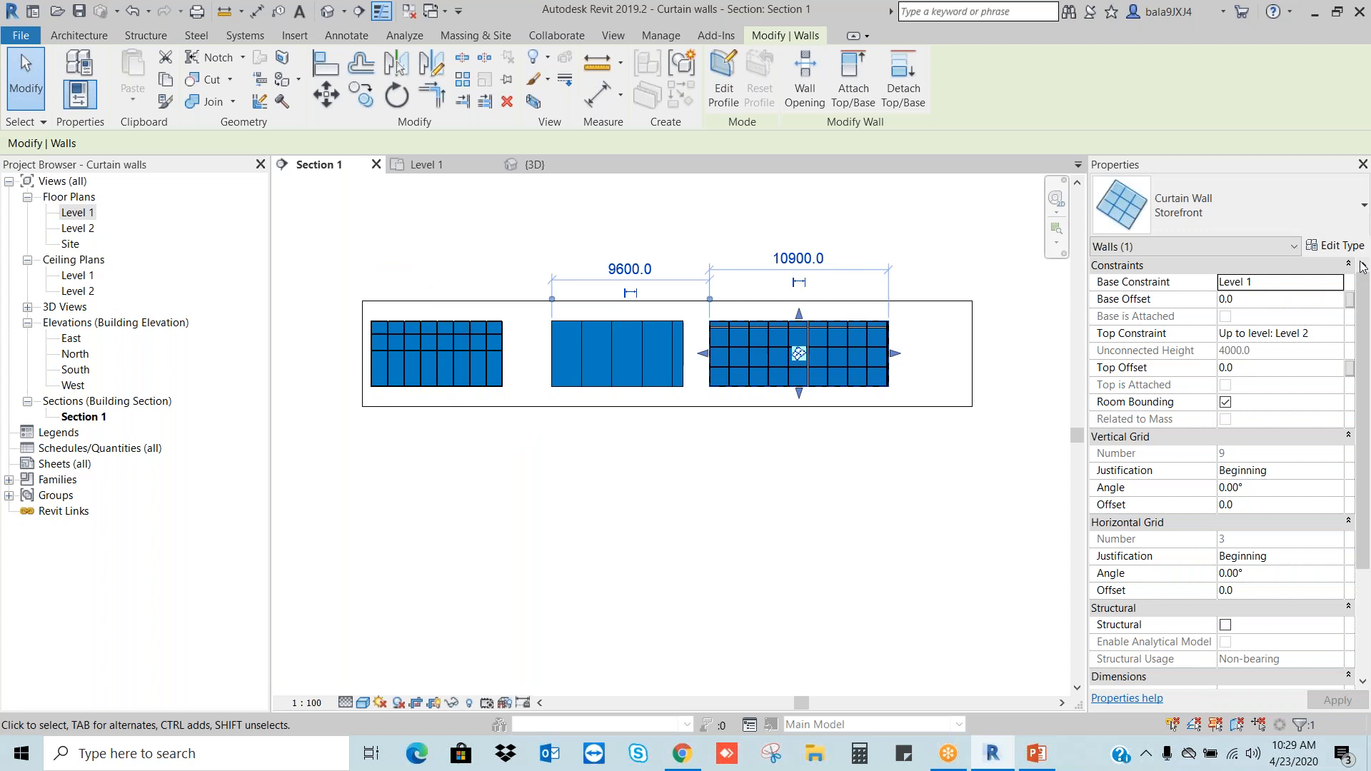
{"action": "left_click", "coordinate": [878, 312]}
{"action": "double_click", "coordinate": [860, 325]}
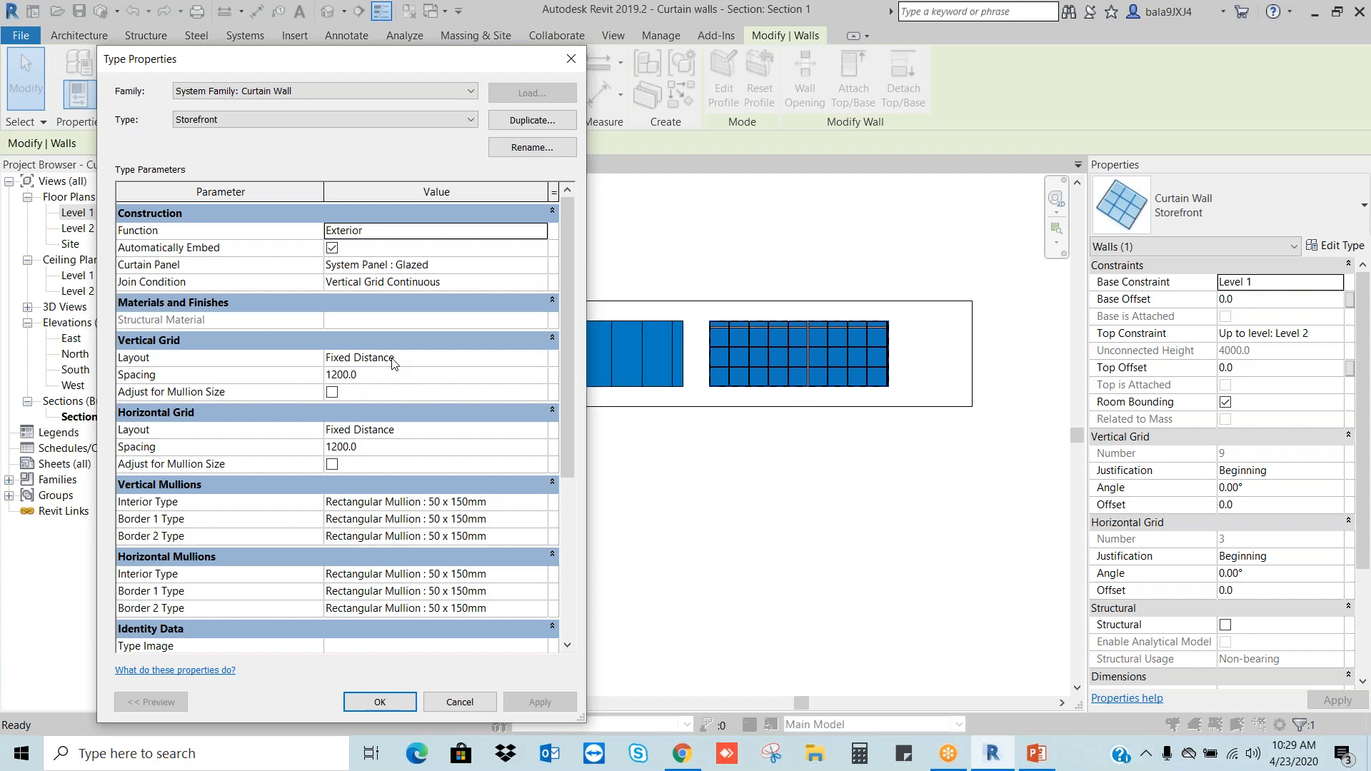
{"action": "left_click", "coordinate": [570, 57]}
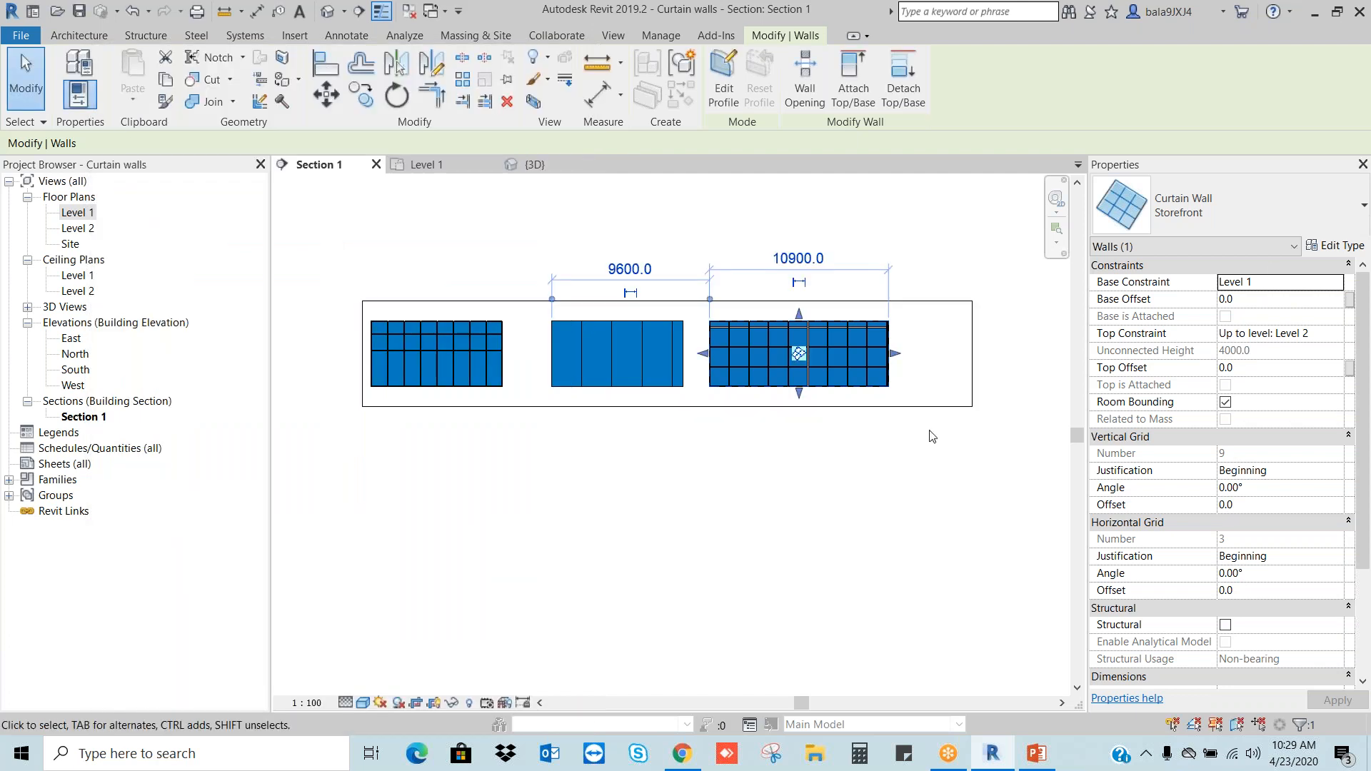
Step: Review the curtain wall types available for the Storefront wall, keep its current type, and open the Level 1 floor plan
{"action": "left_click", "coordinate": [931, 499]}
{"action": "key", "text": "ctrl+Left"}
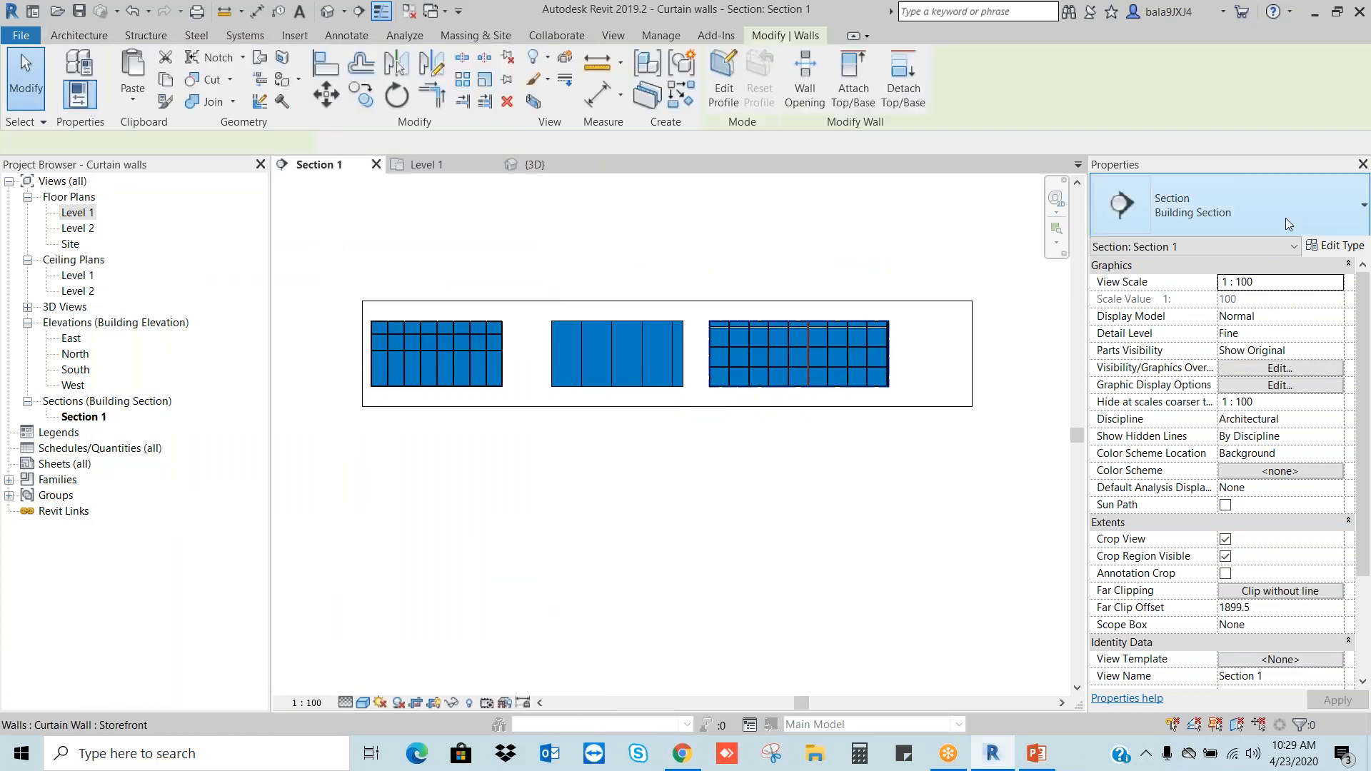
{"action": "left_click", "coordinate": [1271, 208]}
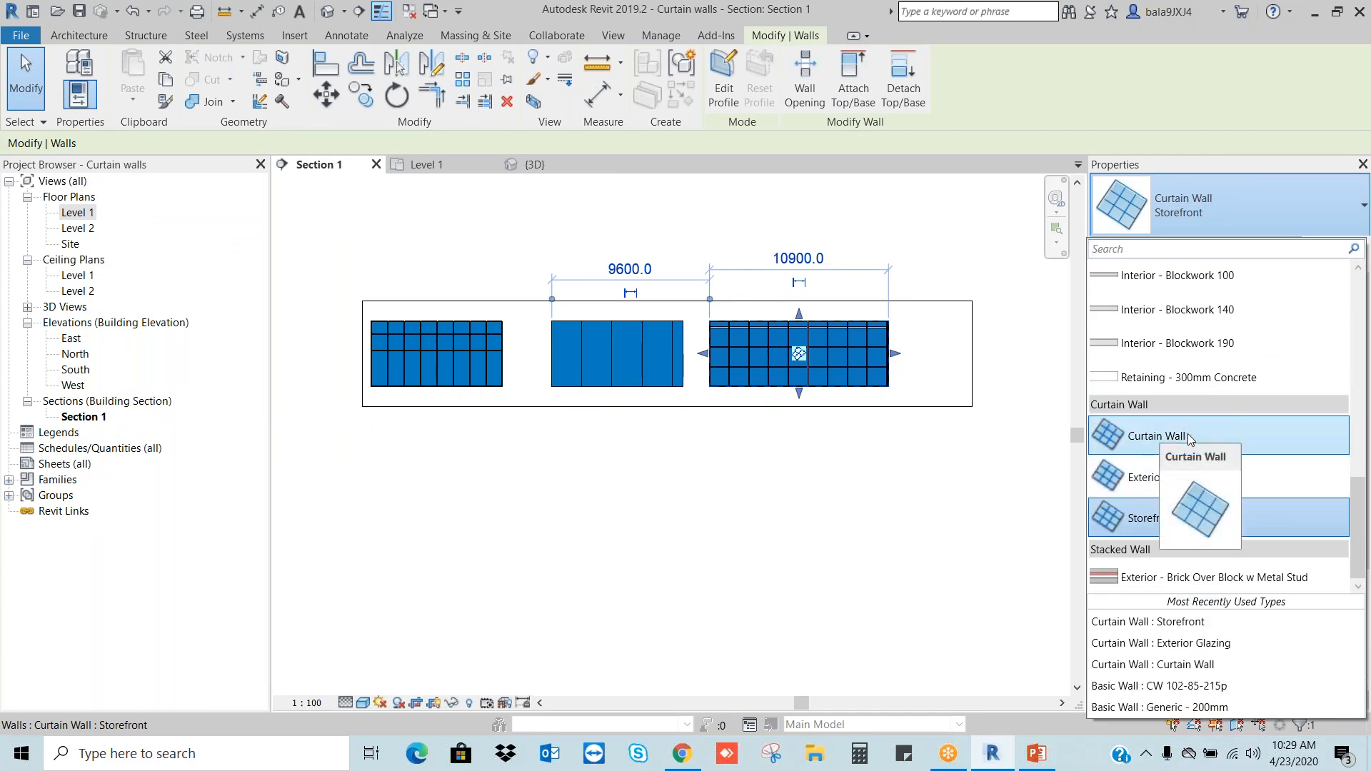
{"action": "left_click", "coordinate": [921, 462]}
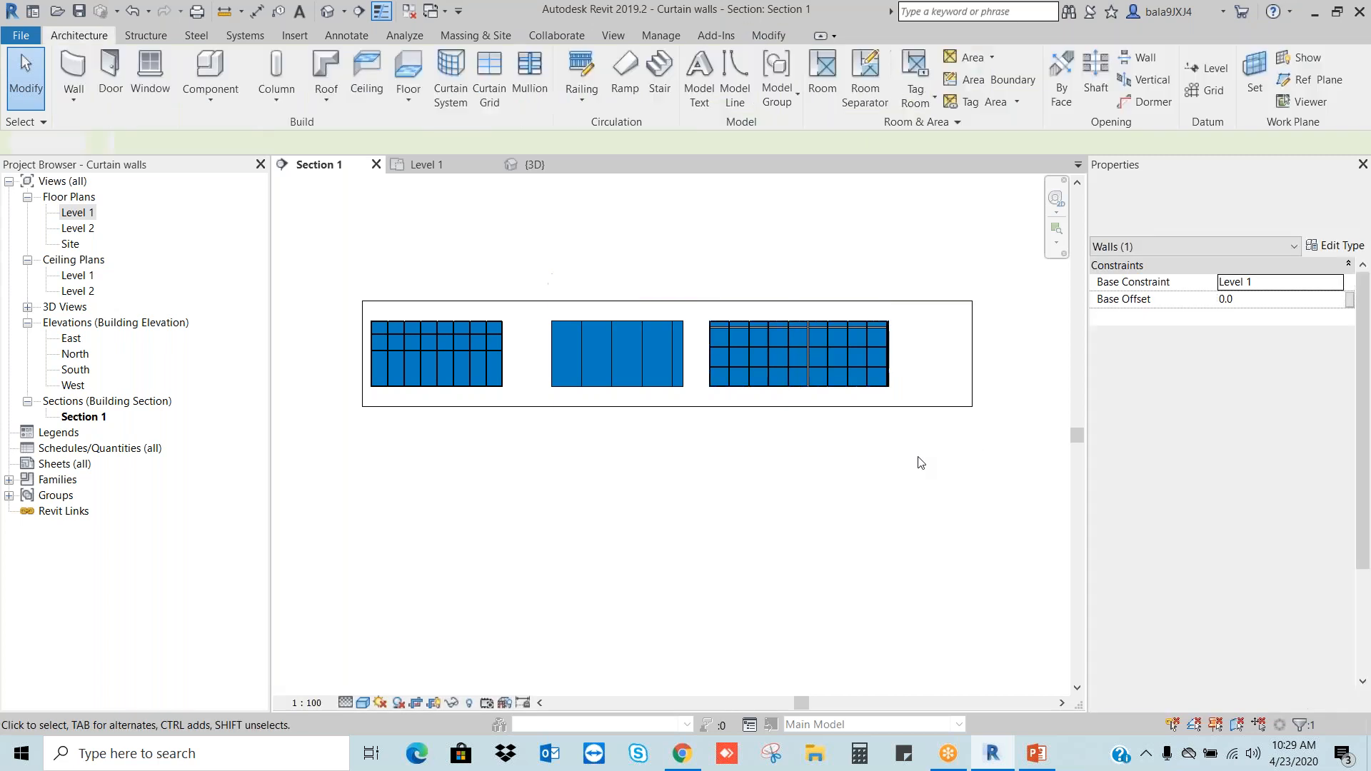
{"action": "double_click", "coordinate": [78, 213]}
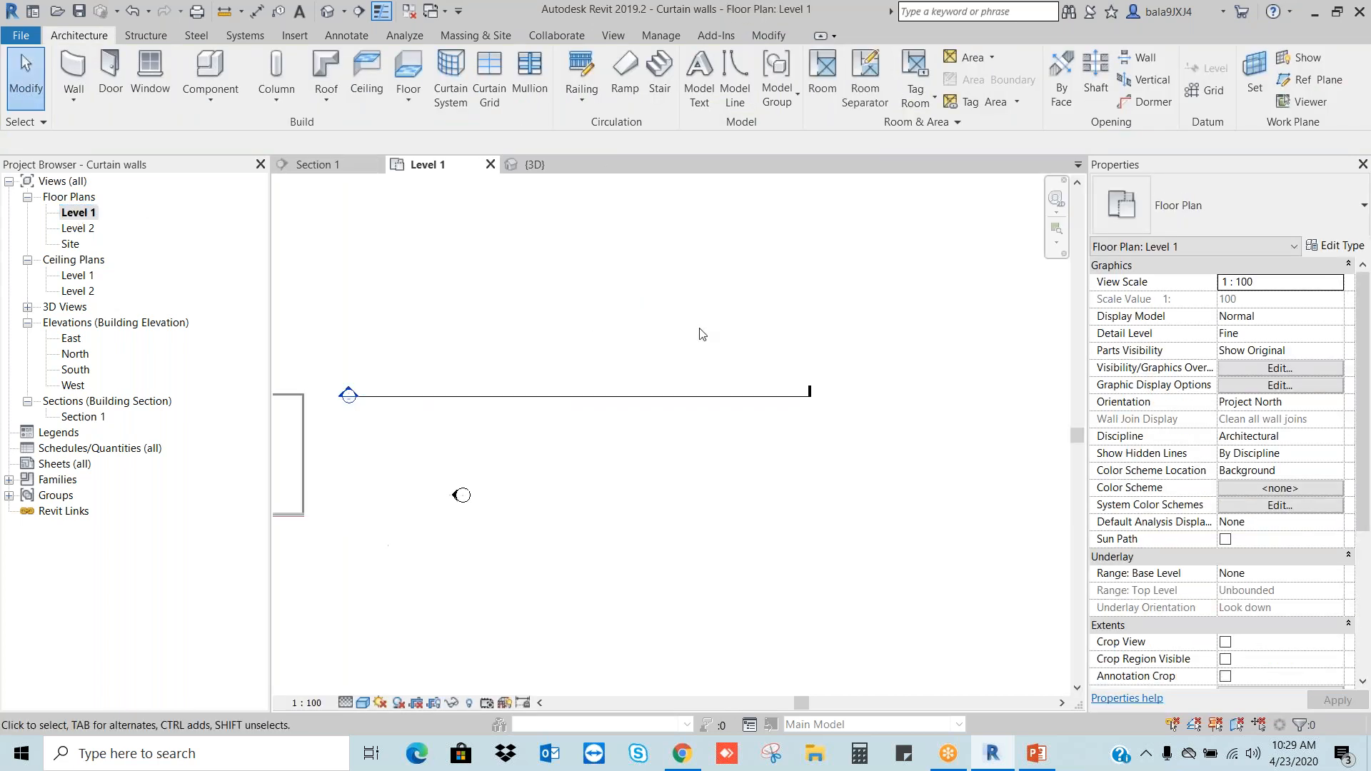
{"action": "left_click", "coordinate": [73, 70]}
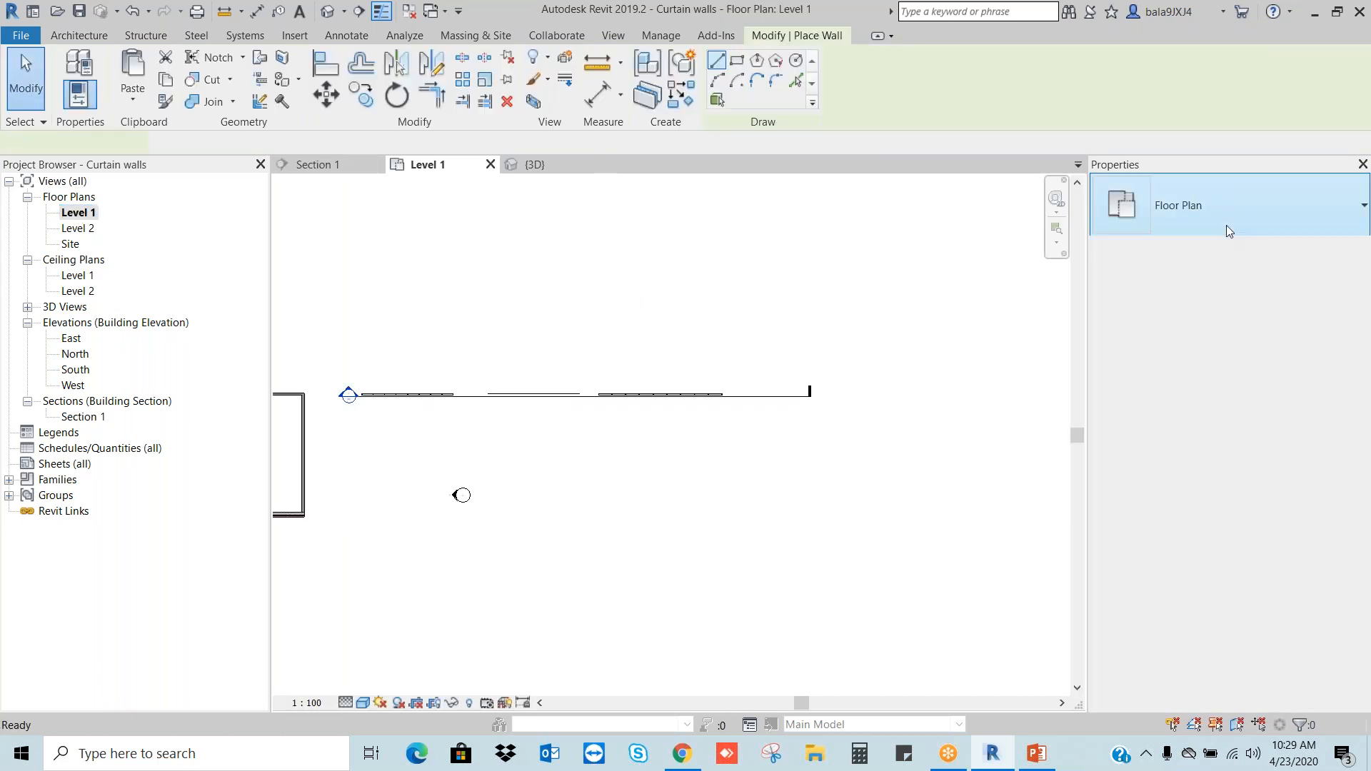
{"action": "left_click", "coordinate": [1198, 207]}
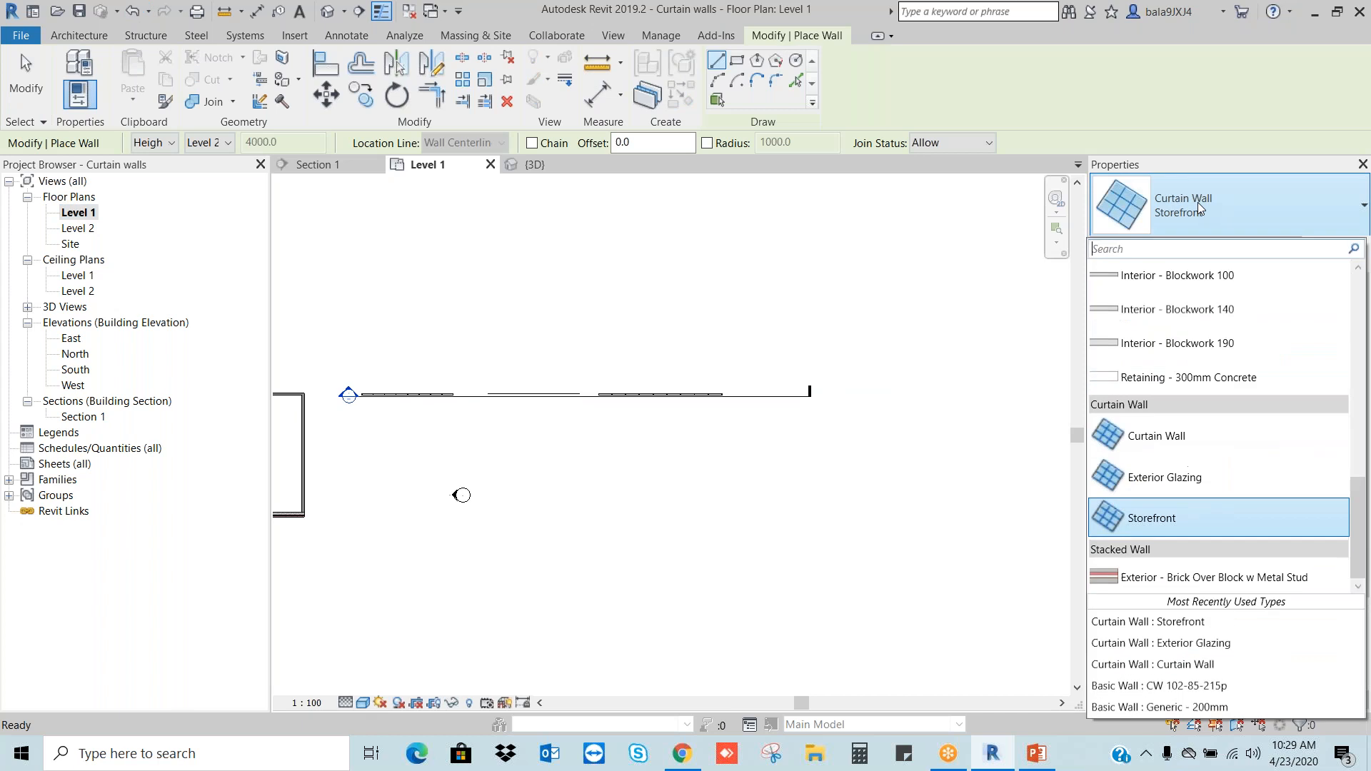
{"action": "left_click", "coordinate": [1179, 449]}
{"action": "scroll", "coordinate": [1179, 450], "scroll_direction": "down", "scroll_amount": 3}
{"action": "scroll", "coordinate": [722, 428], "scroll_direction": "down", "scroll_amount": 3}
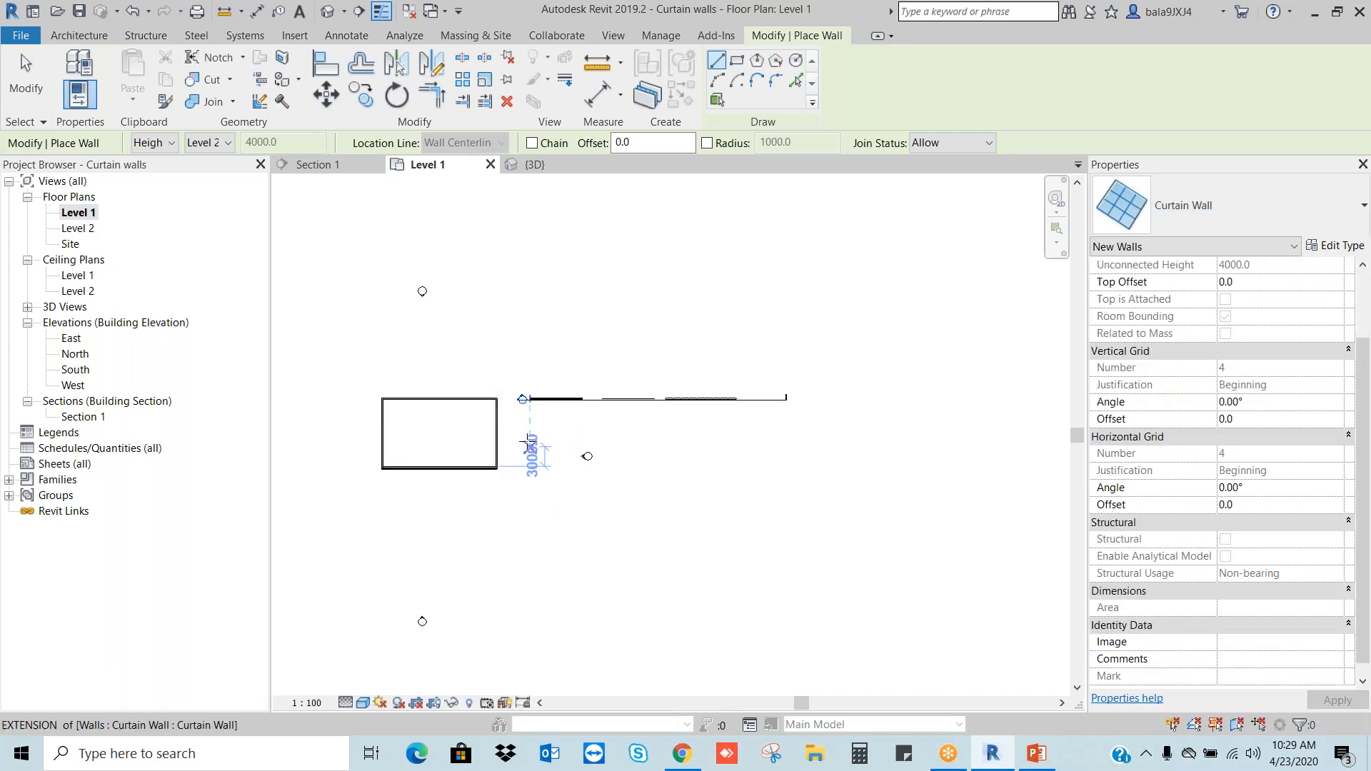
{"action": "left_click", "coordinate": [382, 509]}
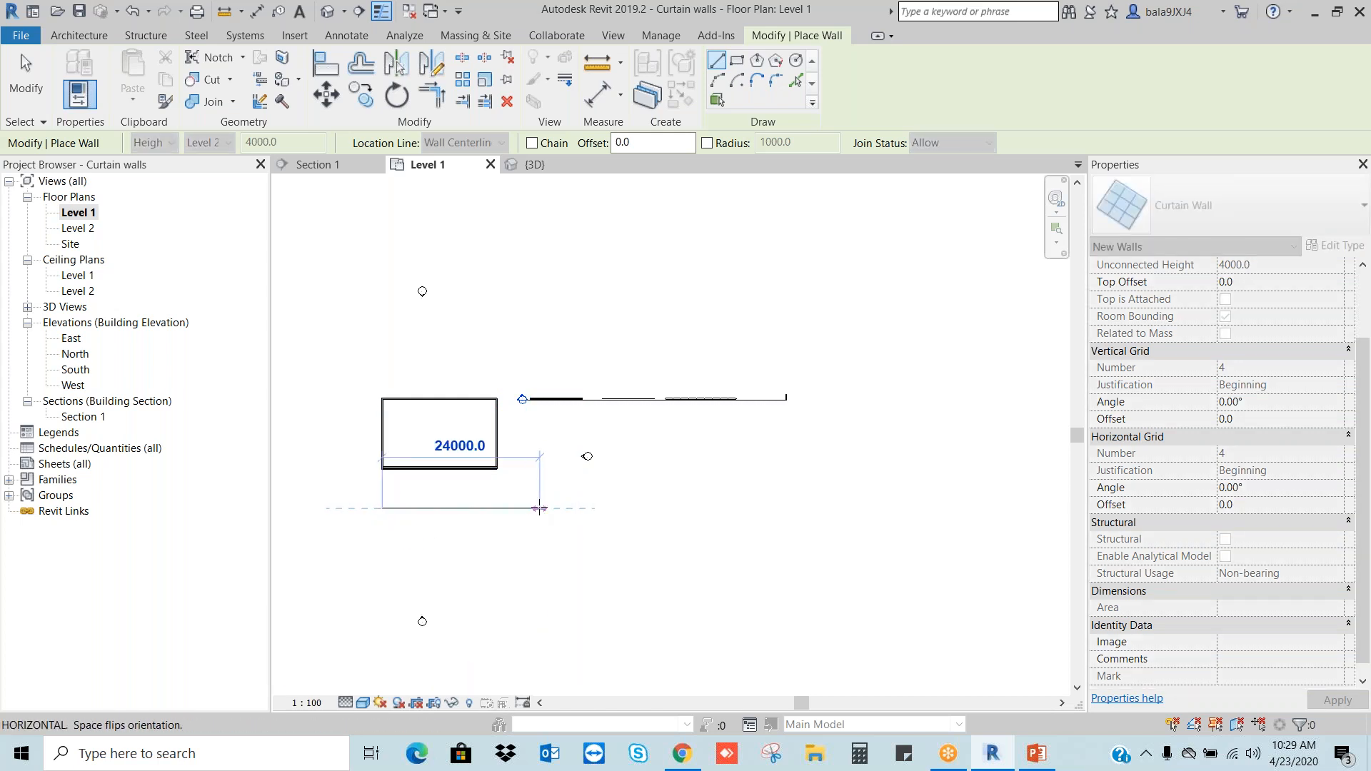
{"action": "key", "text": "Escape"}
{"action": "key", "text": "Escape"}
Step: Change the lower long wall of the rectangular room in the Level 1 plan from a basic wall to the Curtain Wall type
{"action": "scroll", "coordinate": [437, 448], "scroll_direction": "up", "scroll_amount": 5}
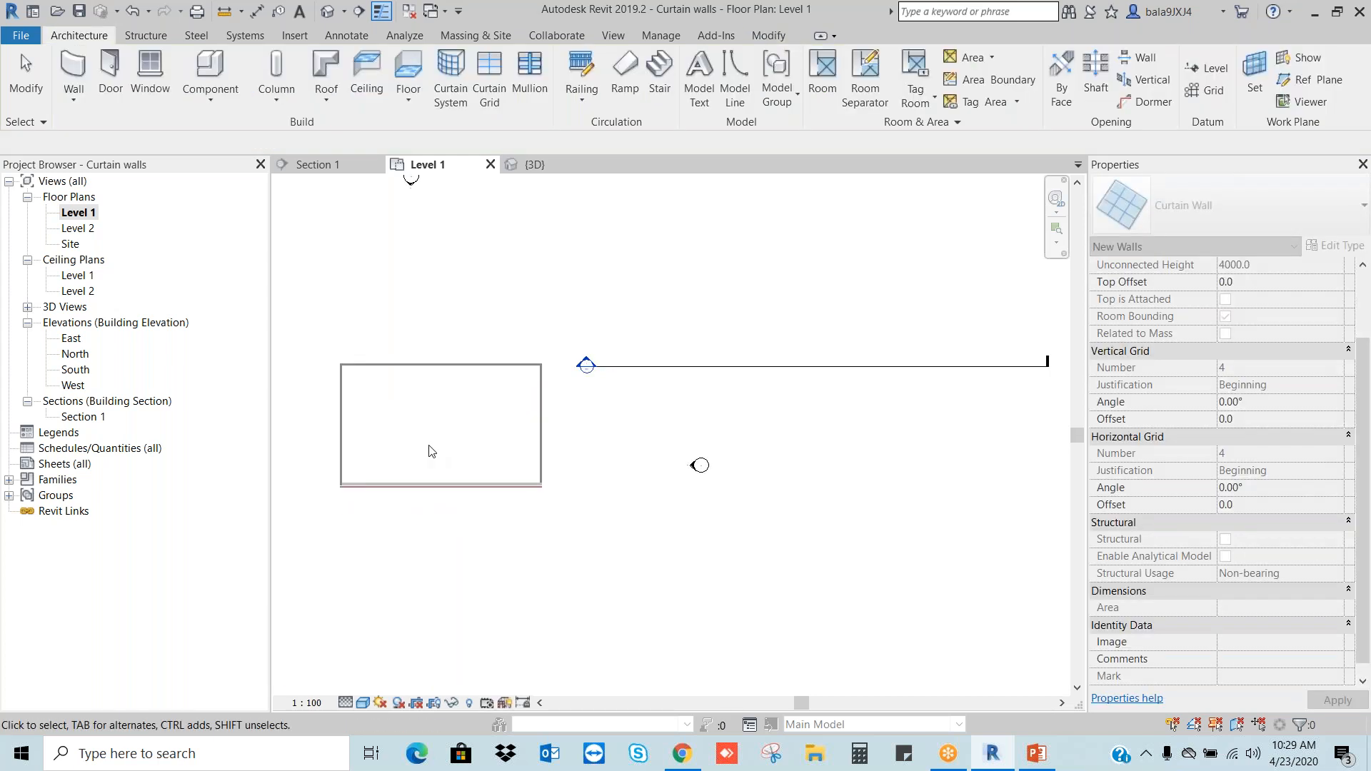
{"action": "left_click", "coordinate": [761, 560]}
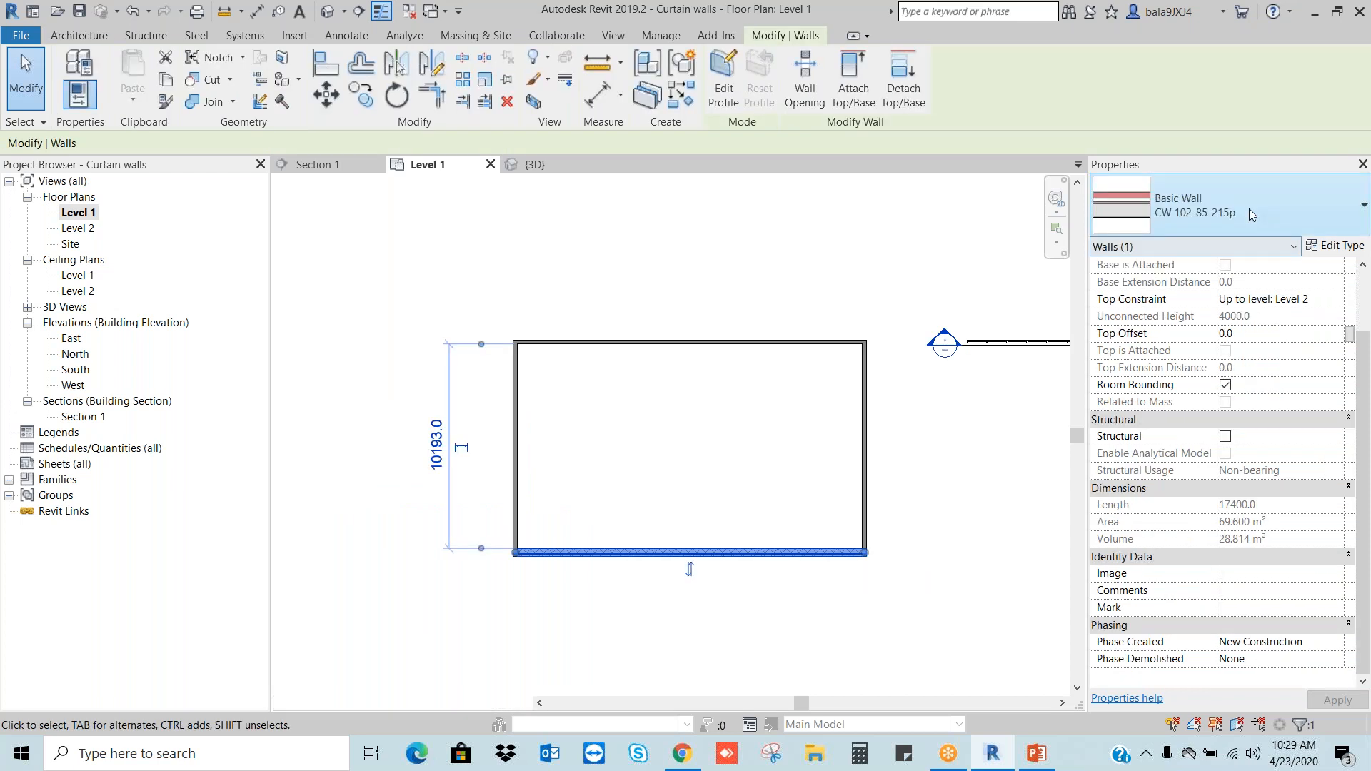
{"action": "left_click", "coordinate": [1249, 208]}
{"action": "scroll", "coordinate": [1162, 546], "scroll_direction": "down", "scroll_amount": 8}
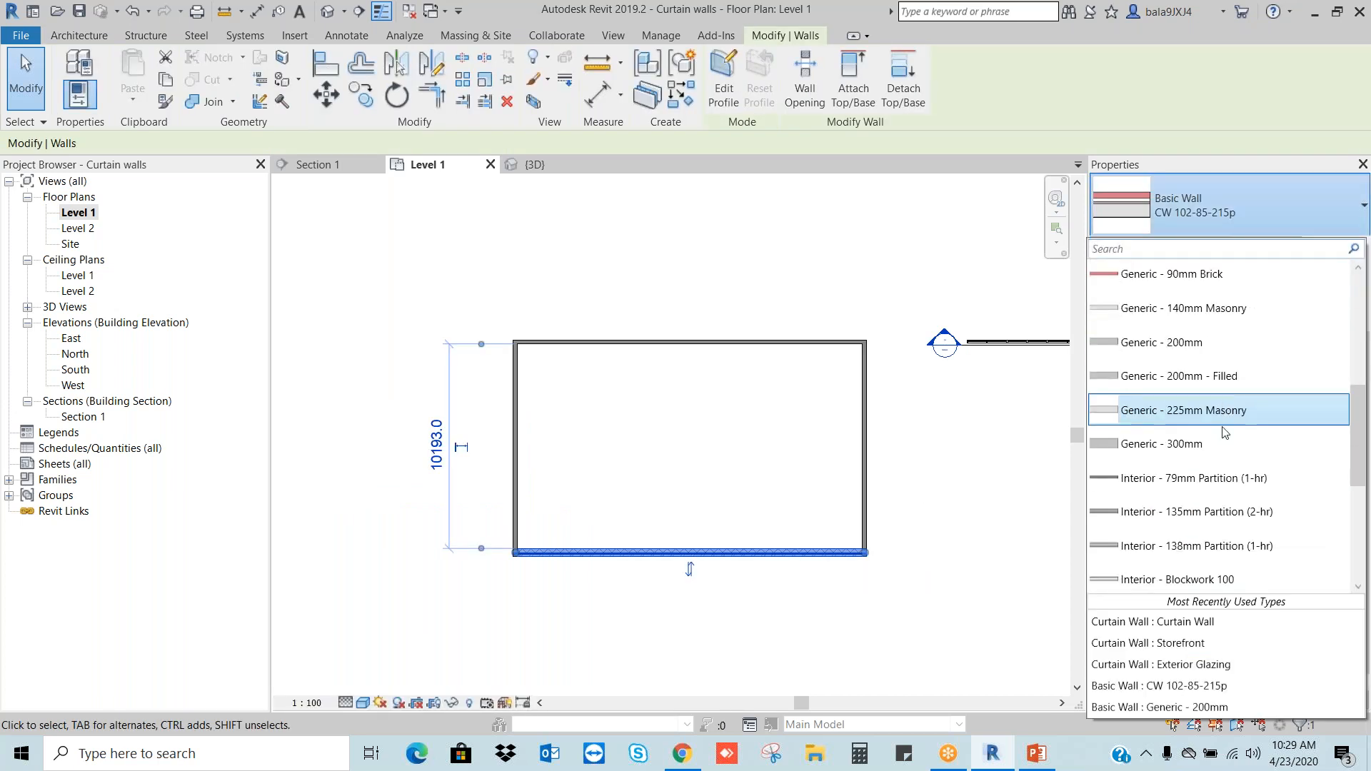
{"action": "left_click", "coordinate": [1163, 546]}
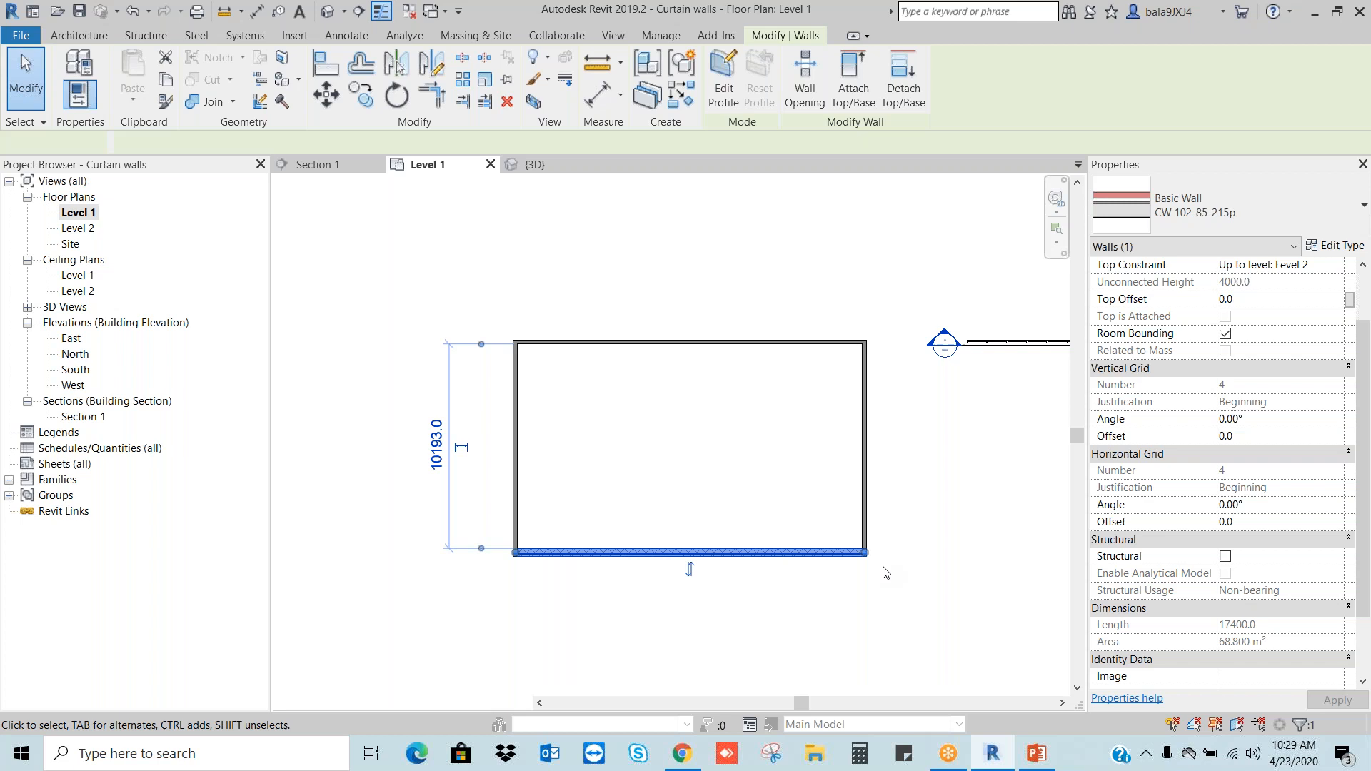
{"action": "key", "text": "Escape"}
Step: In the 3D view, duplicate the type of the room's front curtain wall under the name CTW
{"action": "left_click", "coordinate": [327, 11]}
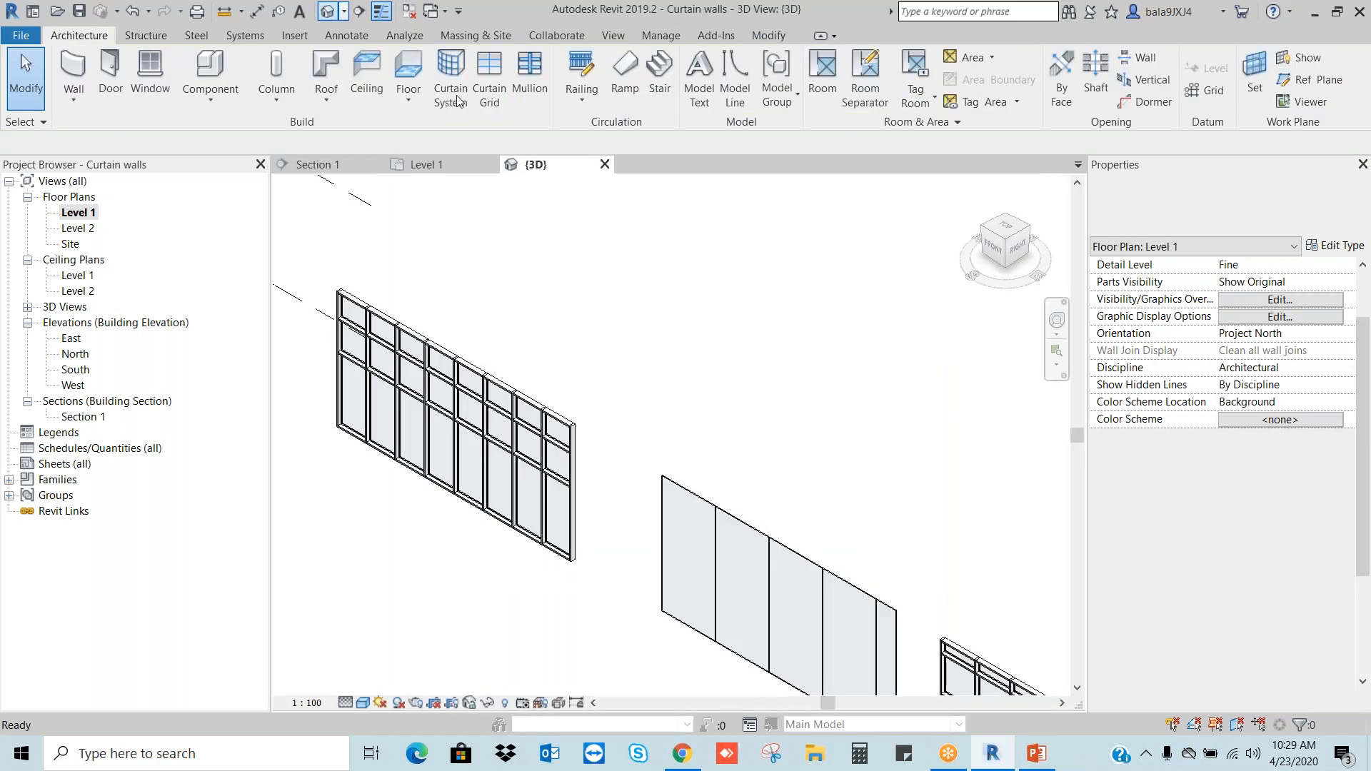
{"action": "scroll", "coordinate": [399, 303], "scroll_direction": "down", "scroll_amount": 3}
{"action": "scroll", "coordinate": [398, 303], "scroll_direction": "down", "scroll_amount": 1}
{"action": "middle_click_drag", "start_coordinate": [395, 314], "coordinate": [761, 378]}
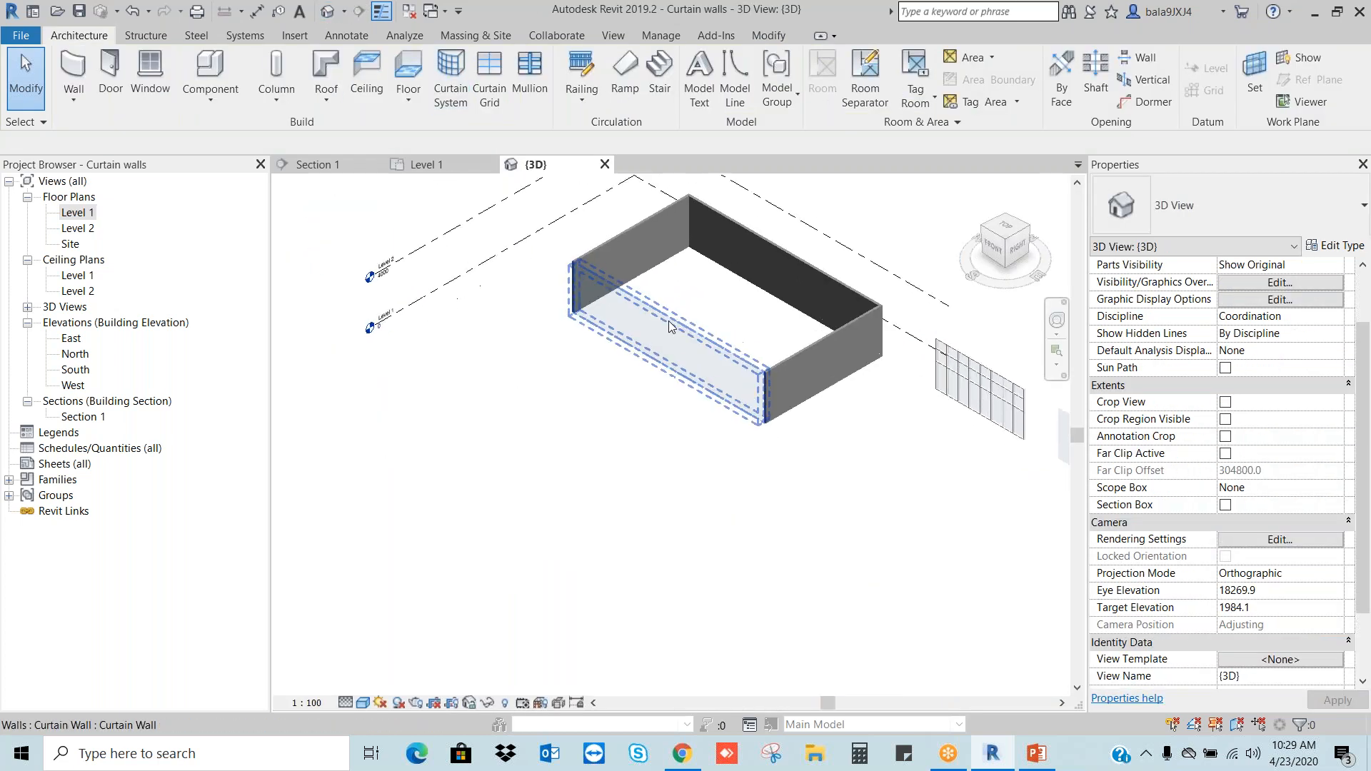
{"action": "scroll", "coordinate": [693, 325], "scroll_direction": "up", "scroll_amount": 4}
{"action": "scroll", "coordinate": [722, 307], "scroll_direction": "down", "scroll_amount": 2}
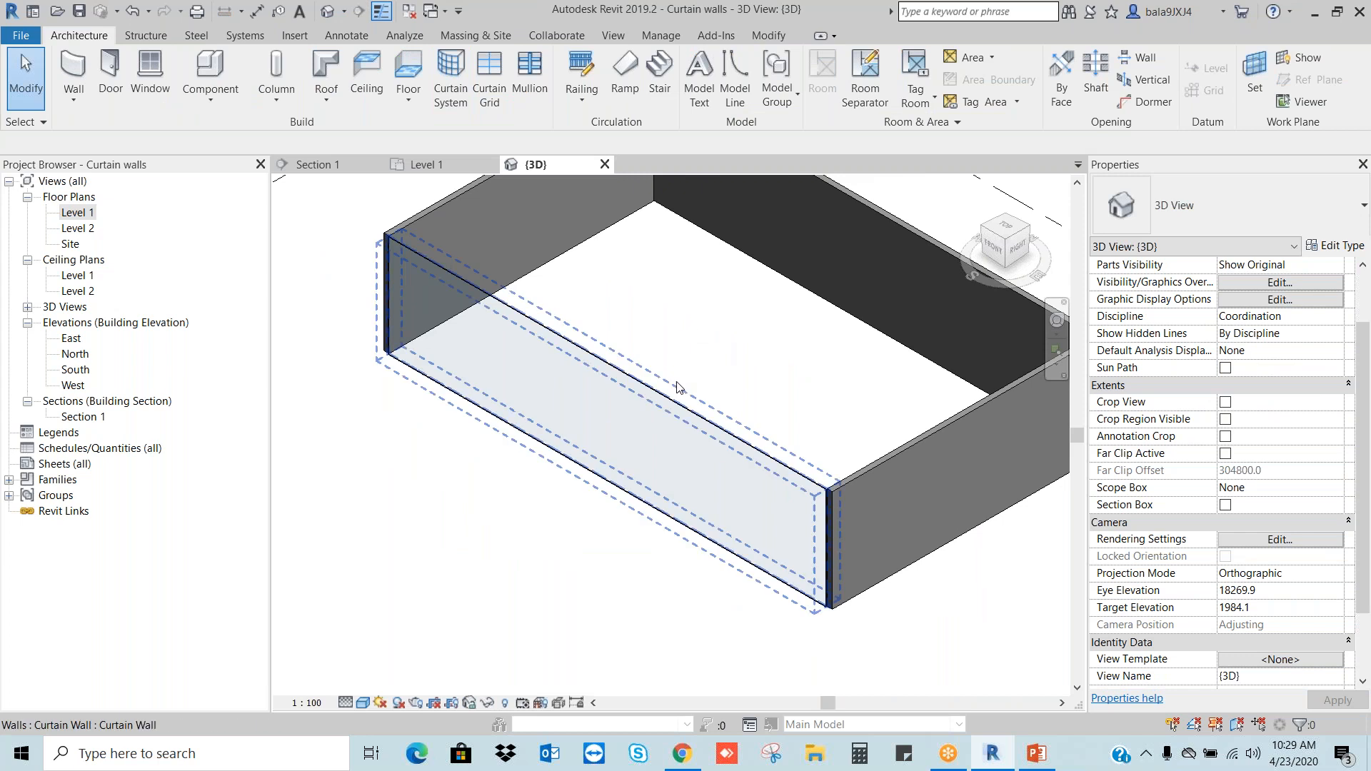
{"action": "left_click", "coordinate": [675, 402]}
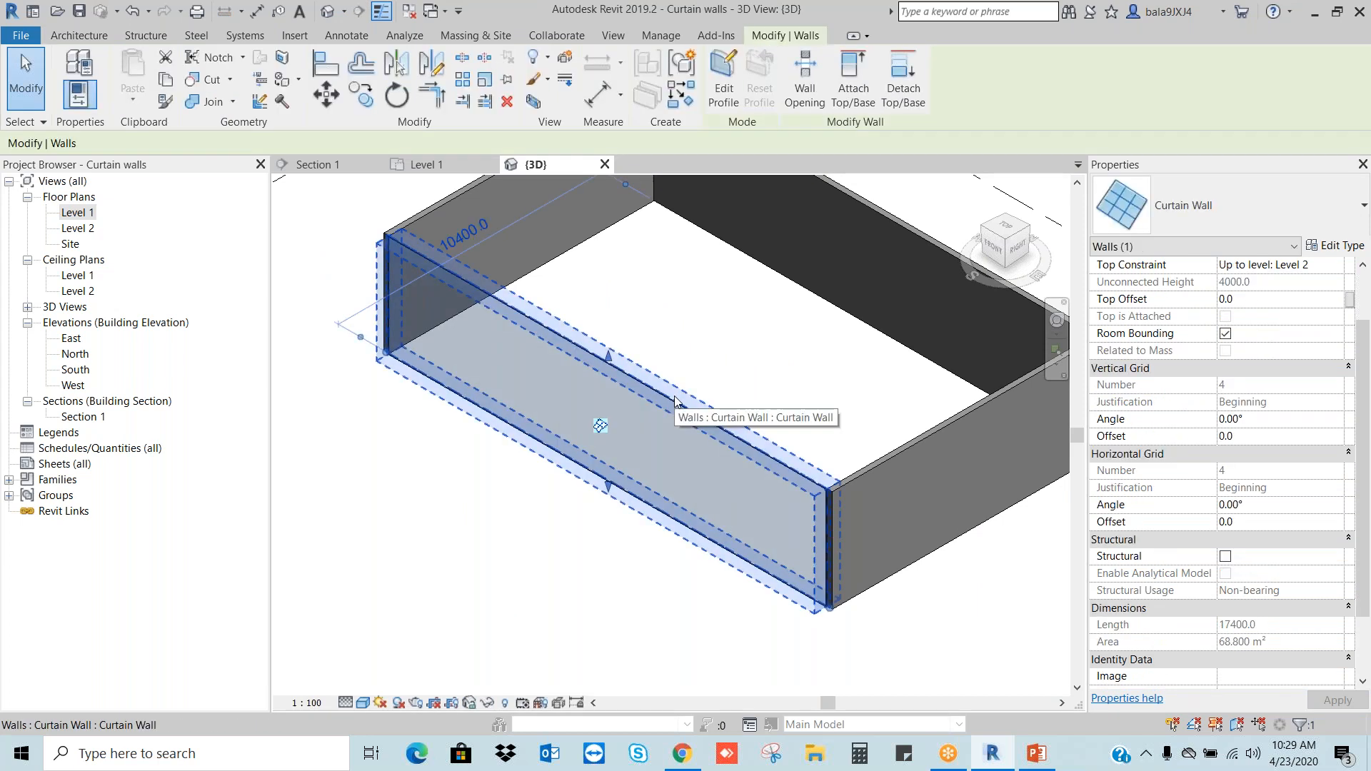
{"action": "left_click", "coordinate": [1340, 247]}
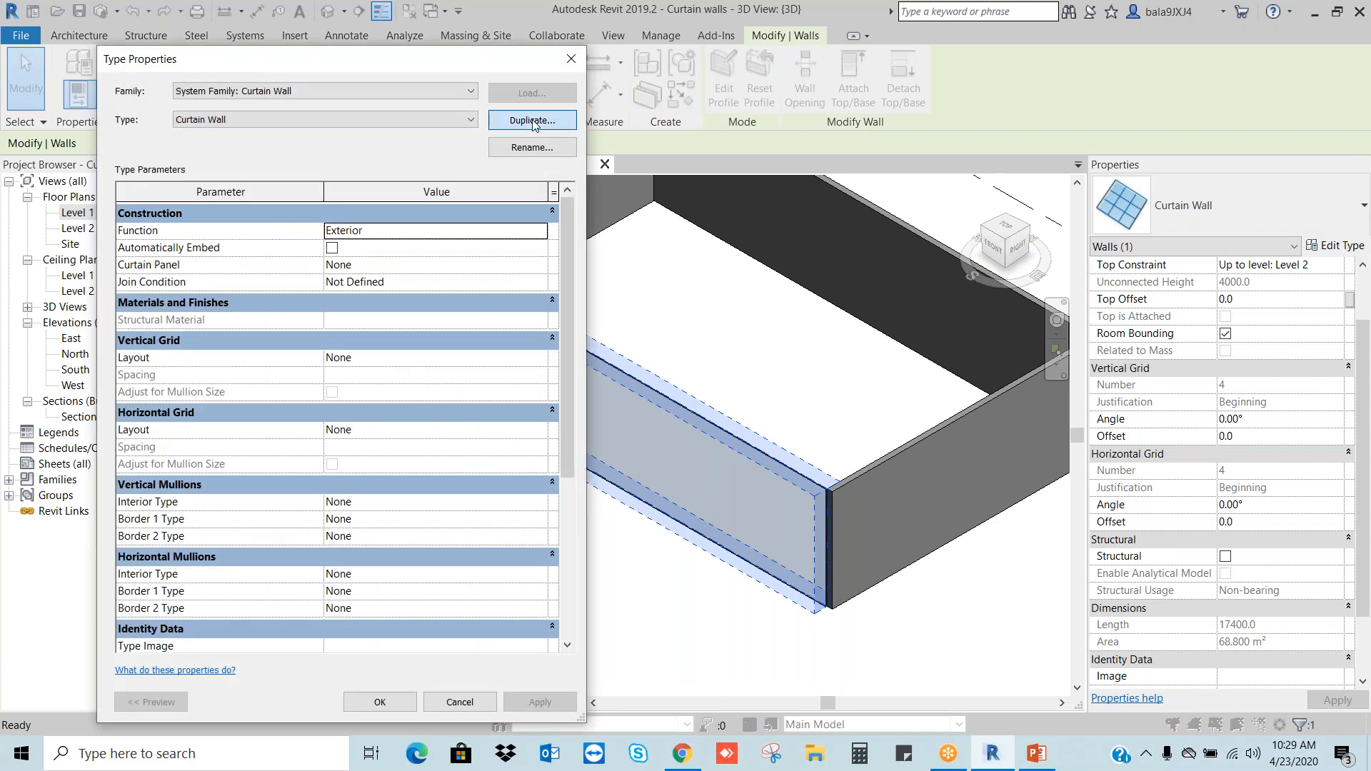
{"action": "left_click", "coordinate": [532, 120]}
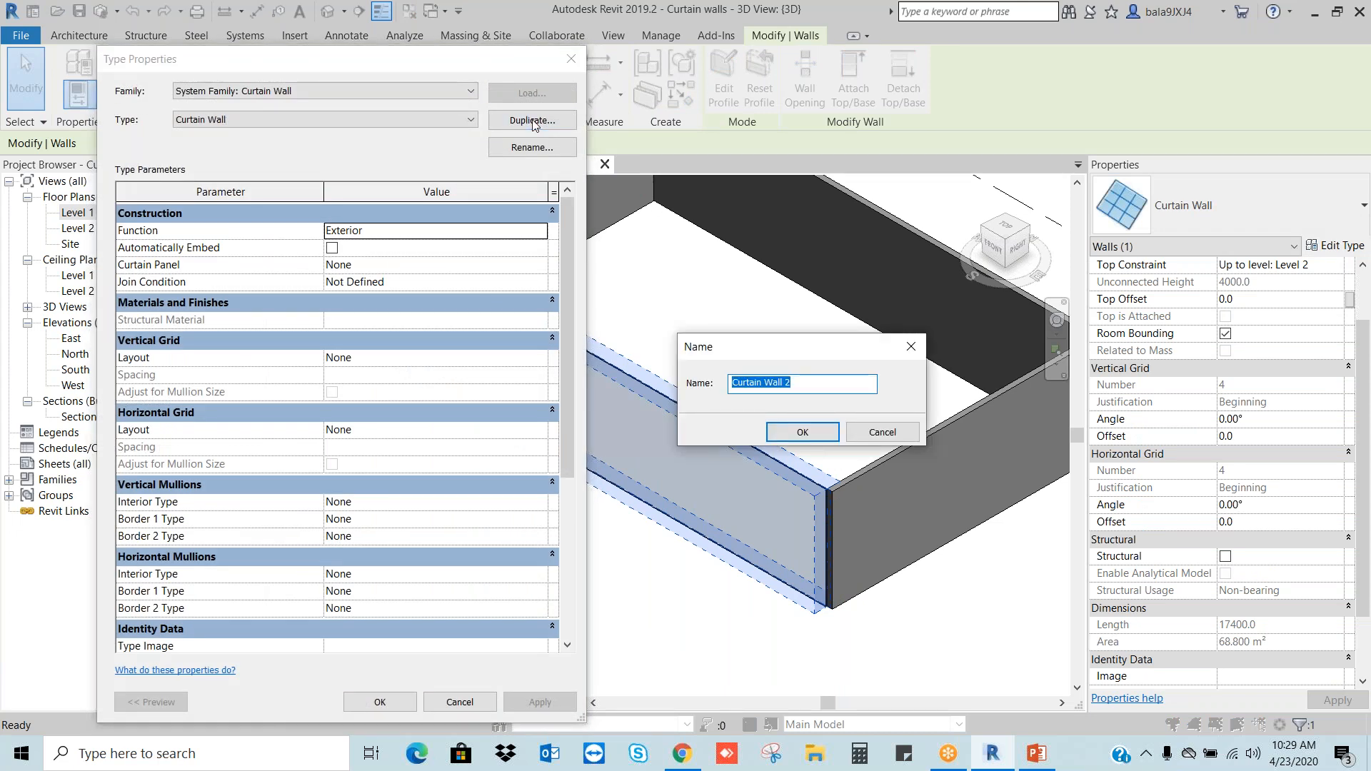
{"action": "type", "text": "CTW"}
{"action": "left_click", "coordinate": [803, 432]}
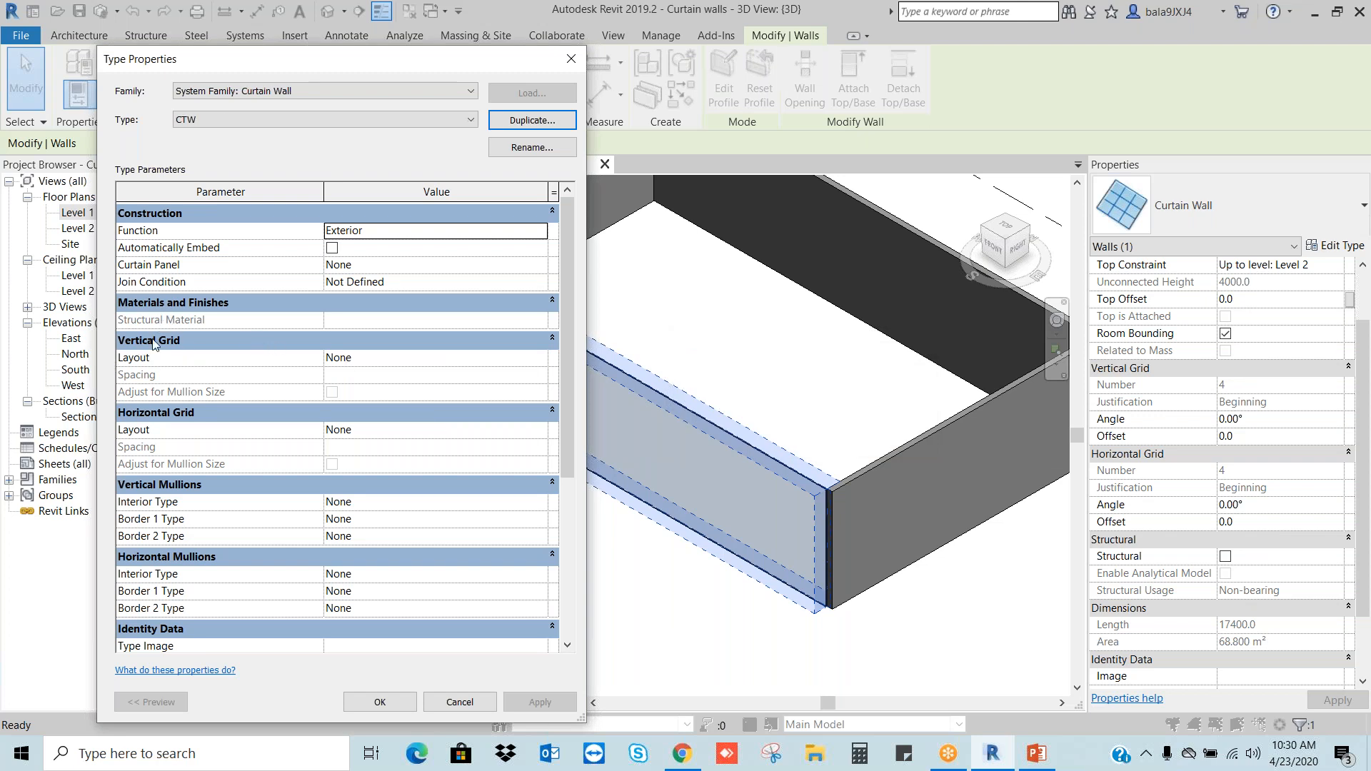
Step: Set the CTW type's vertical grid layout to Fixed Distance with a spacing of 1200
{"action": "left_click", "coordinate": [541, 358]}
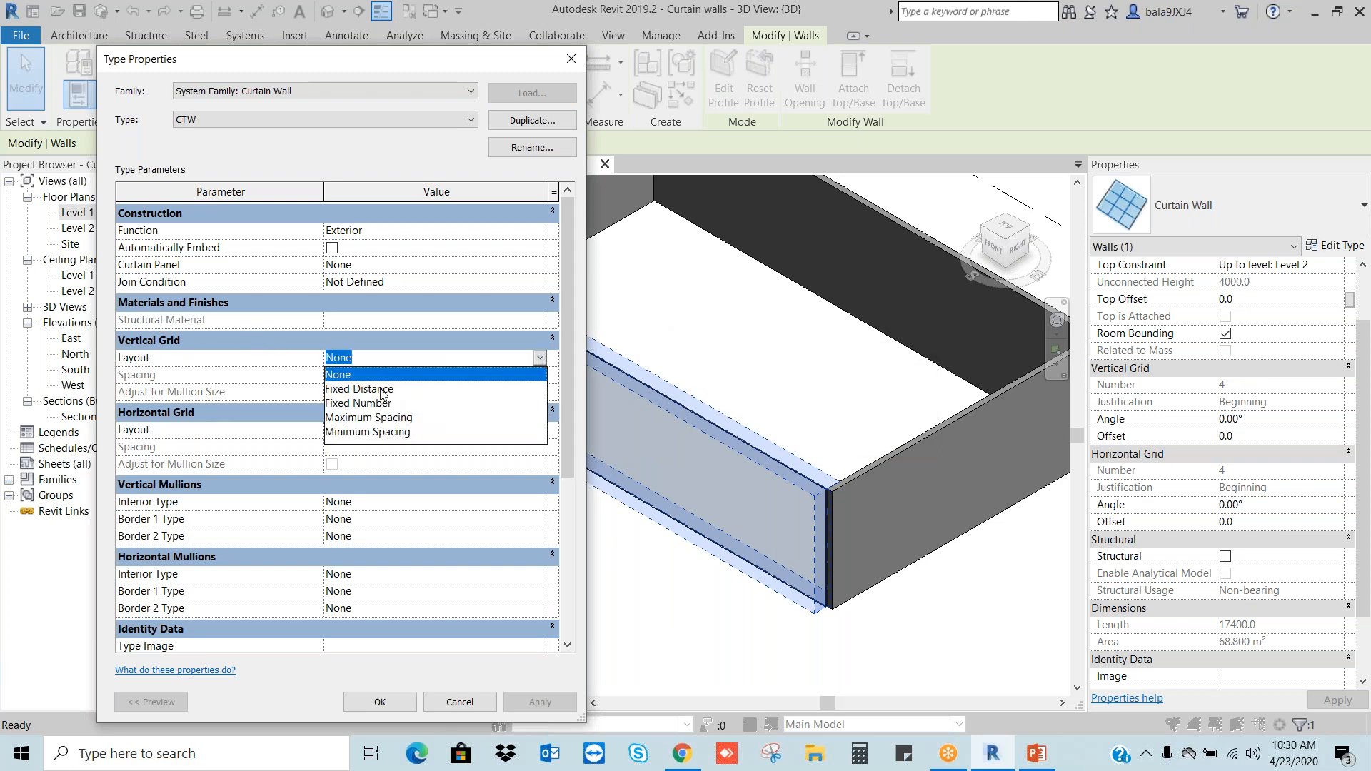
{"action": "left_click", "coordinate": [382, 390]}
{"action": "left_click", "coordinate": [385, 375]}
{"action": "type", "text": "1200"}
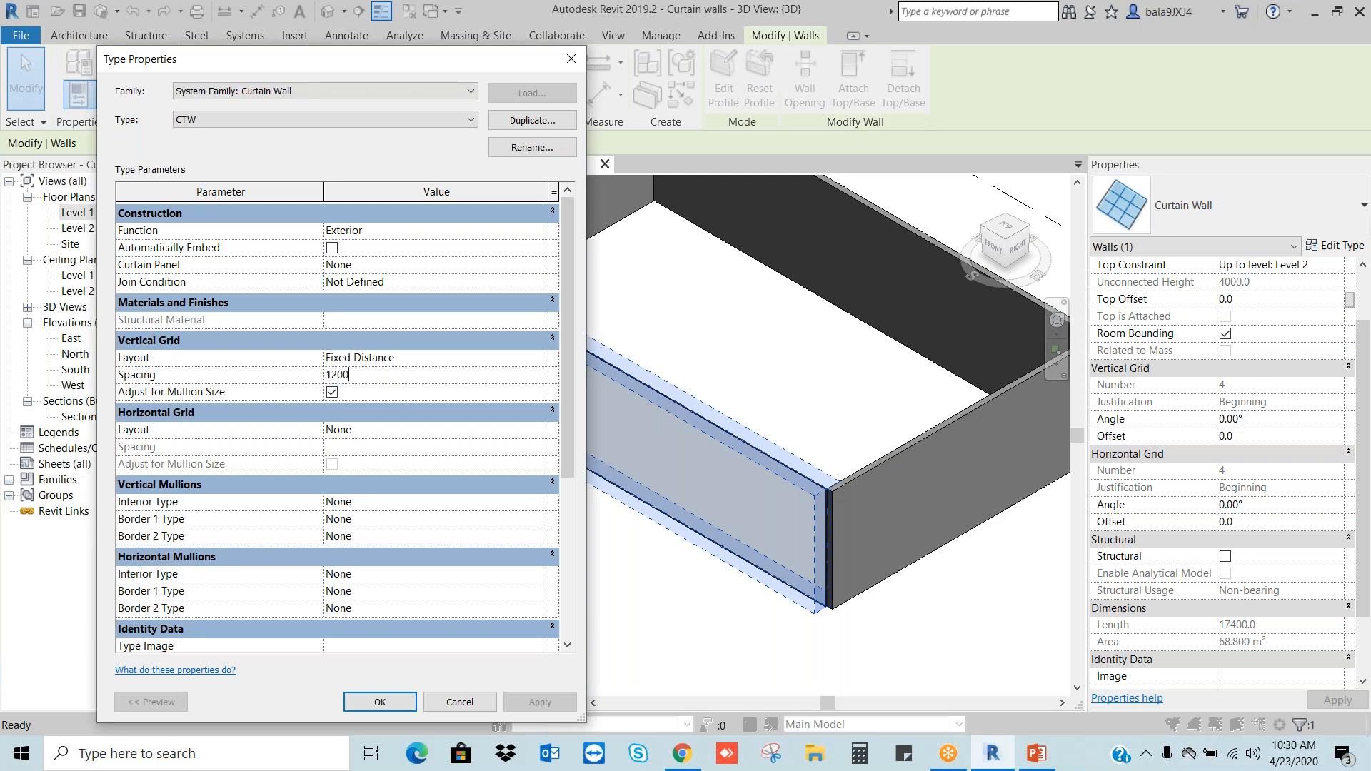
{"action": "left_click", "coordinate": [397, 396]}
Step: Set the CTW type's horizontal grid layout to Fixed Distance with a spacing of 2000, accept the type changes and deselect the wall
{"action": "left_click", "coordinate": [389, 430]}
{"action": "left_click", "coordinate": [540, 430]}
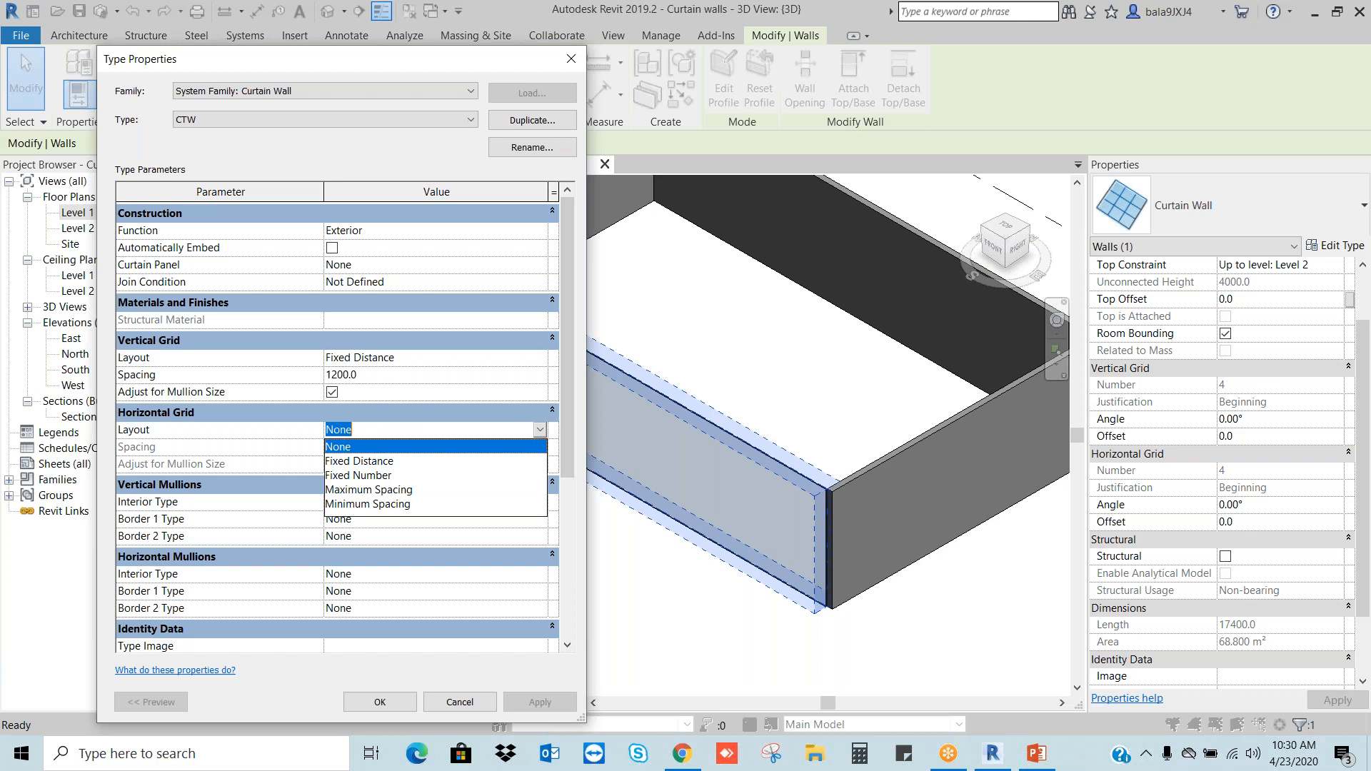
{"action": "left_click", "coordinate": [372, 462]}
{"action": "left_click", "coordinate": [379, 449]}
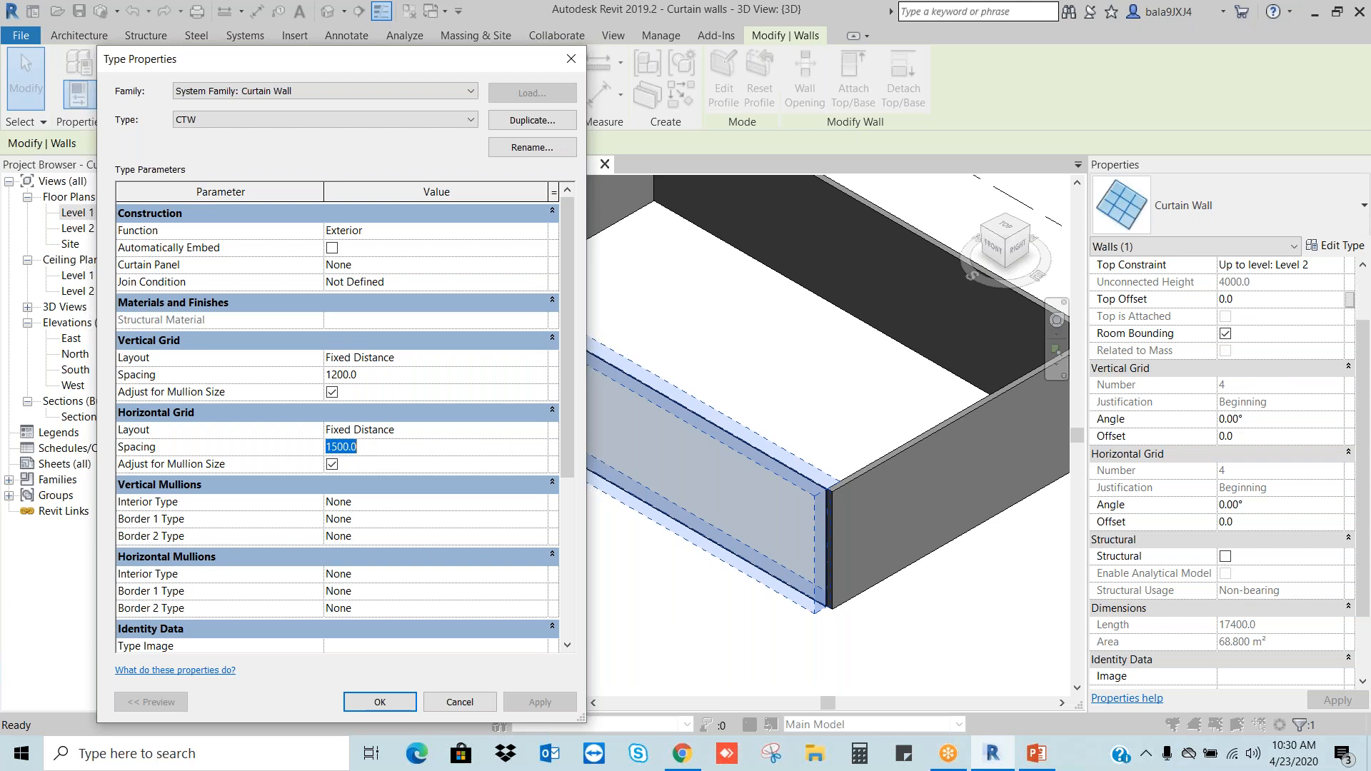
{"action": "type", "text": "2000"}
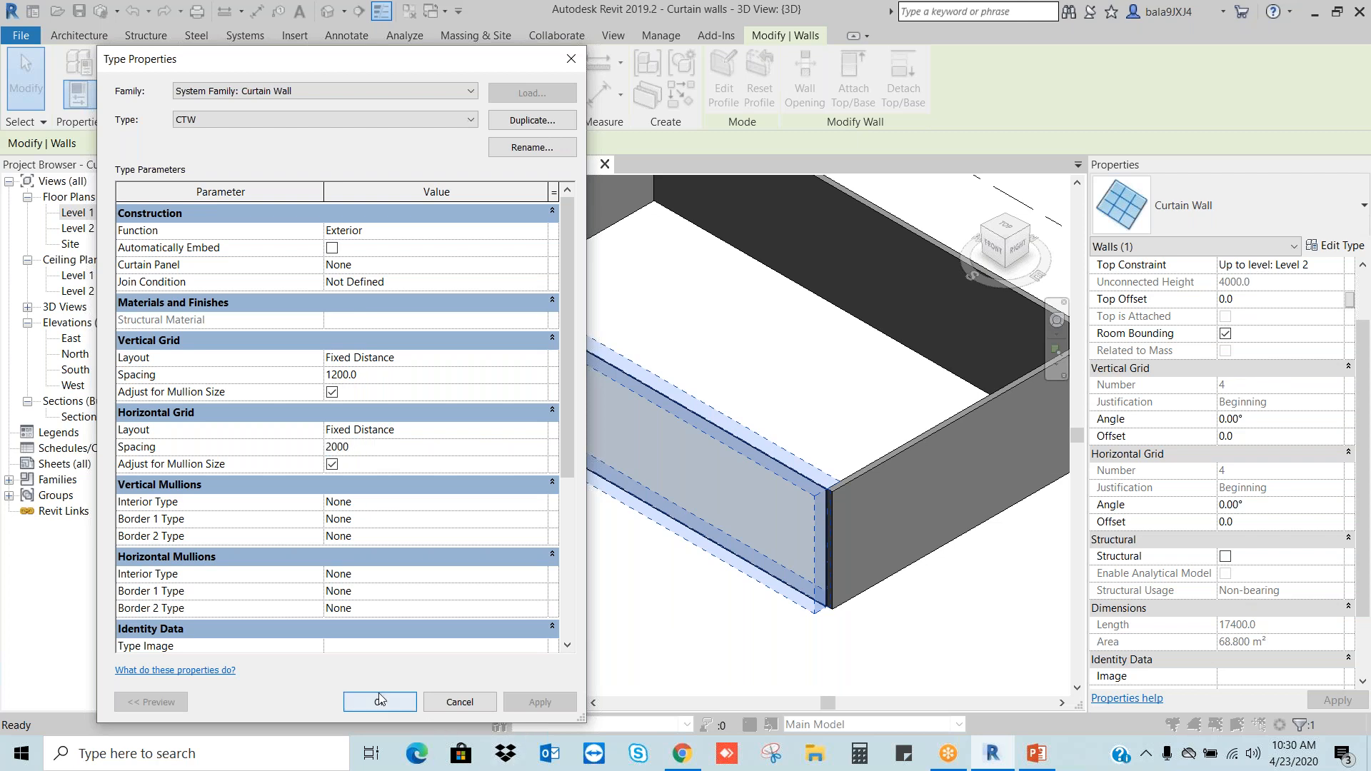
{"action": "left_click", "coordinate": [380, 702]}
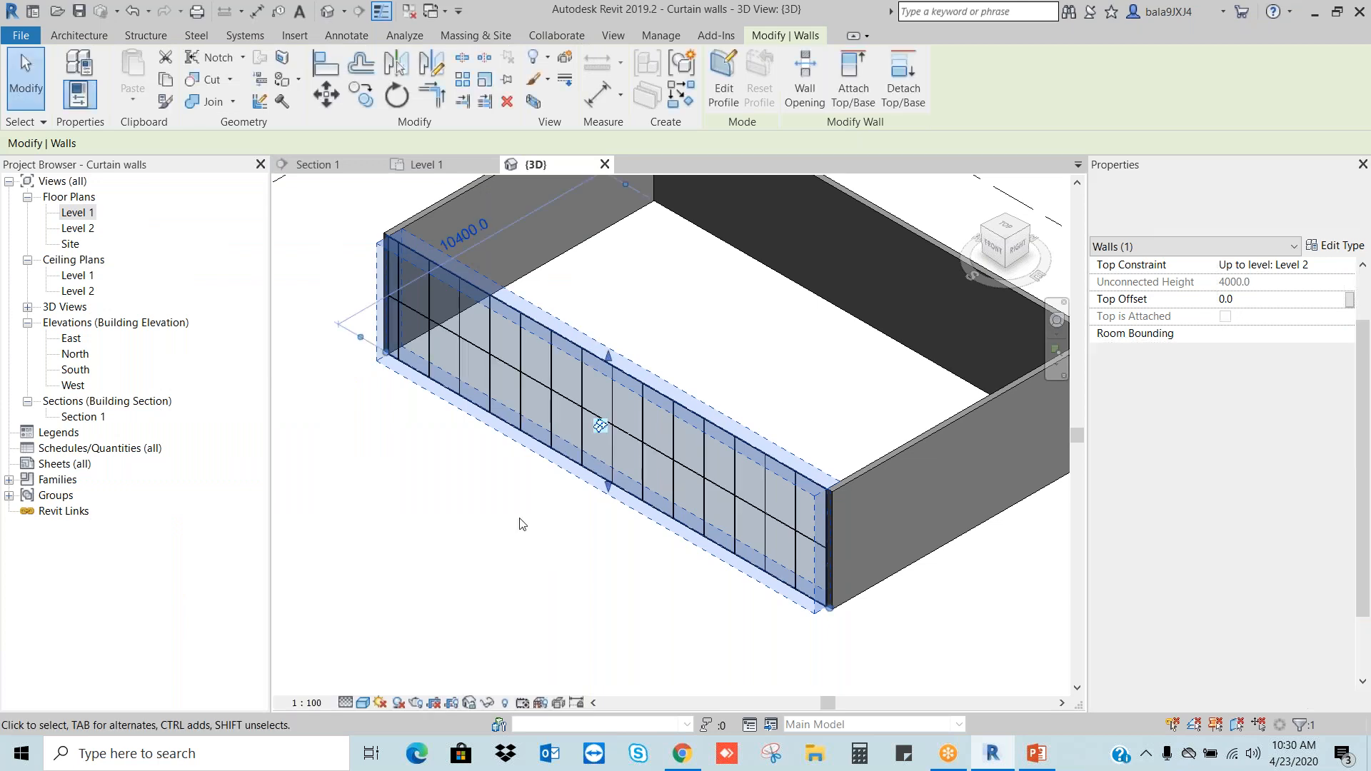
{"action": "left_click", "coordinate": [520, 521]}
{"action": "scroll", "coordinate": [764, 491], "scroll_direction": "up", "scroll_amount": 2}
{"action": "key", "text": "Escape"}
Step: Try placing 50 x 150mm rectangular mullions on all grid lines of the room's front curtain wall
{"action": "scroll", "coordinate": [870, 537], "scroll_direction": "up", "scroll_amount": 3}
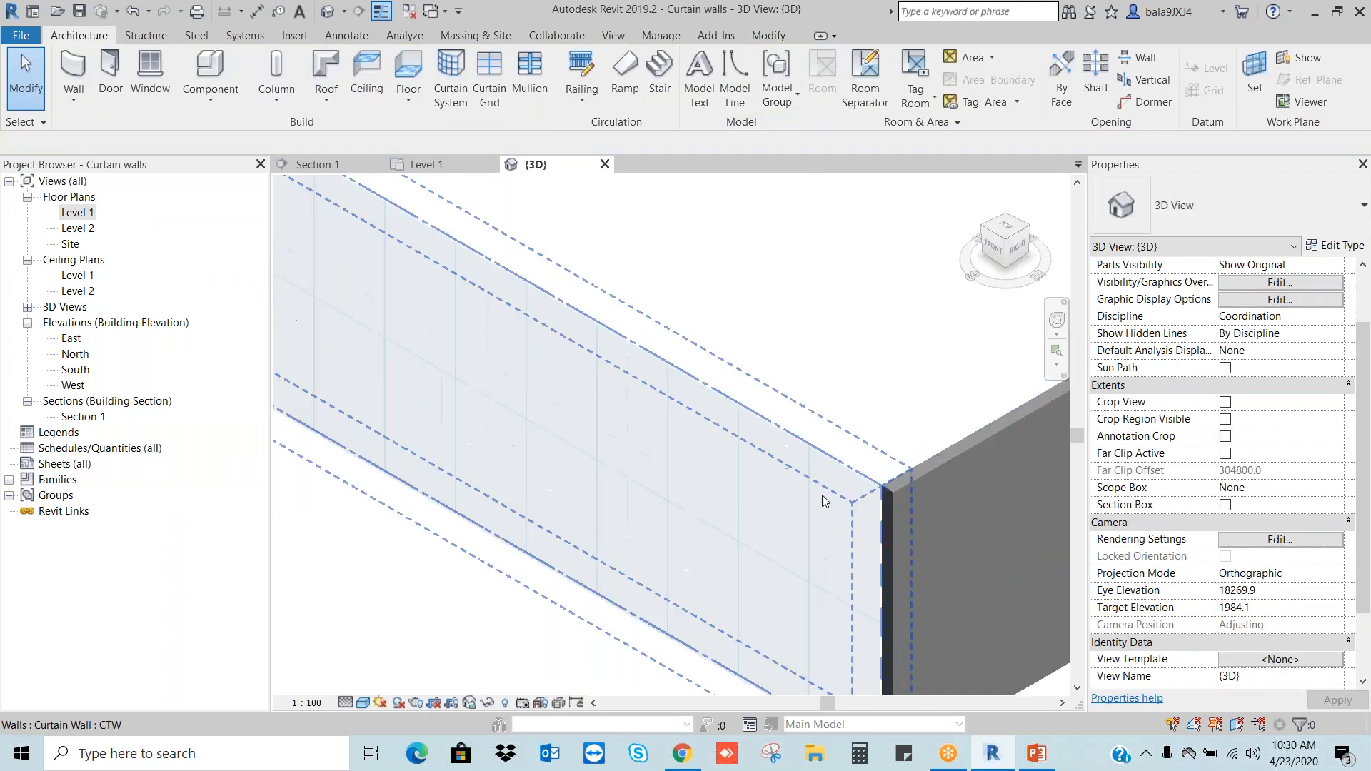
{"action": "scroll", "coordinate": [831, 490], "scroll_direction": "down", "scroll_amount": 4}
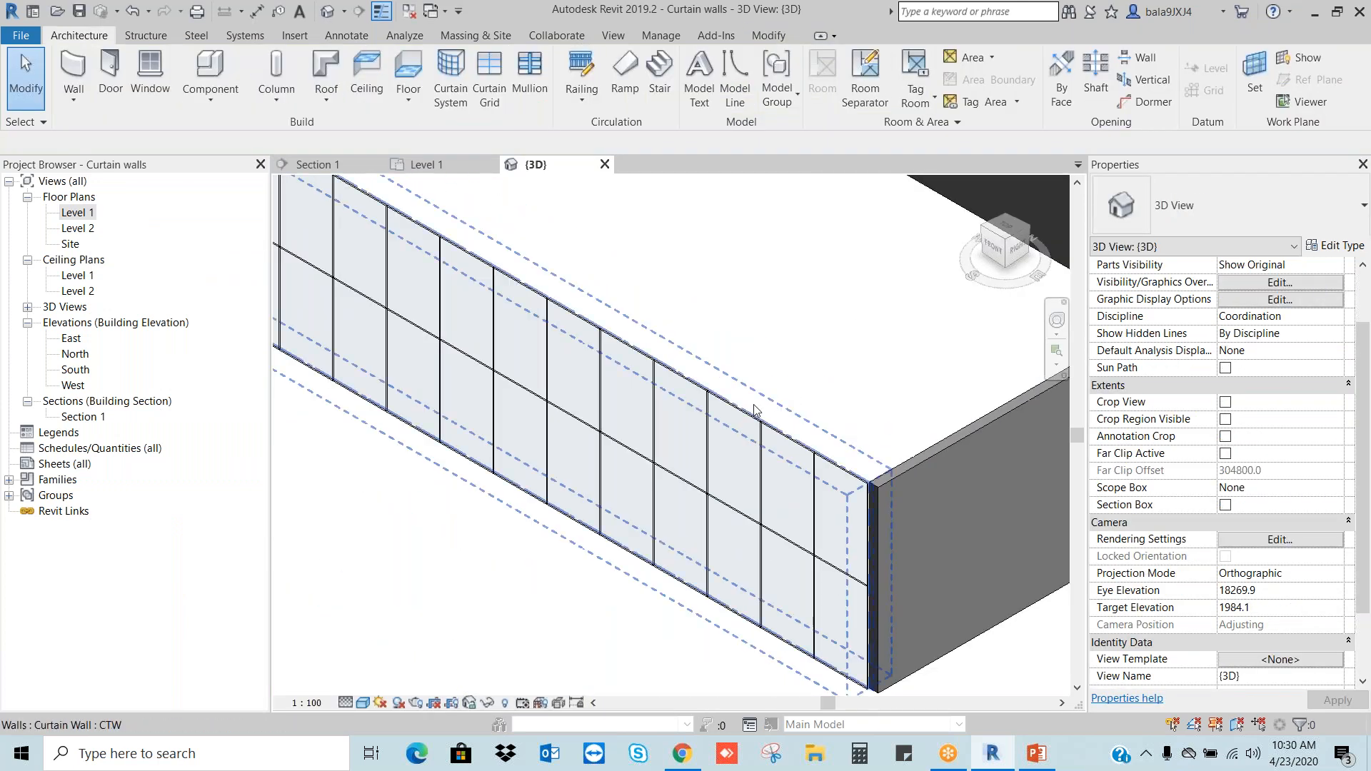
{"action": "scroll", "coordinate": [748, 413], "scroll_direction": "down", "scroll_amount": 3}
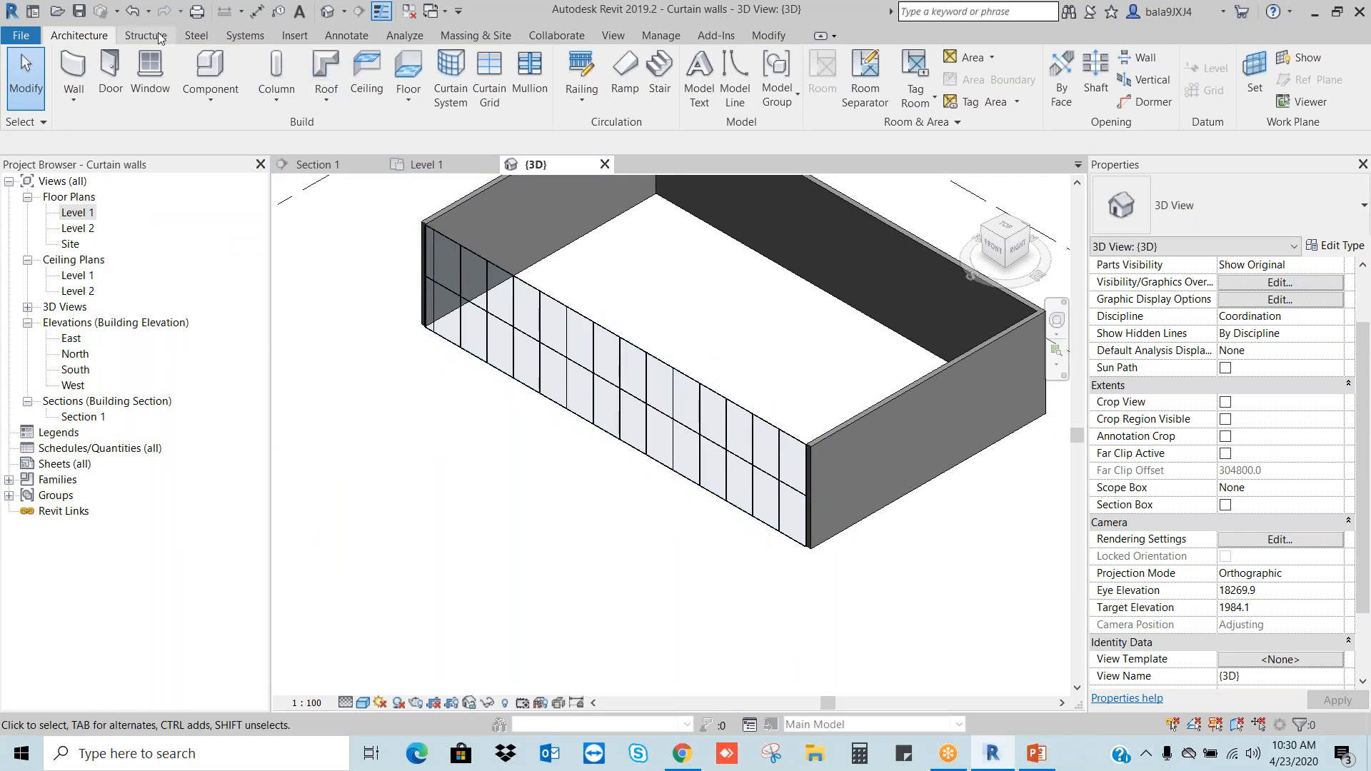
{"action": "left_click", "coordinate": [530, 78]}
{"action": "left_click", "coordinate": [812, 87]}
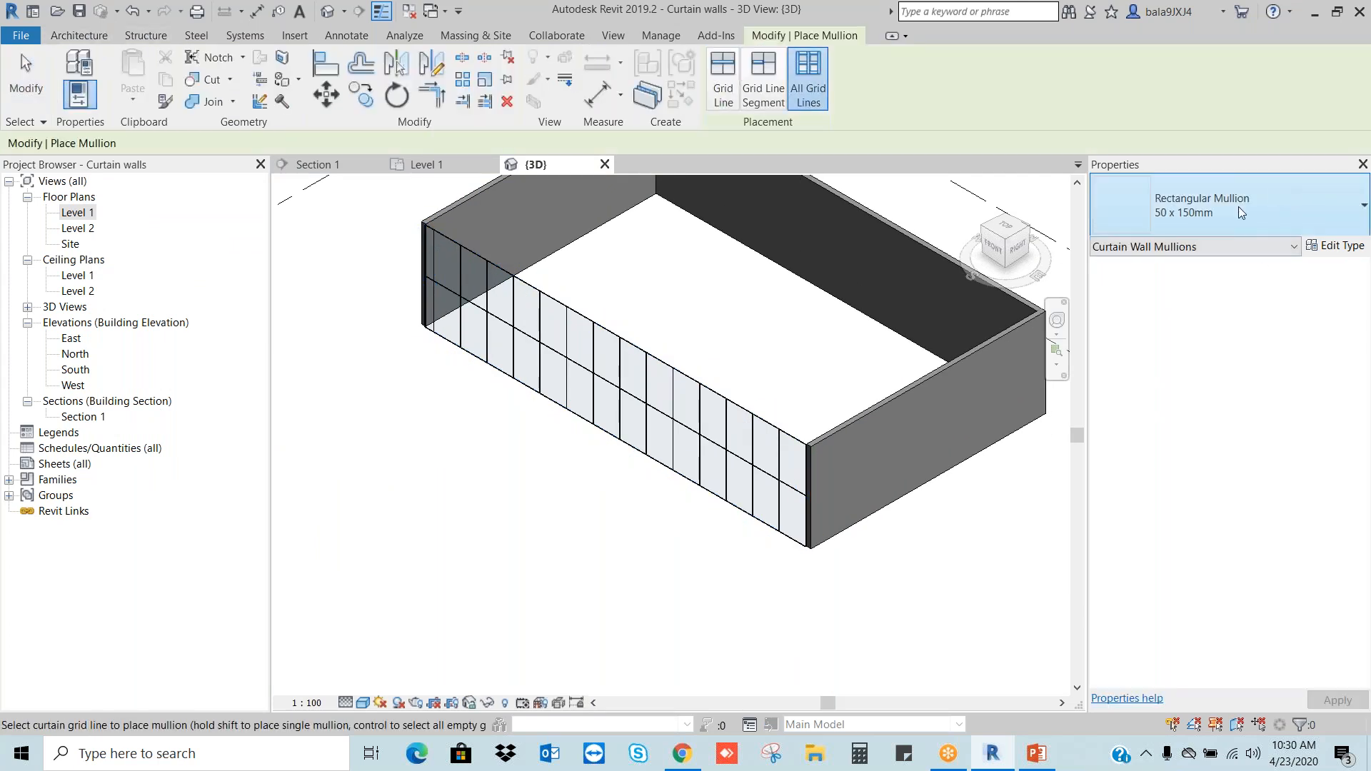
{"action": "left_click", "coordinate": [723, 400]}
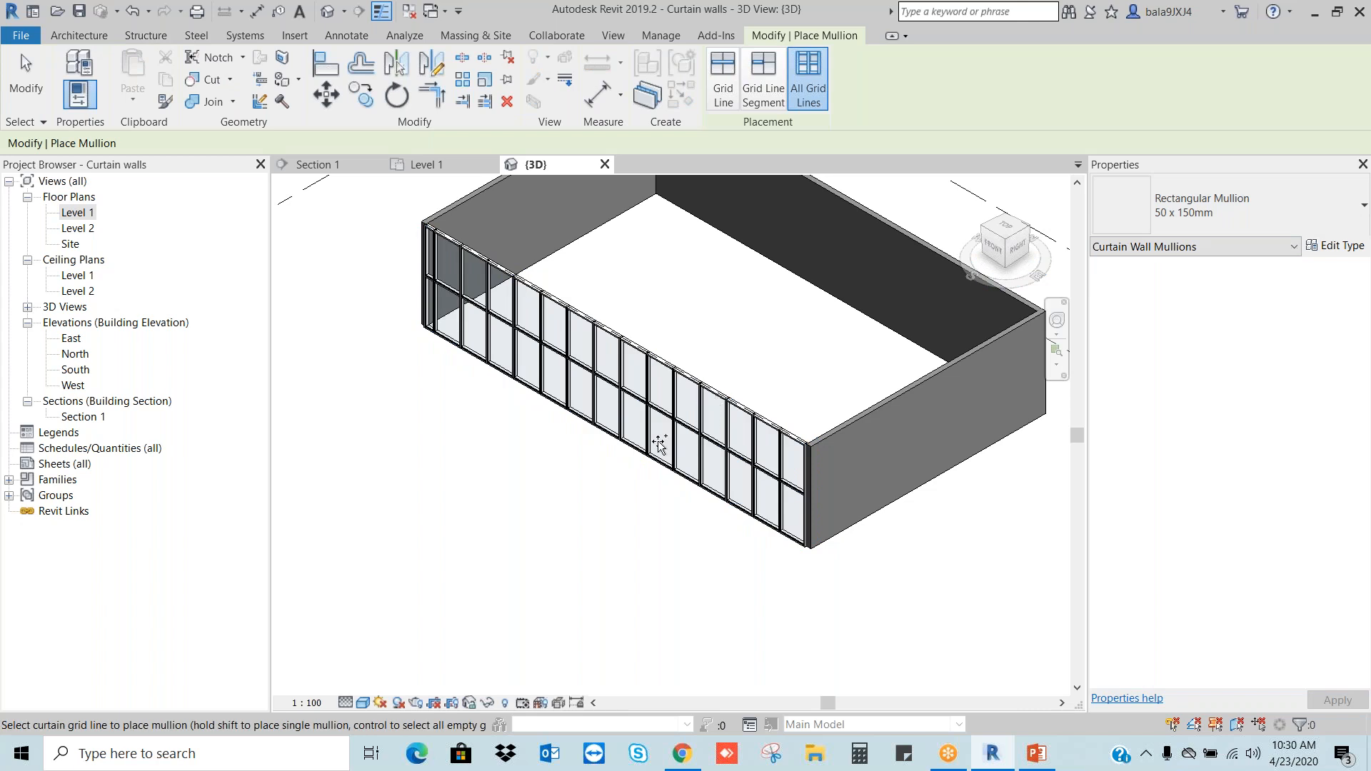
{"action": "key", "text": "Escape"}
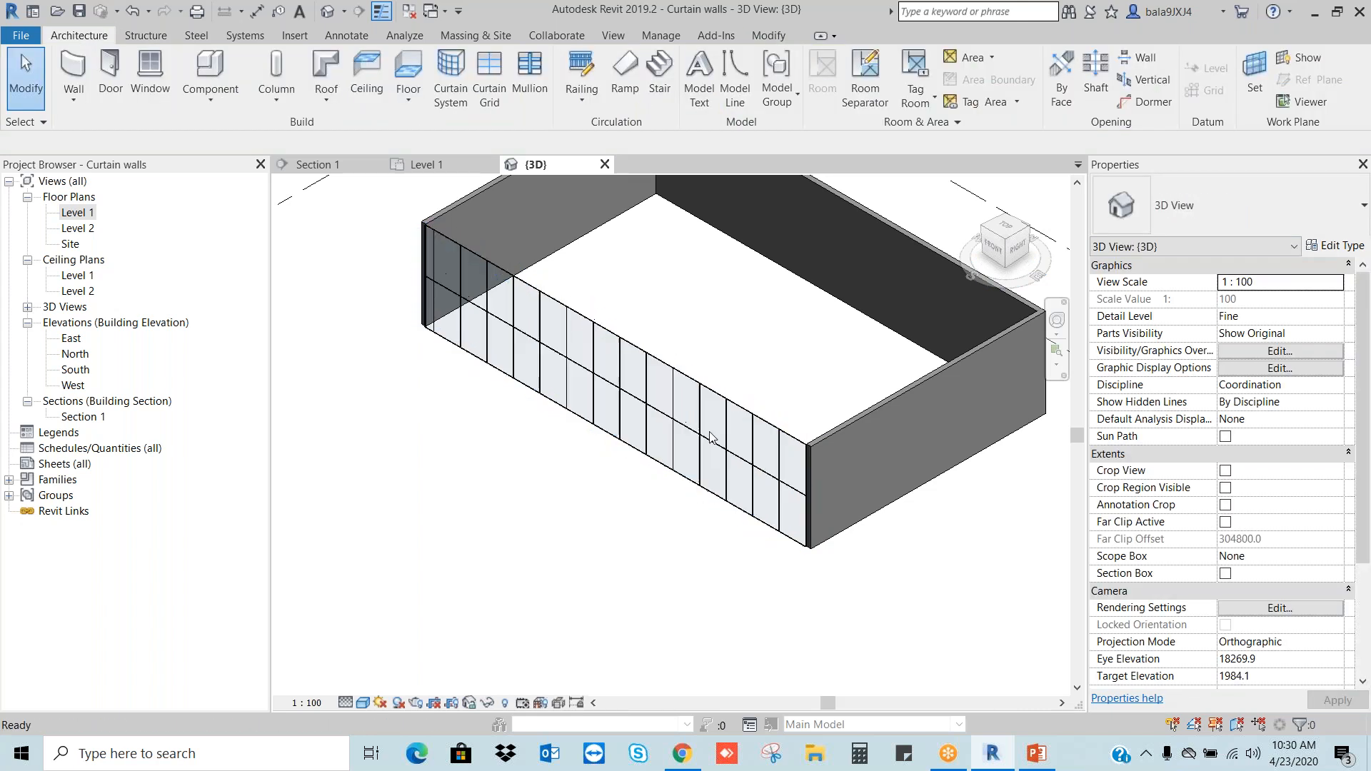
Step: Set the CTW type's vertical and horizontal interior mullions to Rectangular Mullion : 30mm Square, accept the changes and deselect the wall
{"action": "left_click", "coordinate": [1335, 246]}
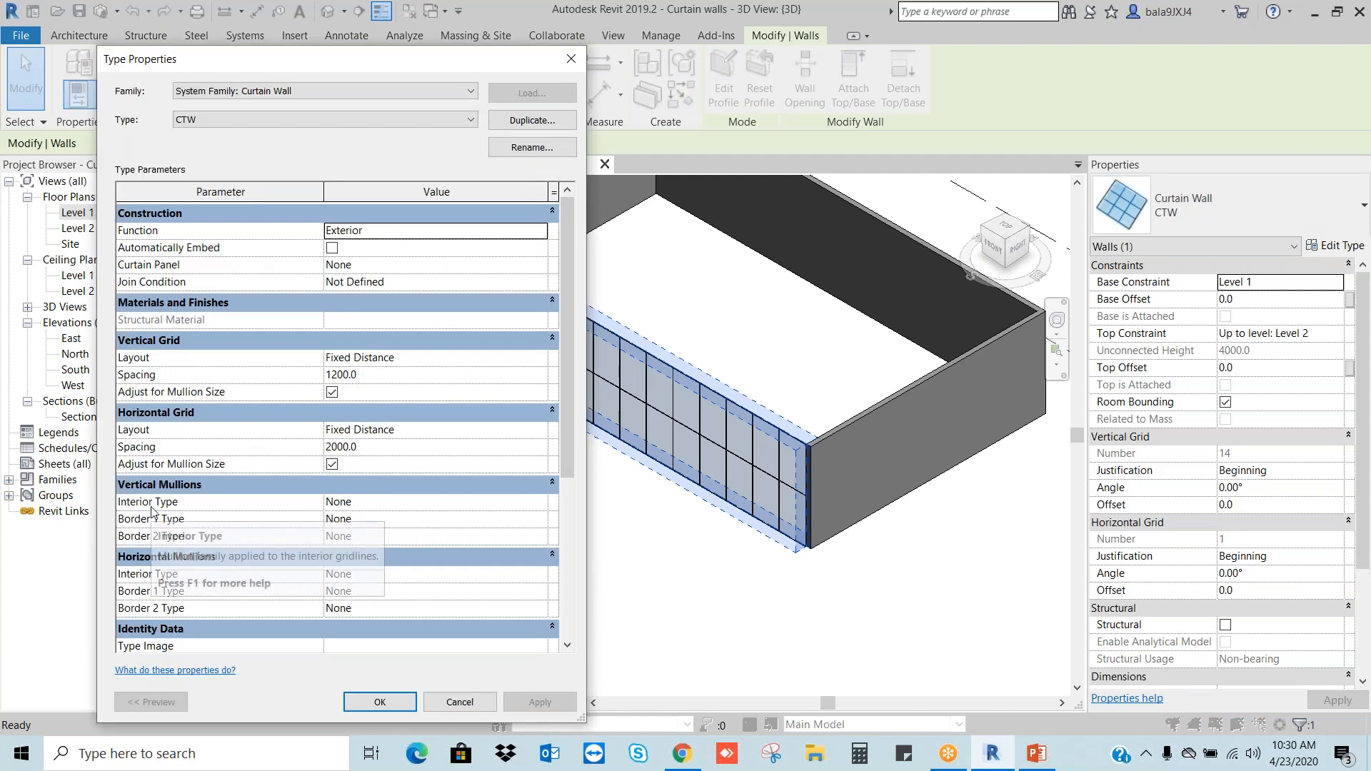
{"action": "left_click", "coordinate": [541, 506]}
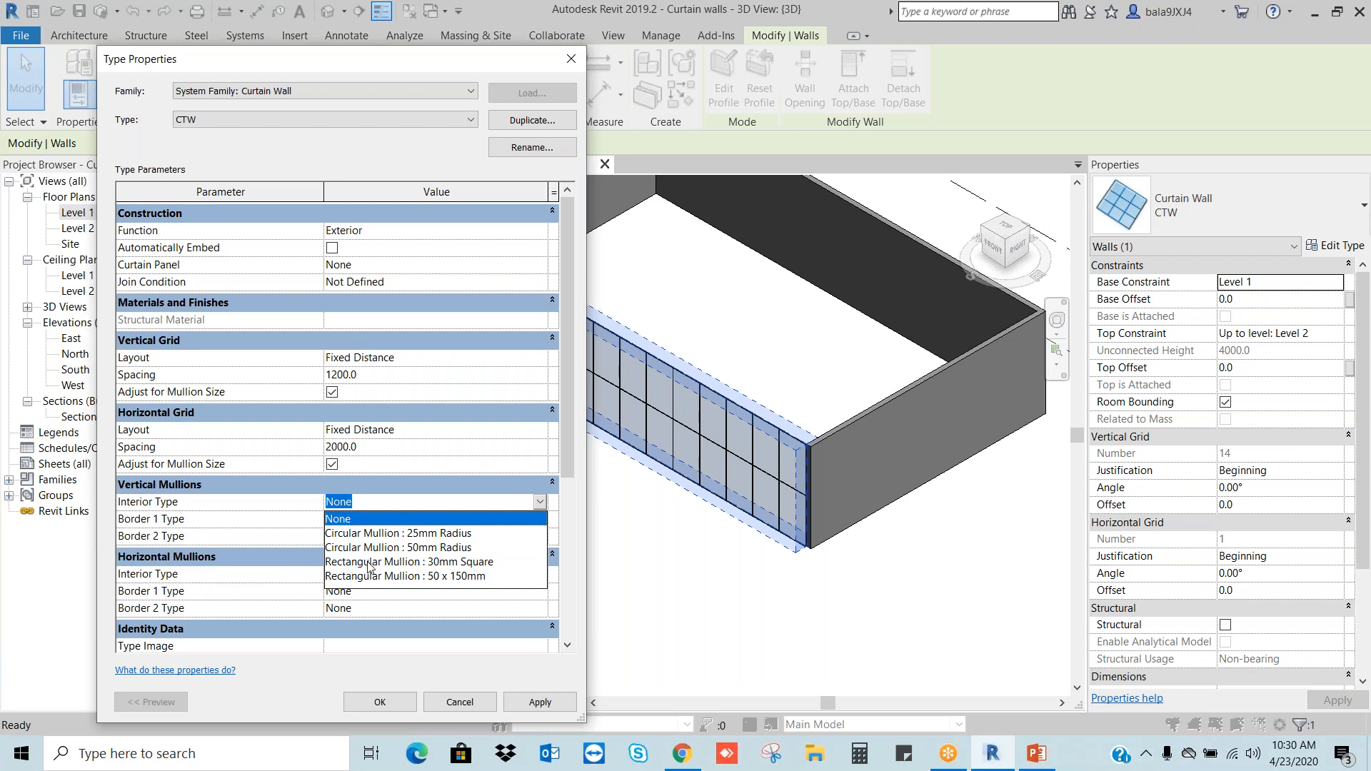
{"action": "left_click", "coordinate": [451, 563]}
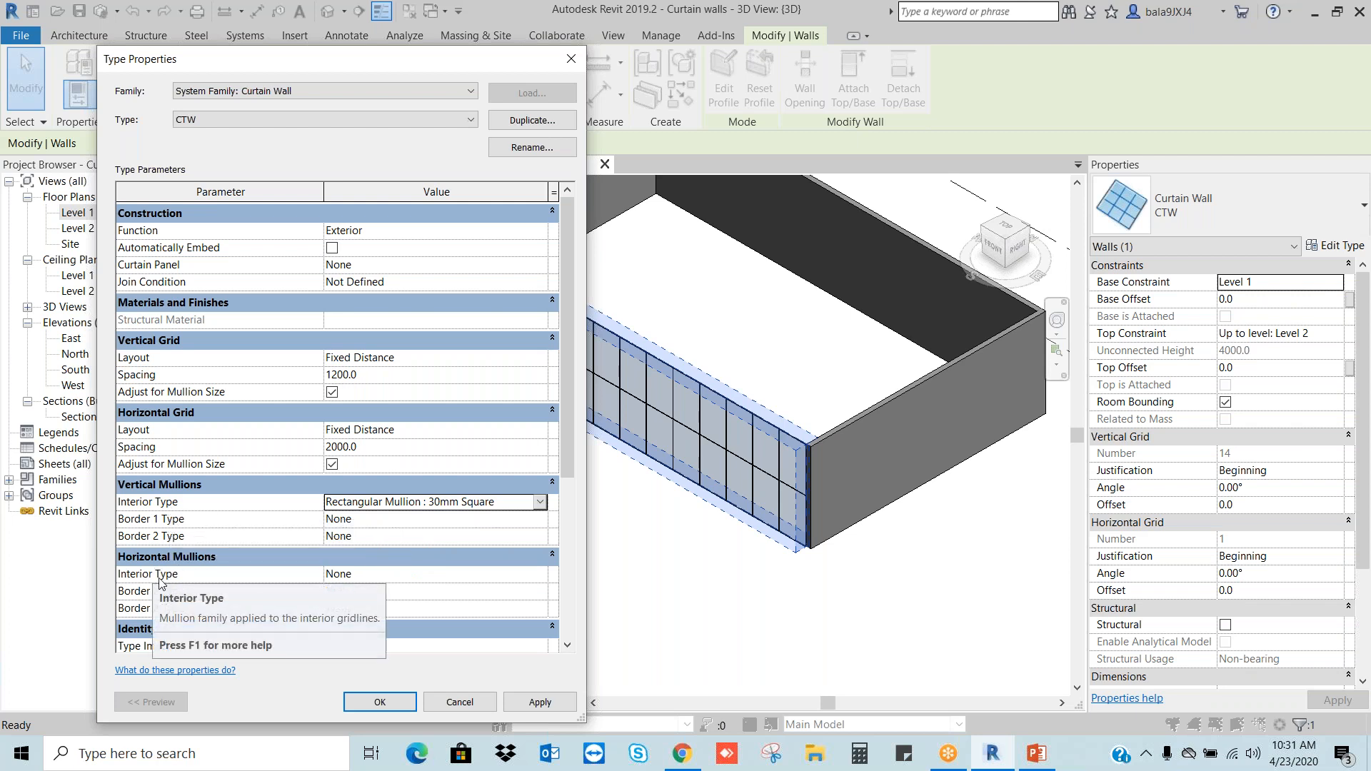
{"action": "left_click", "coordinate": [538, 576]}
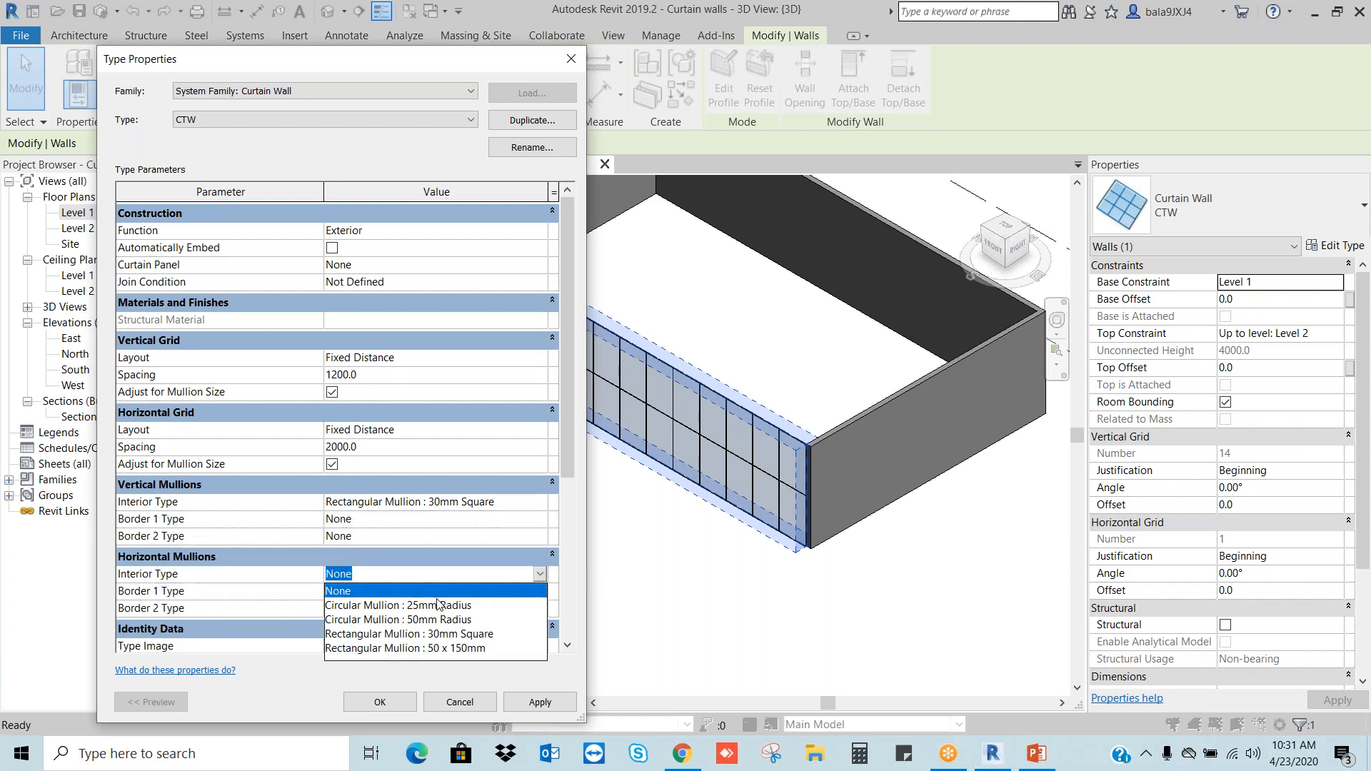
{"action": "left_click", "coordinate": [442, 634]}
{"action": "left_click", "coordinate": [553, 705]}
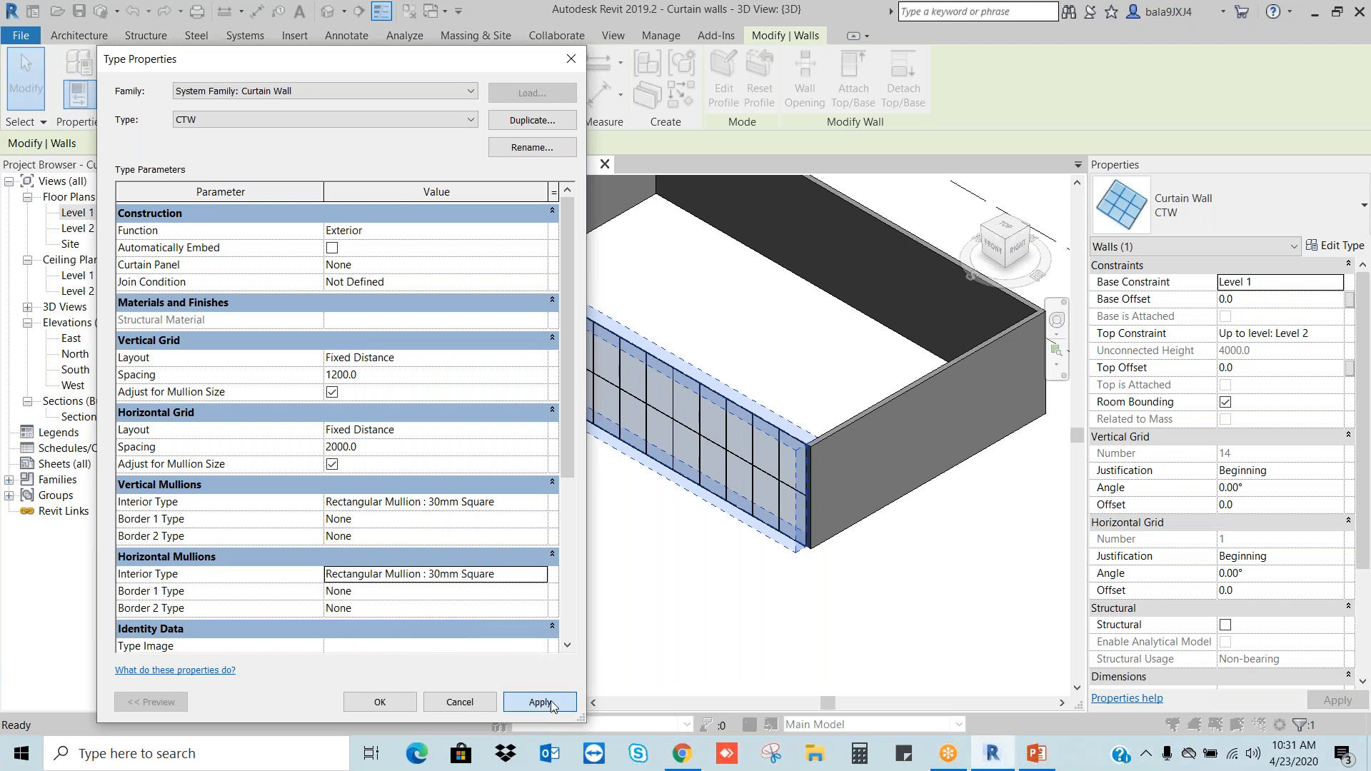
{"action": "left_click", "coordinate": [393, 701]}
{"action": "key", "text": "Escape"}
Step: Examine the interior mullions of the room's front curtain wall up close and across its whole length
{"action": "scroll", "coordinate": [808, 426], "scroll_direction": "up", "scroll_amount": 8}
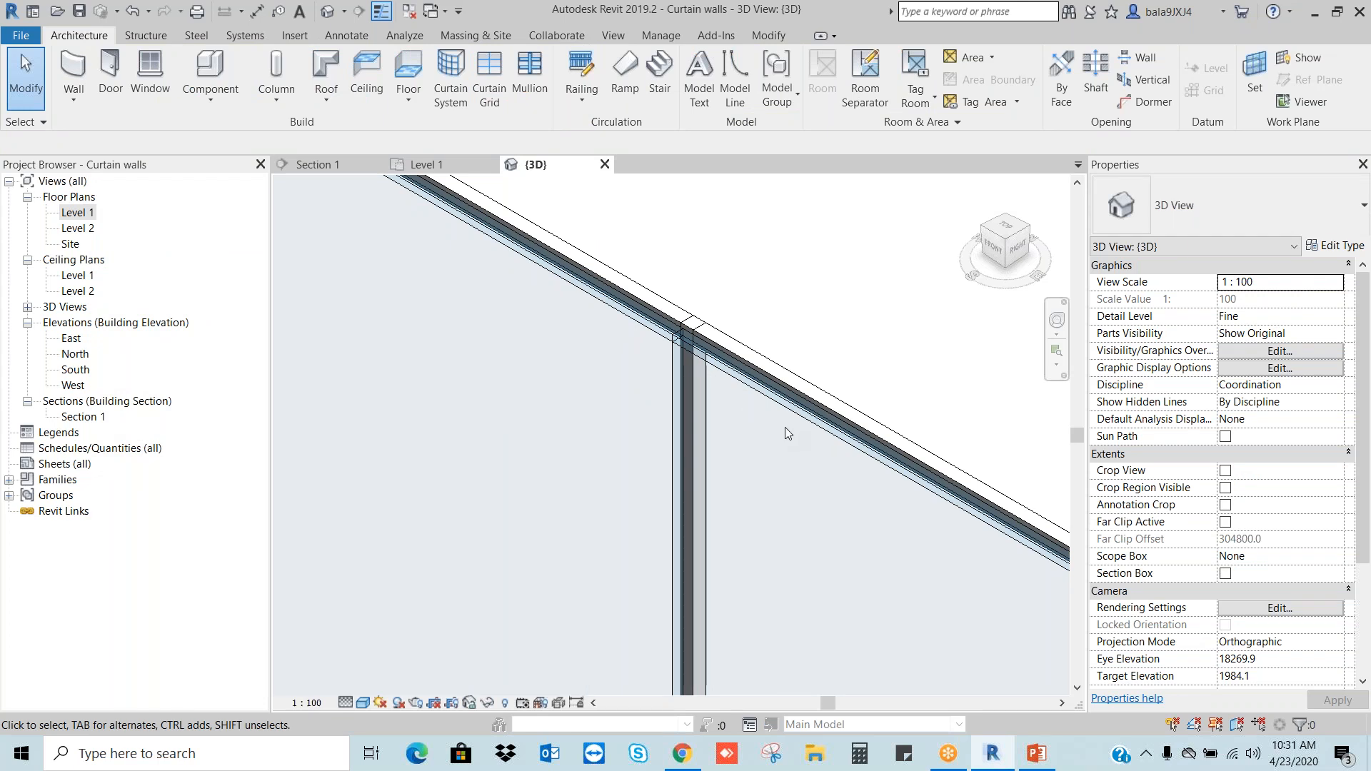
{"action": "scroll", "coordinate": [787, 357], "scroll_direction": "down", "scroll_amount": 3}
{"action": "middle_click_drag", "start_coordinate": [800, 400], "coordinate": [991, 230]}
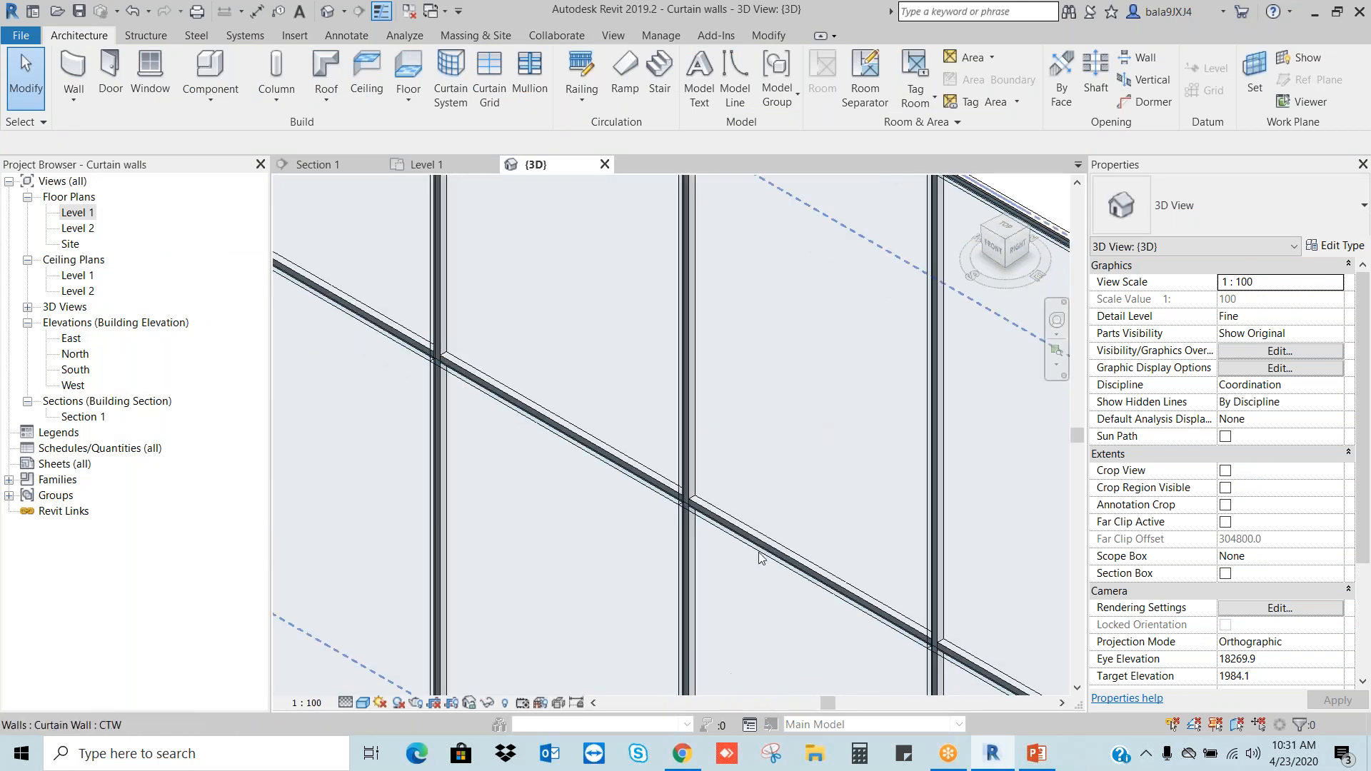
{"action": "scroll", "coordinate": [757, 550], "scroll_direction": "up", "scroll_amount": 4}
{"action": "scroll", "coordinate": [643, 471], "scroll_direction": "down", "scroll_amount": 7}
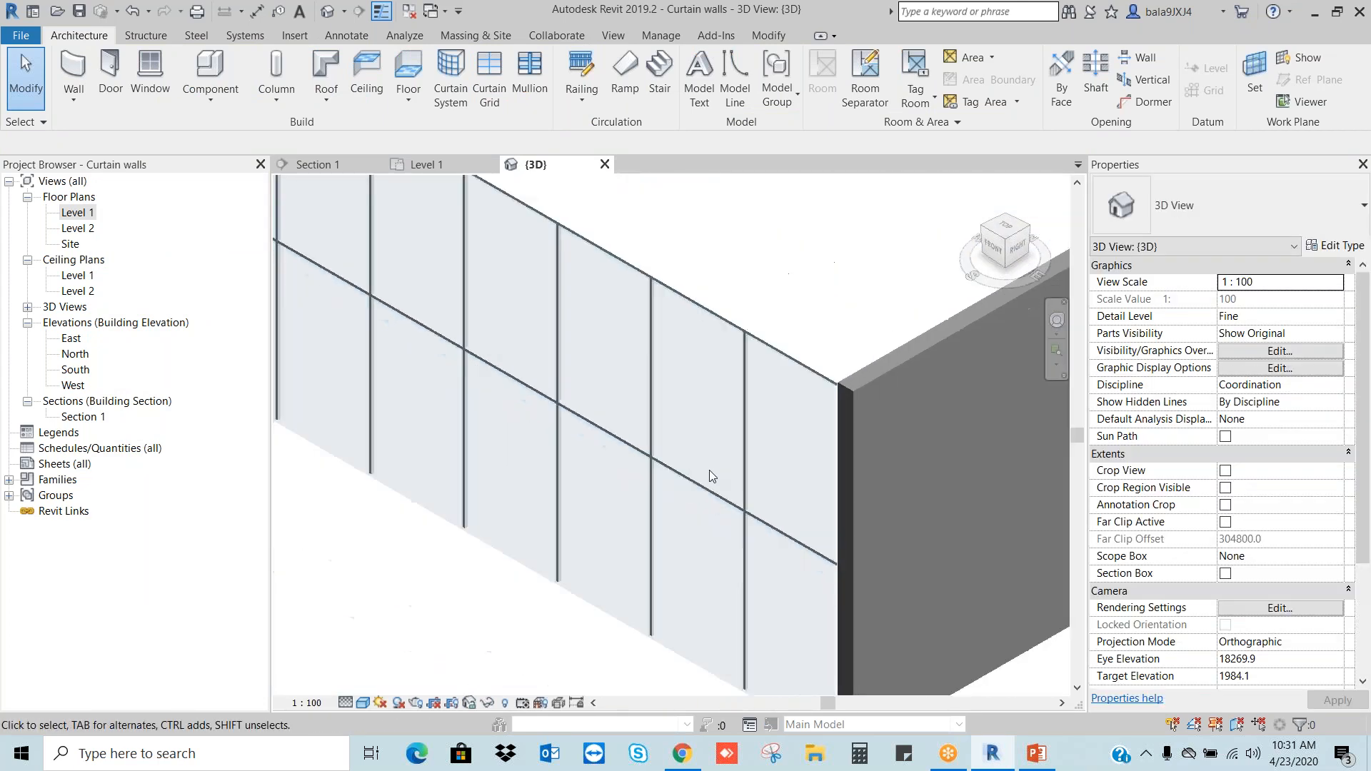
{"action": "scroll", "coordinate": [709, 470], "scroll_direction": "down", "scroll_amount": 4}
{"action": "middle_click_drag", "start_coordinate": [627, 339], "coordinate": [746, 425]}
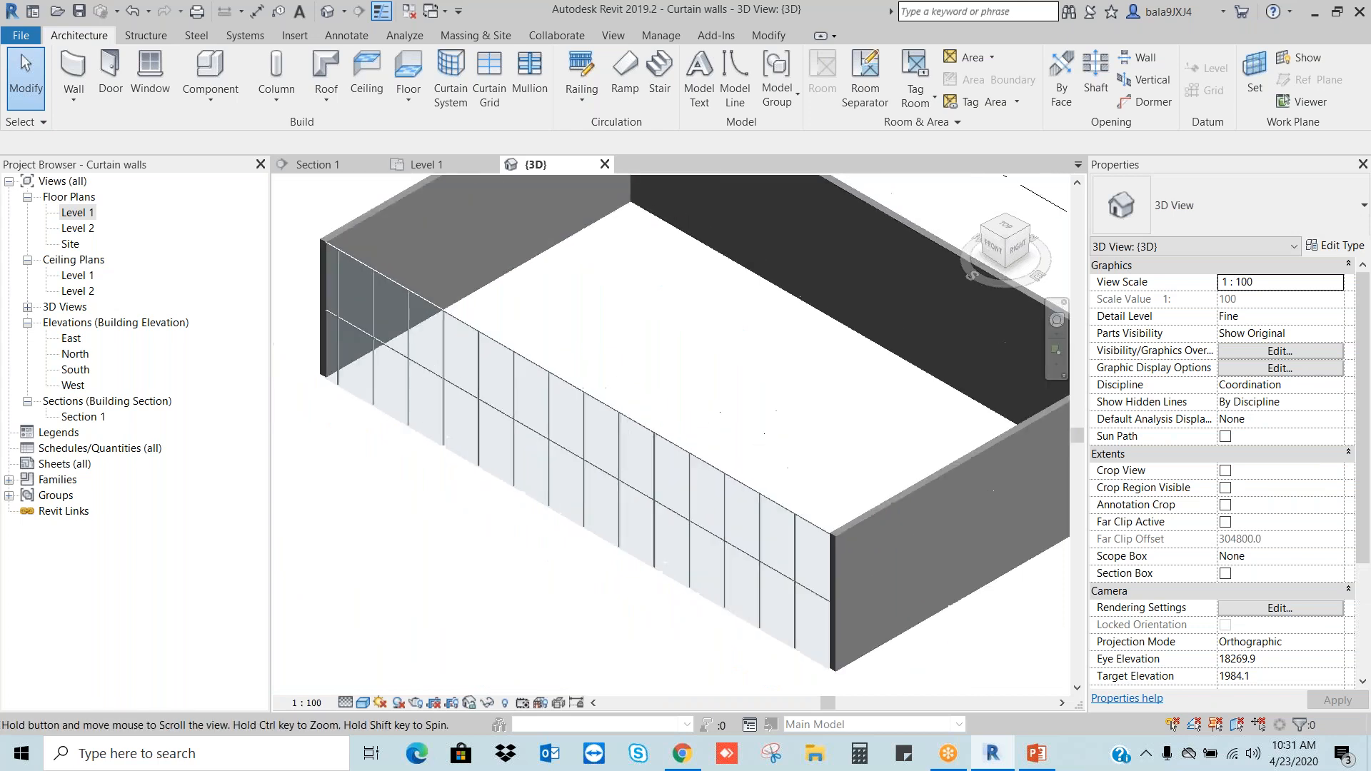
Step: Set the interior type of both the vertical and horizontal mullions in the front wall's CTW type to Rectangular Mullion : 50 x 150mm
{"action": "left_click", "coordinate": [571, 457]}
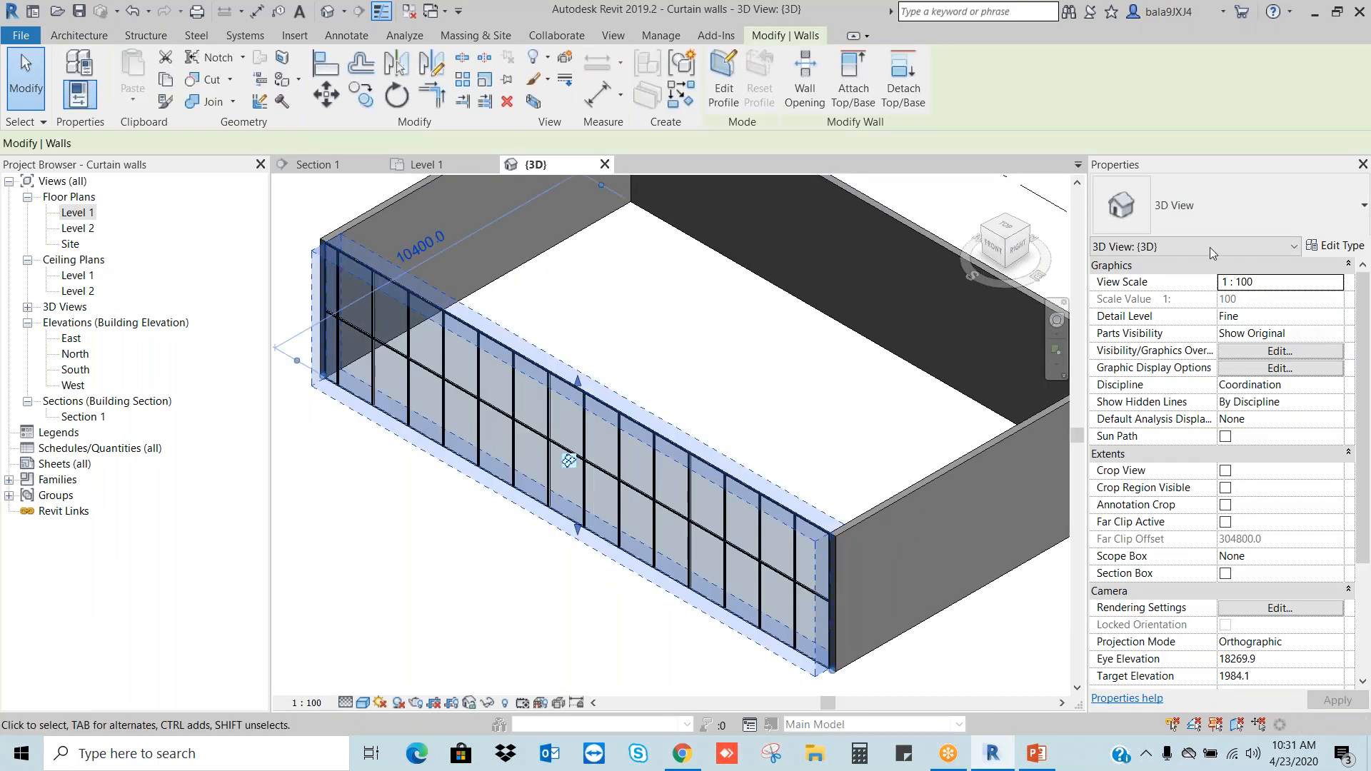
{"action": "left_click", "coordinate": [1335, 246]}
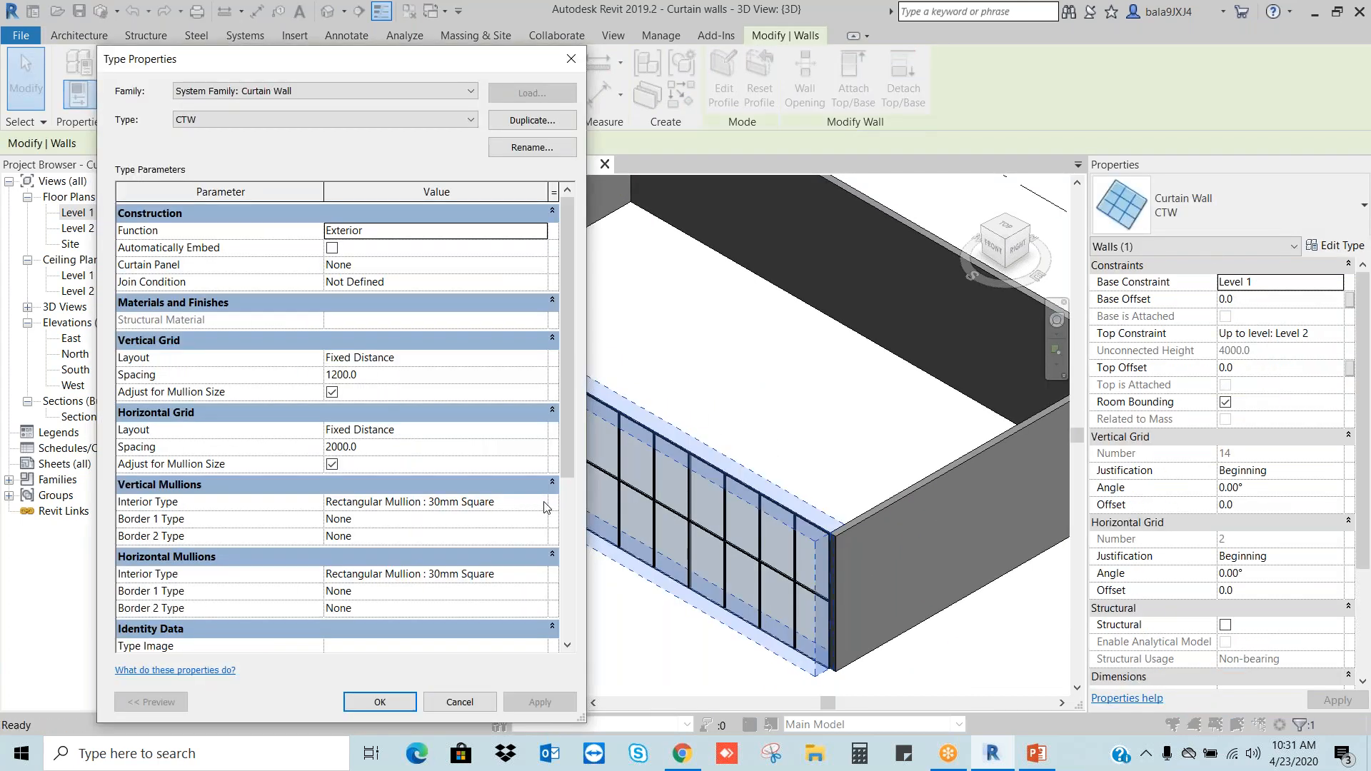
{"action": "left_click", "coordinate": [546, 504]}
{"action": "left_click", "coordinate": [464, 578]}
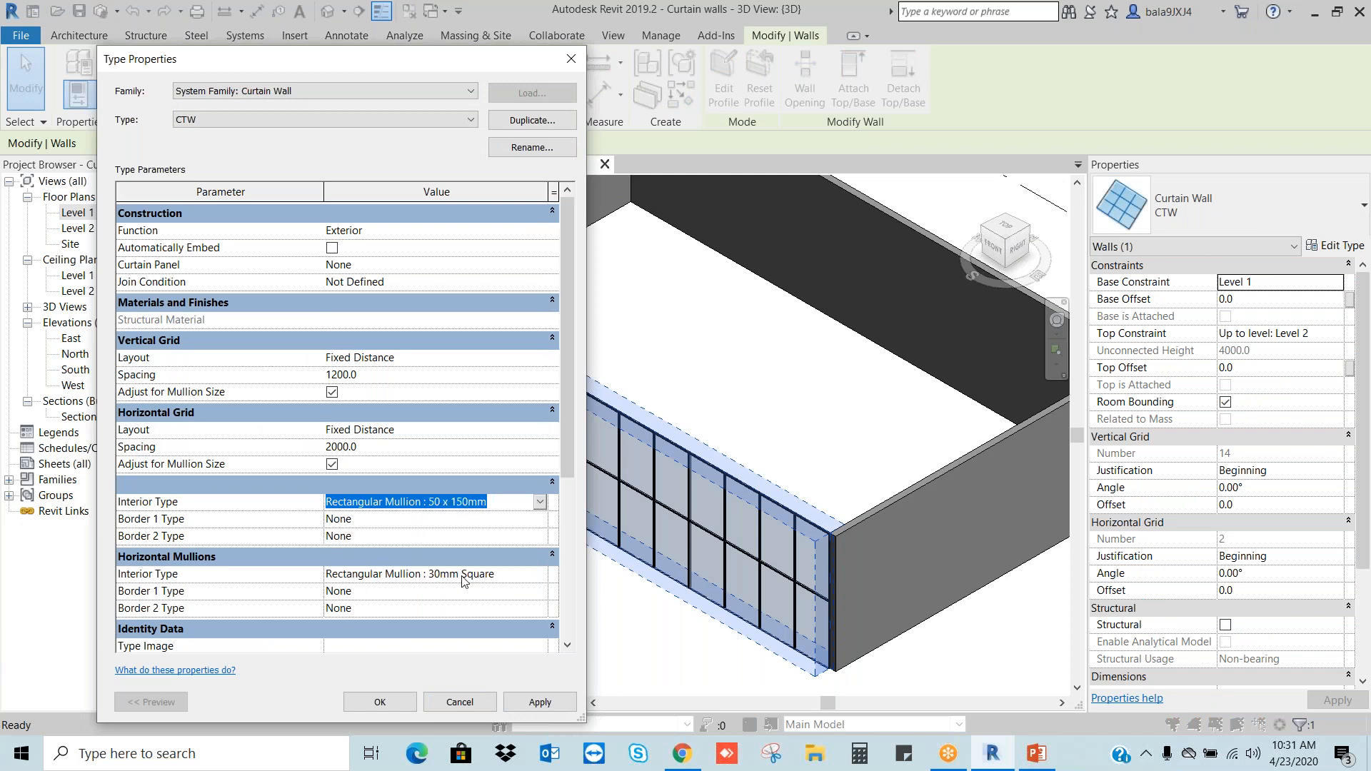
{"action": "left_click", "coordinate": [540, 574]}
{"action": "left_click", "coordinate": [540, 575]}
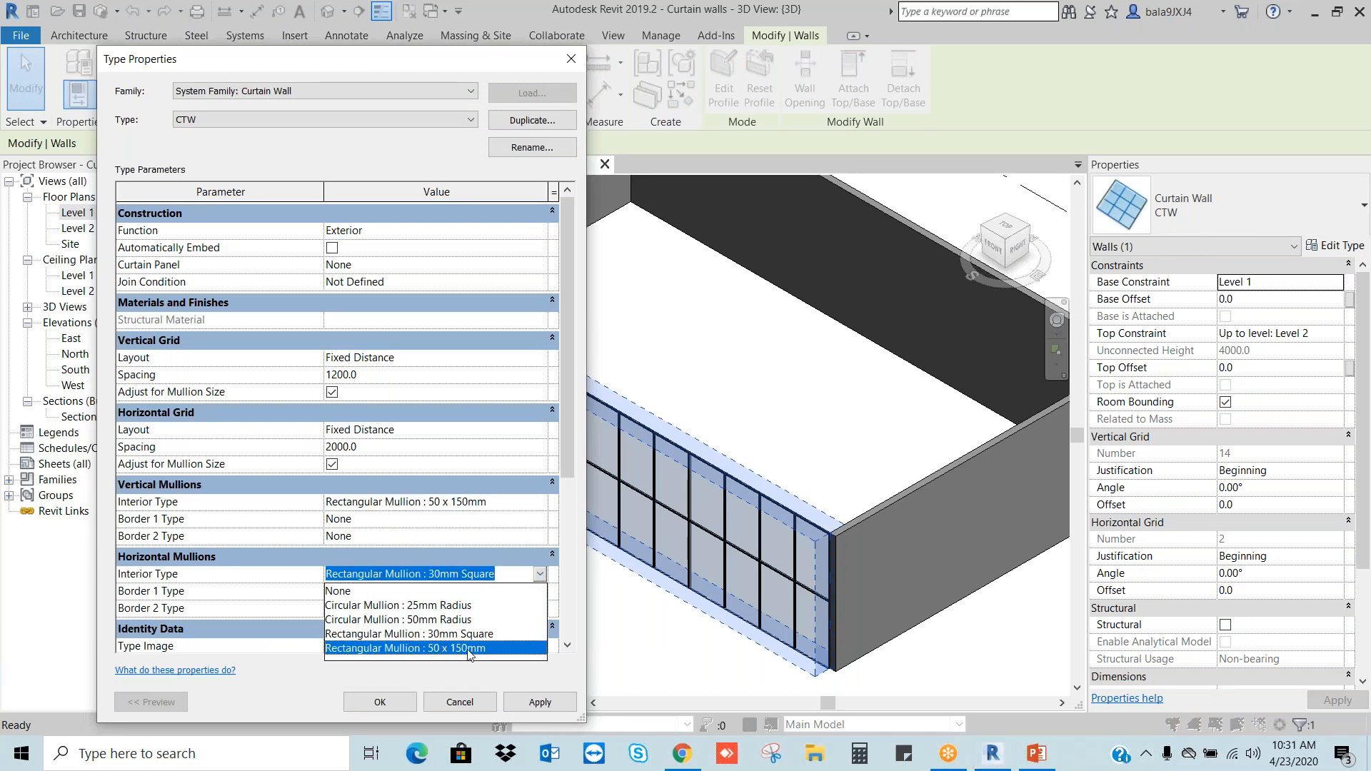
{"action": "left_click", "coordinate": [468, 646]}
Step: Set the CTW type's vertical mullion Border 1 and Border 2 types to Rectangular Mullion : 50 x 150mm
{"action": "left_click", "coordinate": [541, 520]}
{"action": "left_click", "coordinate": [540, 520]}
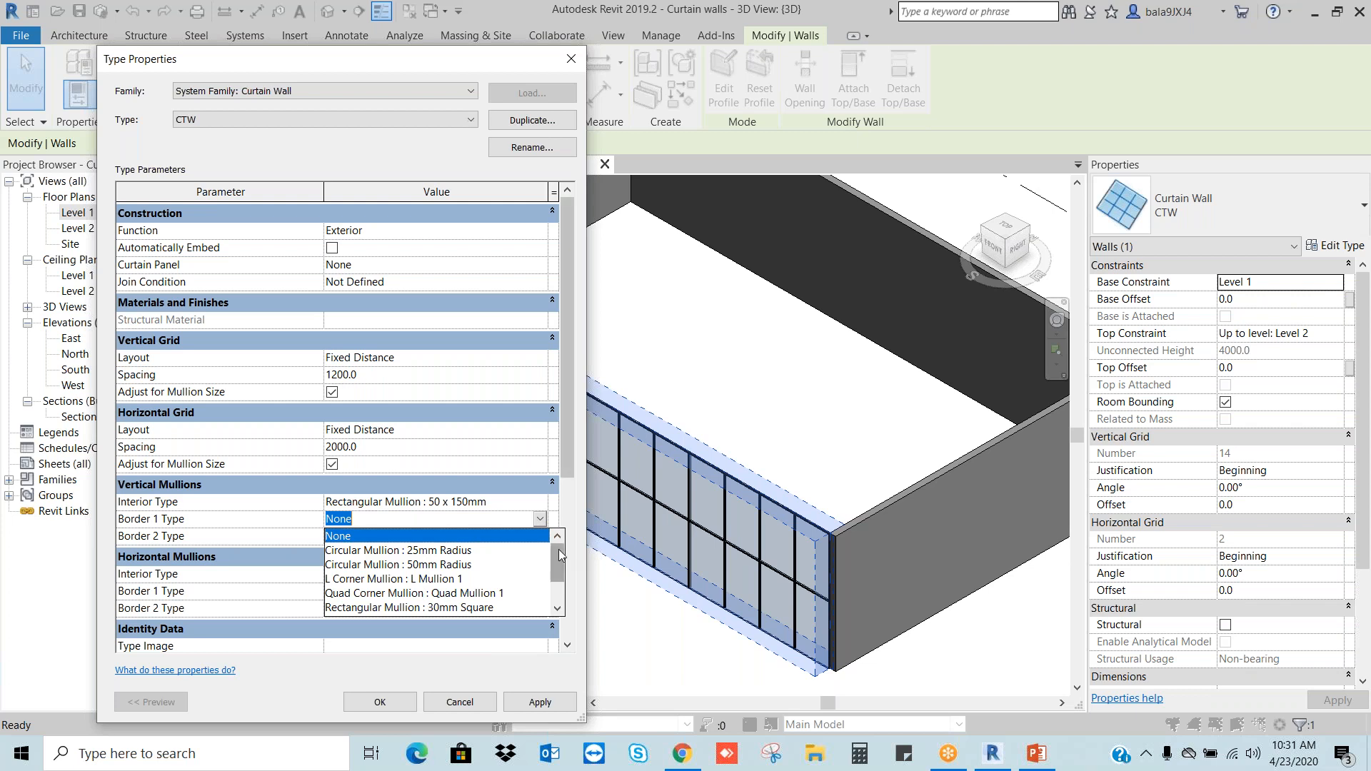
{"action": "left_click_drag", "start_coordinate": [563, 556], "coordinate": [560, 574]}
{"action": "left_click", "coordinate": [484, 580]}
{"action": "left_click", "coordinate": [545, 541]}
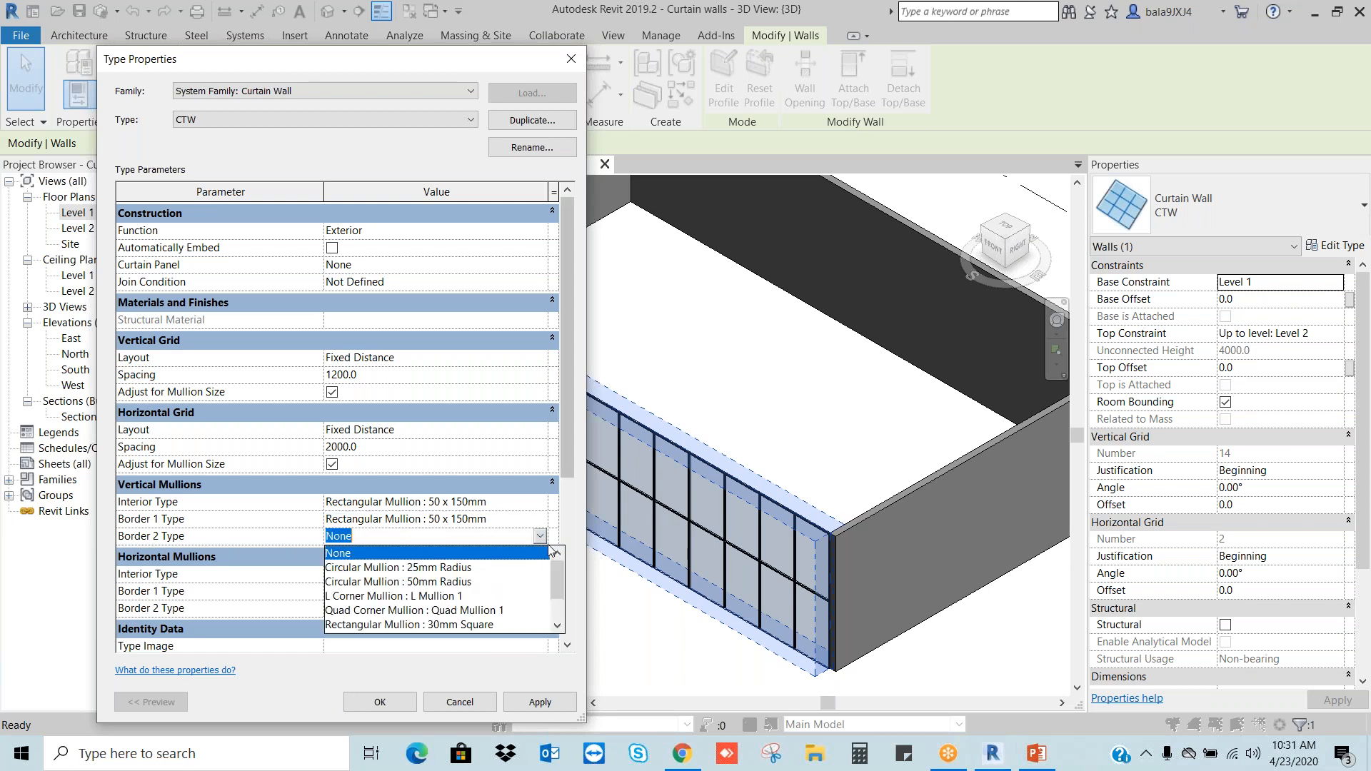
{"action": "left_click_drag", "start_coordinate": [556, 568], "coordinate": [558, 581]}
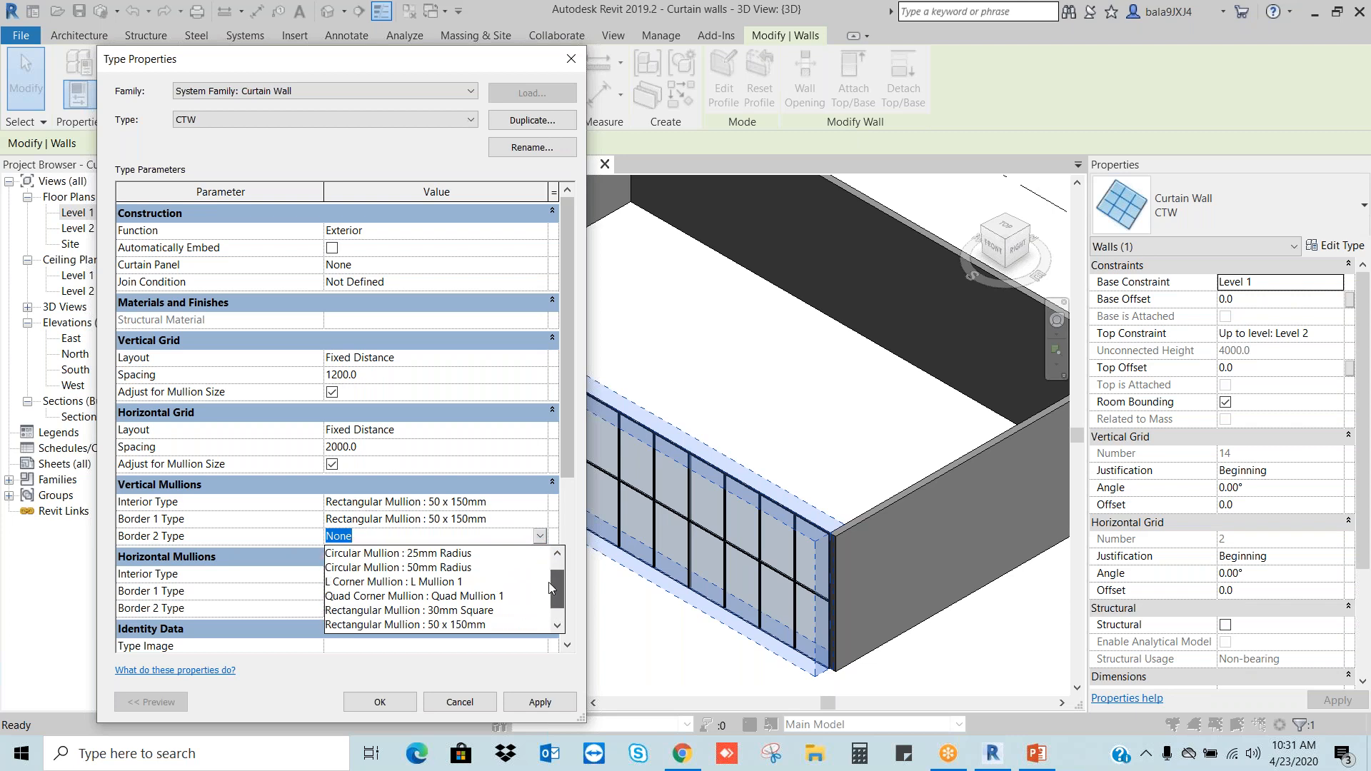
{"action": "left_click", "coordinate": [480, 625]}
Step: Set the CTW type's horizontal mullion Border 1 and Border 2 types to Rectangular Mullion : 50 x 150mm, accept the type changes and deselect the wall
{"action": "left_click", "coordinate": [530, 591]}
{"action": "left_click", "coordinate": [540, 591]}
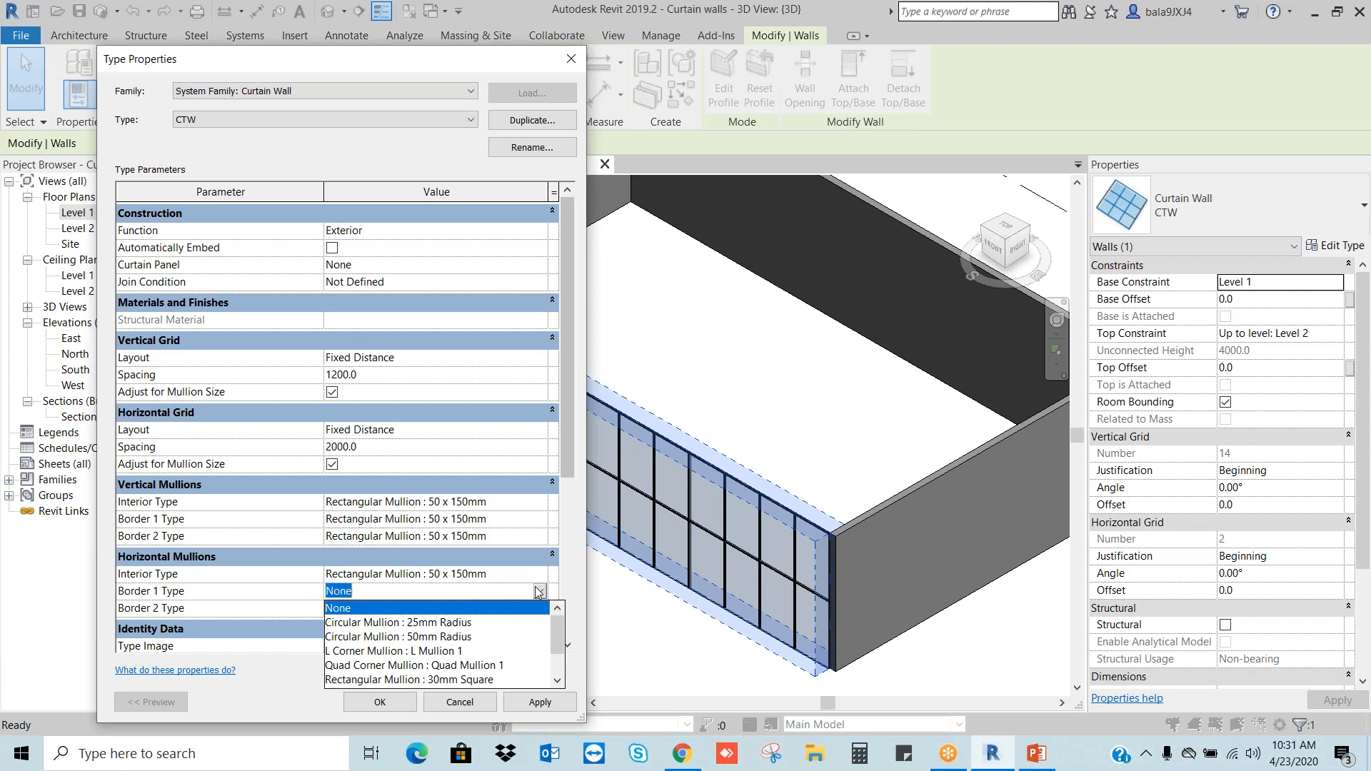
{"action": "scroll", "coordinate": [560, 640], "scroll_direction": "down", "scroll_amount": 1}
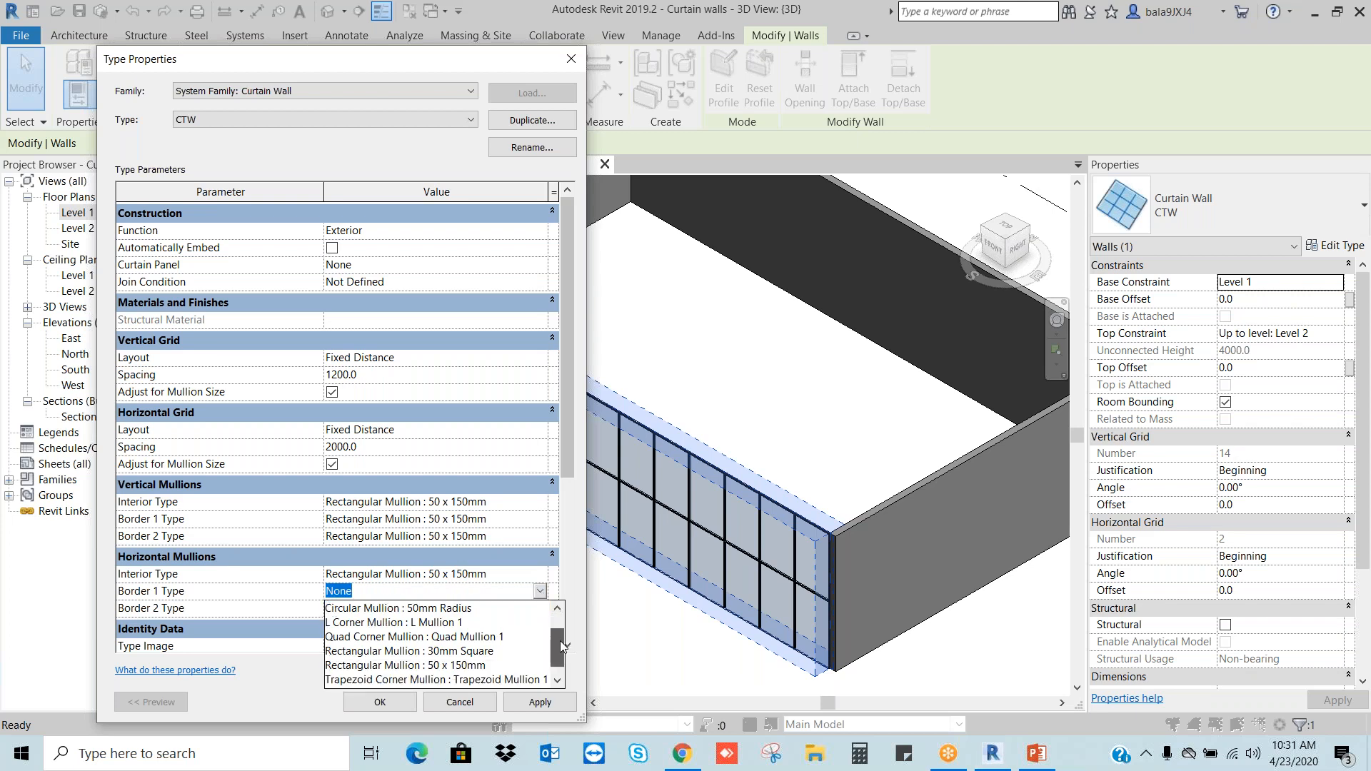
{"action": "left_click", "coordinate": [493, 665]}
{"action": "left_click", "coordinate": [500, 608]}
{"action": "left_click", "coordinate": [540, 608]}
{"action": "scroll", "coordinate": [560, 650], "scroll_direction": "down", "scroll_amount": 2}
{"action": "left_click", "coordinate": [477, 667]}
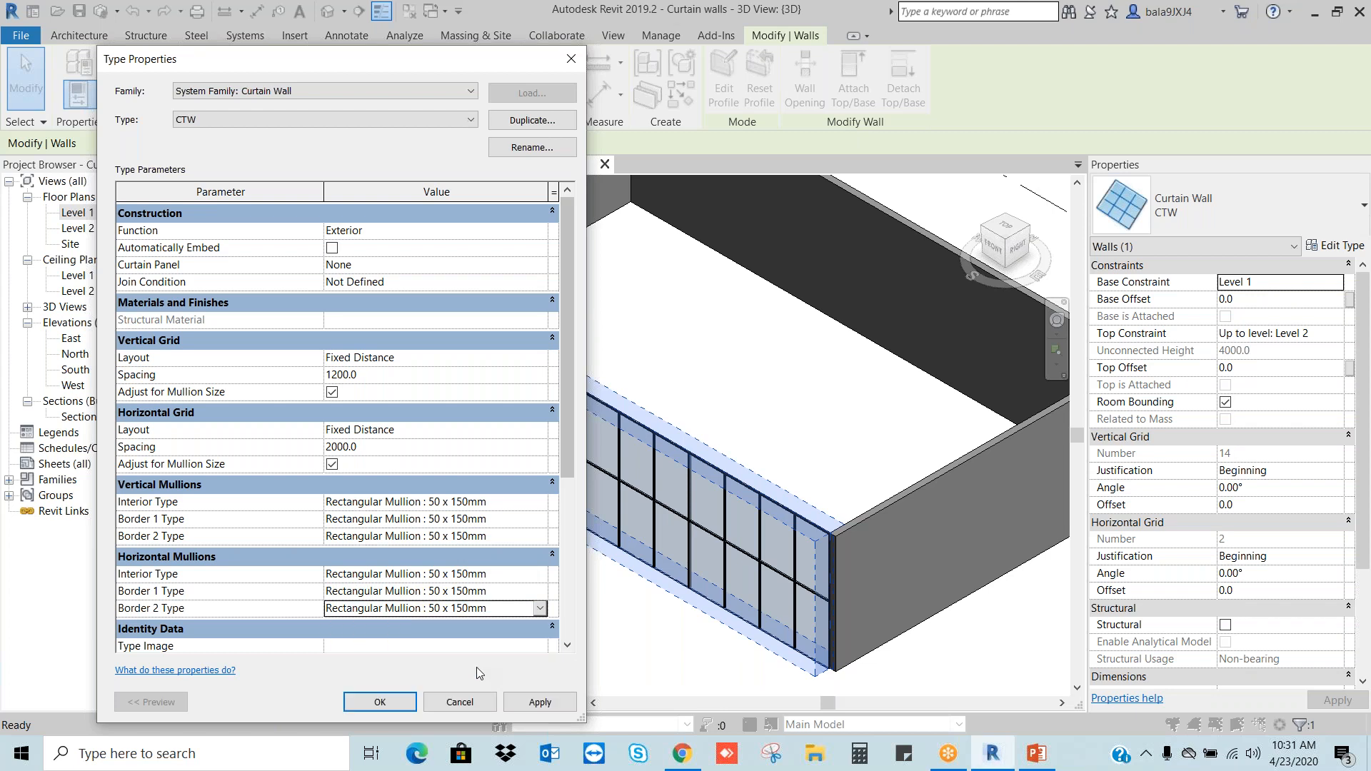
{"action": "left_click", "coordinate": [555, 700]}
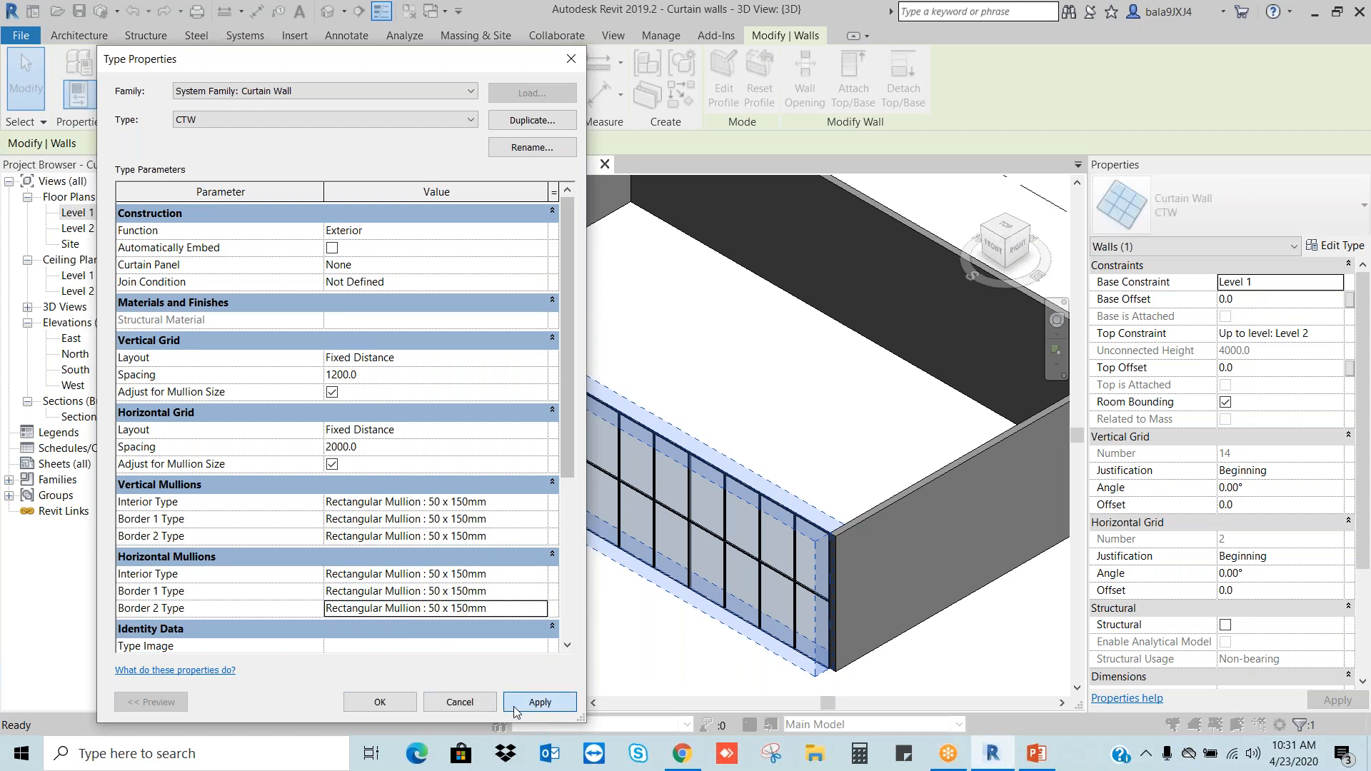
{"action": "left_click", "coordinate": [380, 702]}
{"action": "key", "text": "Escape"}
{"action": "scroll", "coordinate": [751, 450], "scroll_direction": "up", "scroll_amount": 5}
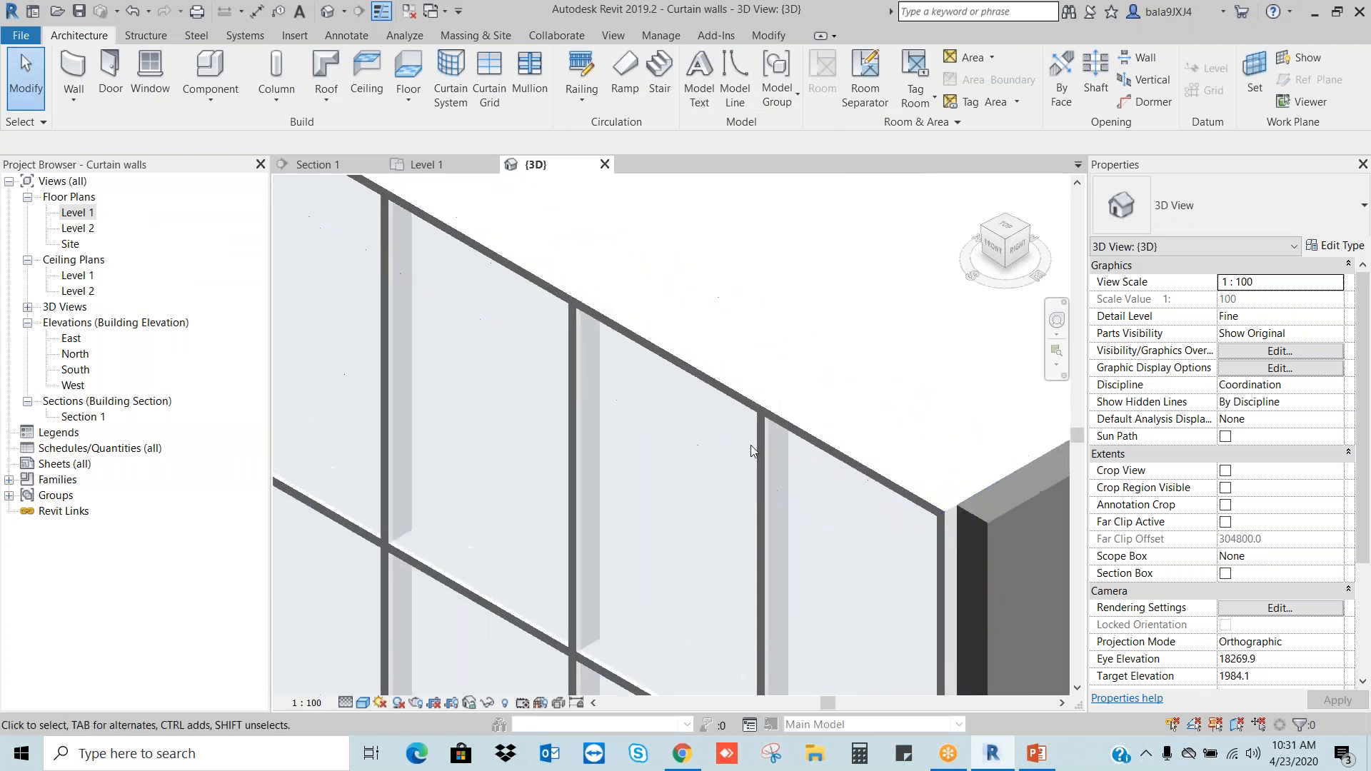
{"action": "scroll", "coordinate": [751, 450], "scroll_direction": "down", "scroll_amount": 6}
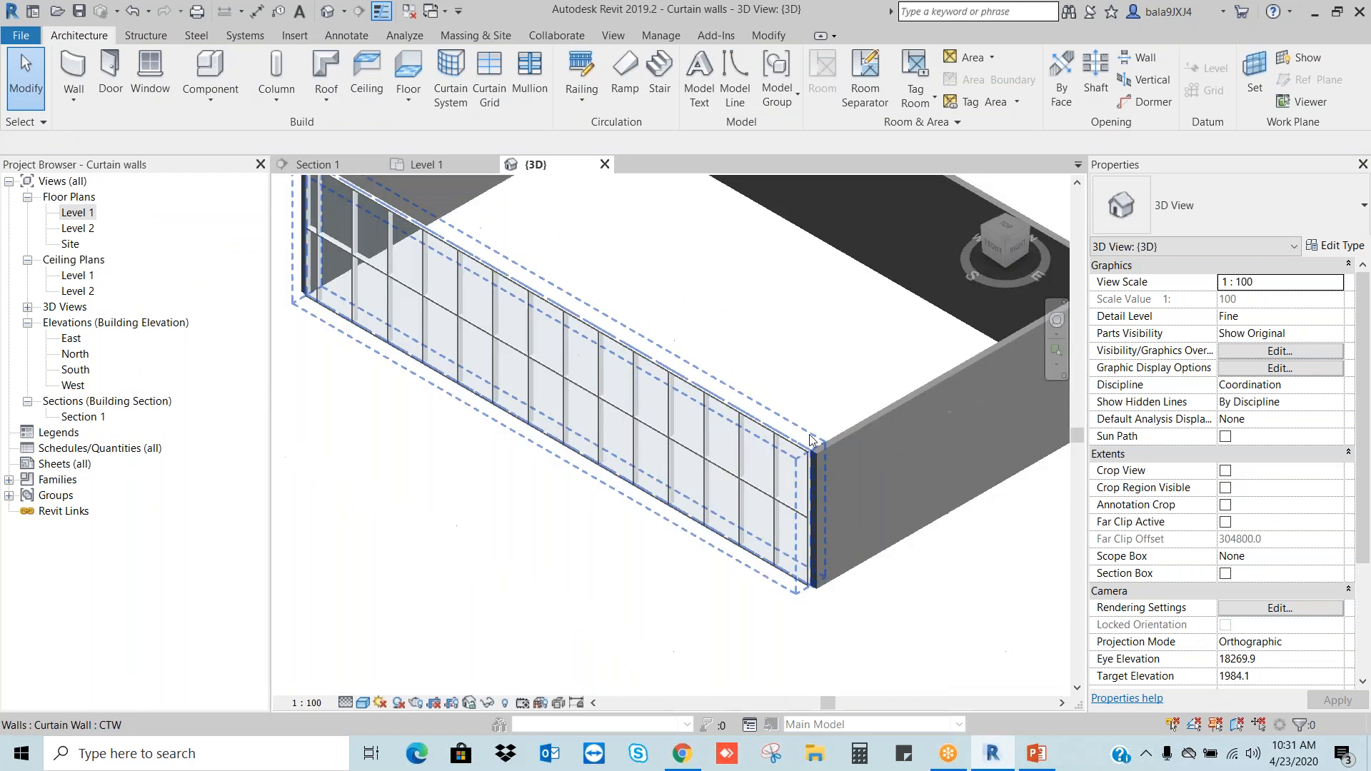
Step: Open the Level 1 floor plan and go to the Section 1 view from its section line
{"action": "left_click", "coordinate": [717, 401]}
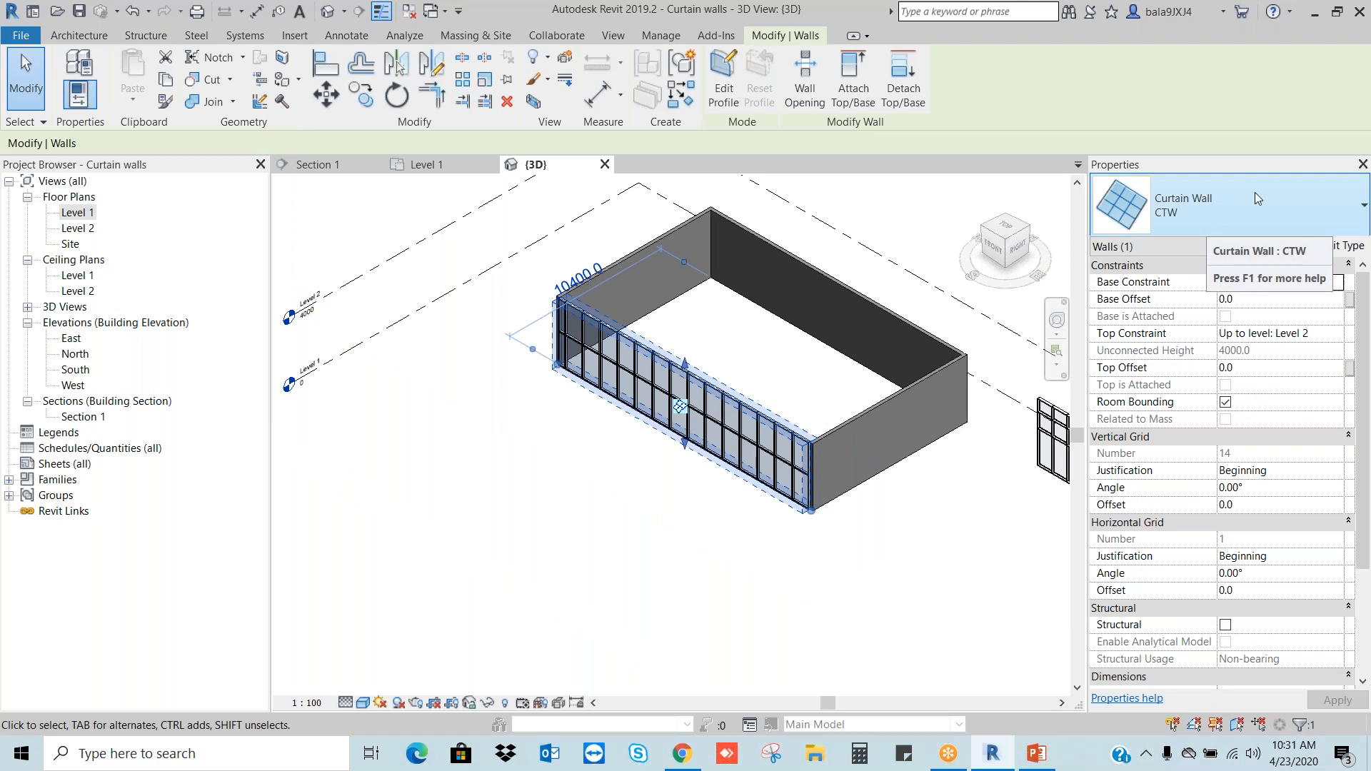
{"action": "left_click", "coordinate": [752, 557]}
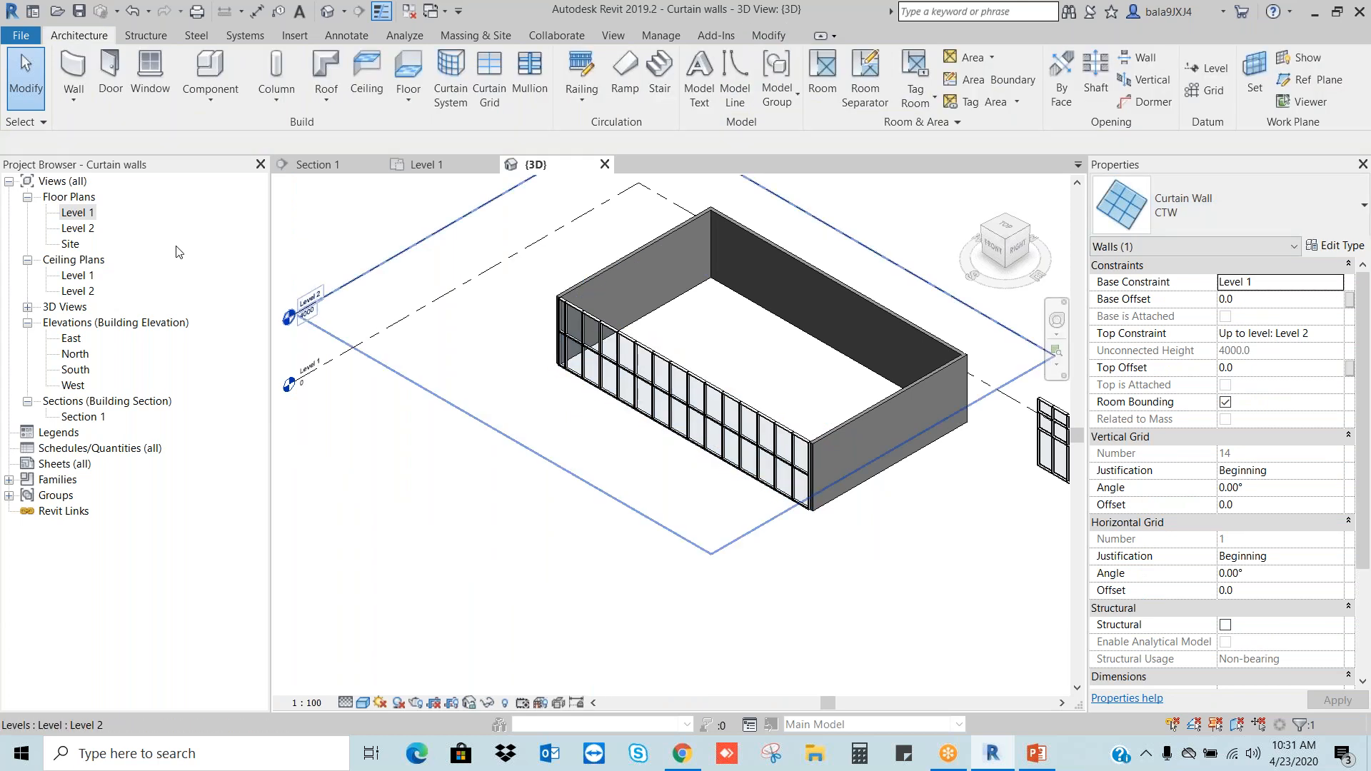
{"action": "double_click", "coordinate": [77, 212]}
{"action": "scroll", "coordinate": [712, 425], "scroll_direction": "up", "scroll_amount": 2}
{"action": "left_click", "coordinate": [821, 392]}
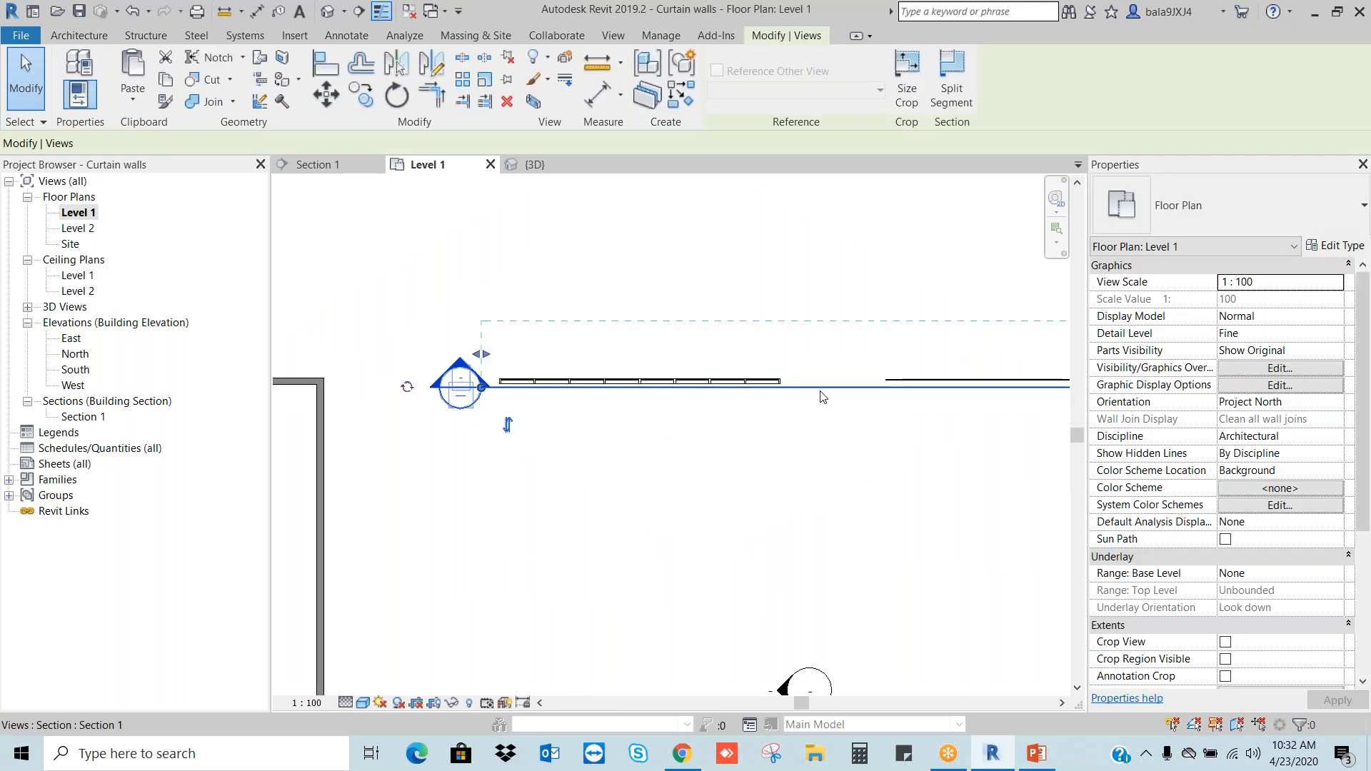
{"action": "right_click", "coordinate": [824, 397]}
{"action": "left_click", "coordinate": [854, 422]}
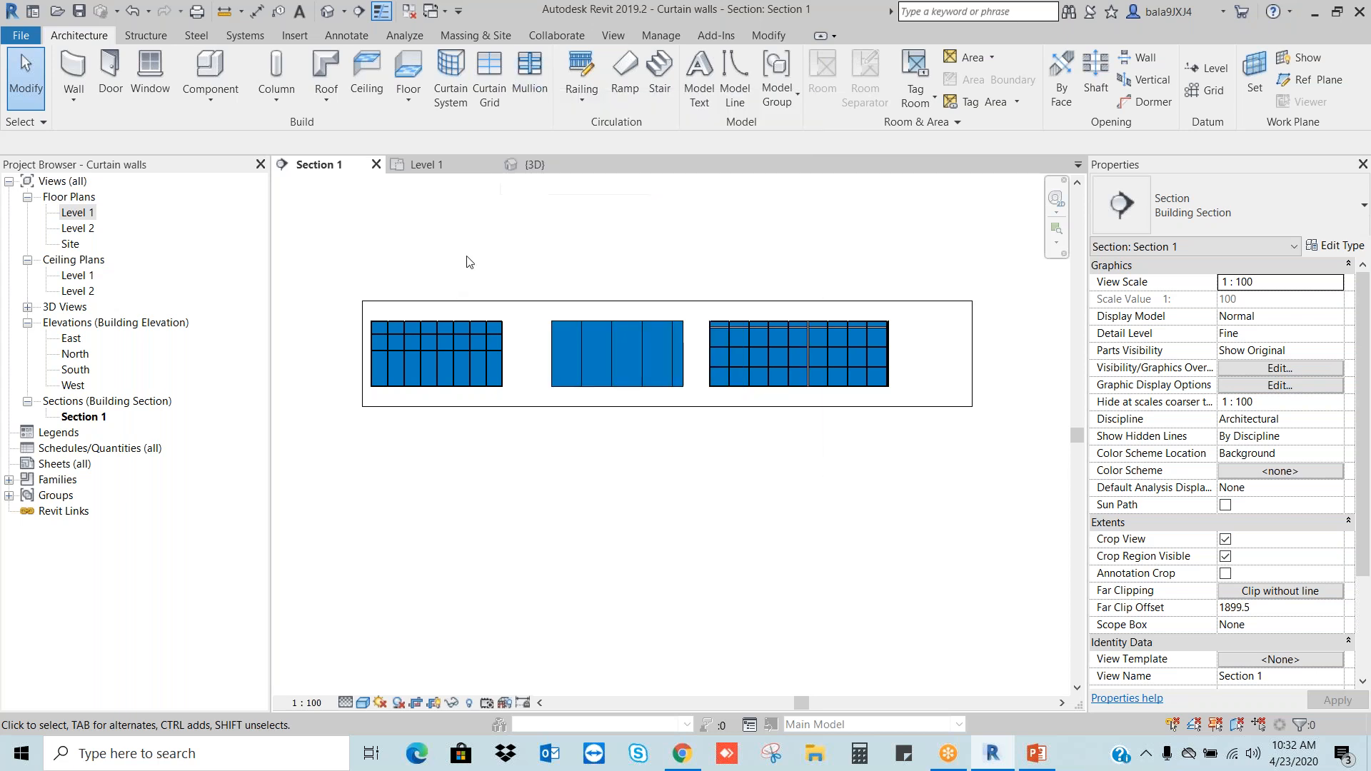
{"action": "scroll", "coordinate": [441, 342], "scroll_direction": "up", "scroll_amount": 2}
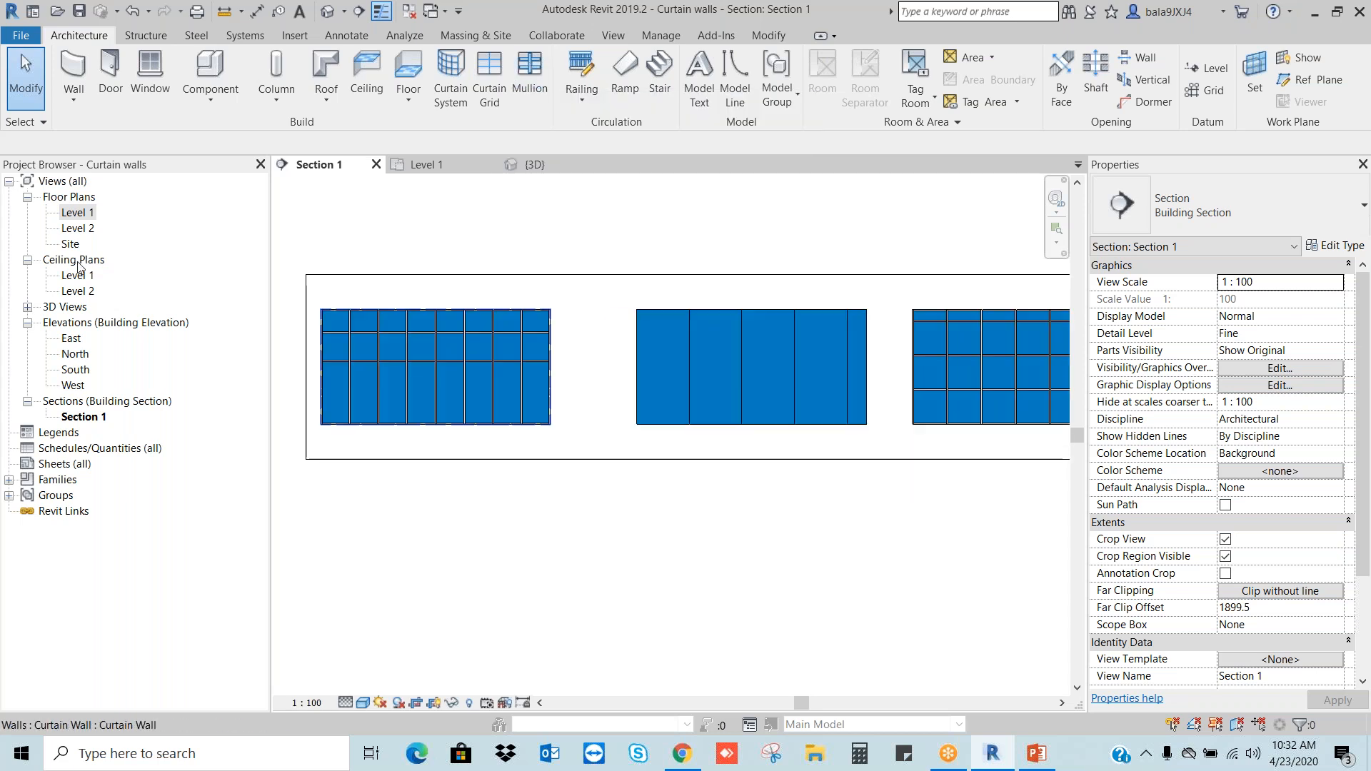
Step: Return to the Level 1 floor plan and examine the gridded curtain wall next to the section head
{"action": "double_click", "coordinate": [78, 213]}
{"action": "scroll", "coordinate": [798, 394], "scroll_direction": "down", "scroll_amount": 2}
{"action": "scroll", "coordinate": [575, 520], "scroll_direction": "up", "scroll_amount": 4}
{"action": "scroll", "coordinate": [872, 379], "scroll_direction": "down", "scroll_amount": 2}
{"action": "middle_click_drag", "start_coordinate": [1010, 265], "coordinate": [622, 395]}
{"action": "scroll", "coordinate": [702, 393], "scroll_direction": "up", "scroll_amount": 1}
{"action": "scroll", "coordinate": [511, 403], "scroll_direction": "up", "scroll_amount": 1}
{"action": "middle_click_drag", "start_coordinate": [538, 409], "coordinate": [729, 423]}
{"action": "scroll", "coordinate": [729, 406], "scroll_direction": "up", "scroll_amount": 1}
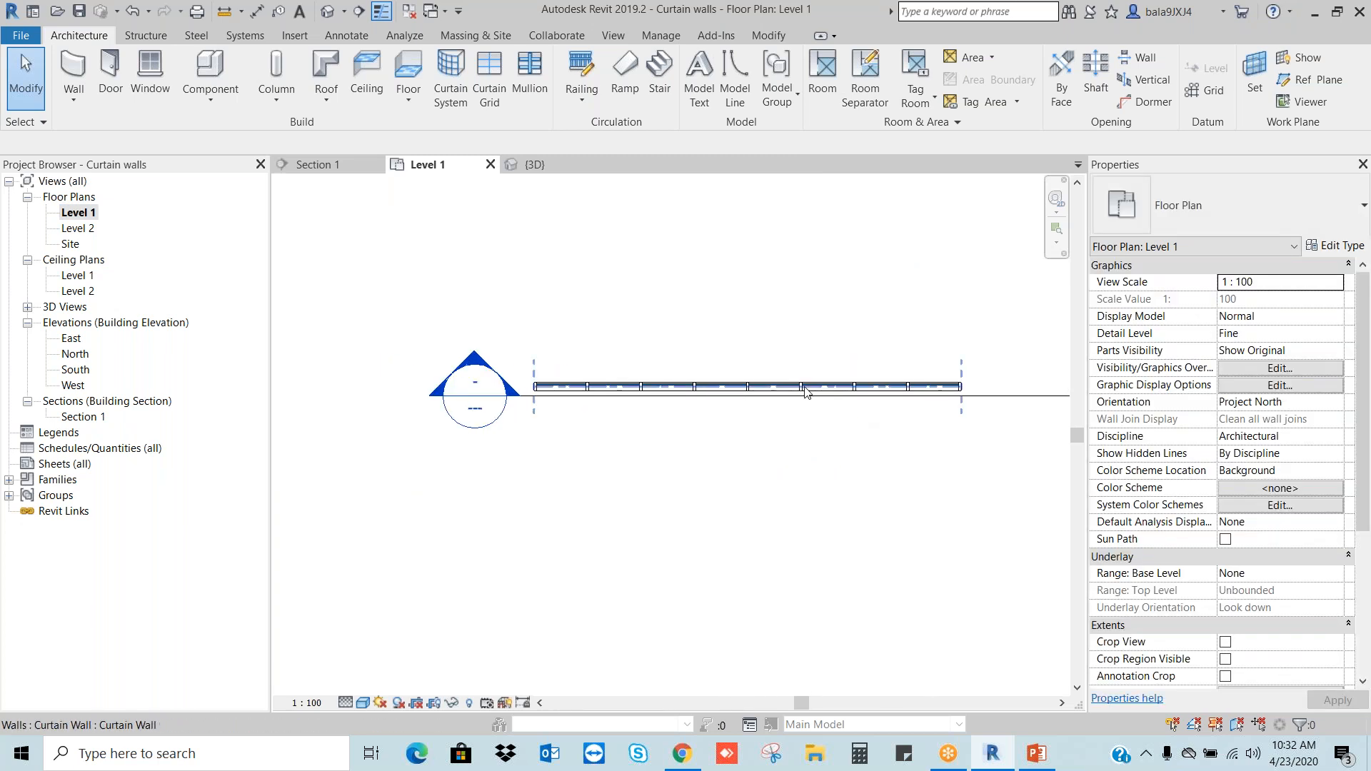
{"action": "scroll", "coordinate": [799, 364], "scroll_direction": "down", "scroll_amount": 2}
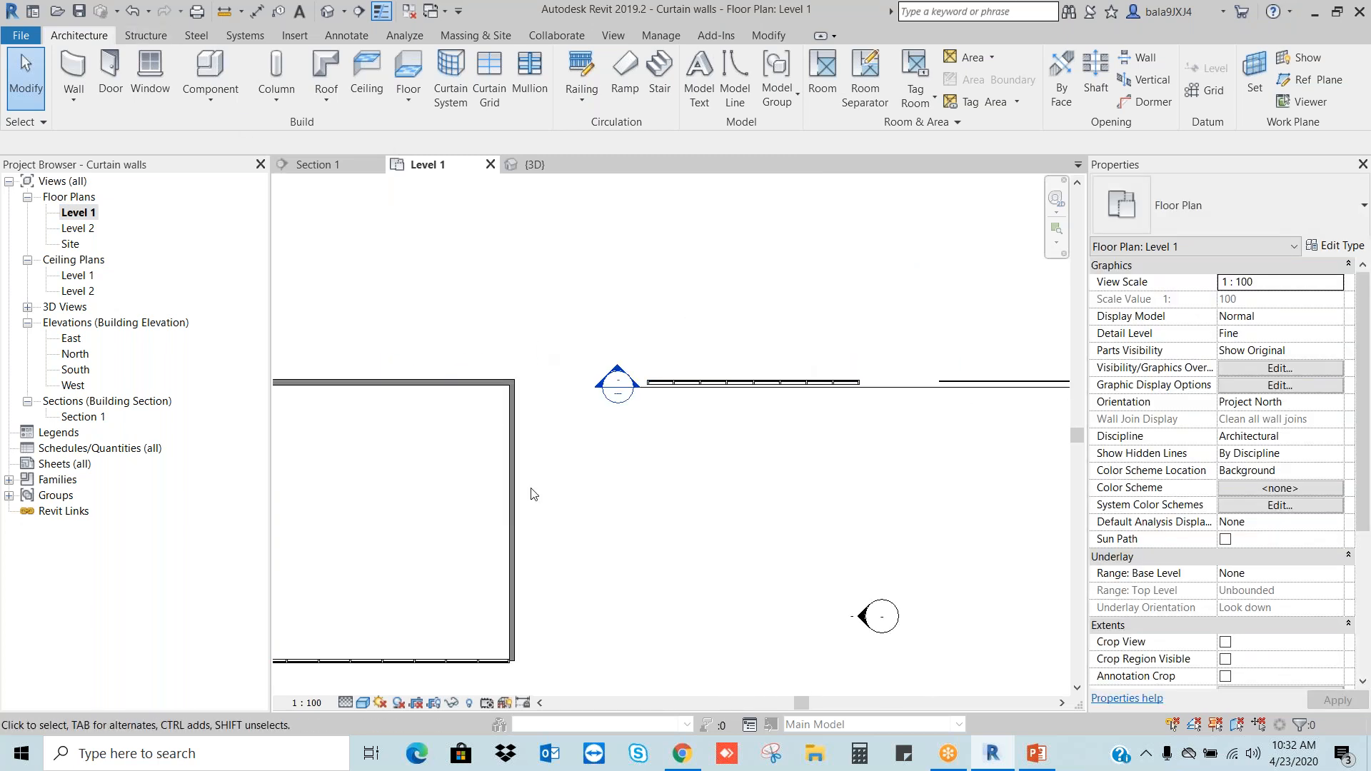
Step: Place an M_Single-Flush 0915 x 2134mm door in the room's right-hand wall, about 2600 from the upper corner and swinging inward
{"action": "scroll", "coordinate": [532, 494], "scroll_direction": "up", "scroll_amount": 1}
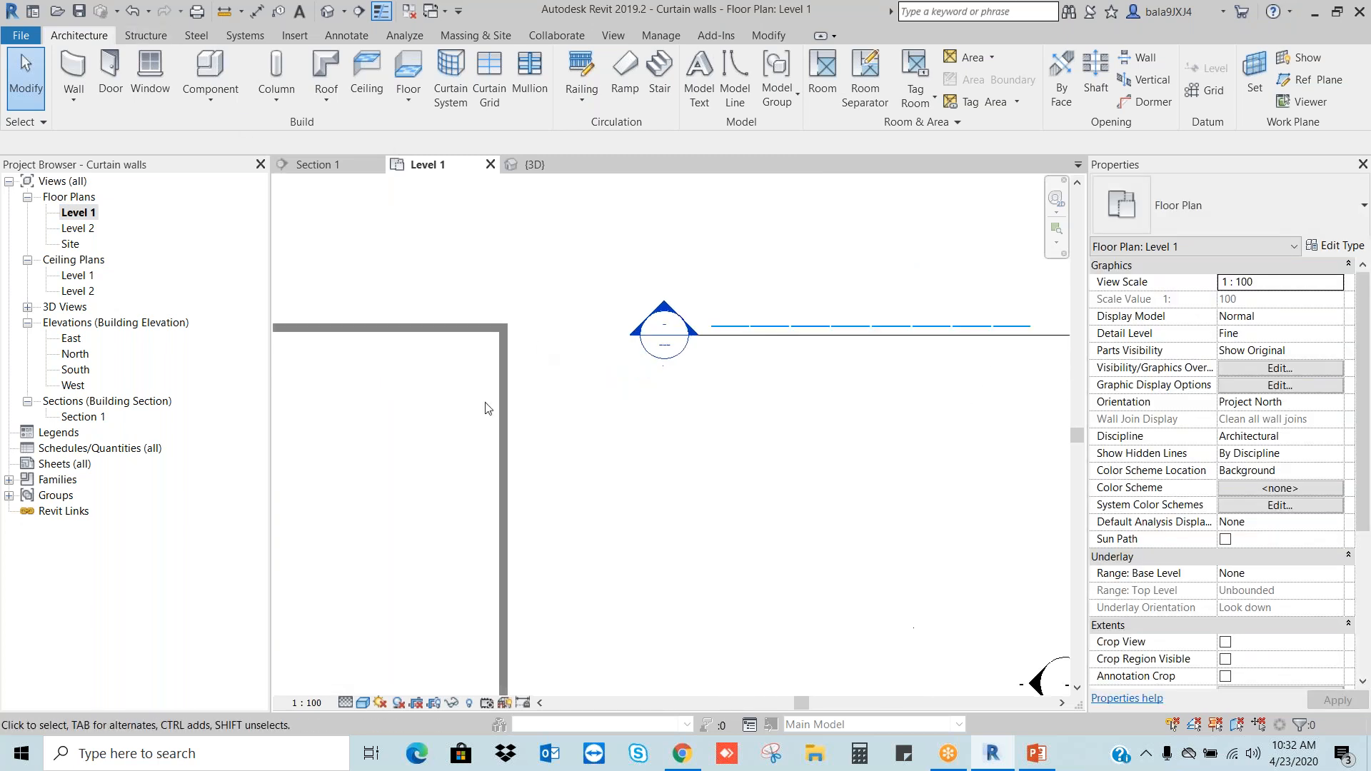
{"action": "left_click", "coordinate": [110, 70]}
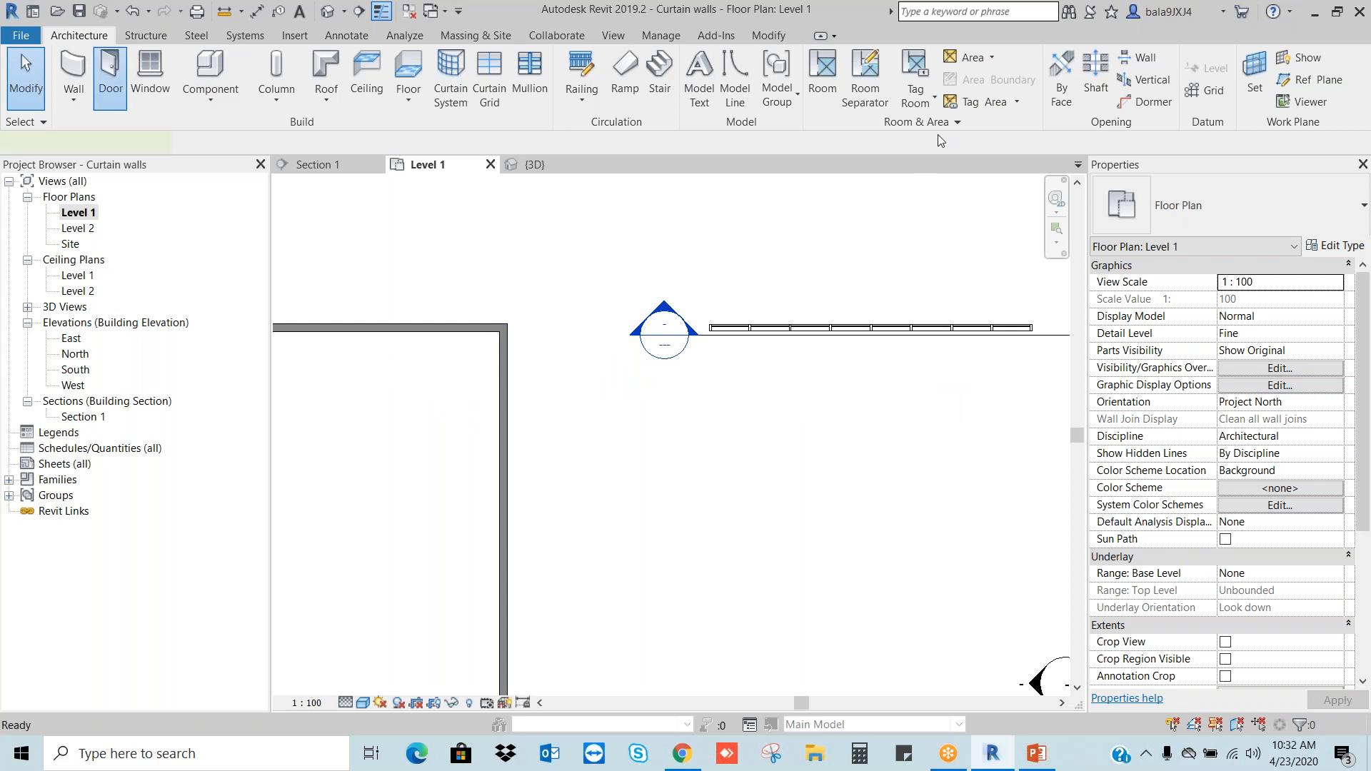
{"action": "left_click", "coordinate": [498, 456]}
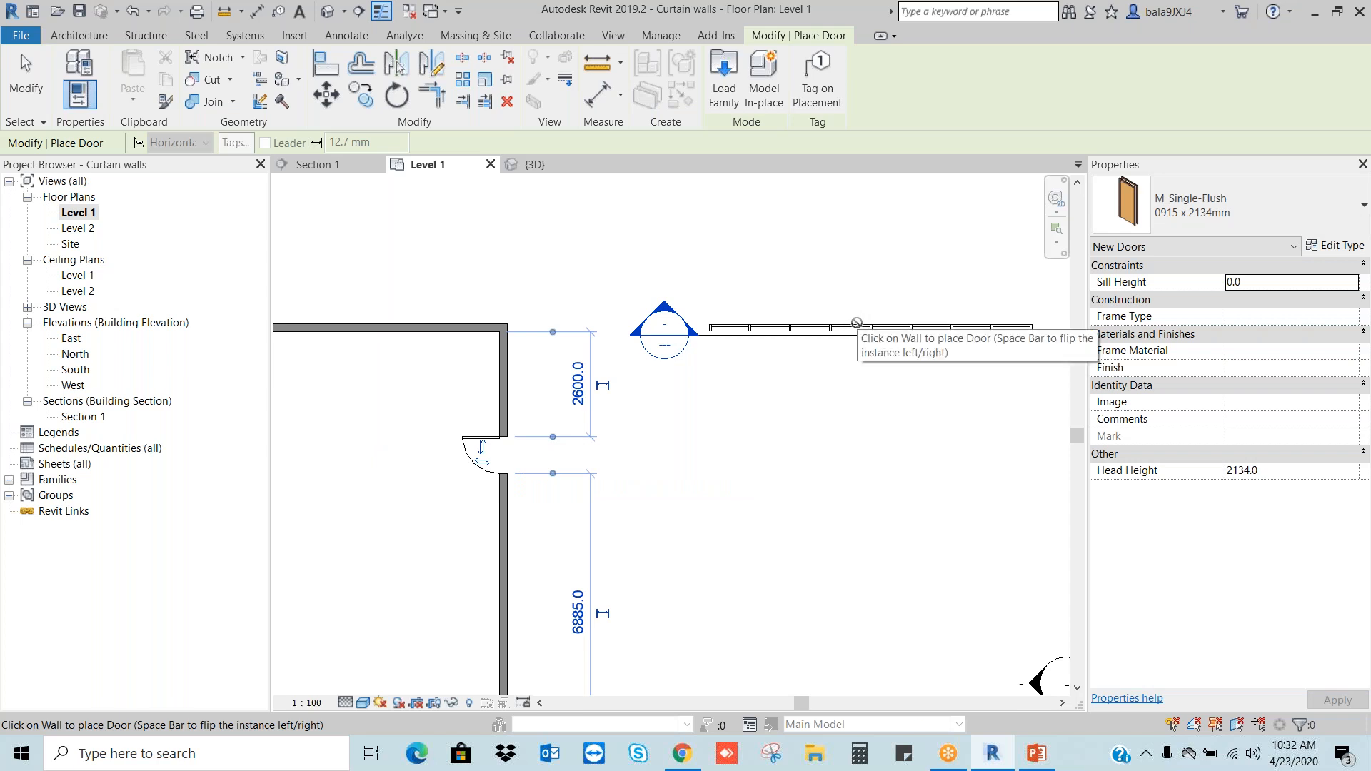
{"action": "key", "text": "Escape"}
{"action": "key", "text": "Escape"}
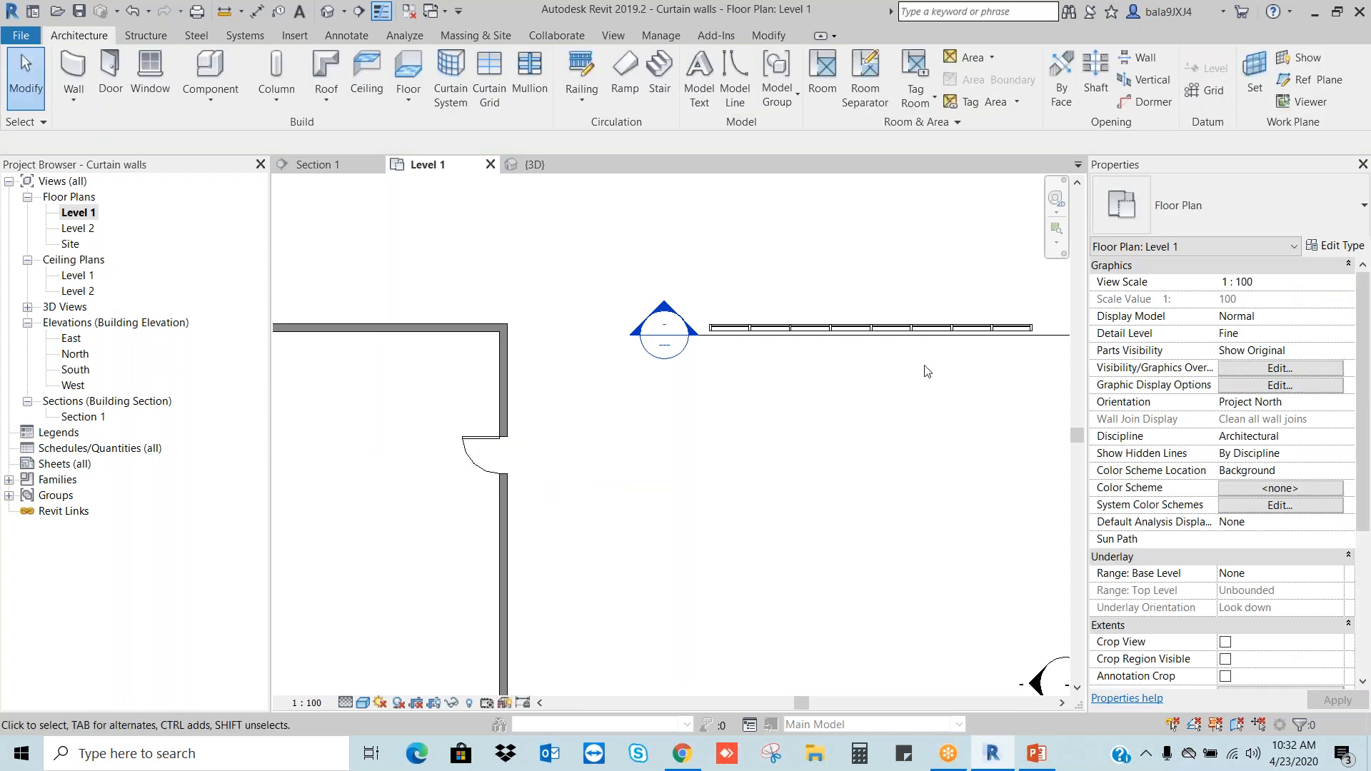
Step: Go to the Section 1 view from its section line in the Level 1 floor plan
{"action": "middle_click_drag", "start_coordinate": [908, 371], "coordinate": [797, 395]}
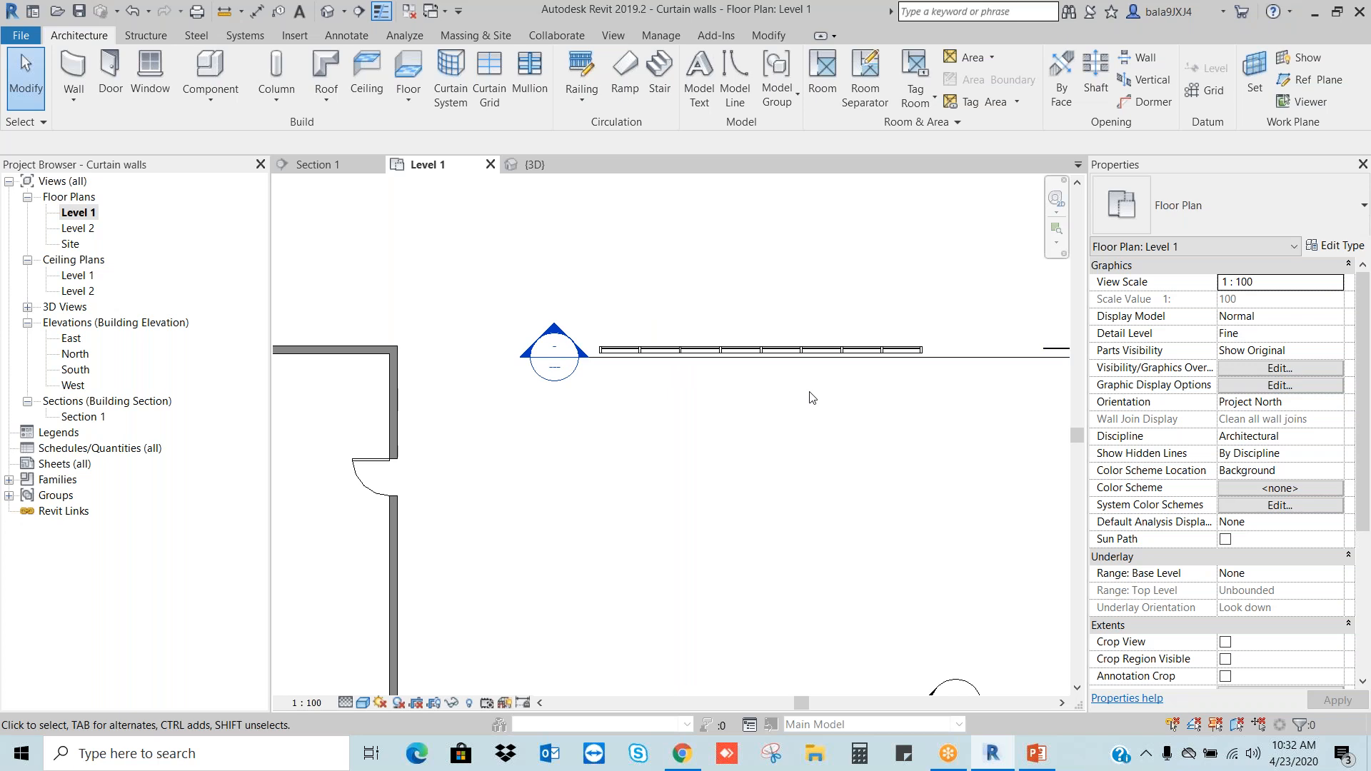
{"action": "left_click", "coordinate": [954, 362]}
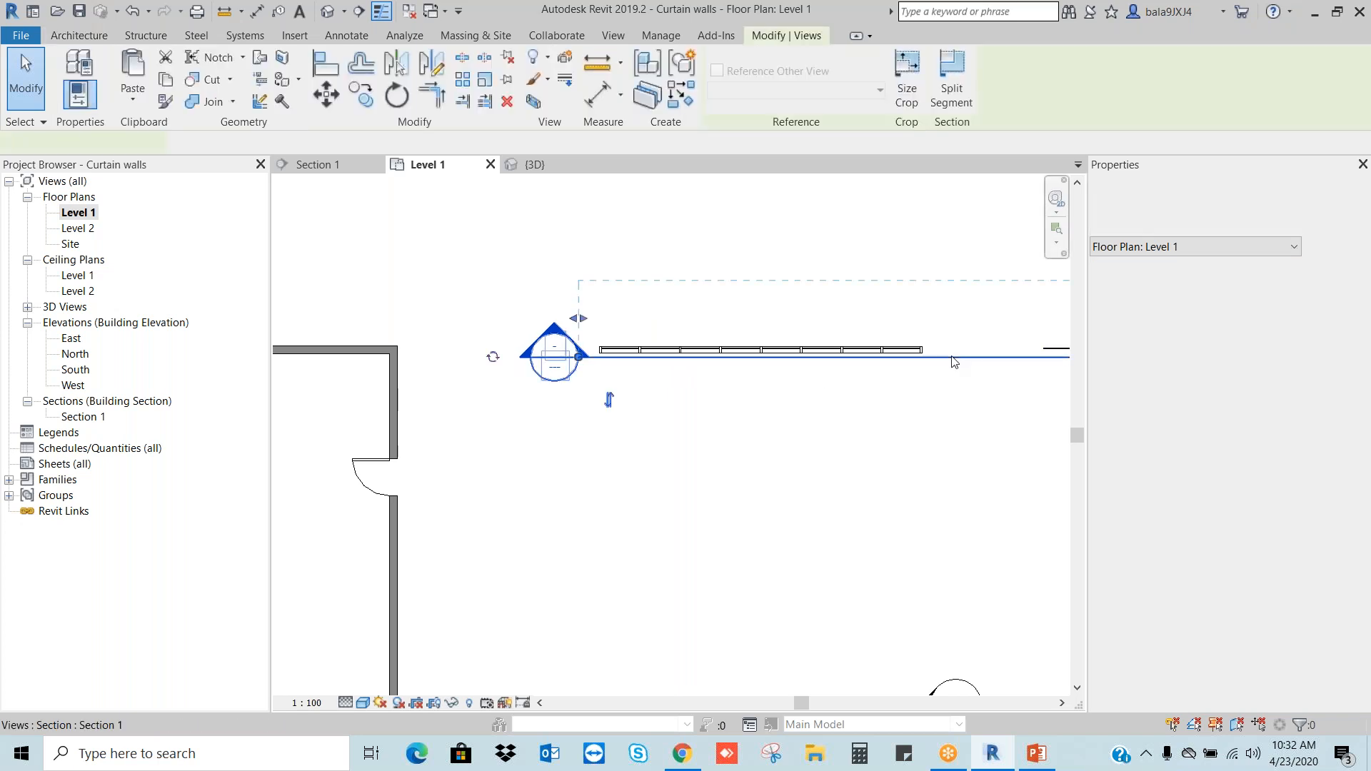
{"action": "right_click", "coordinate": [954, 362]}
{"action": "left_click", "coordinate": [992, 422]}
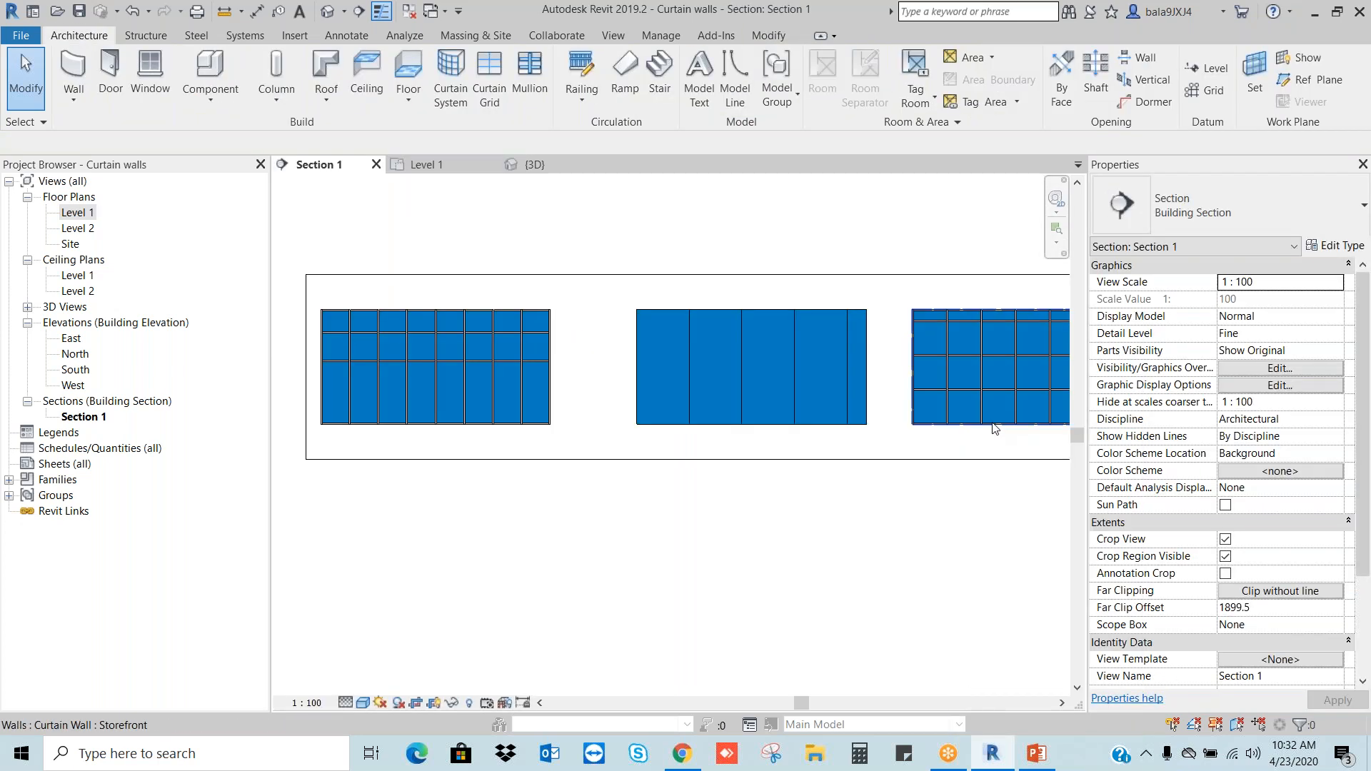
Step: Select the fifth bottom-row glazed panel of the leftmost curtain wall, look through its available types, and deselect it without changing the type
{"action": "scroll", "coordinate": [649, 407], "scroll_direction": "up", "scroll_amount": 4}
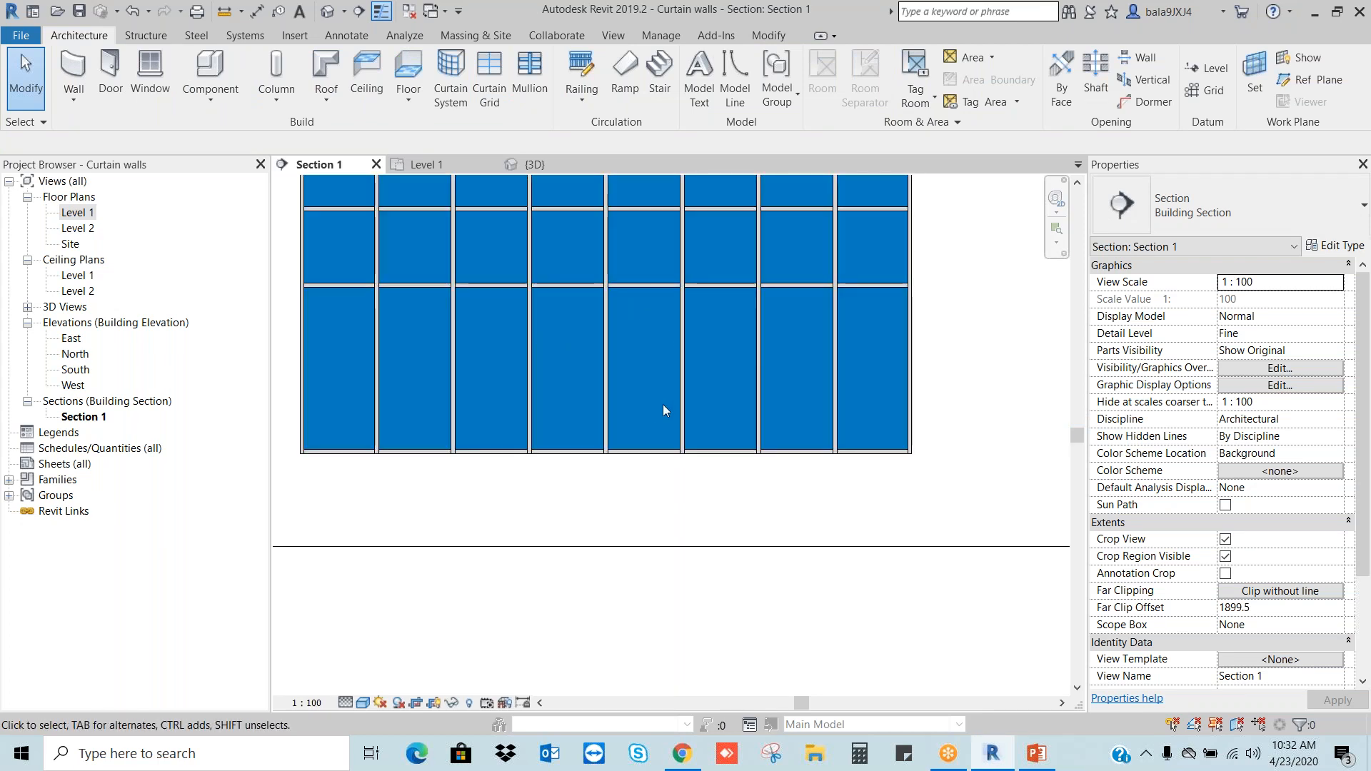
{"action": "scroll", "coordinate": [650, 394], "scroll_direction": "up", "scroll_amount": 2}
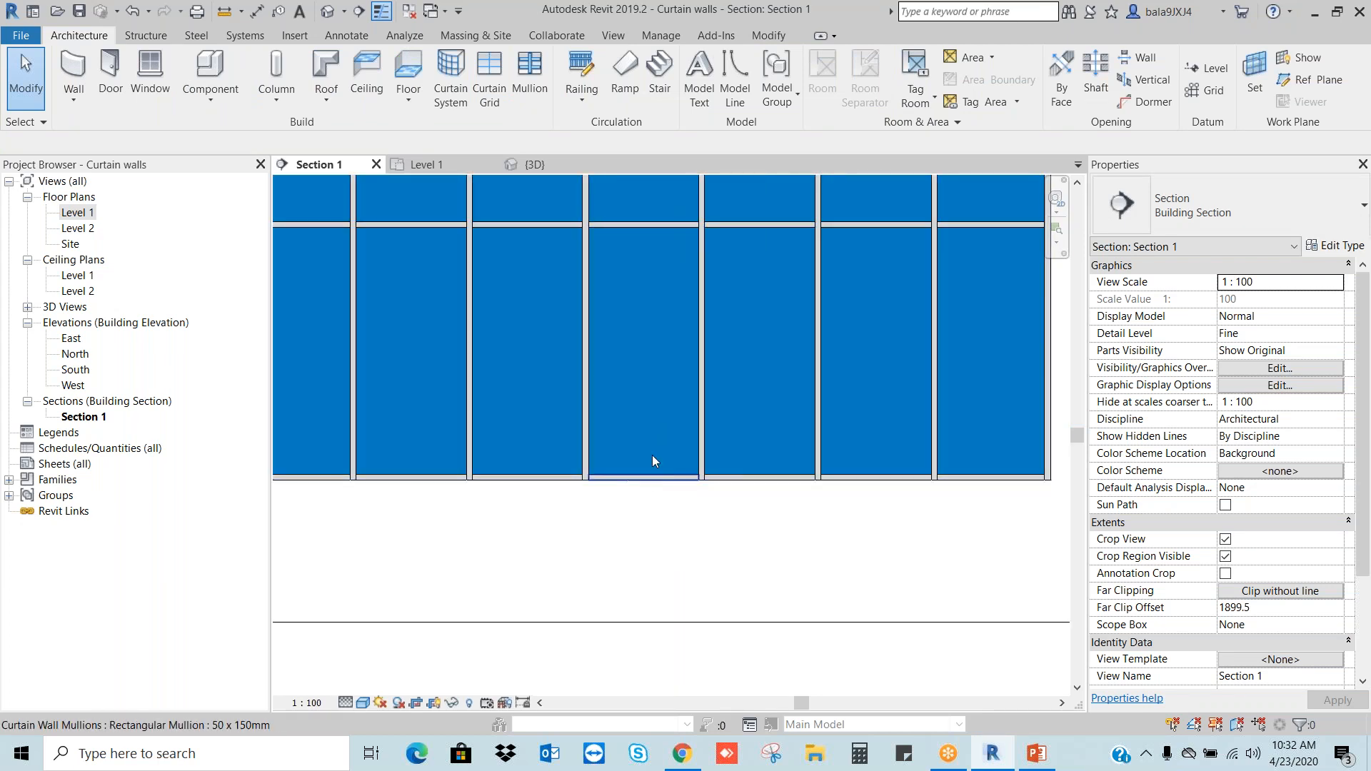
{"action": "scroll", "coordinate": [676, 389], "scroll_direction": "up", "scroll_amount": 1}
{"action": "scroll", "coordinate": [674, 384], "scroll_direction": "up", "scroll_amount": 1}
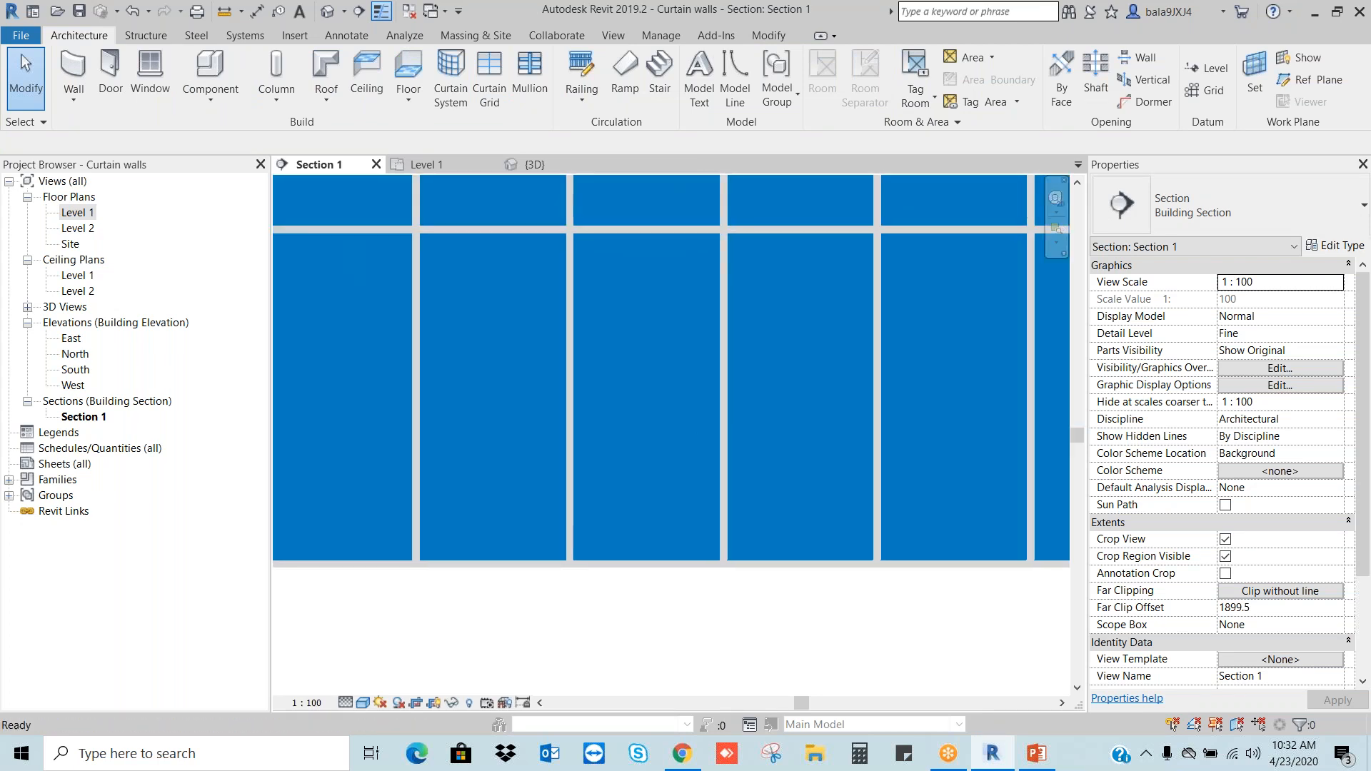
{"action": "key", "text": "Tab"}
{"action": "key", "text": "Tab"}
{"action": "key", "text": "Tab"}
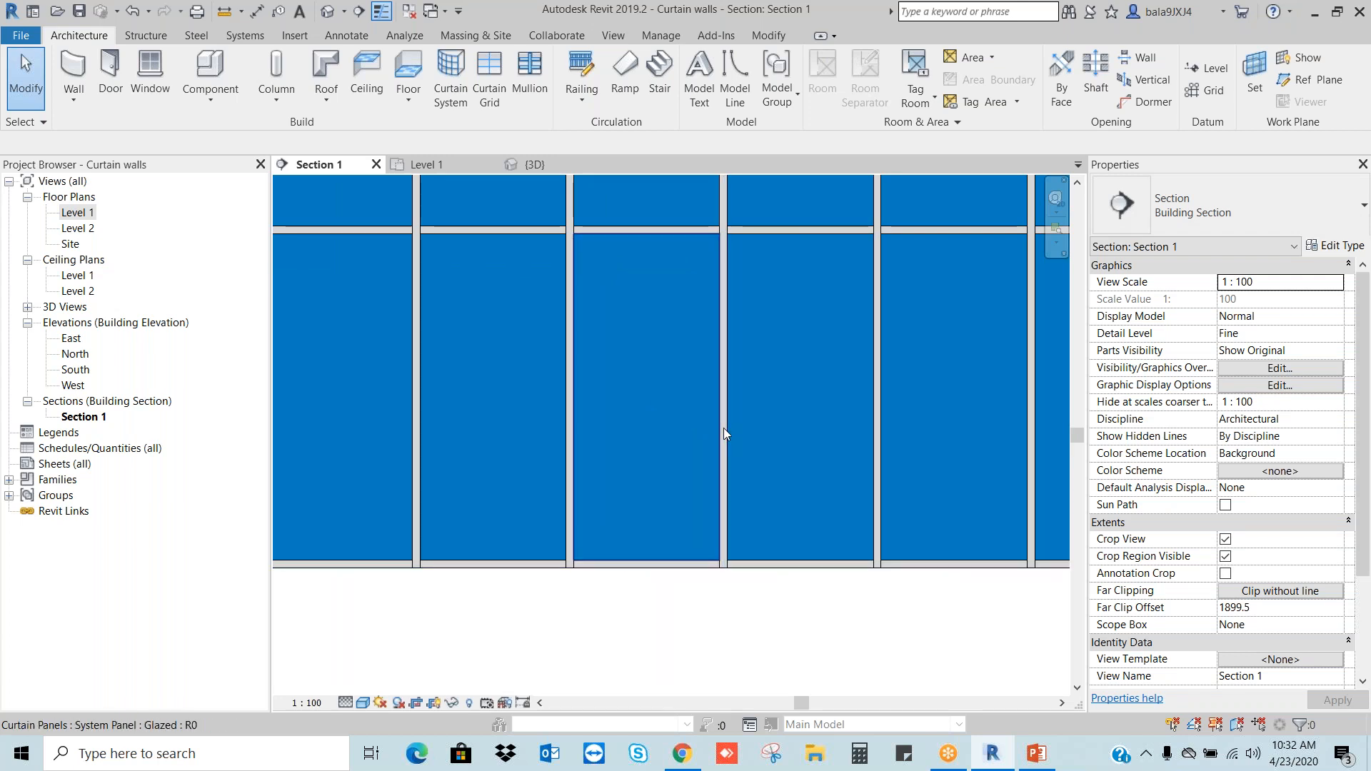
{"action": "left_click", "coordinate": [723, 427]}
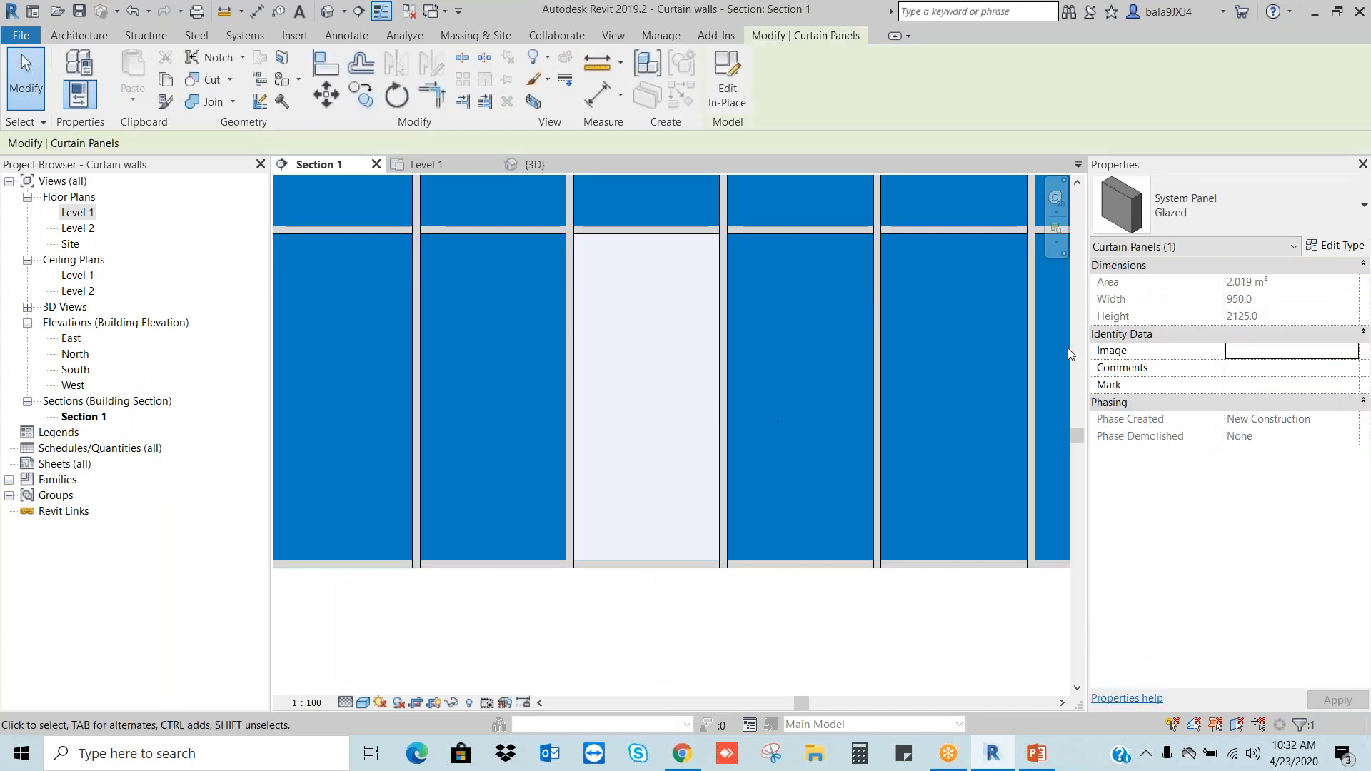
{"action": "left_click", "coordinate": [1268, 202]}
{"action": "mouse_move", "coordinate": [1360, 536]}
{"action": "left_mouse_down"}
{"action": "mouse_move", "coordinate": [1359, 410]}
{"action": "mouse_move", "coordinate": [1357, 539]}
{"action": "left_mouse_up"}
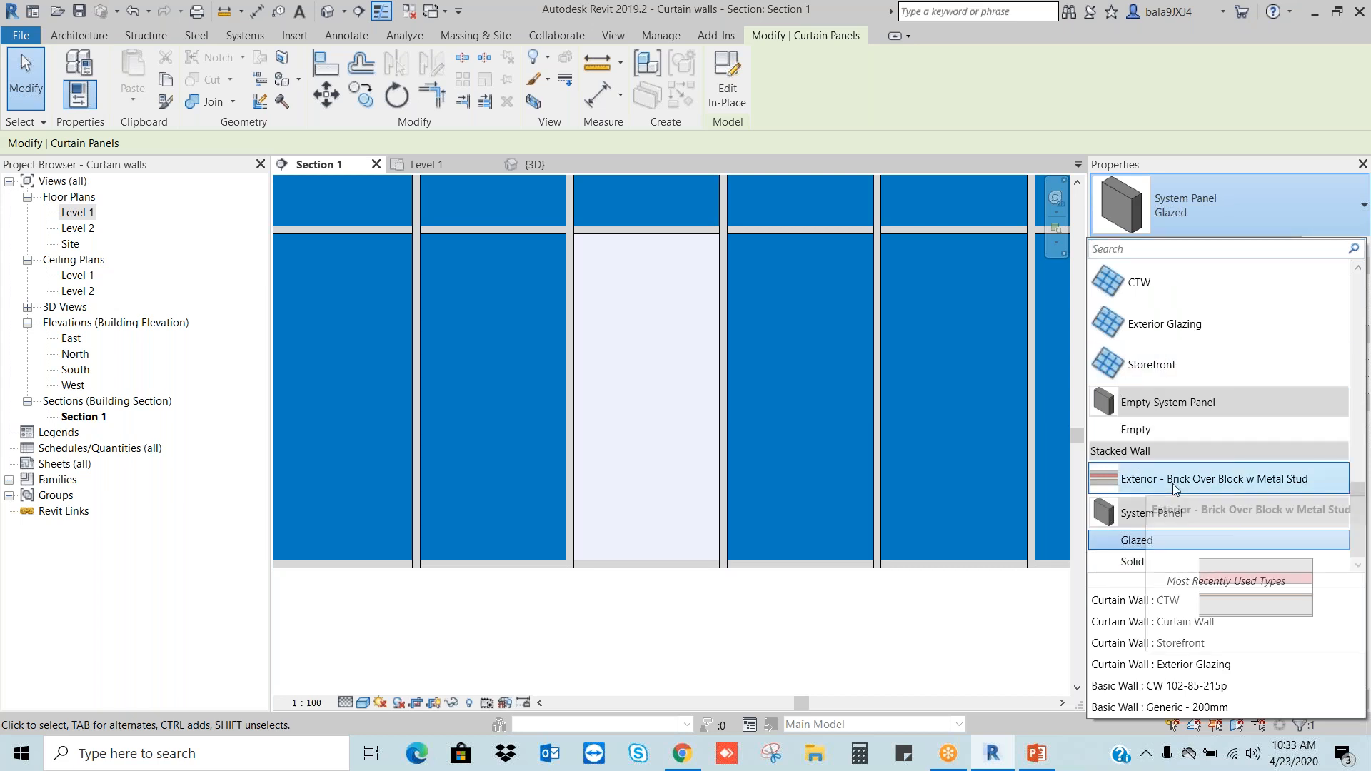
{"action": "left_click", "coordinate": [950, 632]}
{"action": "left_click", "coordinate": [904, 627]}
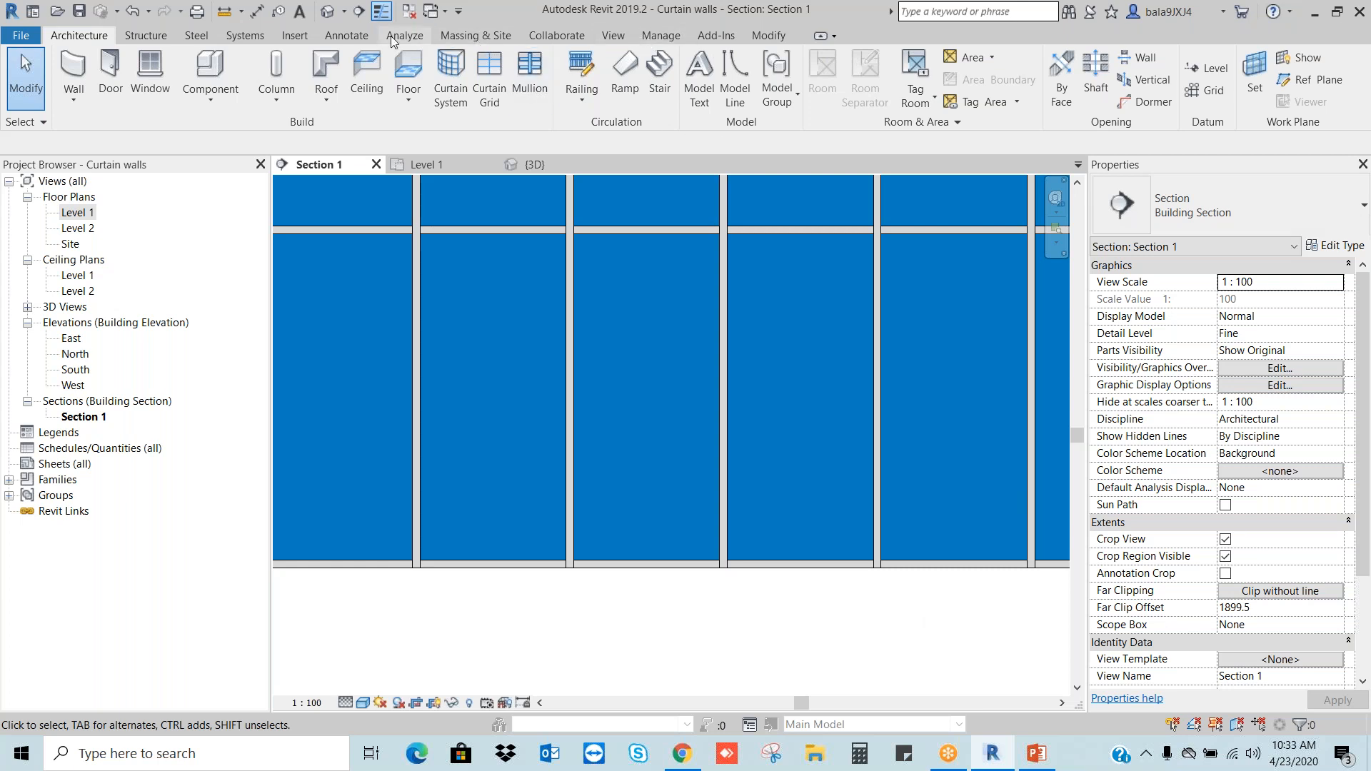
Step: Start loading a family and browse to the Doors folder of the US Metric library
{"action": "left_click", "coordinate": [295, 37]}
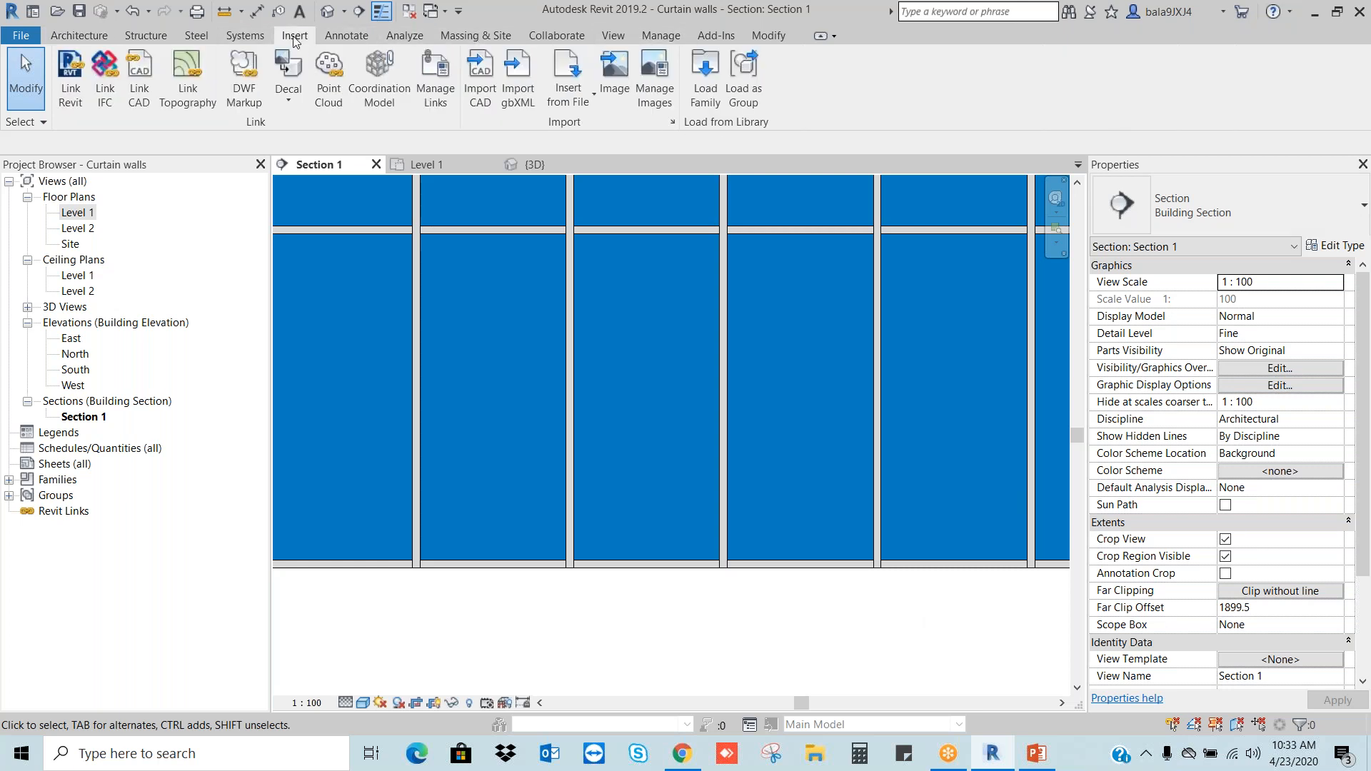
{"action": "left_click", "coordinate": [706, 97]}
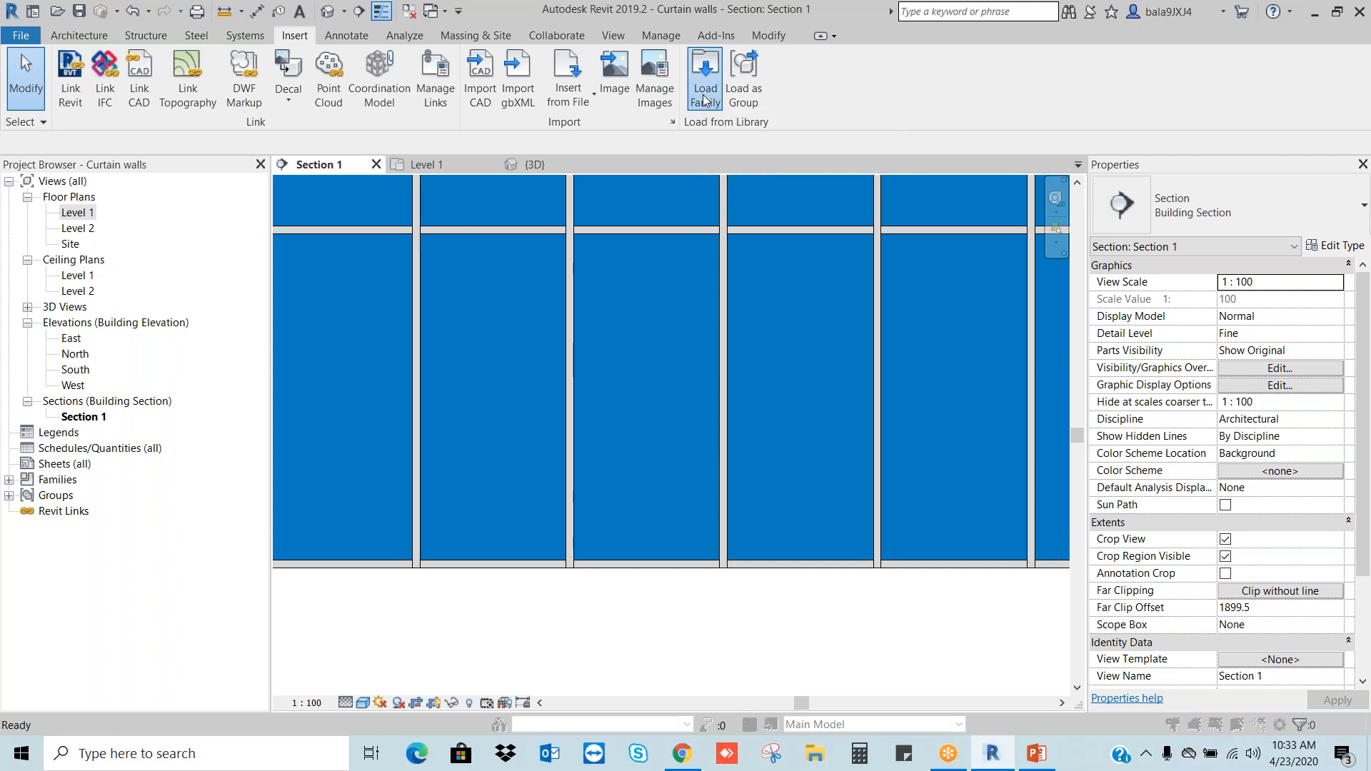
{"action": "left_click", "coordinate": [707, 262]}
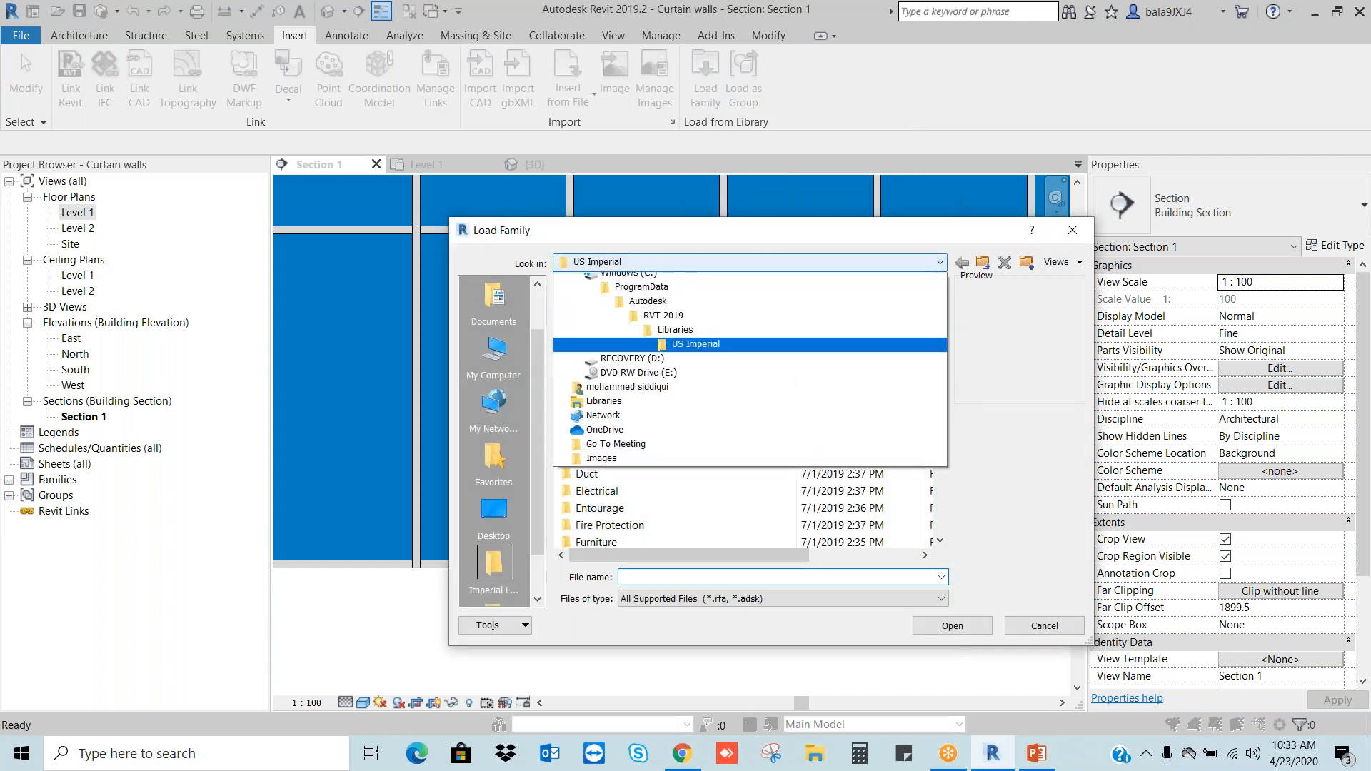
{"action": "left_click", "coordinate": [706, 365]}
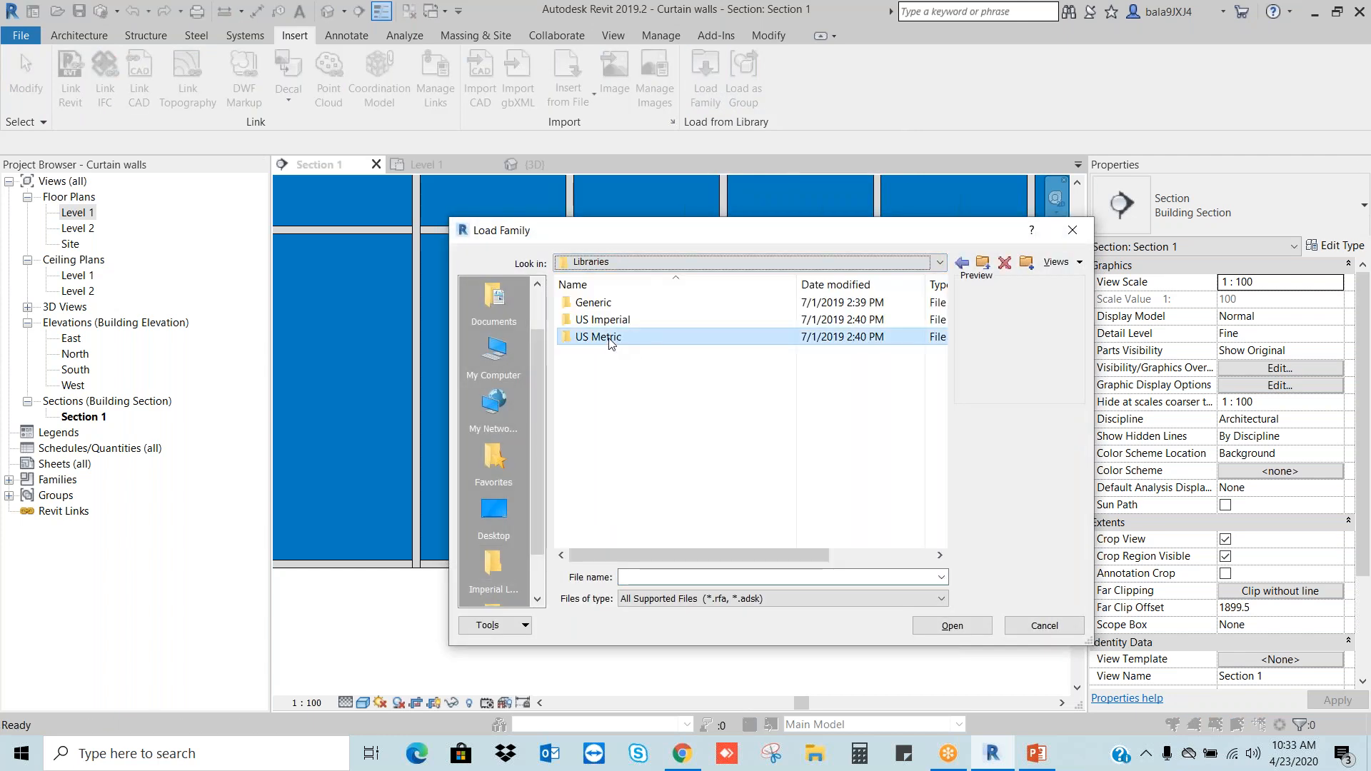
{"action": "double_click", "coordinate": [608, 339]}
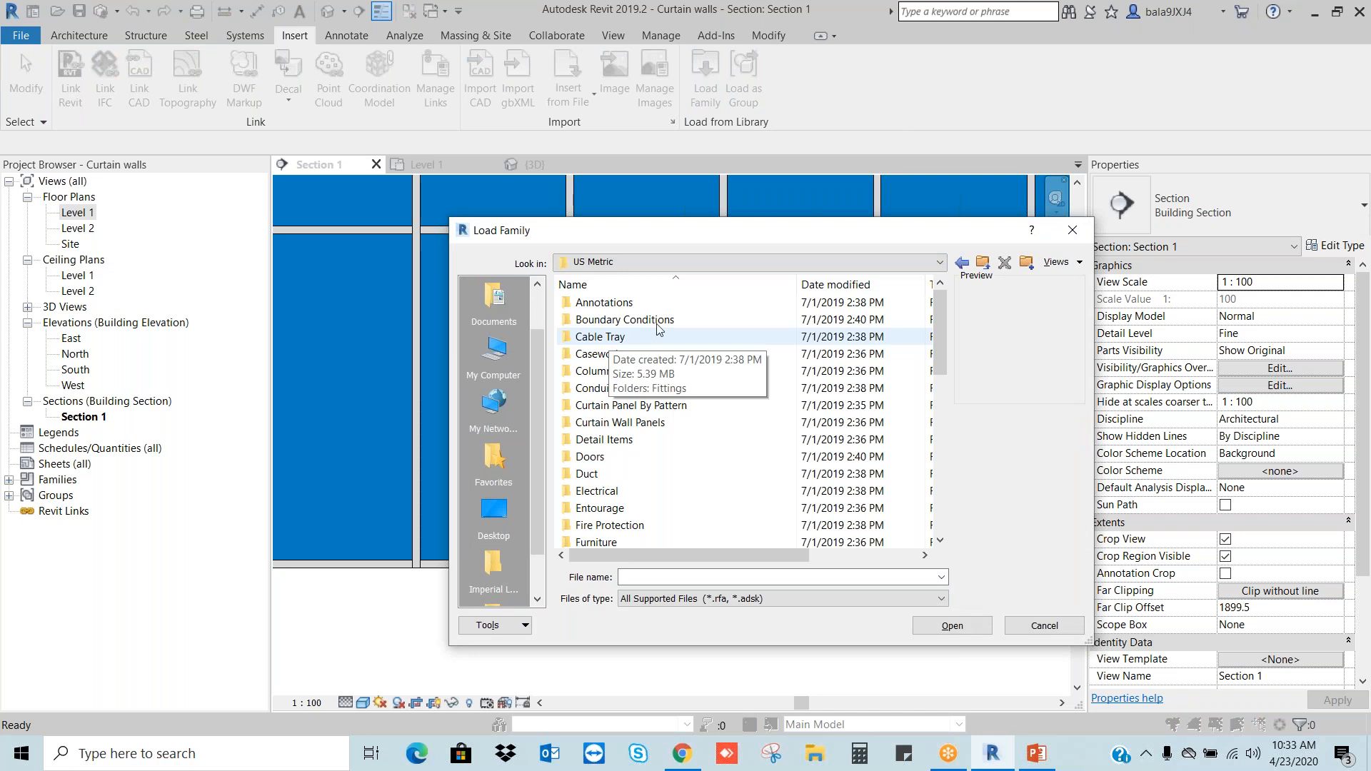
{"action": "double_click", "coordinate": [593, 457]}
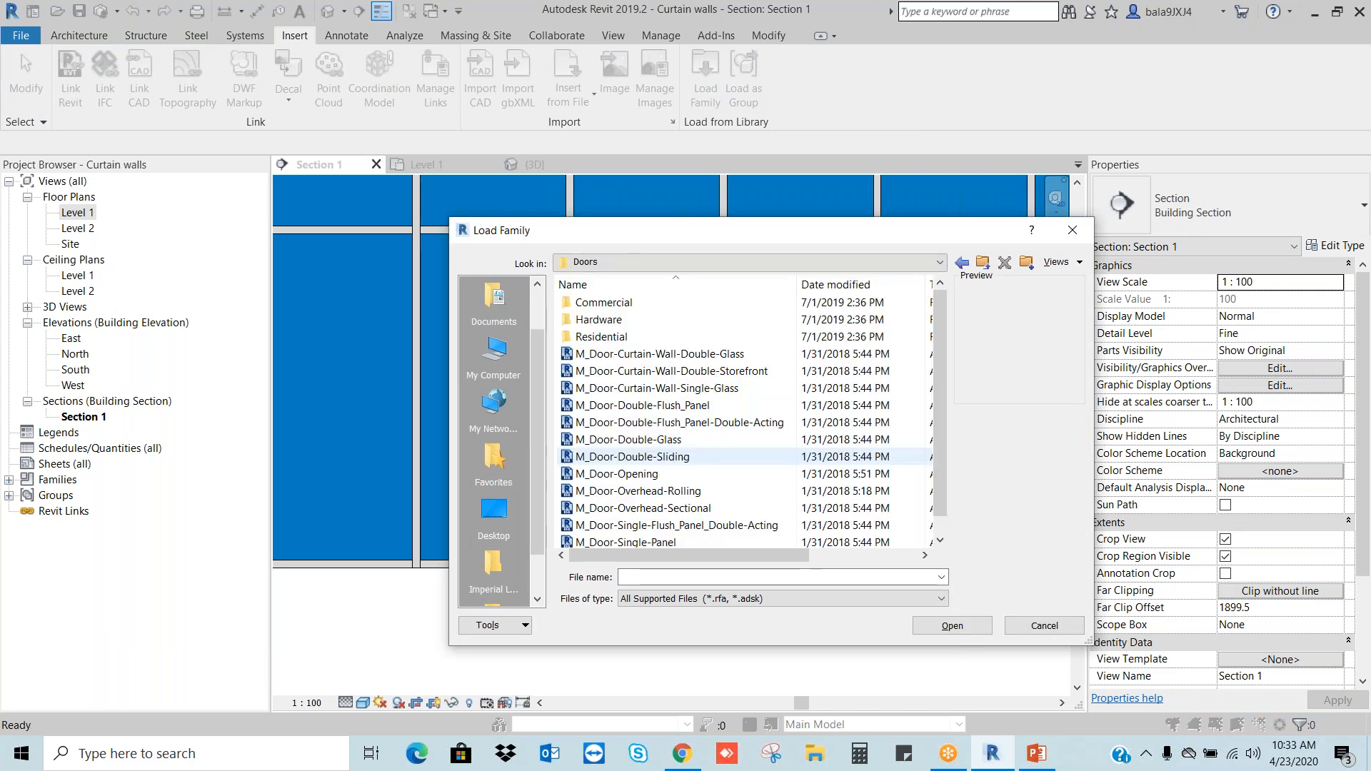
Step: Preview the double-glass and double-storefront curtain wall doors, and load the M_Door-Curtain-Wall-Single-Glass family
{"action": "left_click_drag", "start_coordinate": [730, 233], "coordinate": [698, 165]}
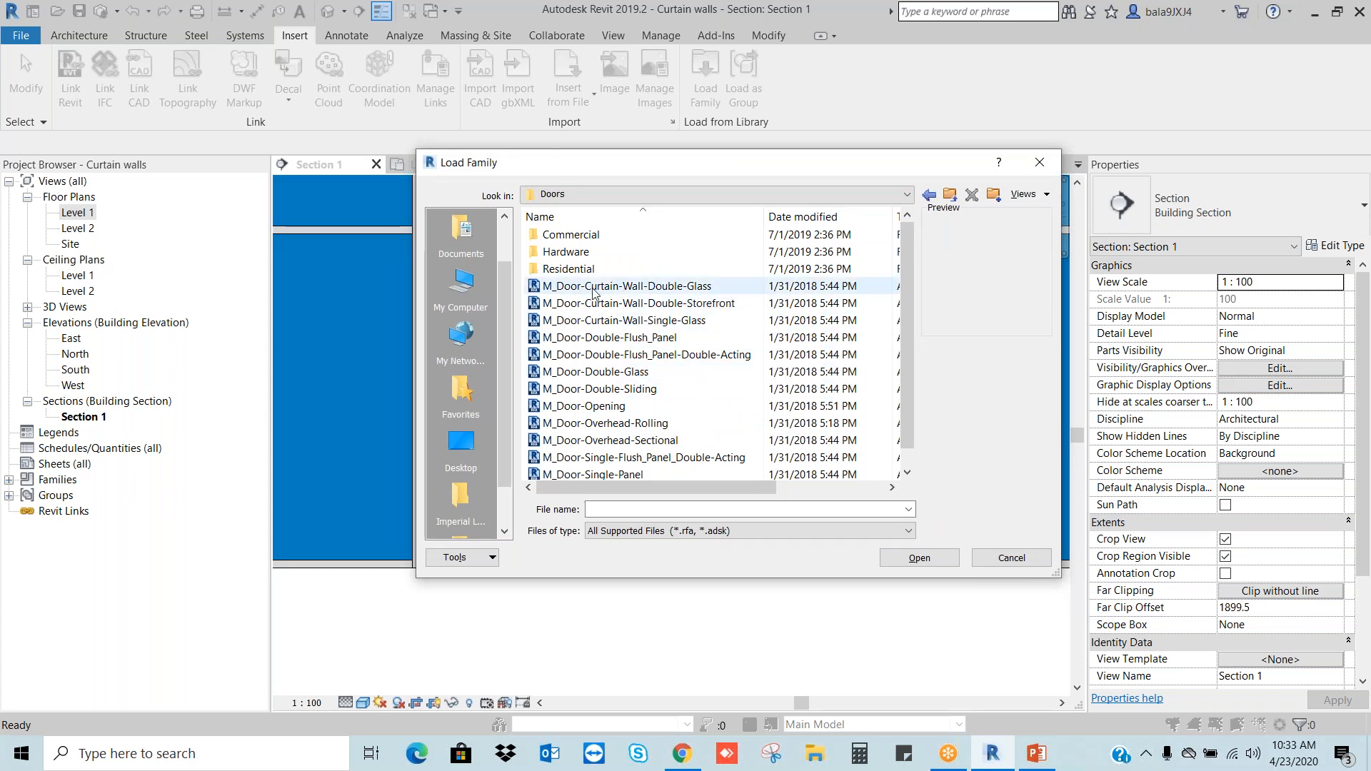
{"action": "left_click", "coordinate": [624, 287]}
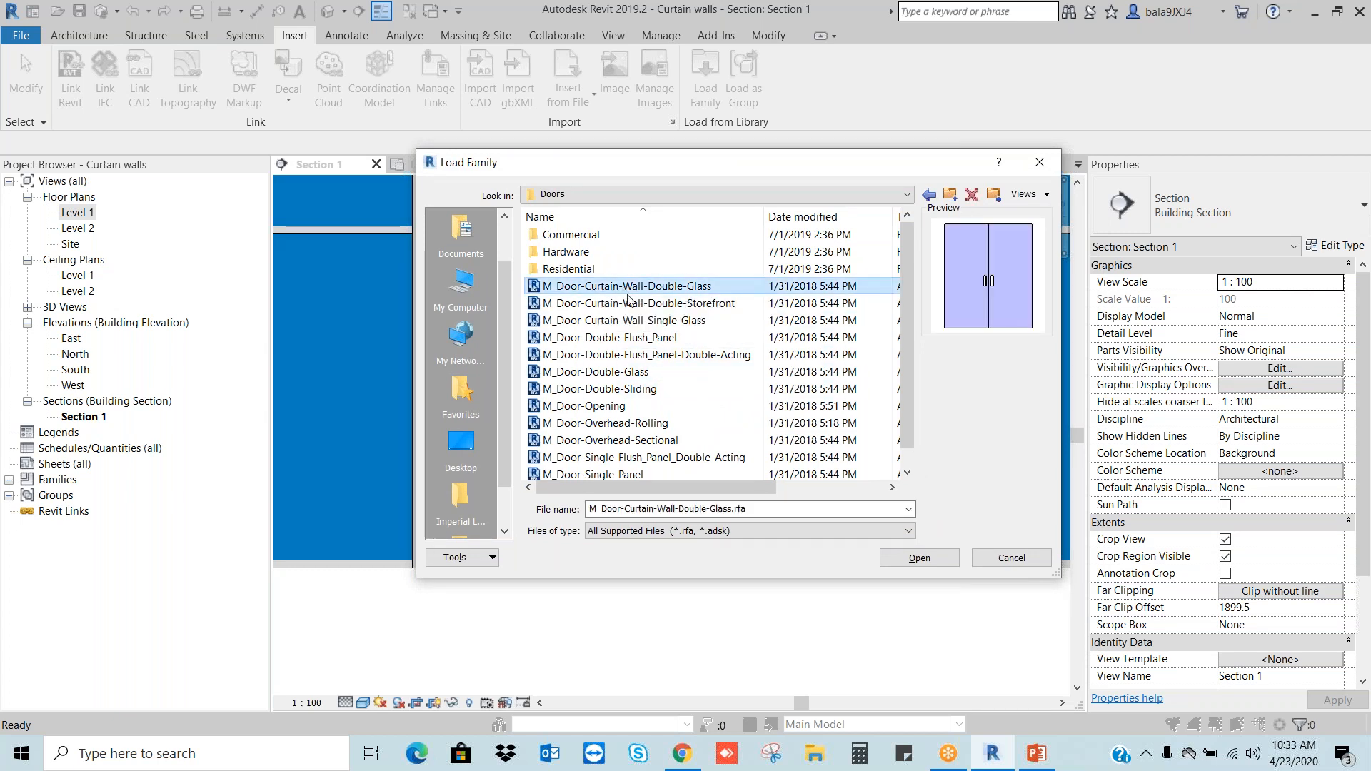
{"action": "left_click", "coordinate": [634, 307]}
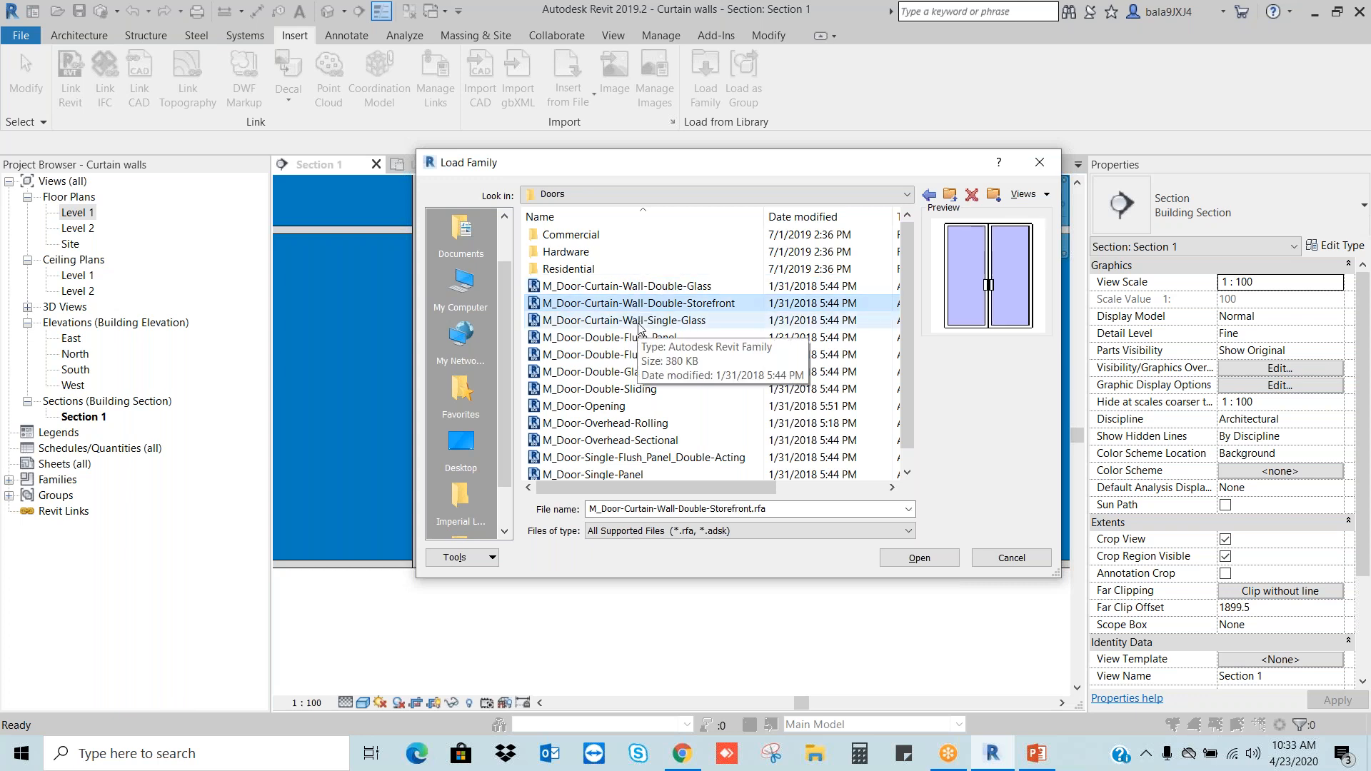
{"action": "left_click", "coordinate": [640, 322]}
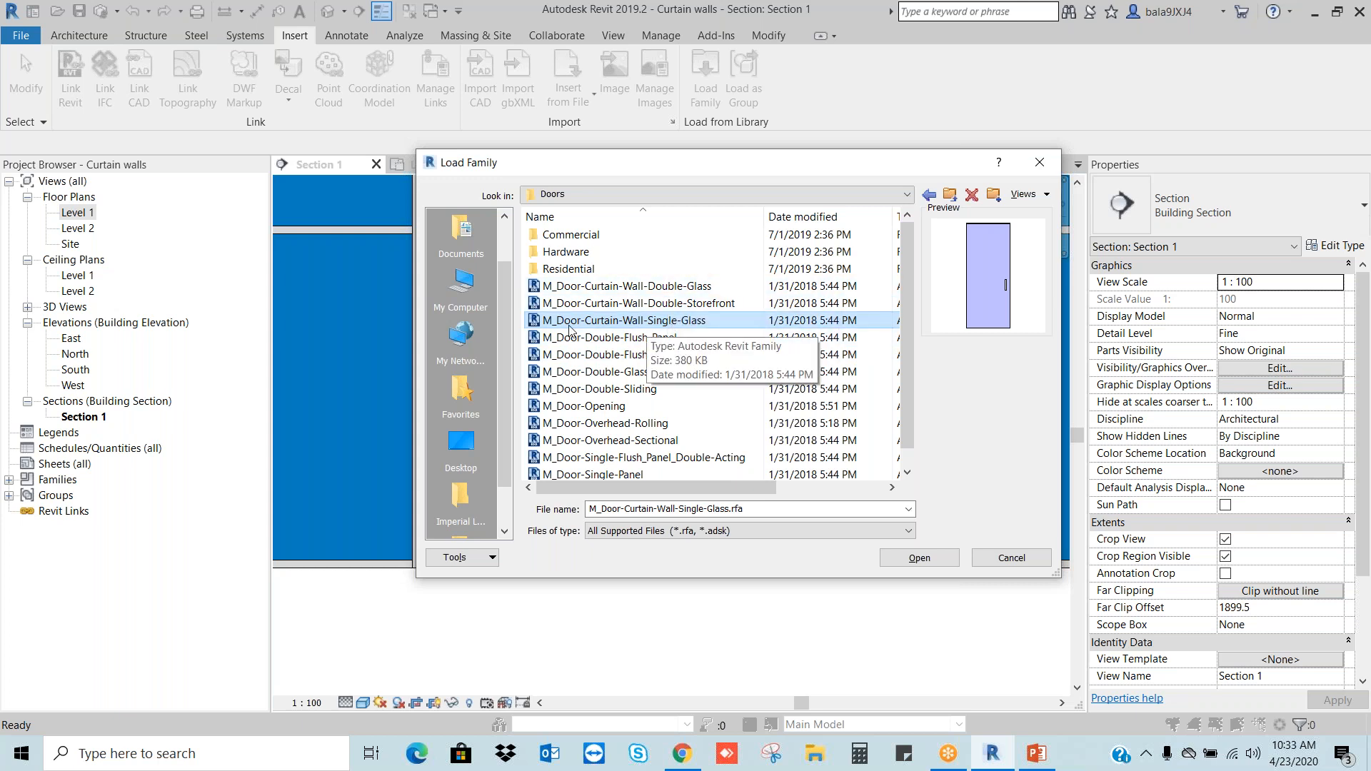
{"action": "left_click", "coordinate": [935, 562]}
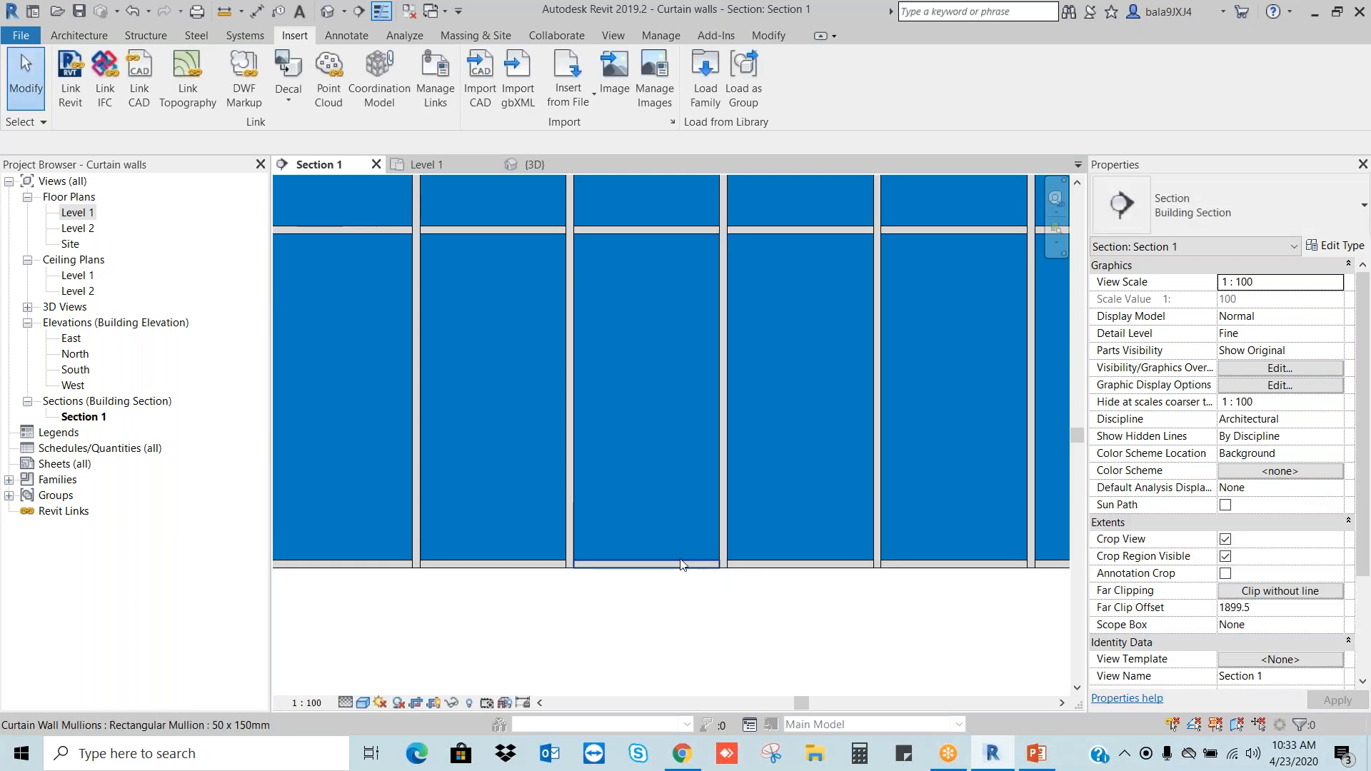
Step: Change the fifth bottom-row glazed panel of the leftmost curtain wall to the M_Door-Curtain-Wall-Single-Glass type and deselect it
{"action": "key", "text": "Tab"}
{"action": "key", "text": "Tab"}
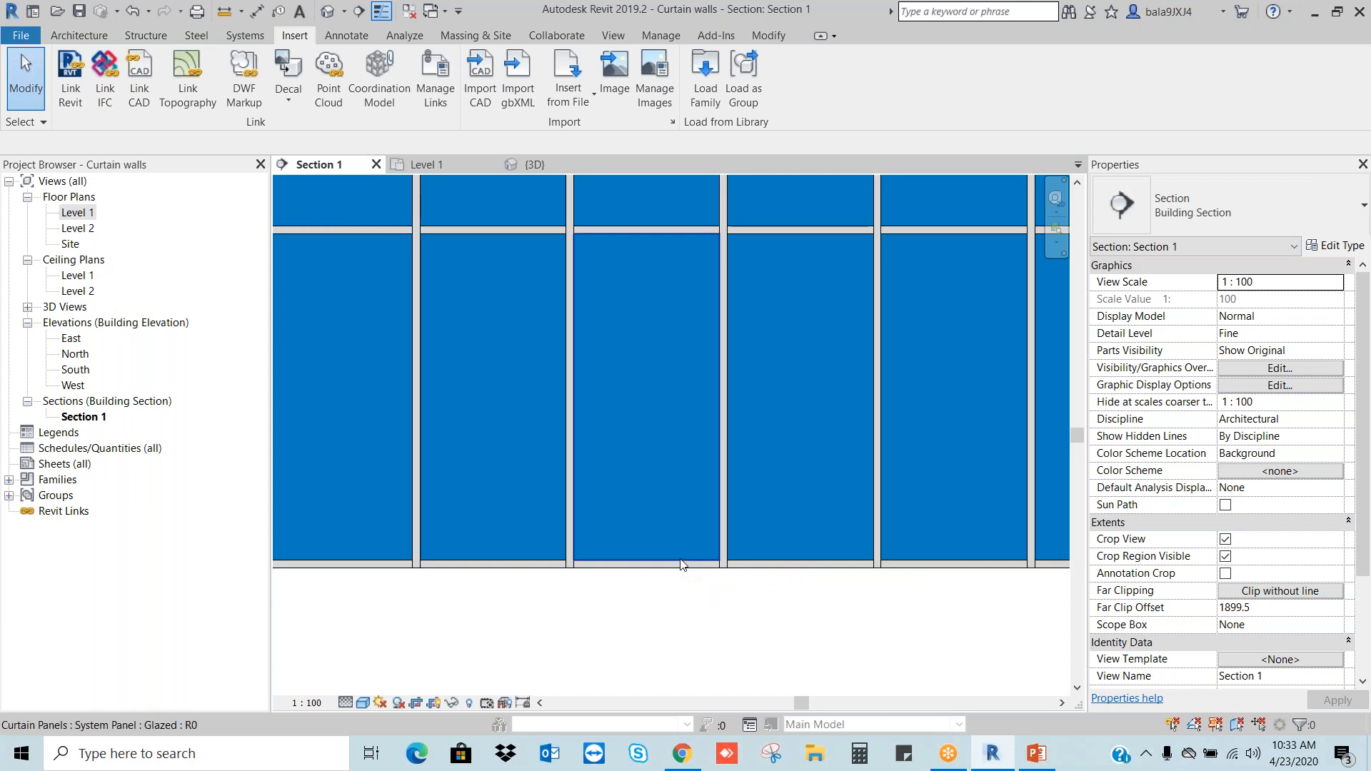
{"action": "left_click", "coordinate": [680, 565]}
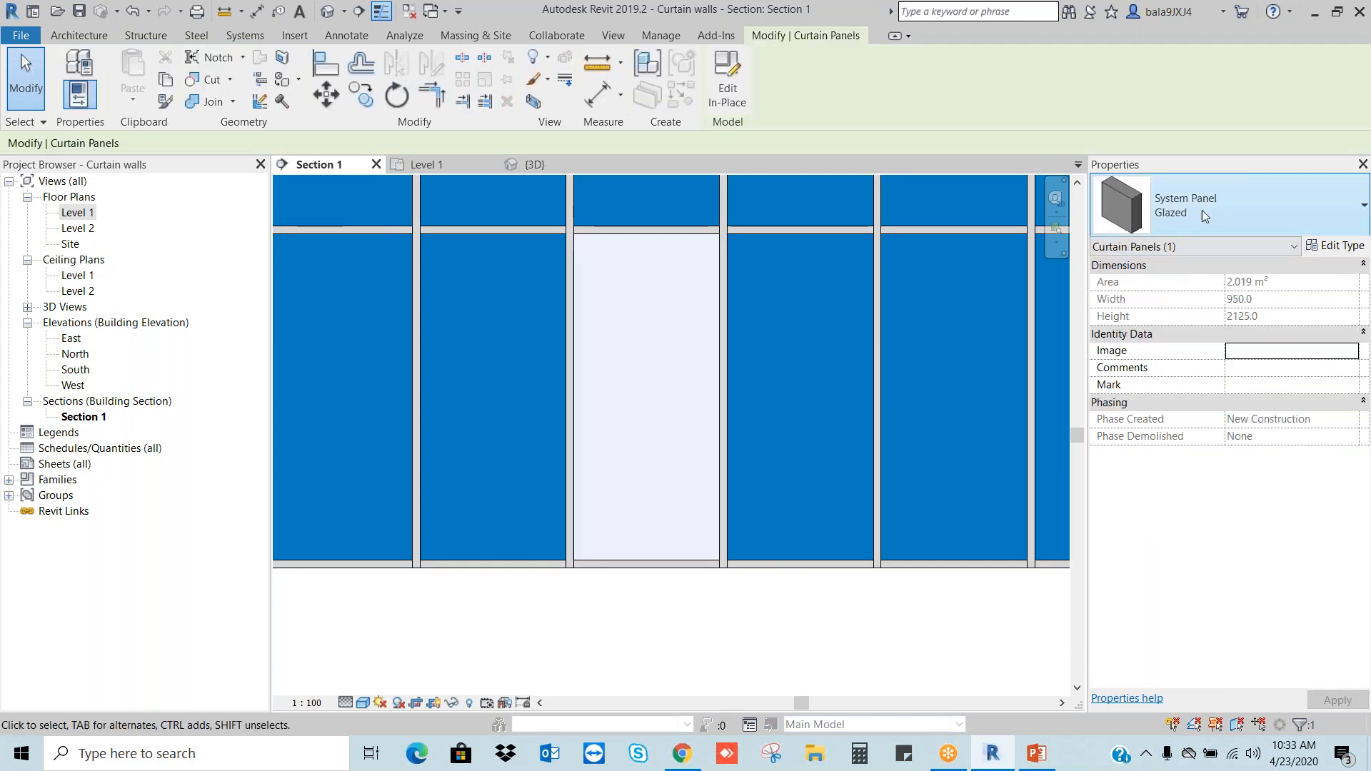
{"action": "left_click", "coordinate": [1204, 208]}
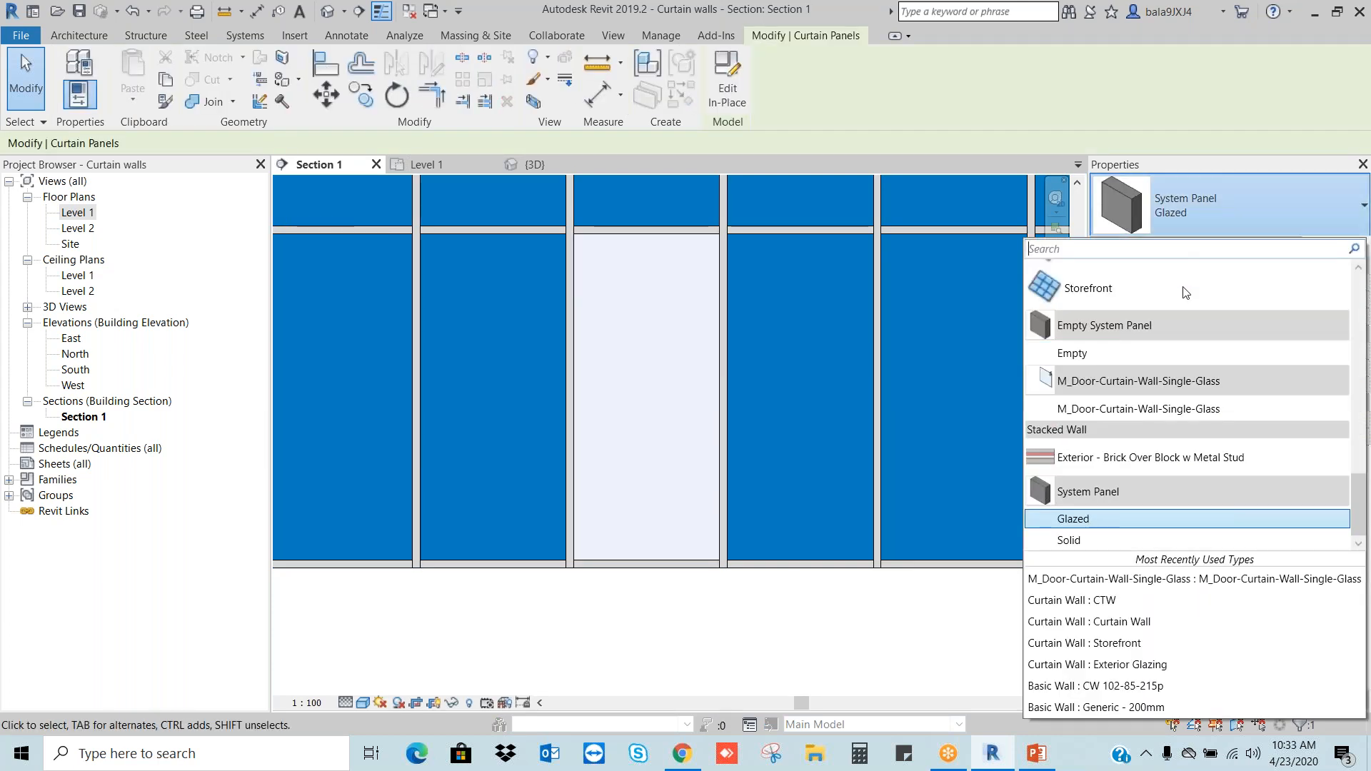
{"action": "left_click", "coordinate": [1191, 412]}
{"action": "left_click", "coordinate": [852, 608]}
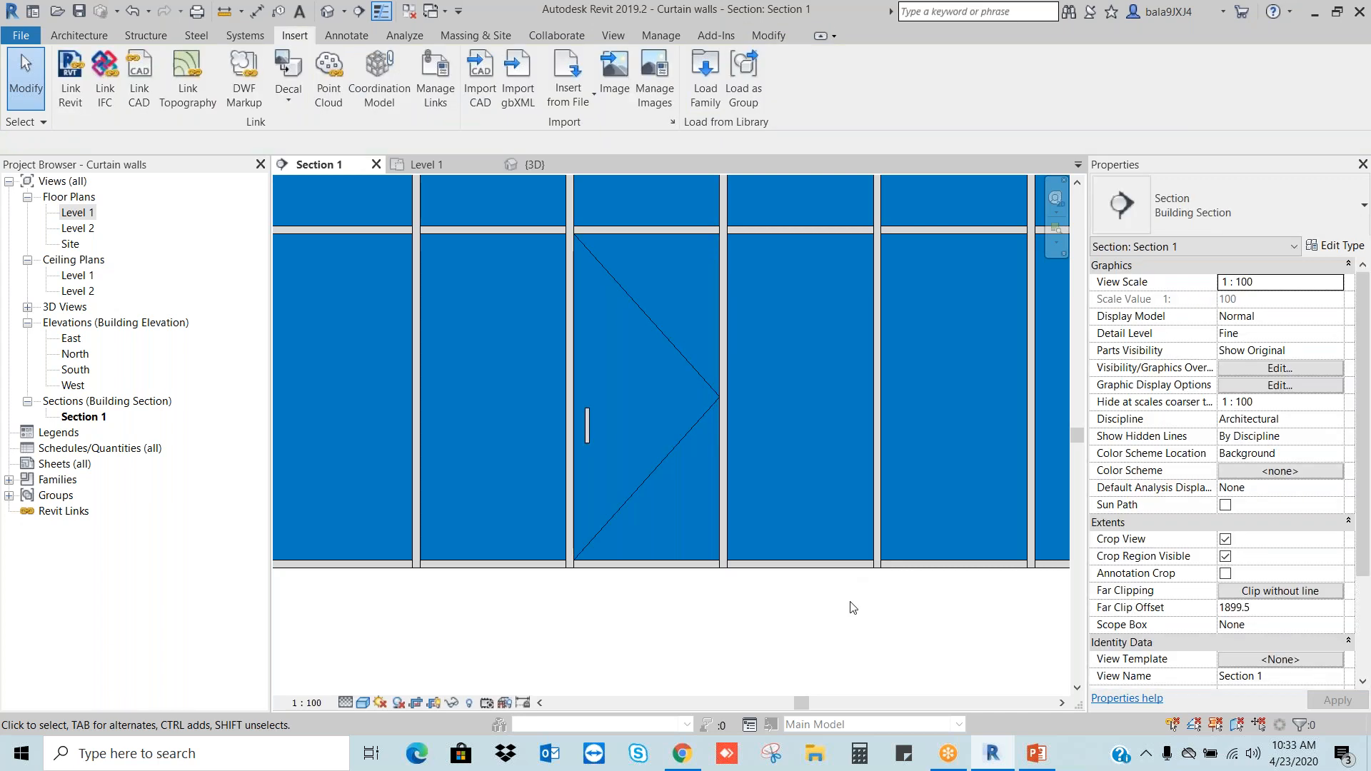
Step: Examine the curtain wall door in the Level 1 floor plan, and return to the Section 1 view from its section line
{"action": "scroll", "coordinate": [852, 608], "scroll_direction": "down", "scroll_amount": 2}
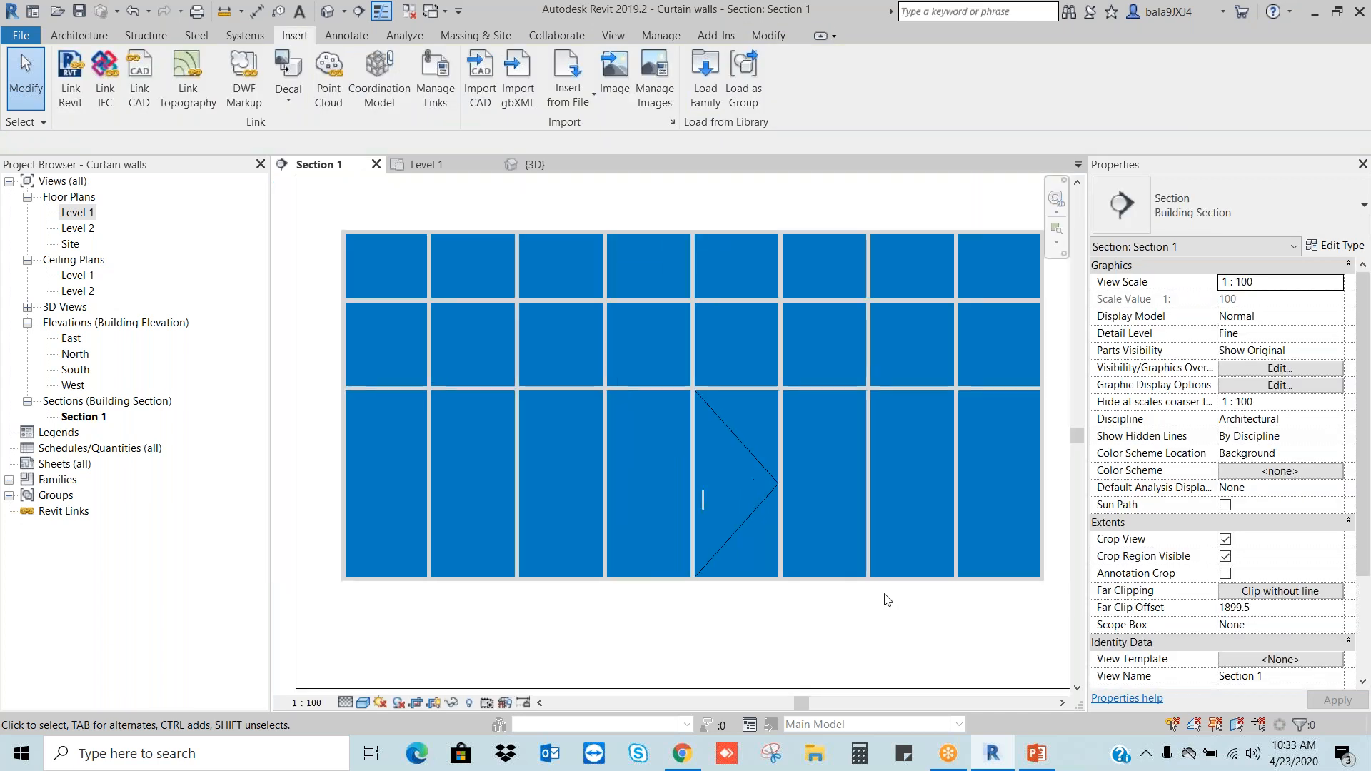
{"action": "double_click", "coordinate": [89, 216]}
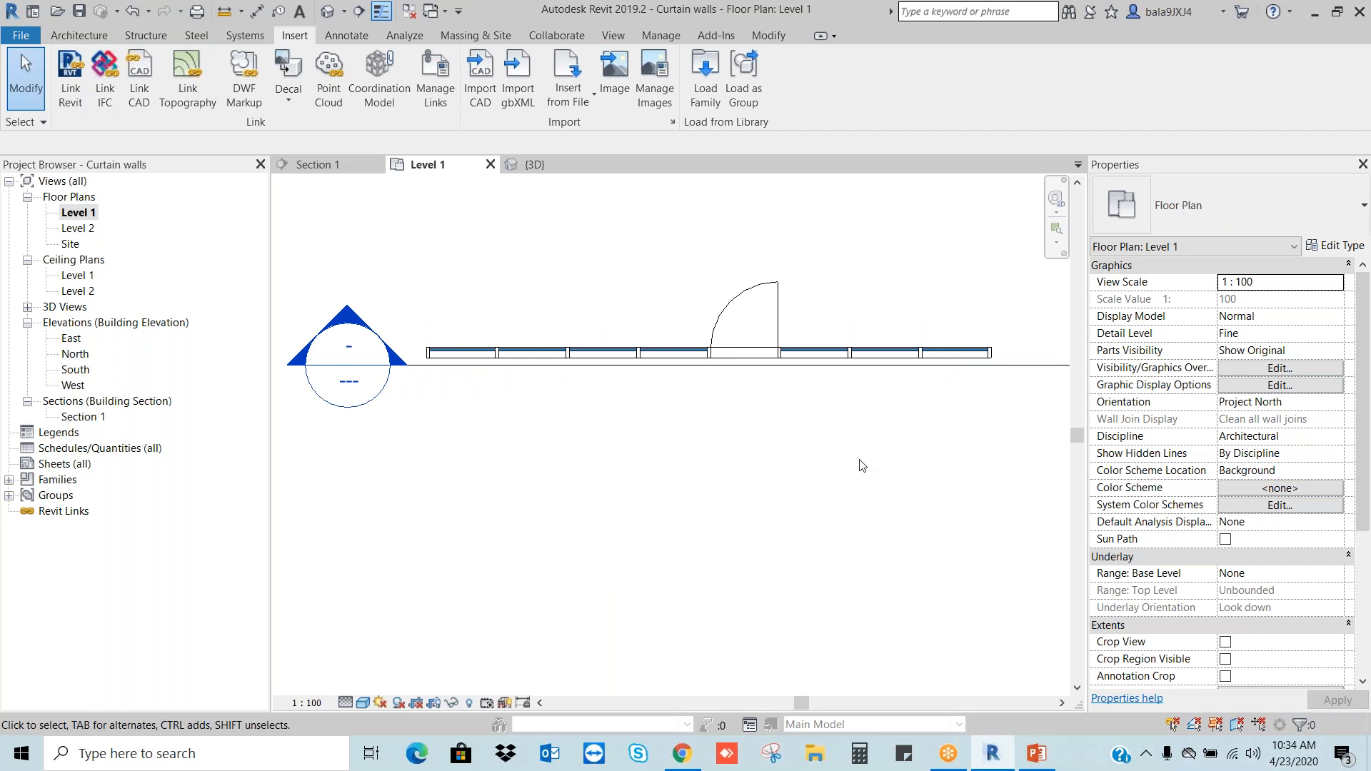
{"action": "scroll", "coordinate": [850, 465], "scroll_direction": "down", "scroll_amount": 5}
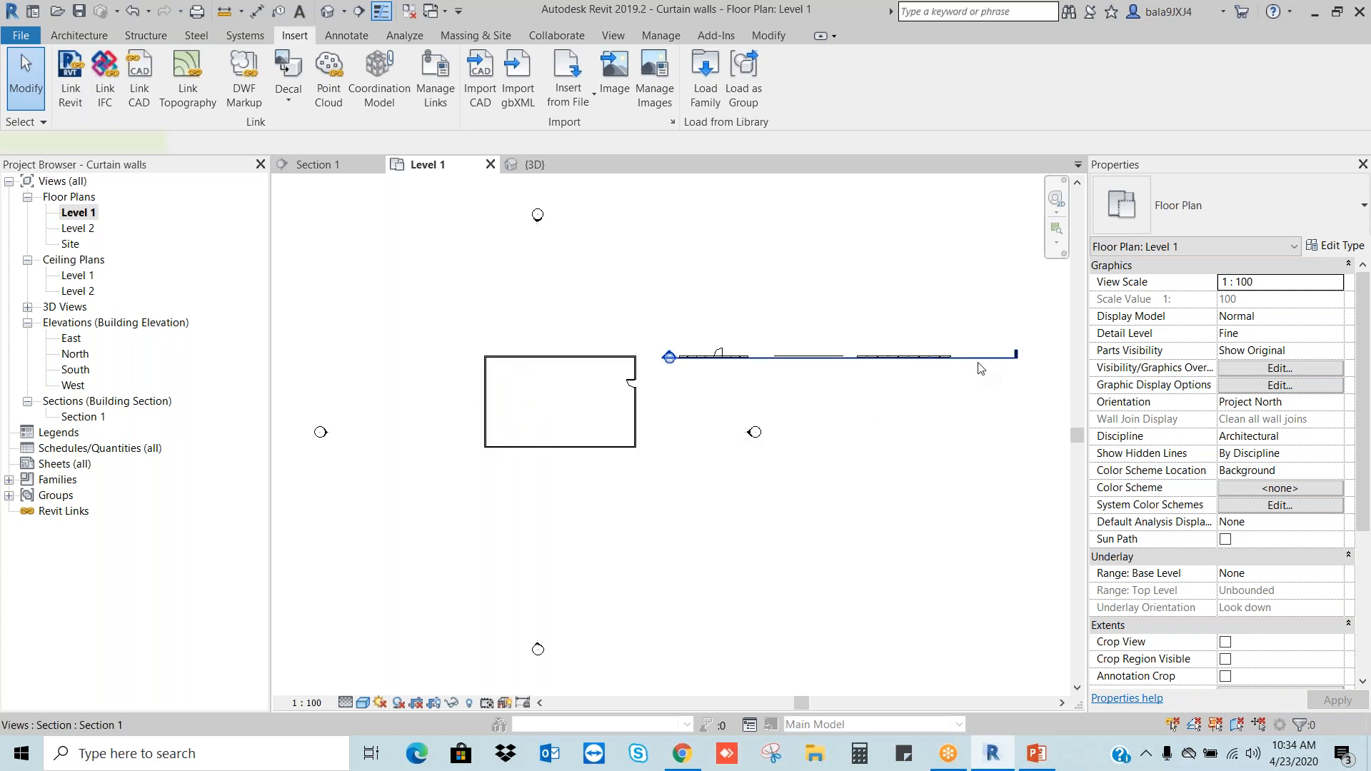
{"action": "right_click", "coordinate": [979, 368]}
{"action": "left_click", "coordinate": [1040, 423]}
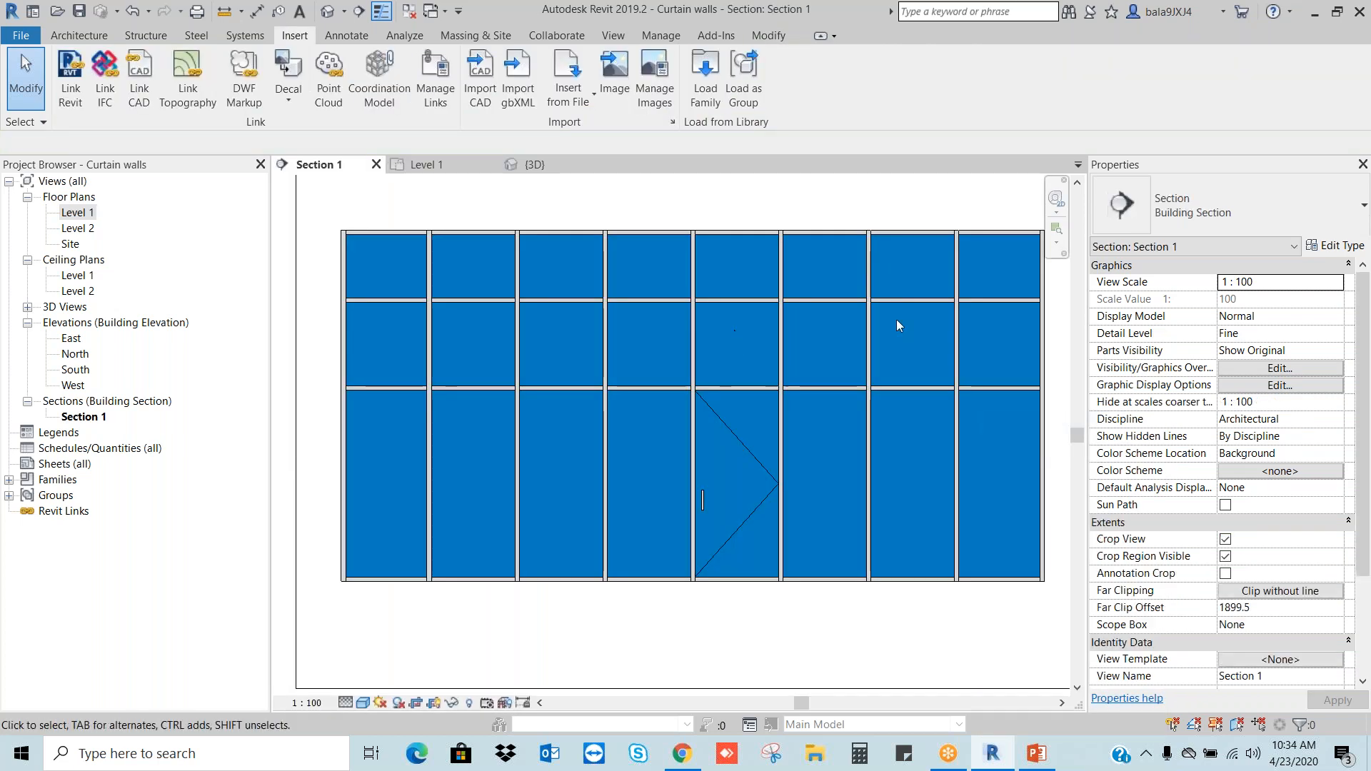
Step: Start loading another family and browse to the Windows folder of the US Metric library
{"action": "left_click", "coordinate": [703, 75]}
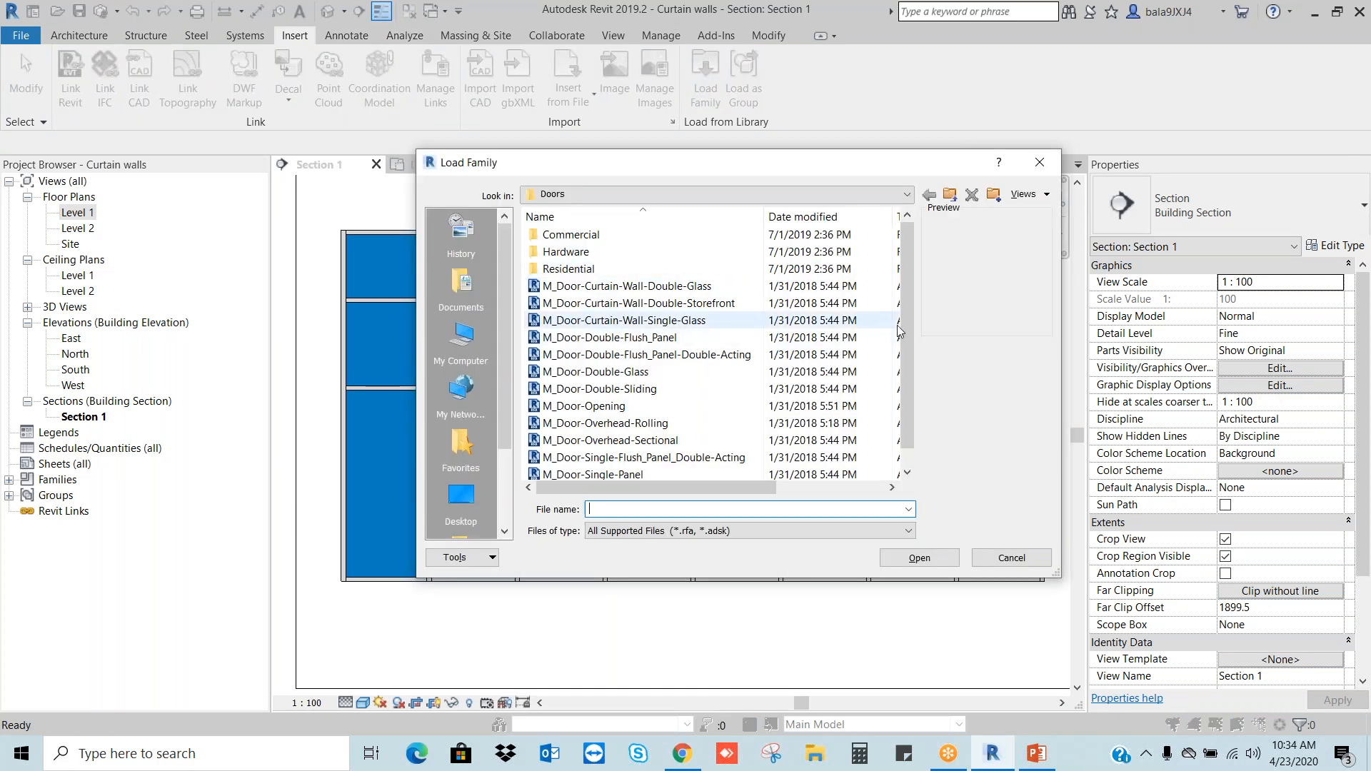
{"action": "left_click", "coordinate": [576, 194]}
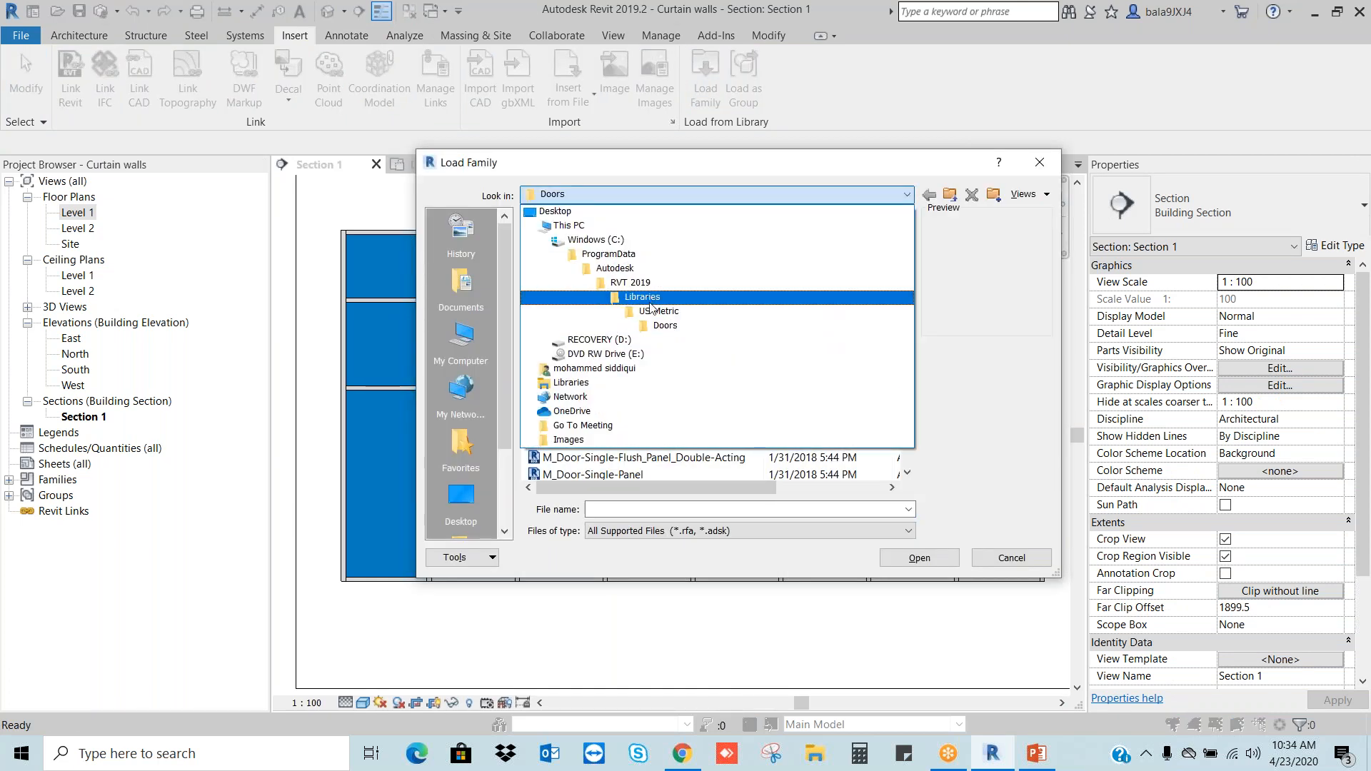
{"action": "left_click", "coordinate": [651, 311]}
{"action": "left_click_drag", "start_coordinate": [909, 291], "coordinate": [911, 458]}
{"action": "double_click", "coordinate": [571, 457]}
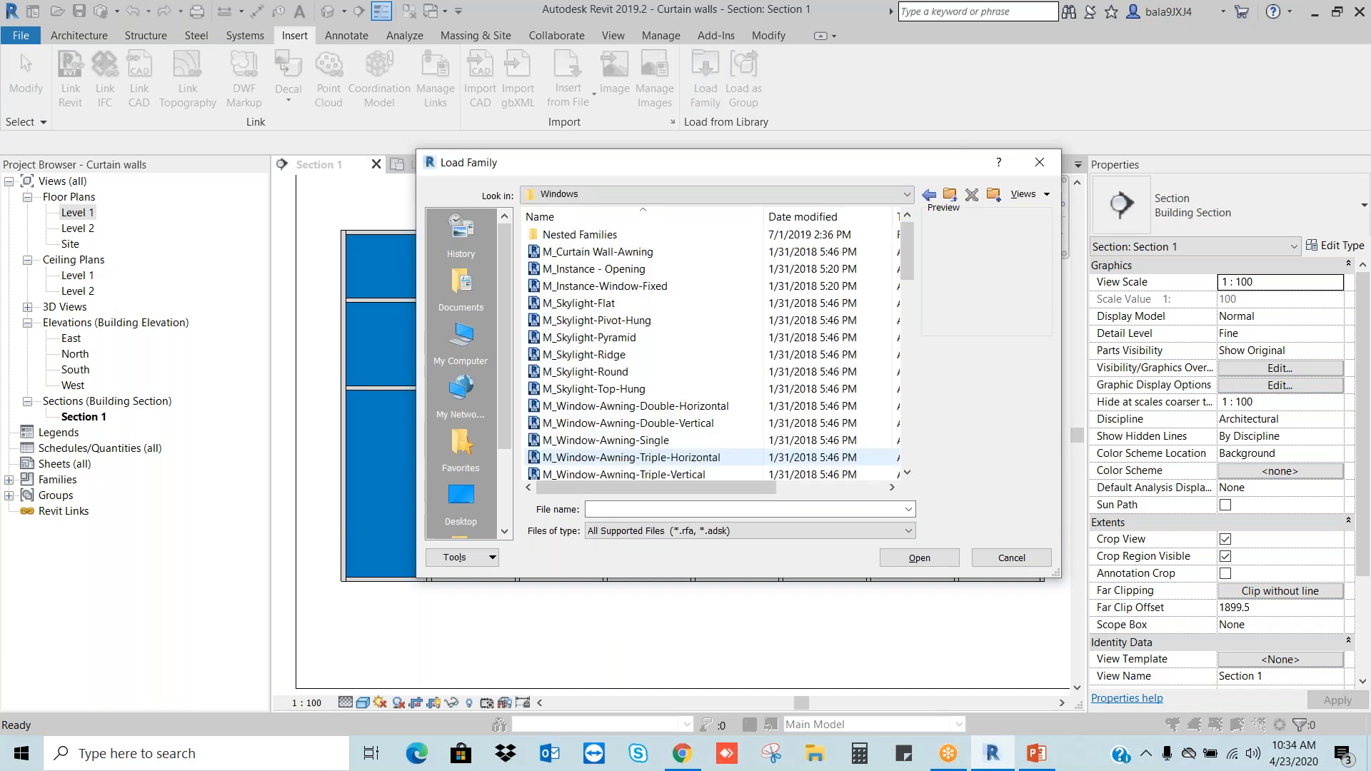
Step: Browse the window families, preview M_Window-Sliding-Four, and load the M_Curtain Wall-Awning family
{"action": "left_click_drag", "start_coordinate": [907, 256], "coordinate": [909, 473]}
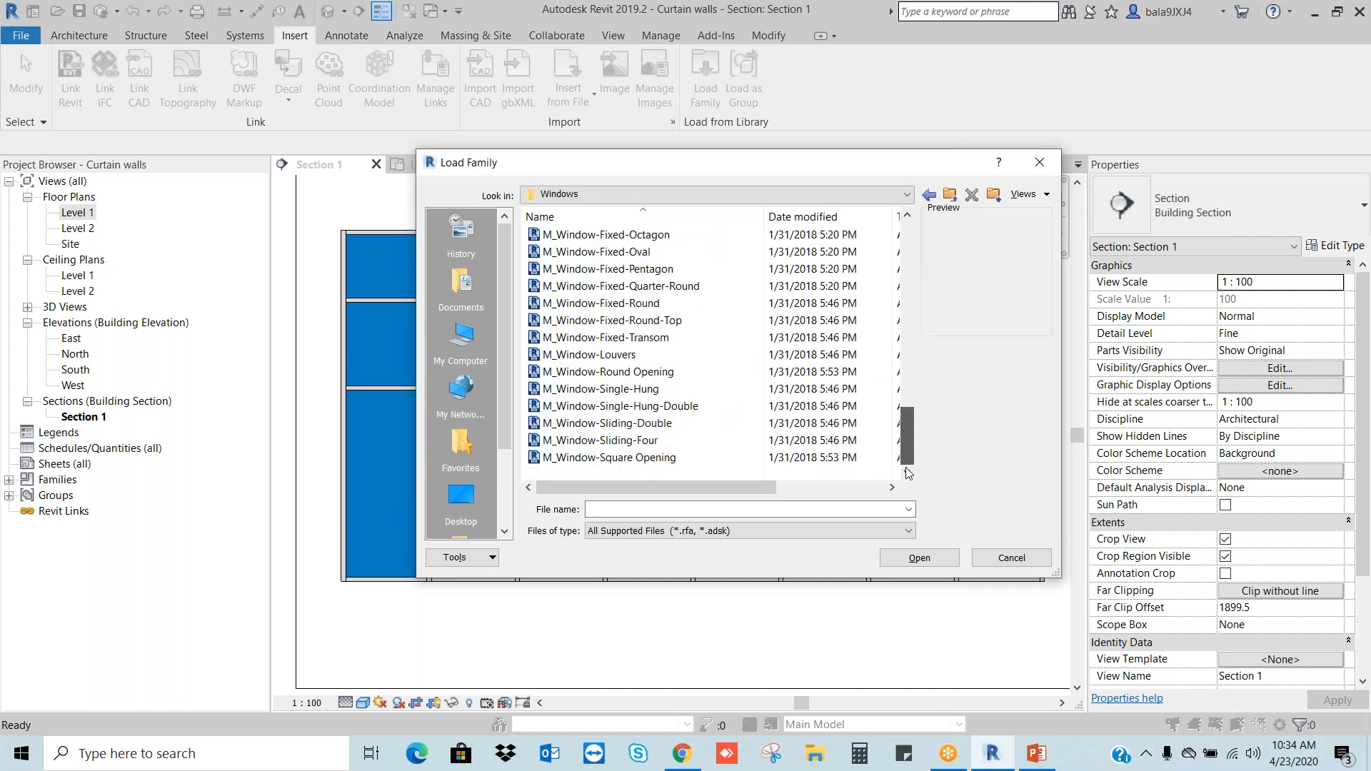
{"action": "left_click", "coordinate": [656, 442]}
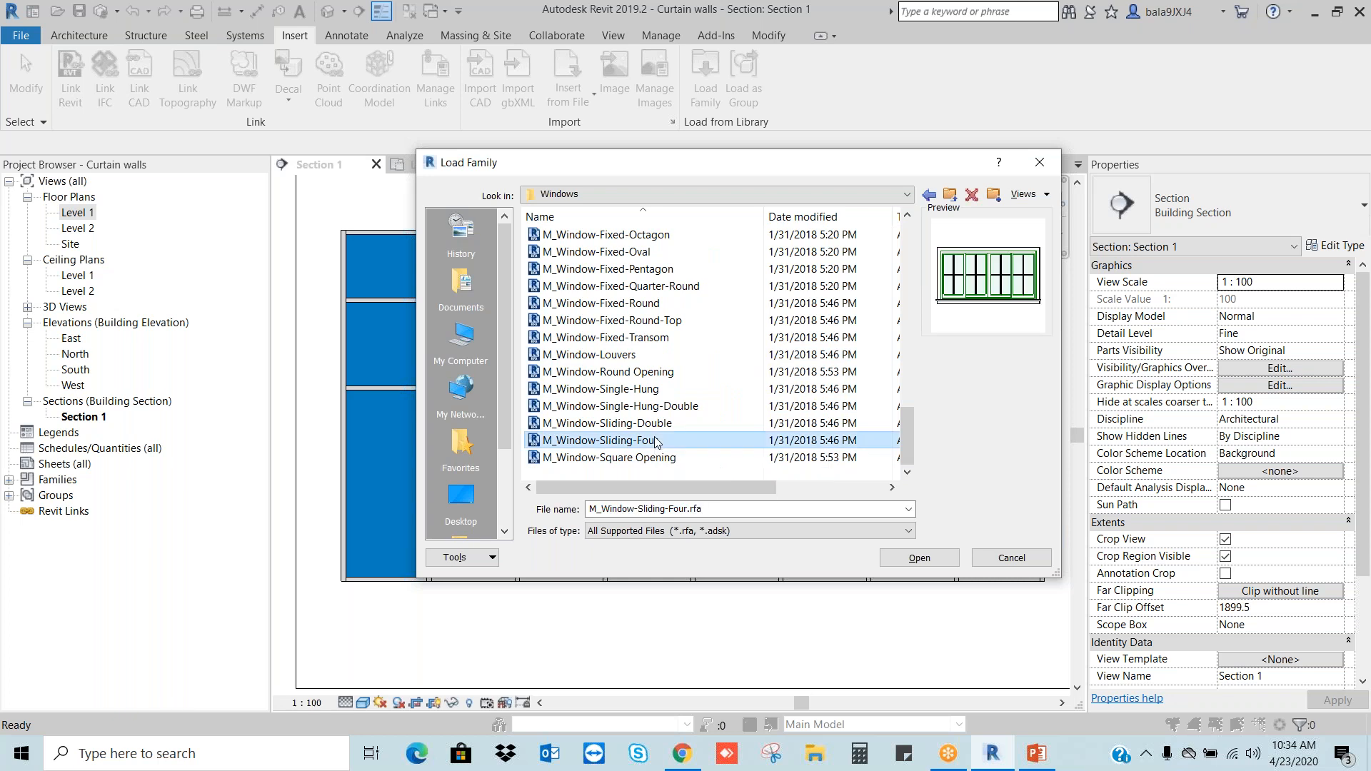
{"action": "scroll", "coordinate": [639, 350], "scroll_direction": "up", "scroll_amount": 3}
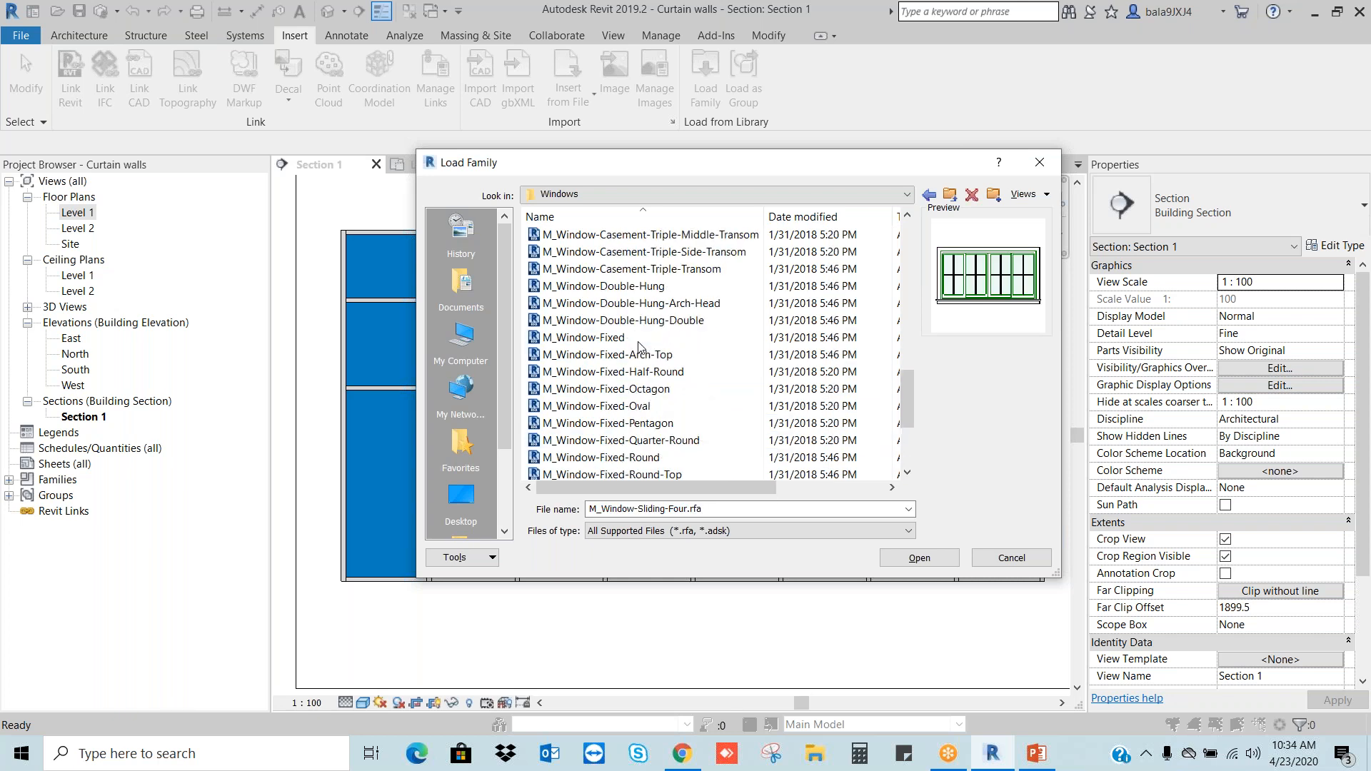
{"action": "scroll", "coordinate": [640, 348], "scroll_direction": "up", "scroll_amount": 5}
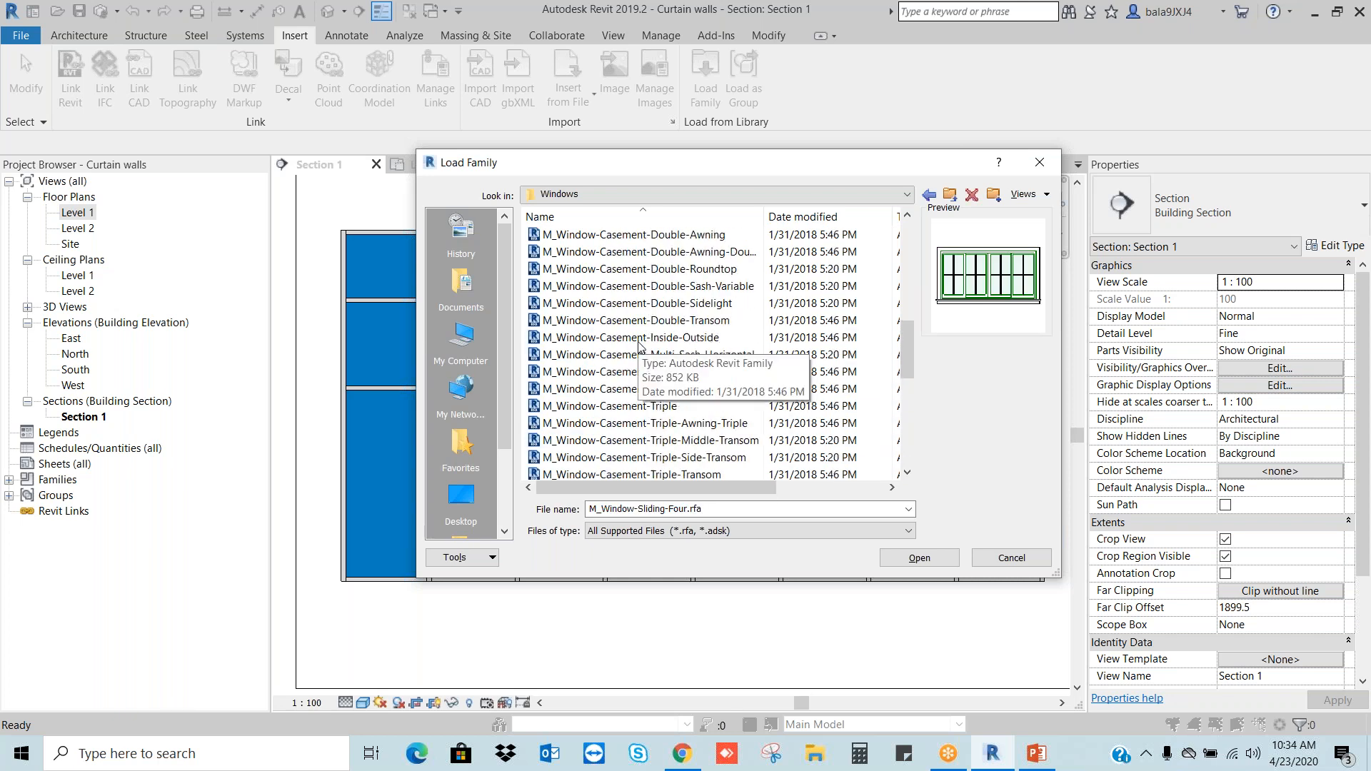
{"action": "scroll", "coordinate": [639, 350], "scroll_direction": "up", "scroll_amount": 2}
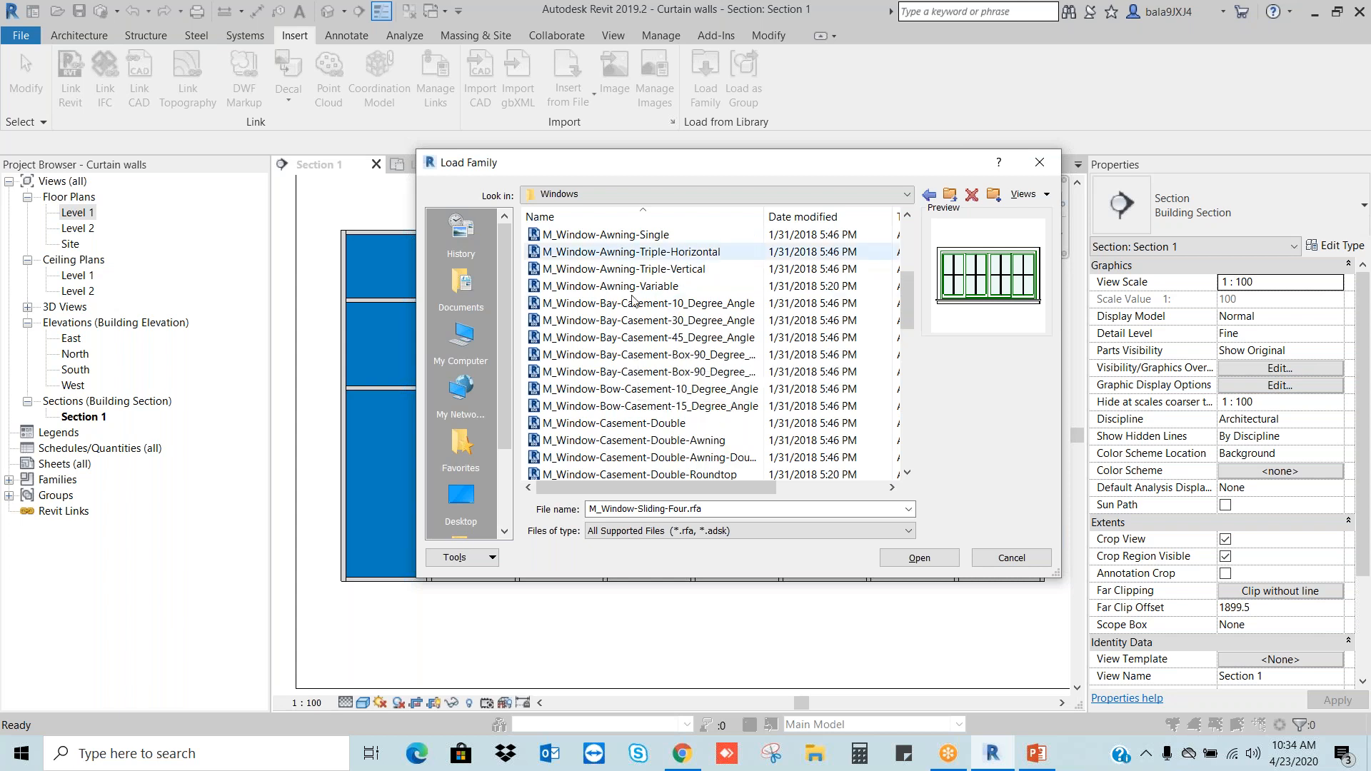
{"action": "scroll", "coordinate": [674, 383], "scroll_direction": "down", "scroll_amount": 2}
{"action": "scroll", "coordinate": [912, 408], "scroll_direction": "down", "scroll_amount": 3}
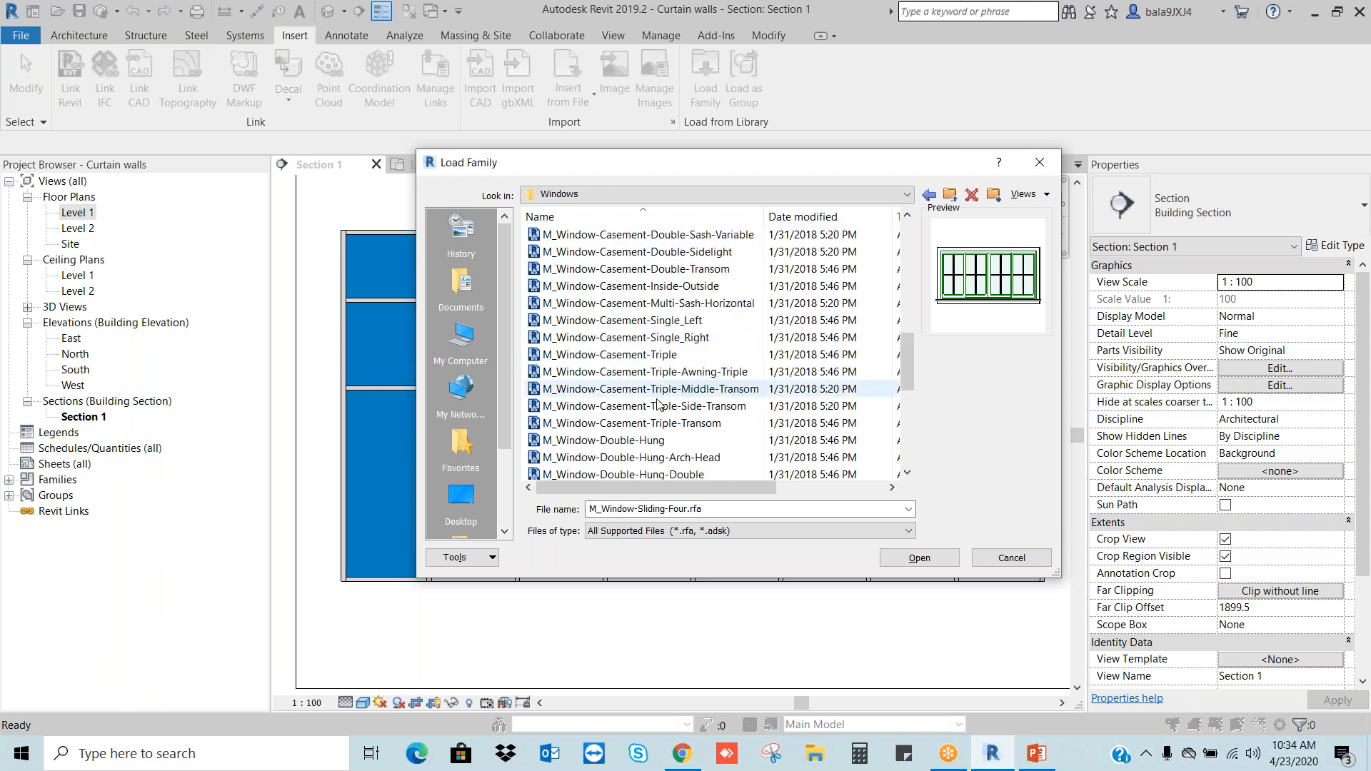
{"action": "left_click_drag", "start_coordinate": [911, 386], "coordinate": [909, 245]}
{"action": "left_click", "coordinate": [632, 253]}
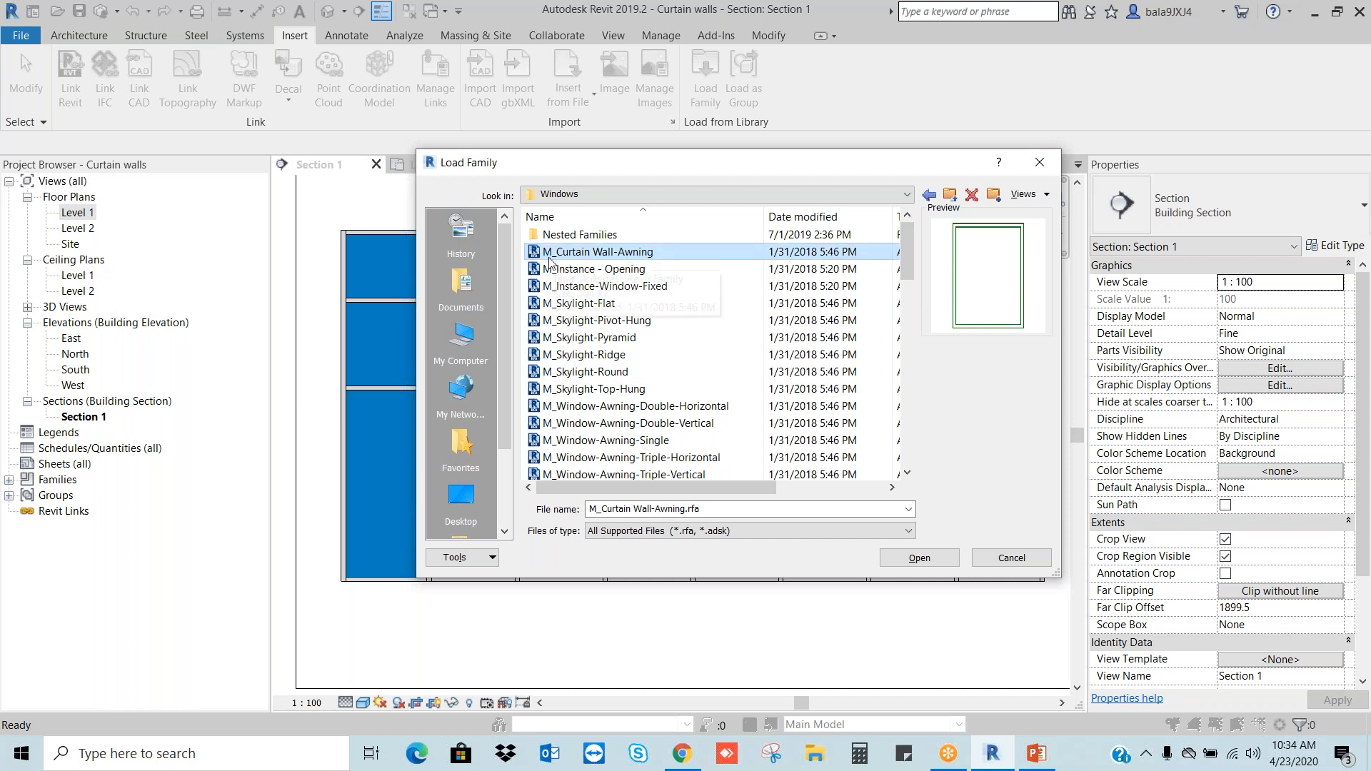
{"action": "left_click", "coordinate": [929, 555]}
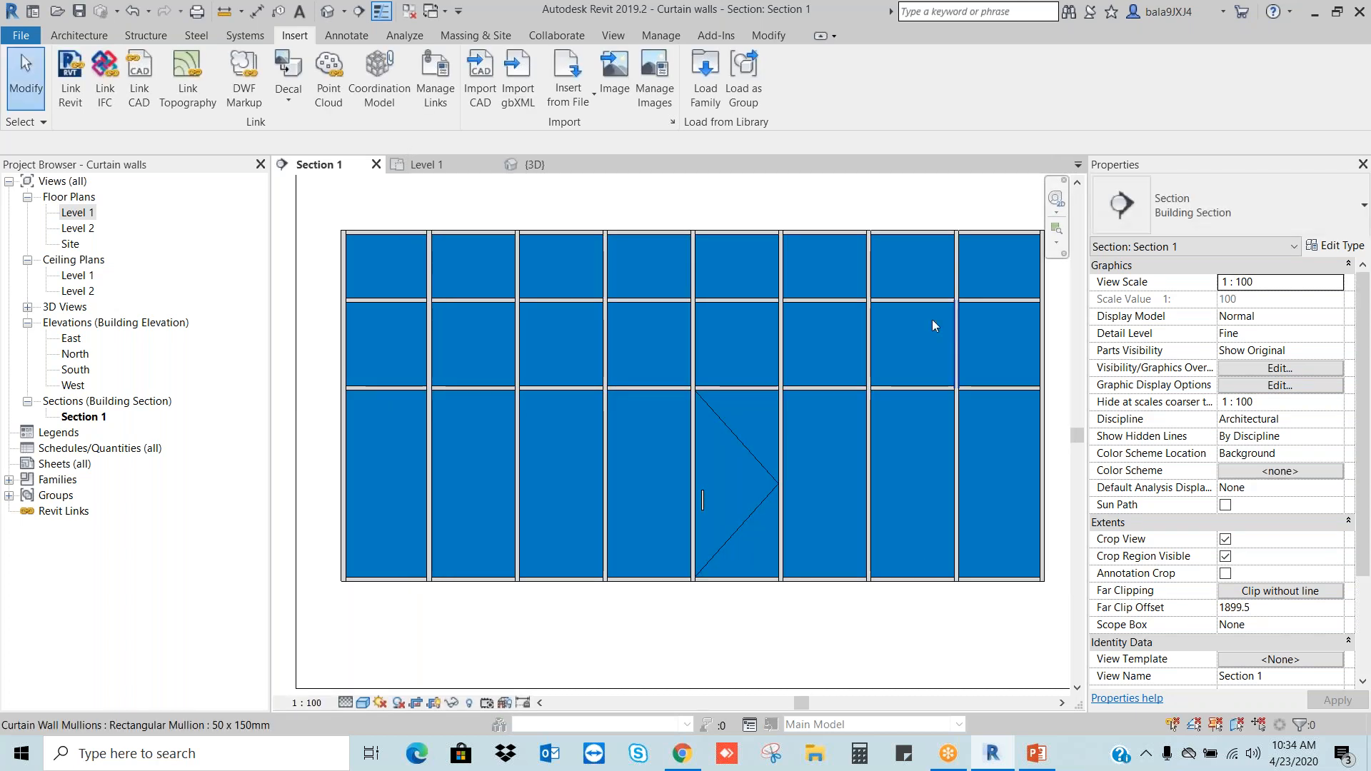
Step: Change the seventh middle-row glazed panel of the curtain wall to the M_Curtain Wall-Awning type and deselect it
{"action": "scroll", "coordinate": [953, 340], "scroll_direction": "up", "scroll_amount": 4}
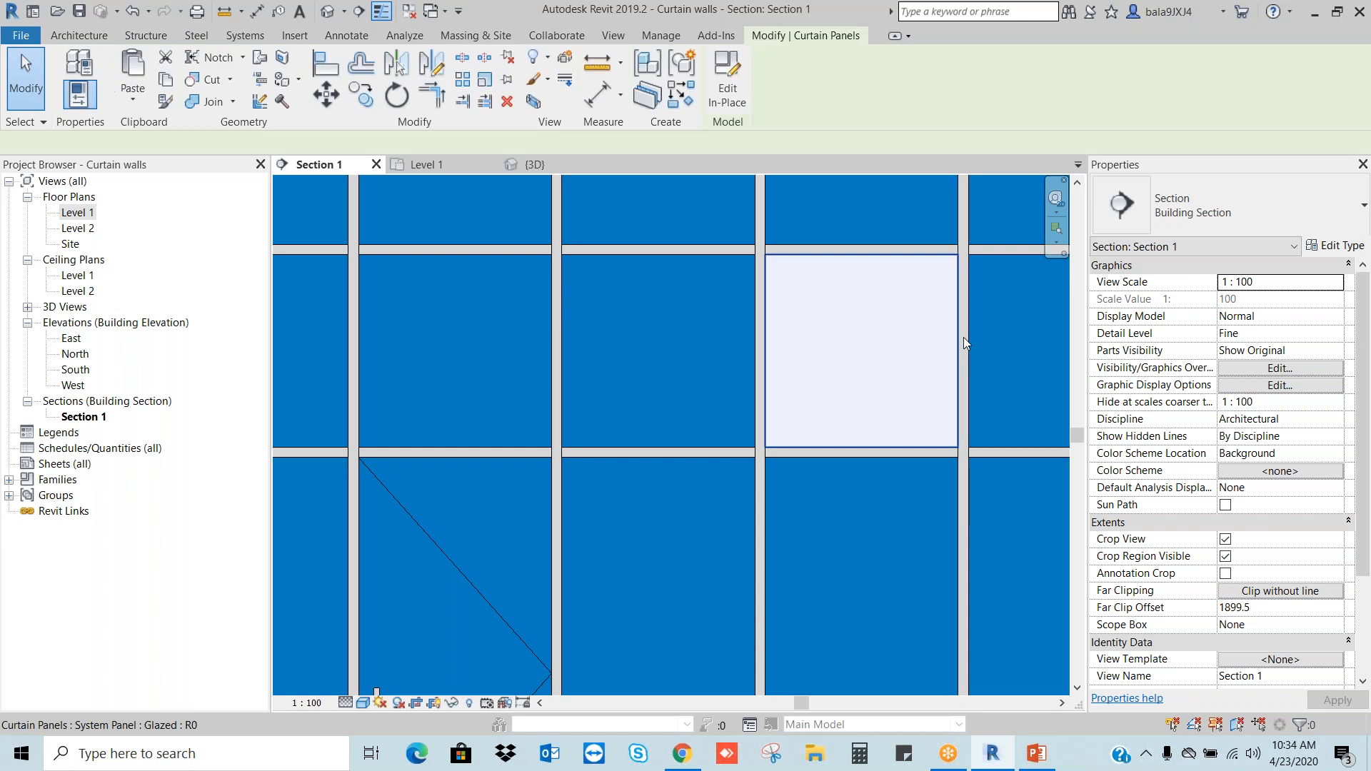
{"action": "left_click", "coordinate": [963, 337]}
{"action": "key", "text": "Escape"}
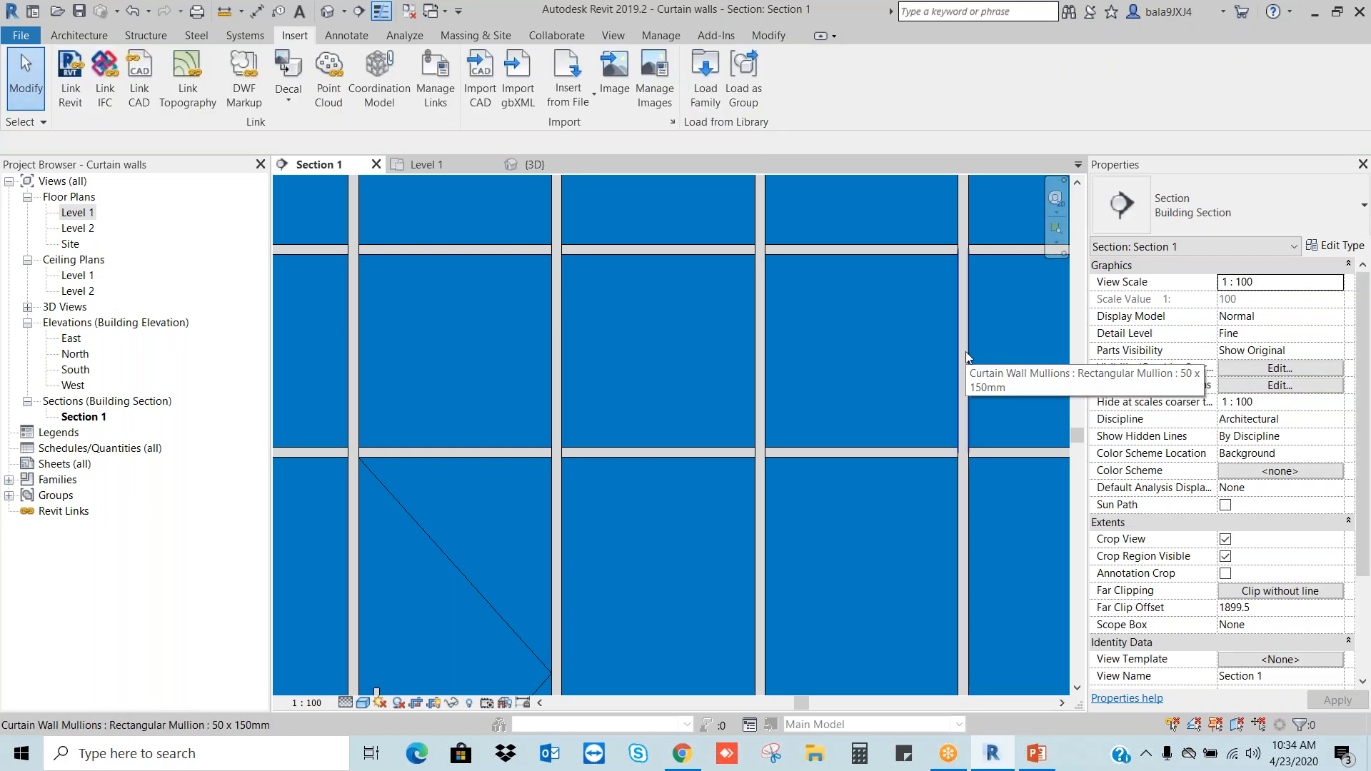
{"action": "key", "text": "Tab"}
{"action": "key", "text": "Tab"}
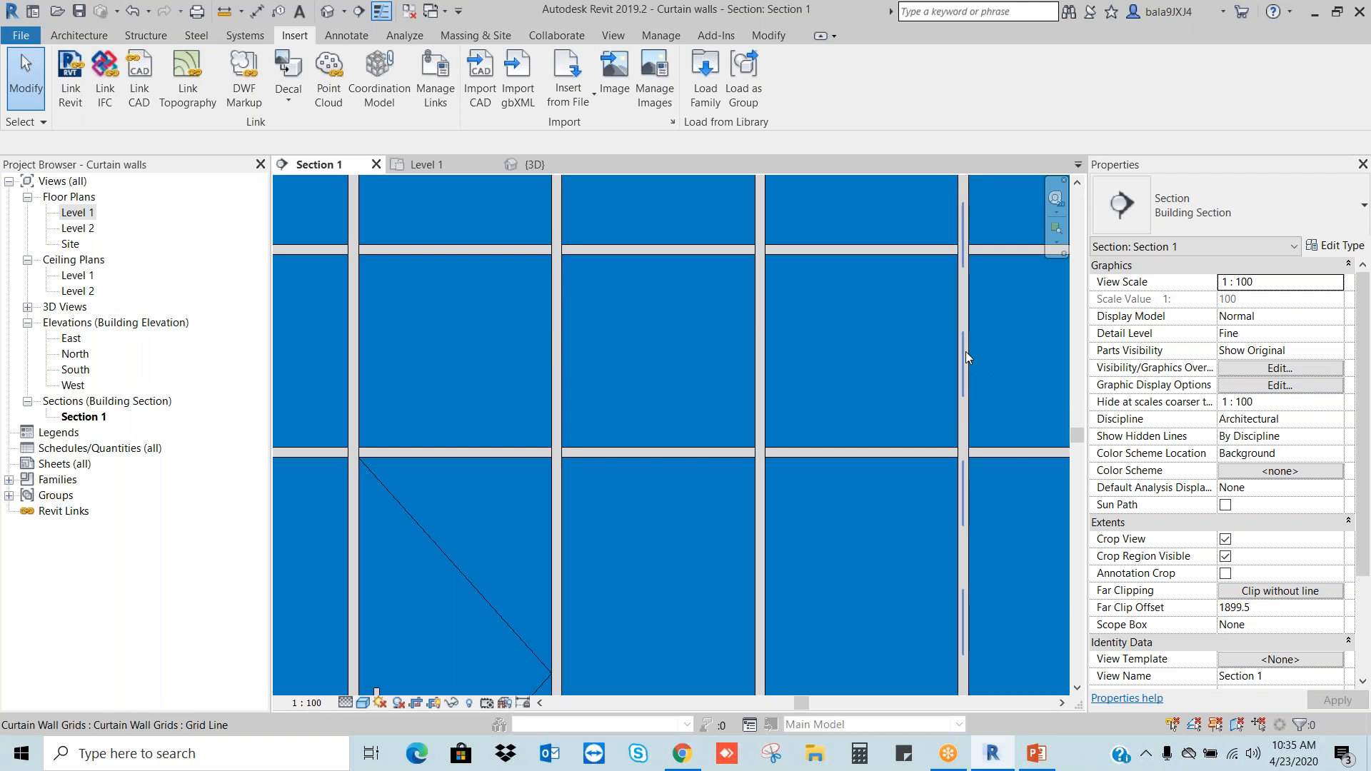
{"action": "key", "text": "Tab"}
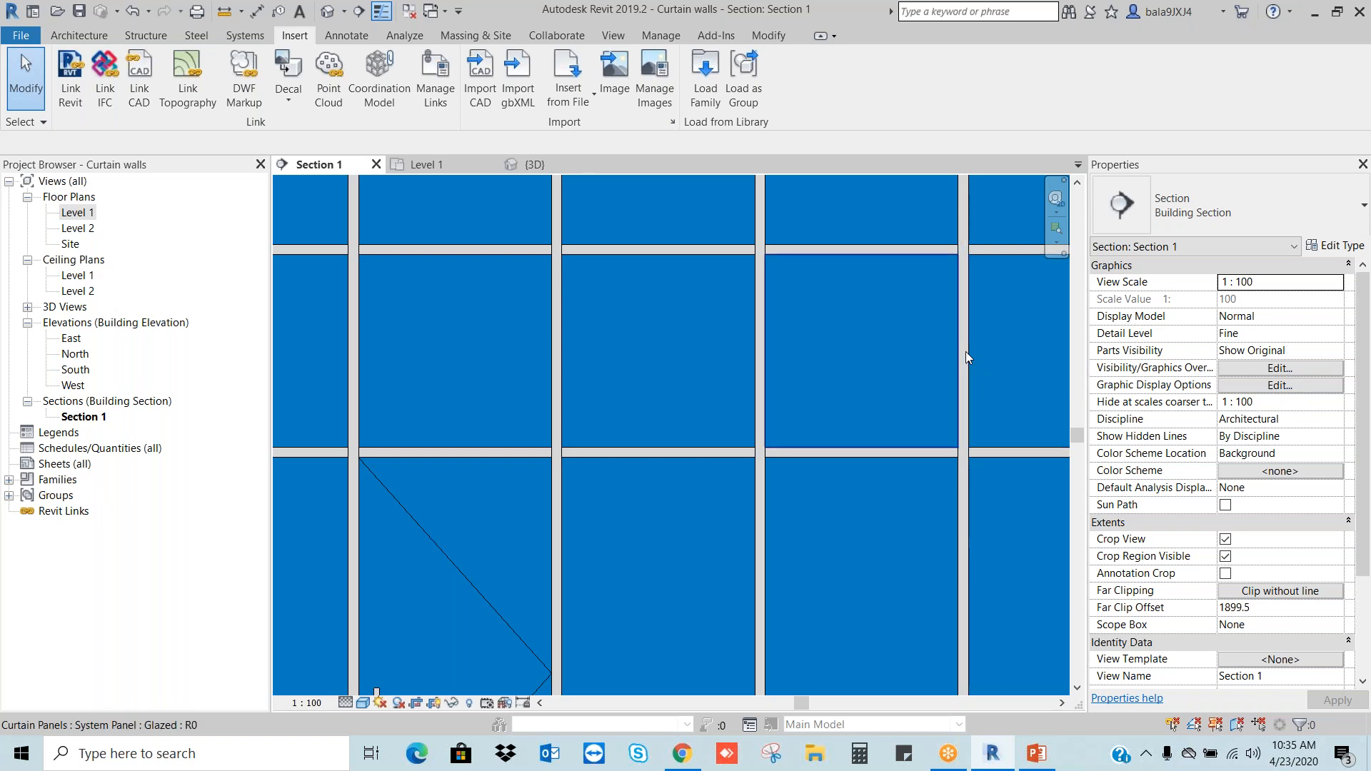
{"action": "left_click", "coordinate": [966, 352]}
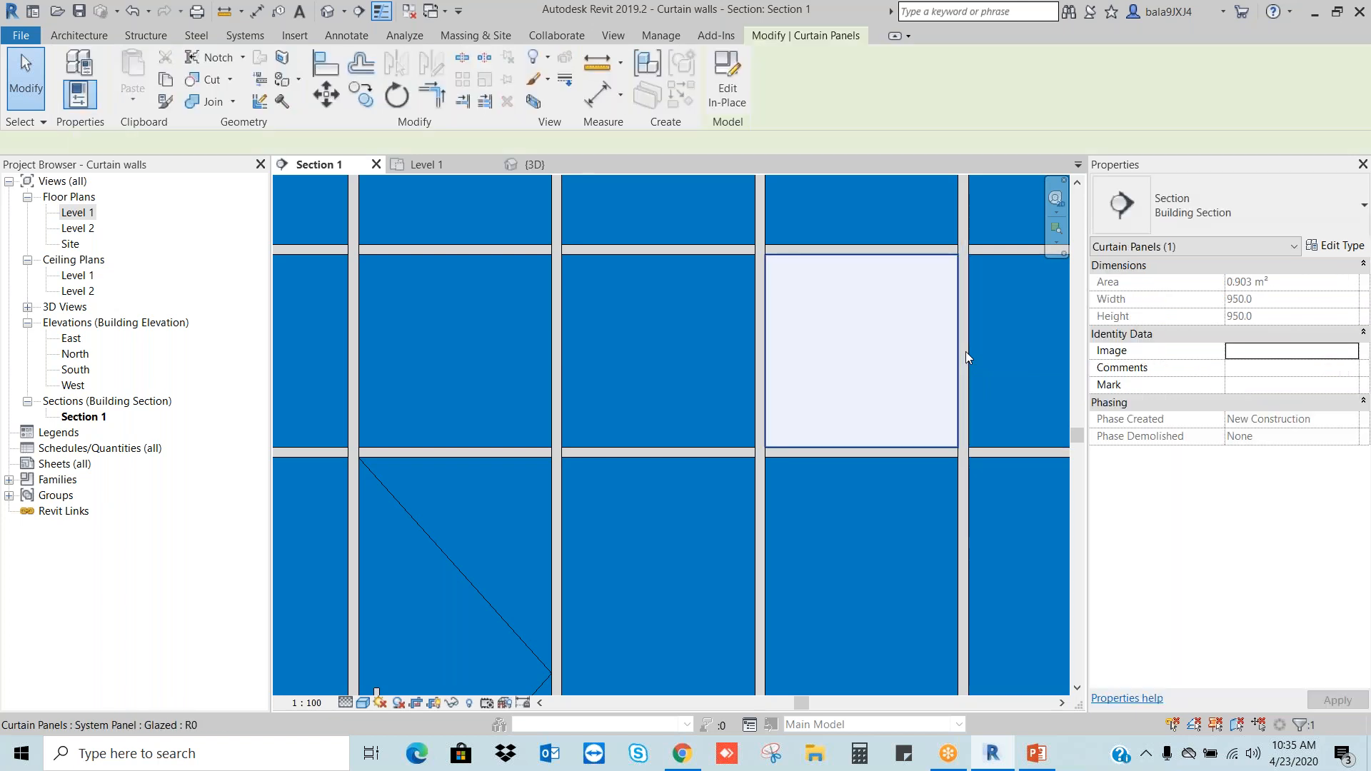
{"action": "left_click", "coordinate": [1212, 212]}
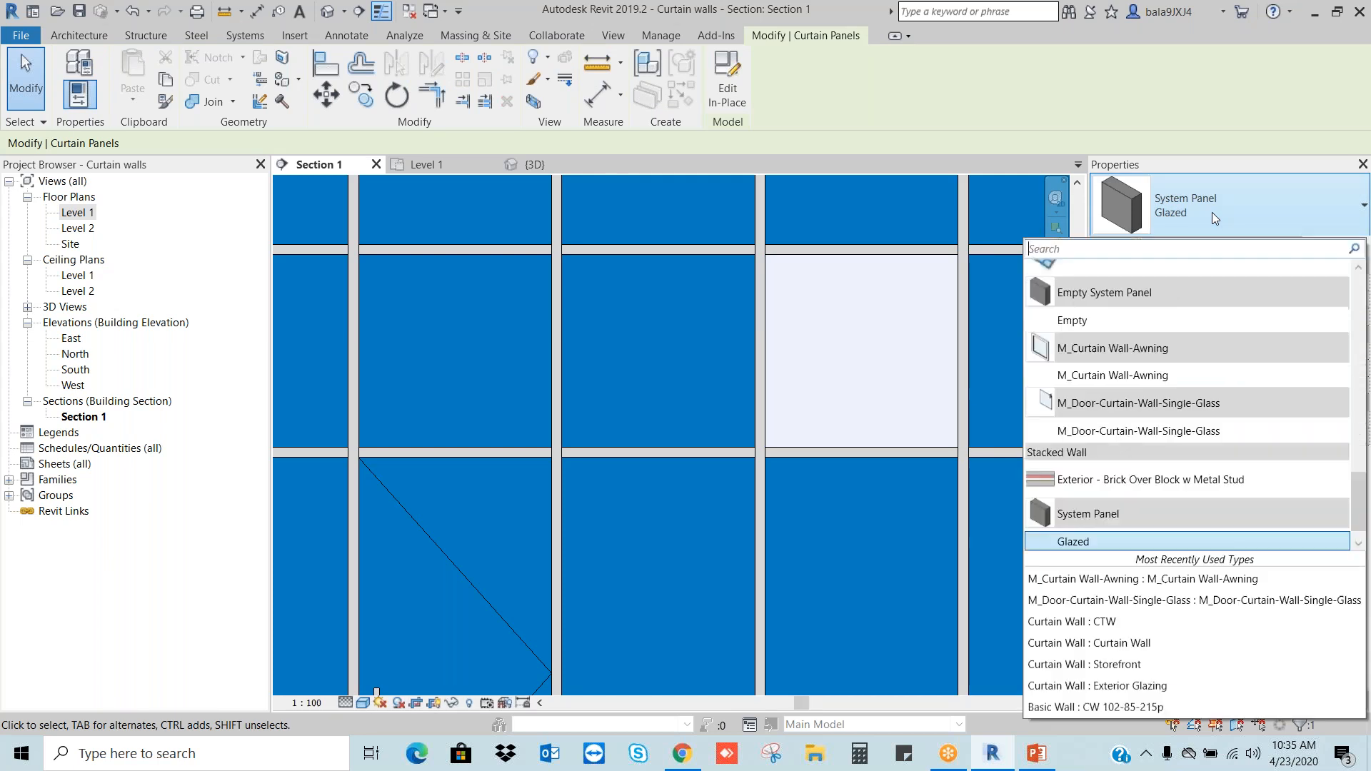
{"action": "left_click", "coordinate": [1104, 375]}
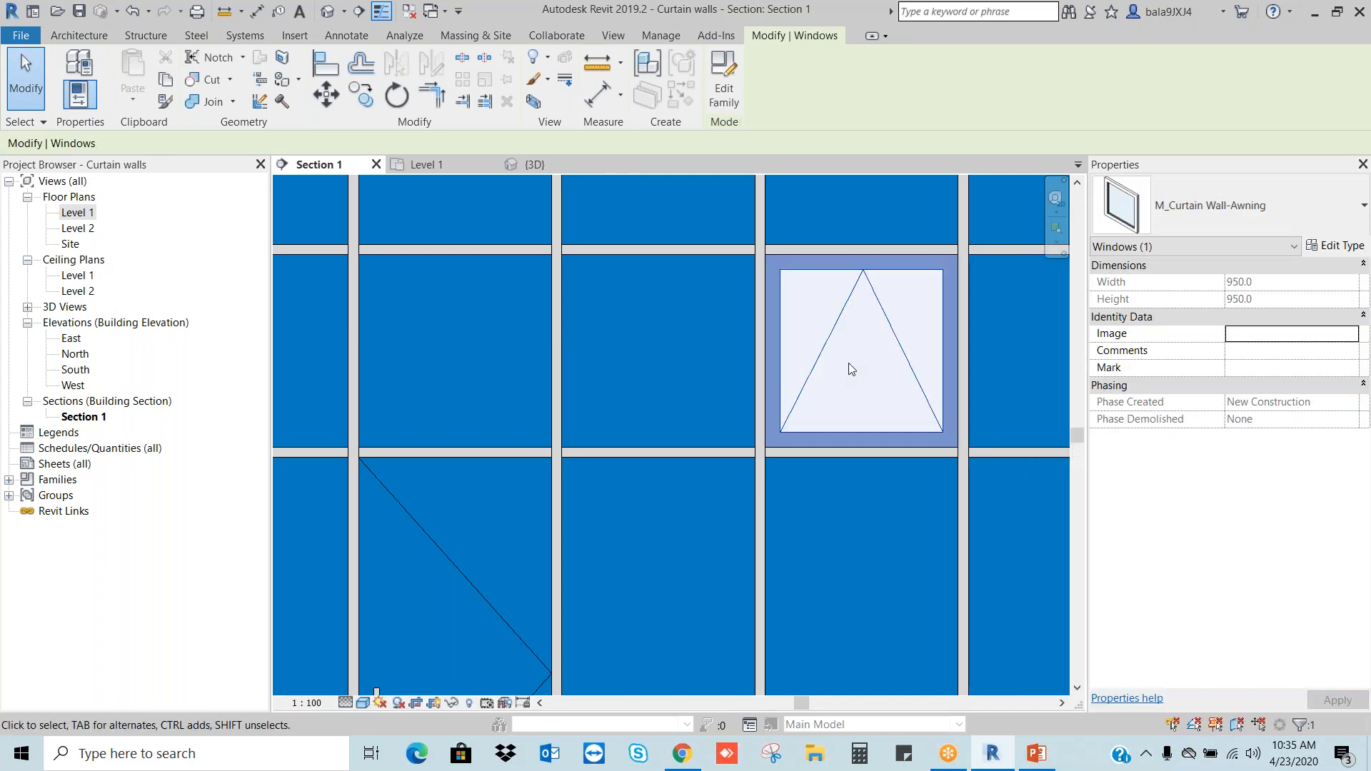
{"action": "scroll", "coordinate": [849, 362], "scroll_direction": "down", "scroll_amount": 5}
{"action": "left_click", "coordinate": [998, 379]}
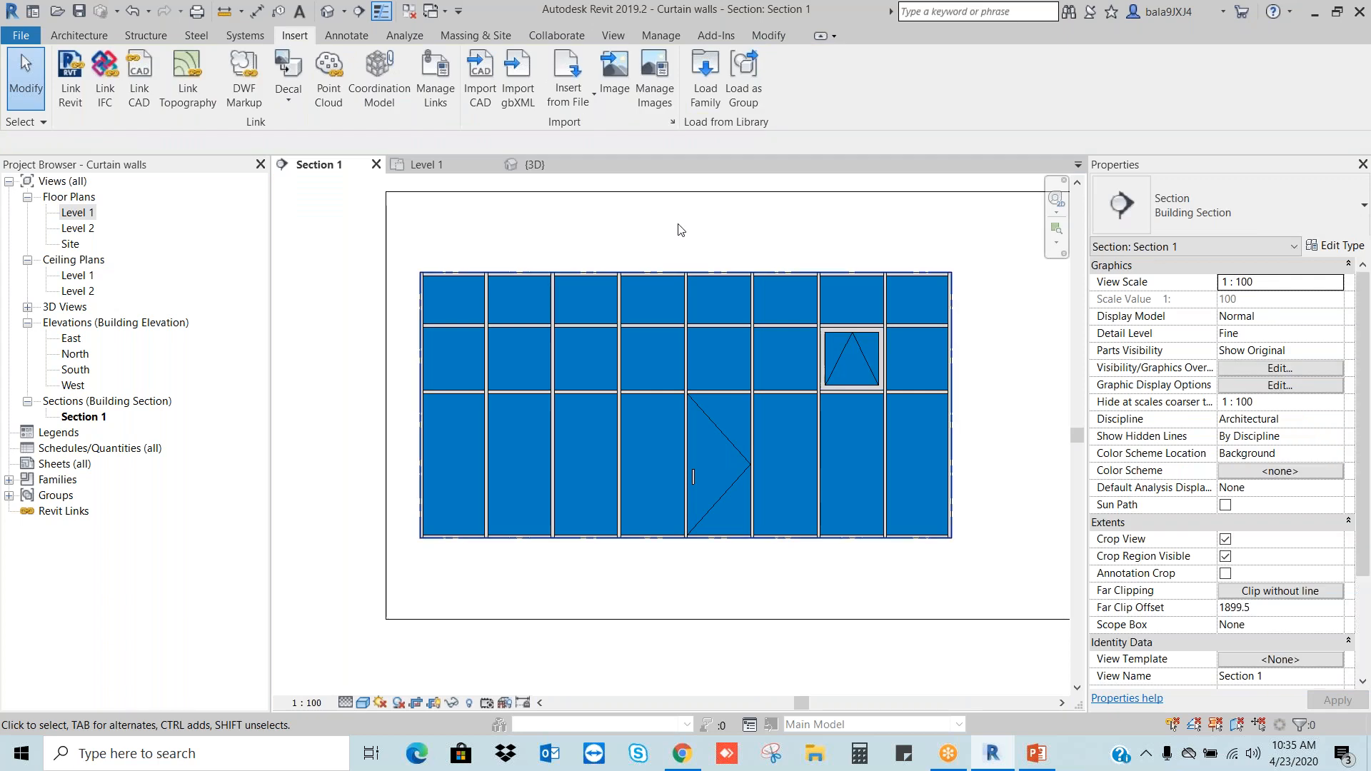
Step: Examine the awning window and the glass door of the curtain wall in the 3D view, and return to Section 1
{"action": "left_click", "coordinate": [330, 10]}
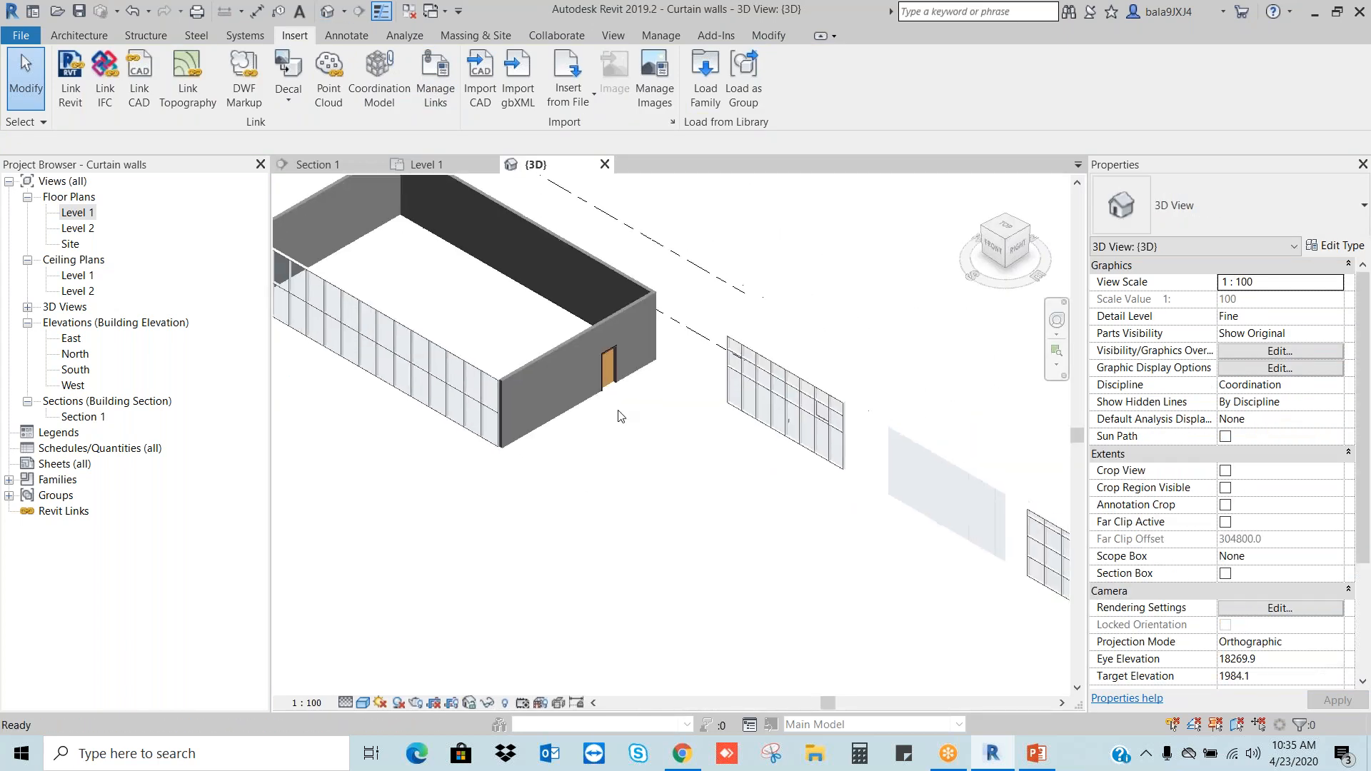
{"action": "scroll", "coordinate": [843, 376], "scroll_direction": "up", "scroll_amount": 8}
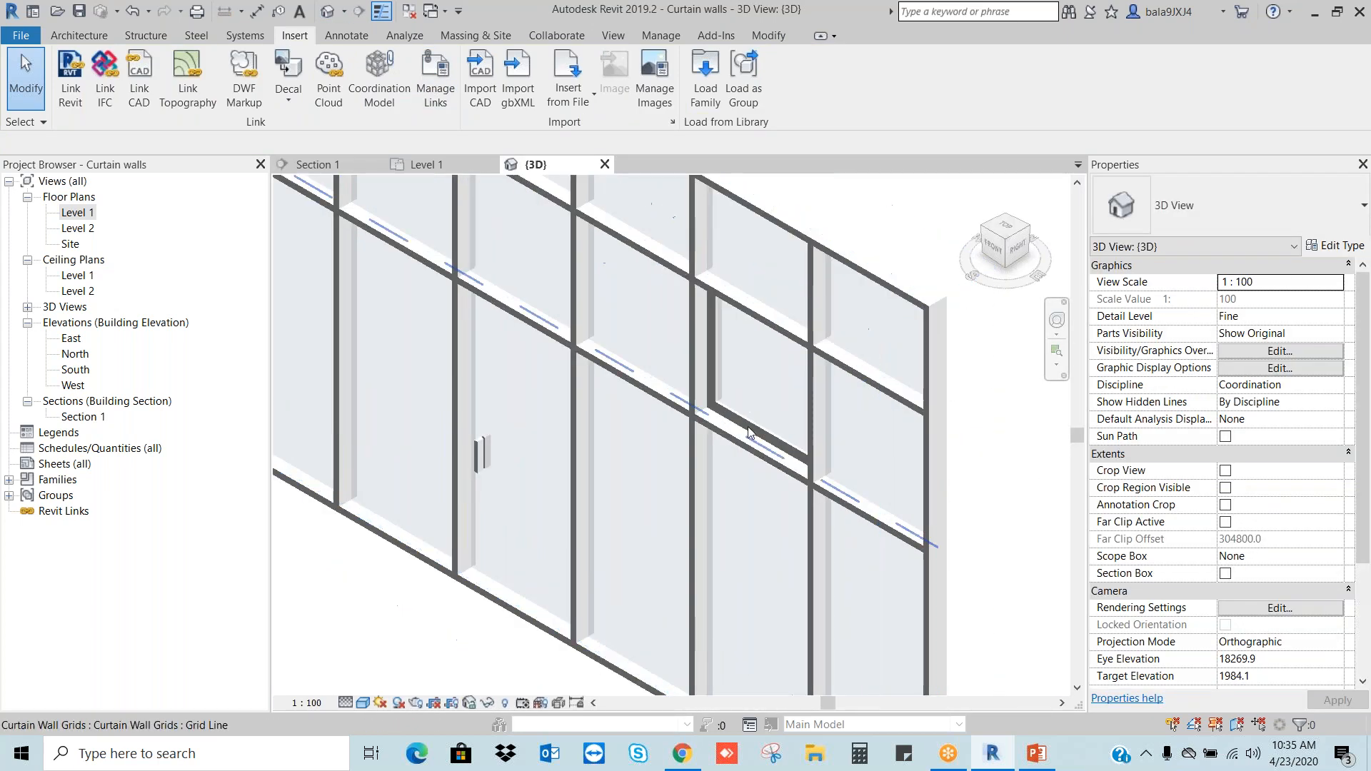
{"action": "left_click", "coordinate": [482, 463]}
{"action": "key", "text": "Escape"}
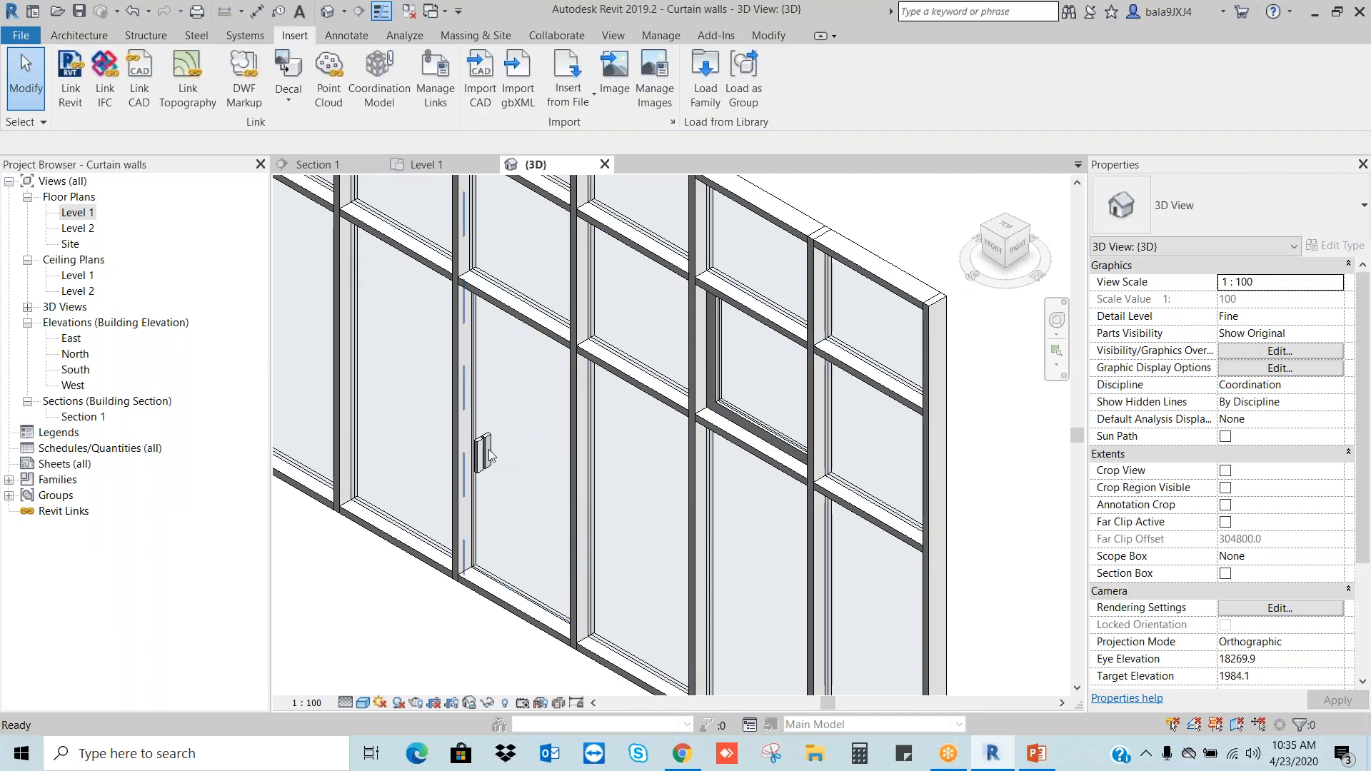
{"action": "key", "text": "ctrl+Tab"}
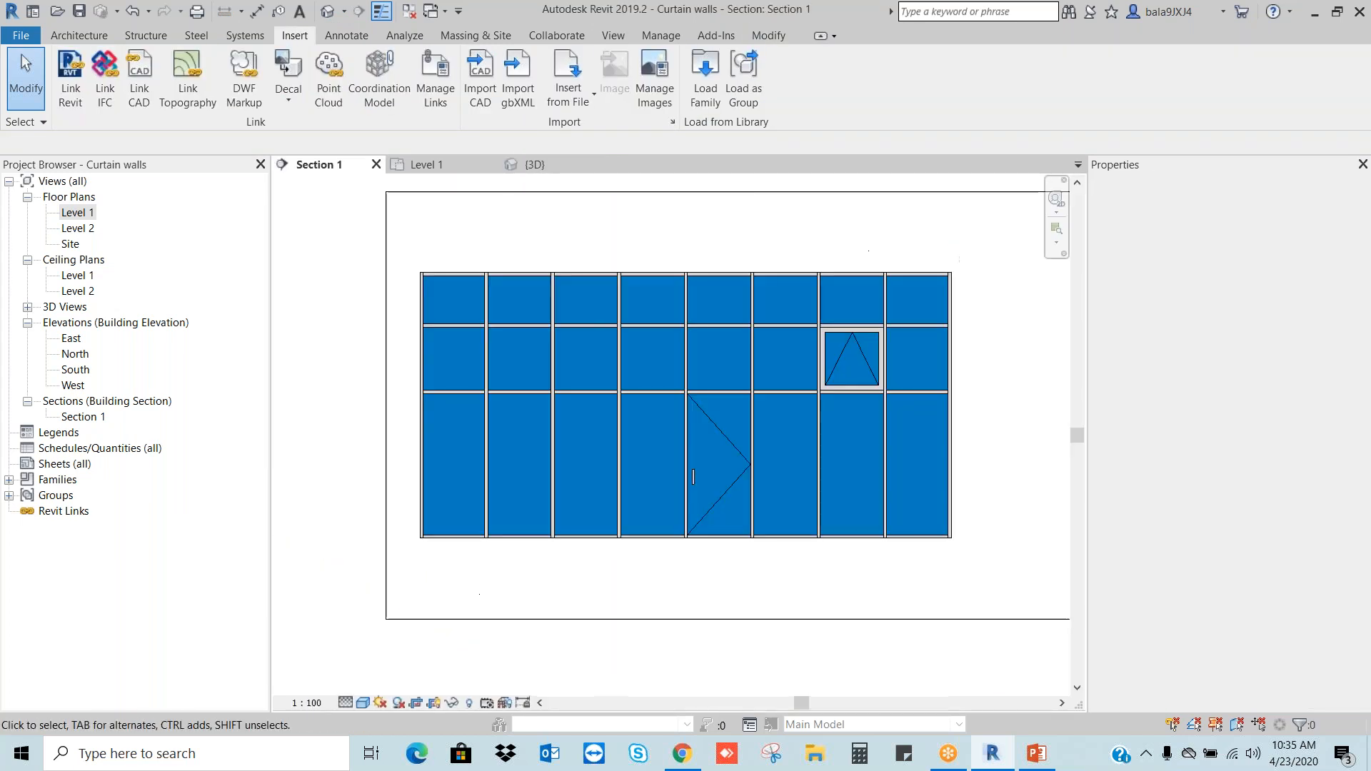
Step: Delete the vertical mullion between the fourth bottom-row panel and the glass door
{"action": "scroll", "coordinate": [715, 416], "scroll_direction": "up", "scroll_amount": 2}
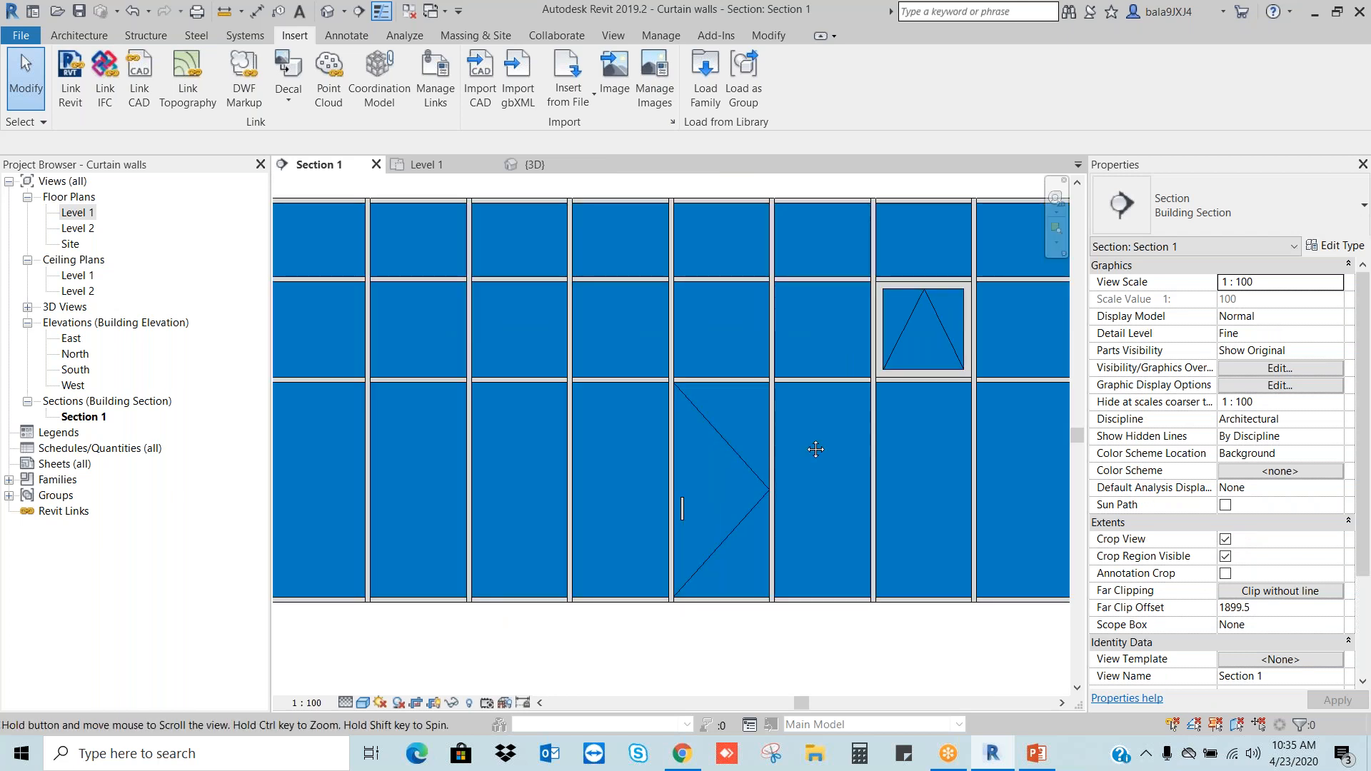
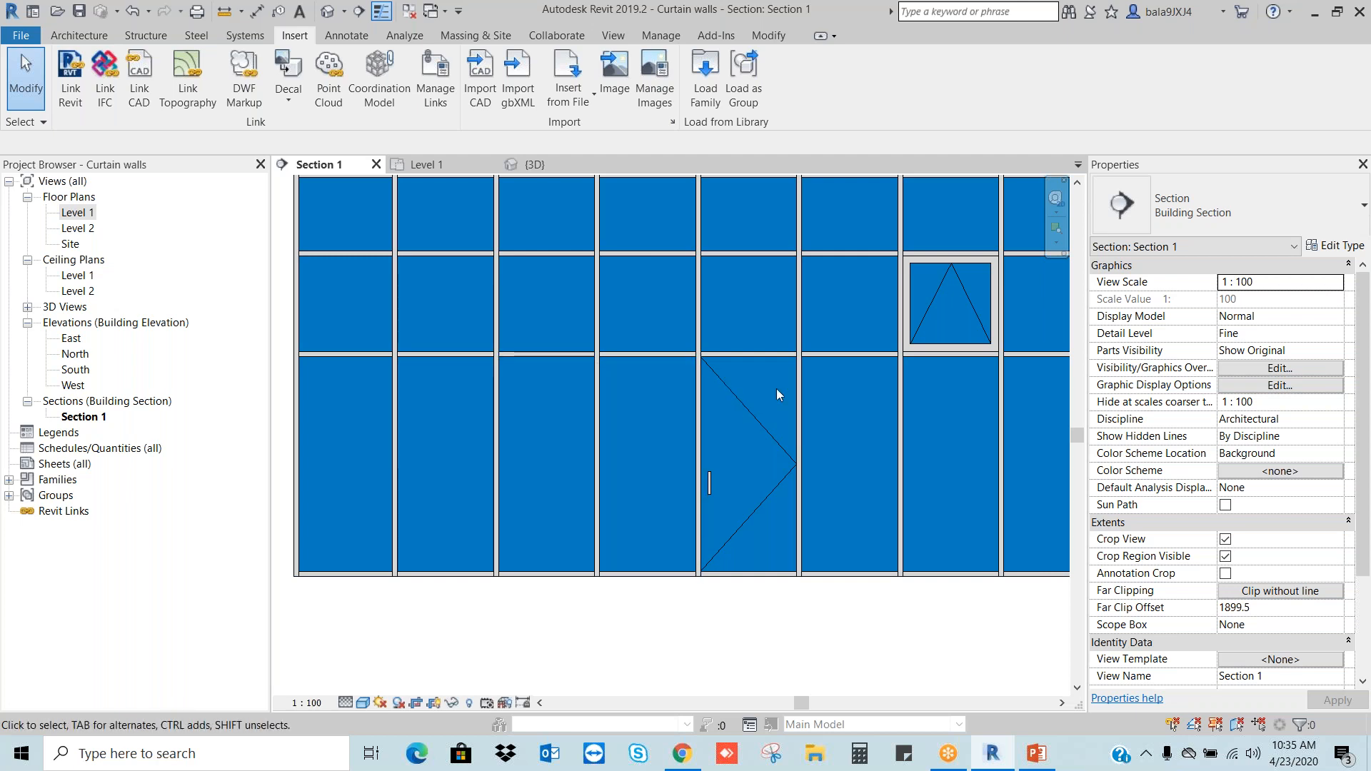
{"action": "scroll", "coordinate": [791, 374], "scroll_direction": "up", "scroll_amount": 1}
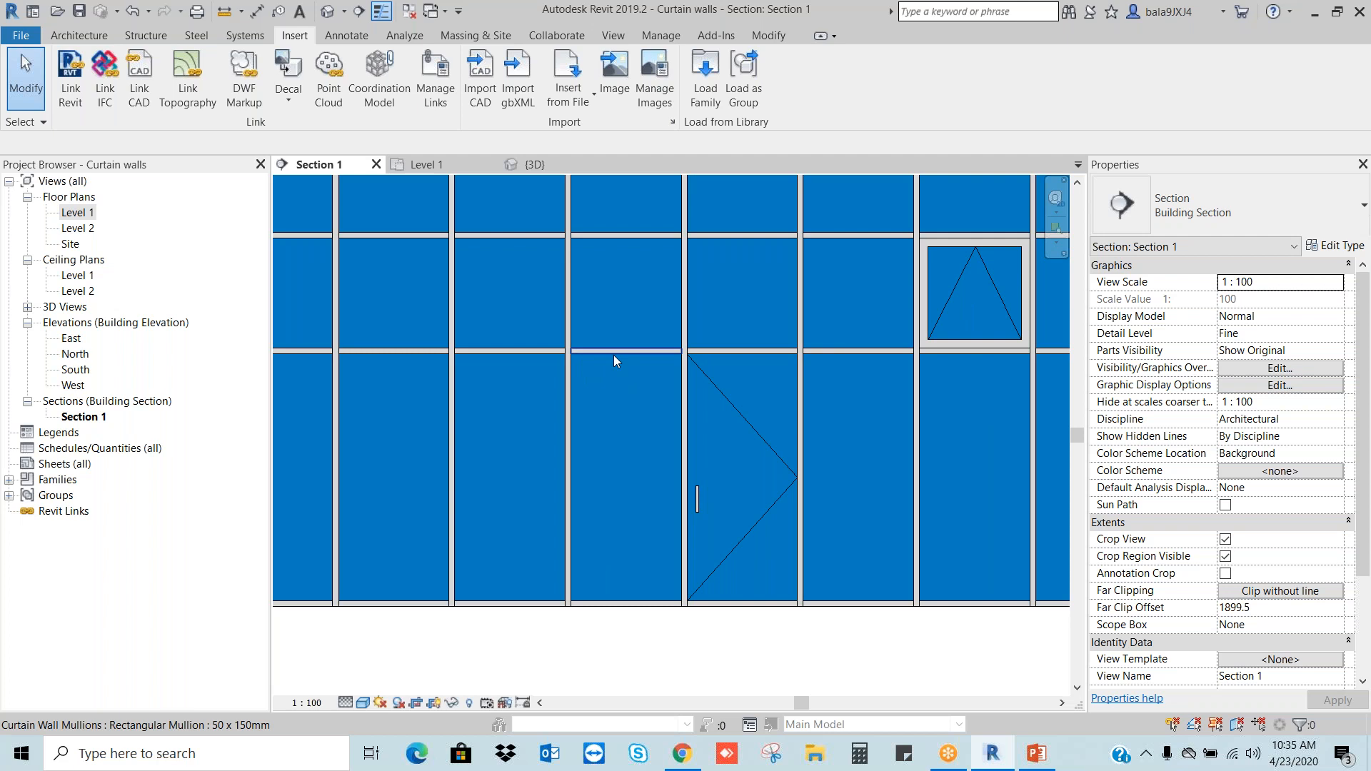
{"action": "left_click", "coordinate": [686, 393]}
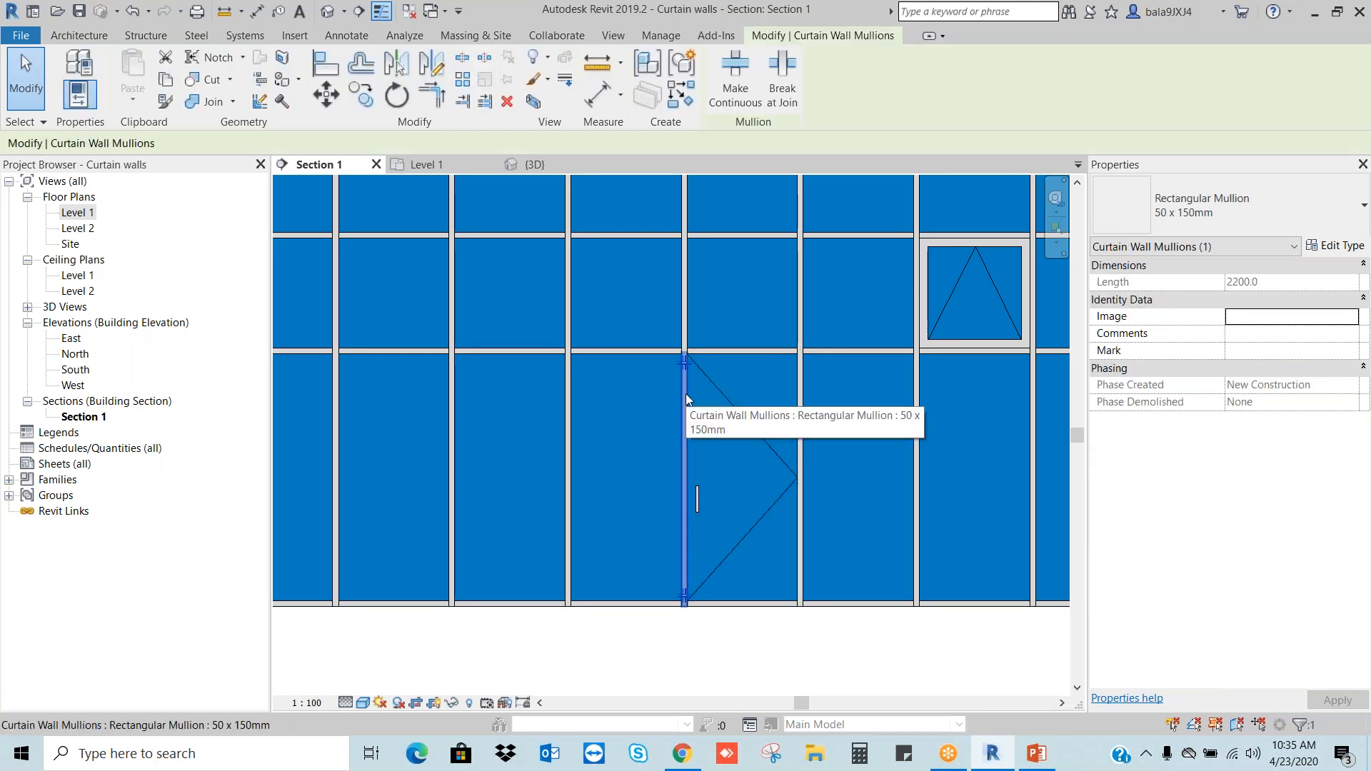
{"action": "left_click", "coordinate": [507, 102]}
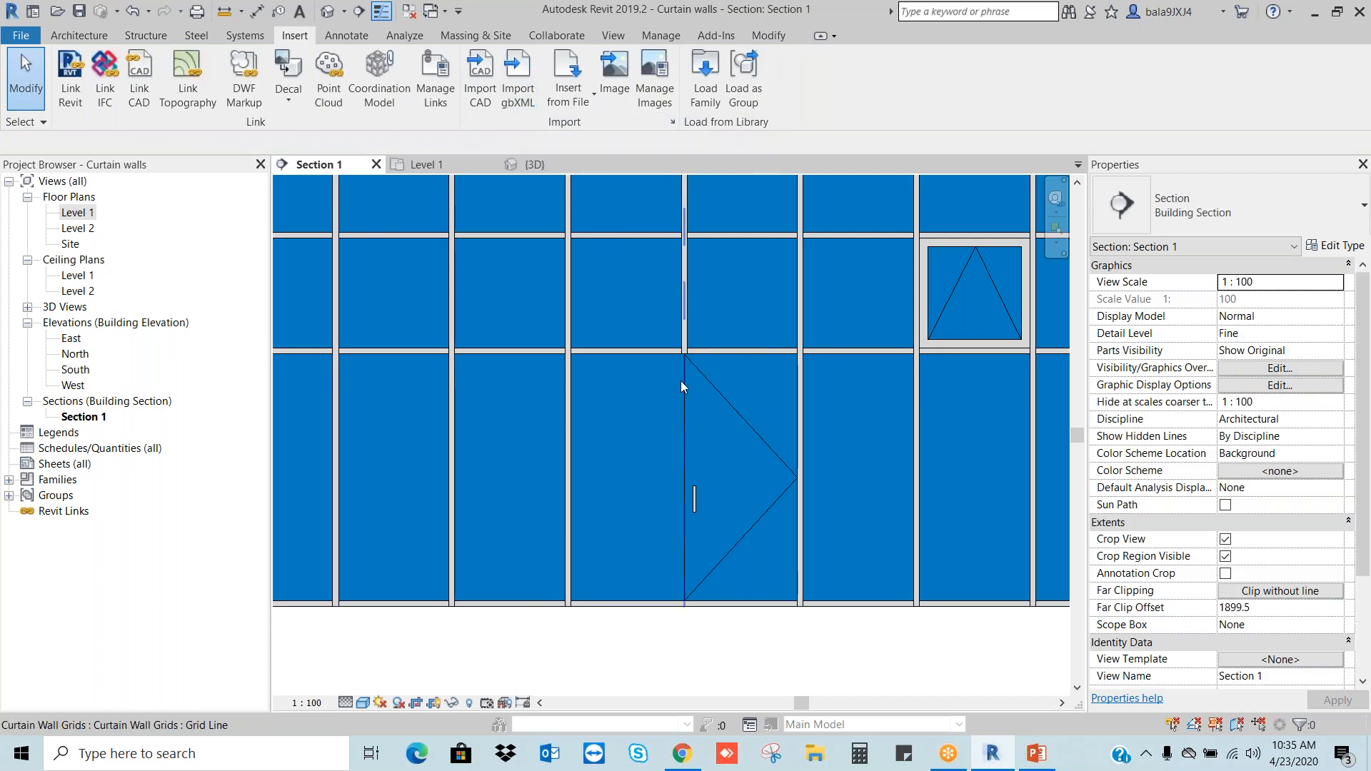
Step: Remove the curtain grid line segment between the fourth bottom-row panel and the door to merge both panels
{"action": "left_click", "coordinate": [685, 456]}
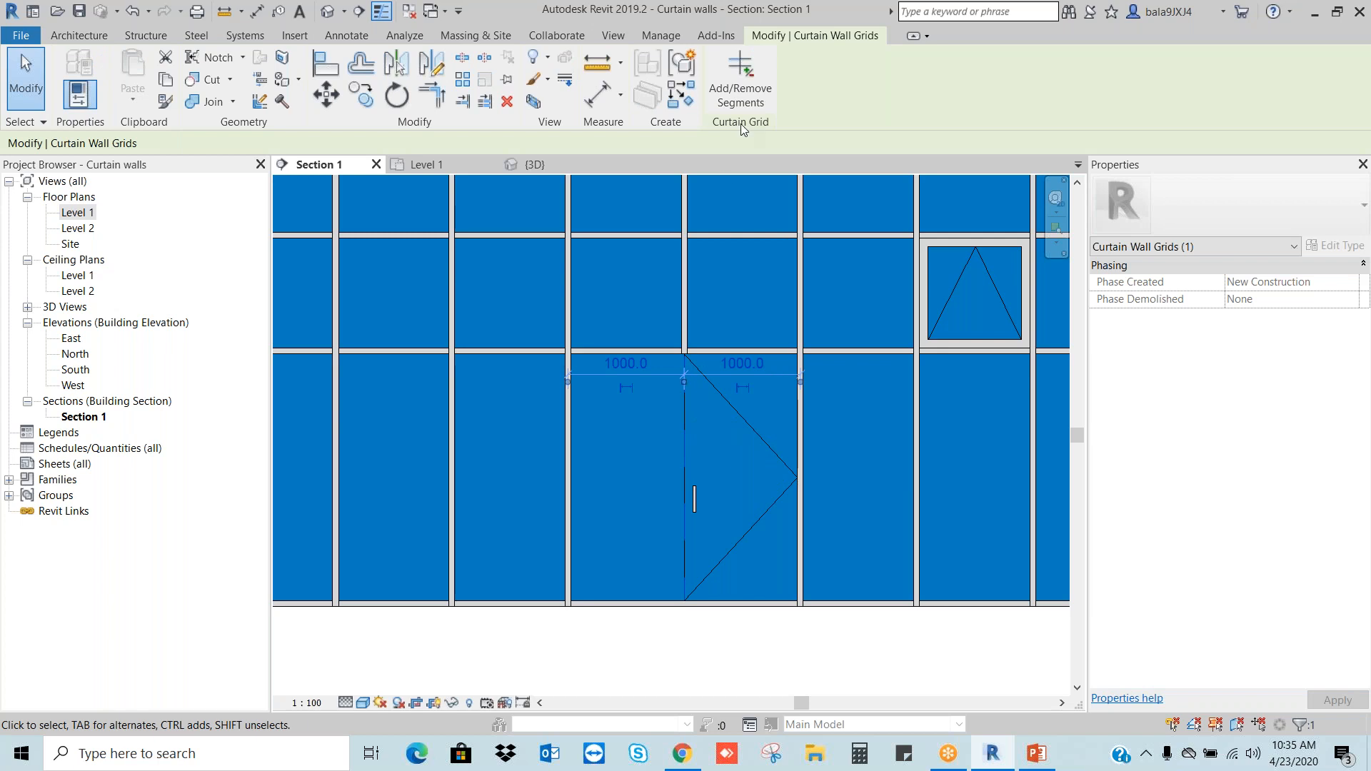
{"action": "left_click", "coordinate": [761, 98]}
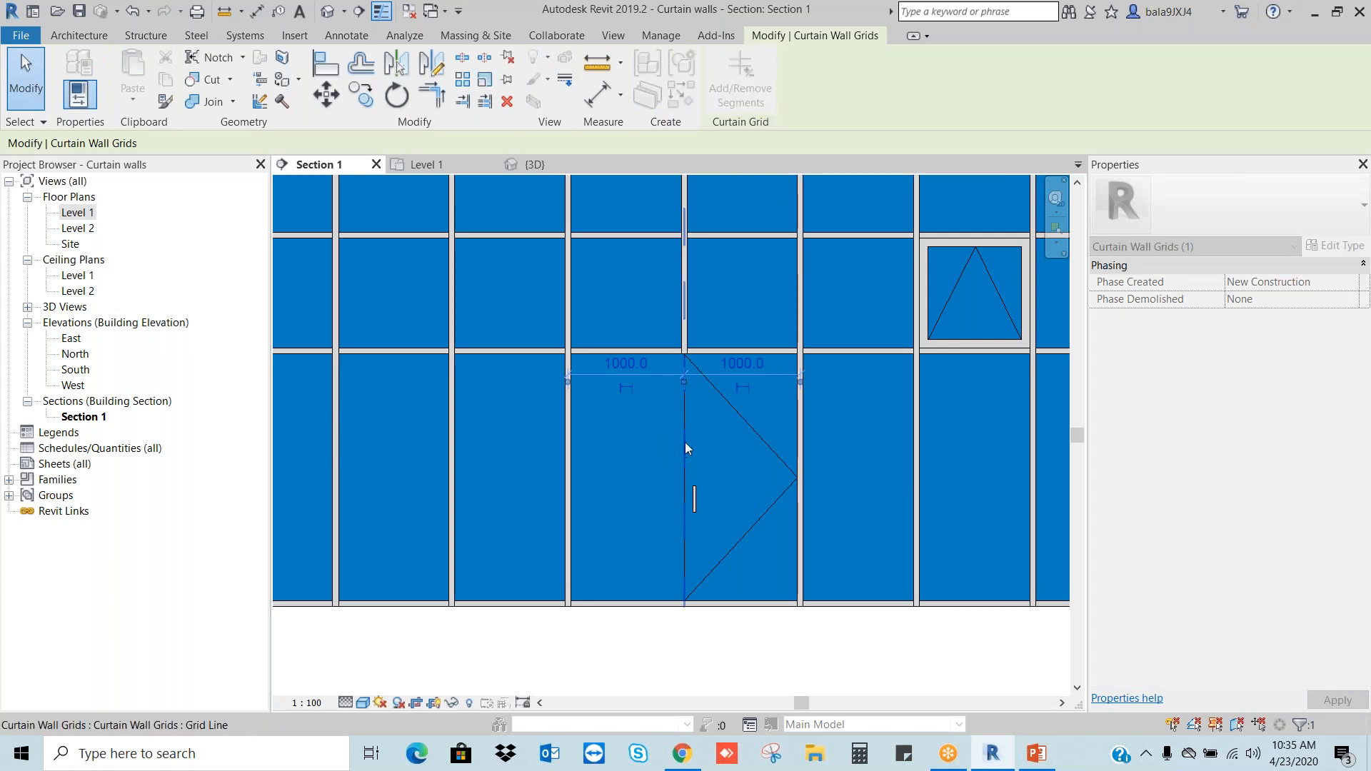
{"action": "left_click", "coordinate": [685, 443]}
{"action": "key", "text": "Escape"}
{"action": "key", "text": "Escape"}
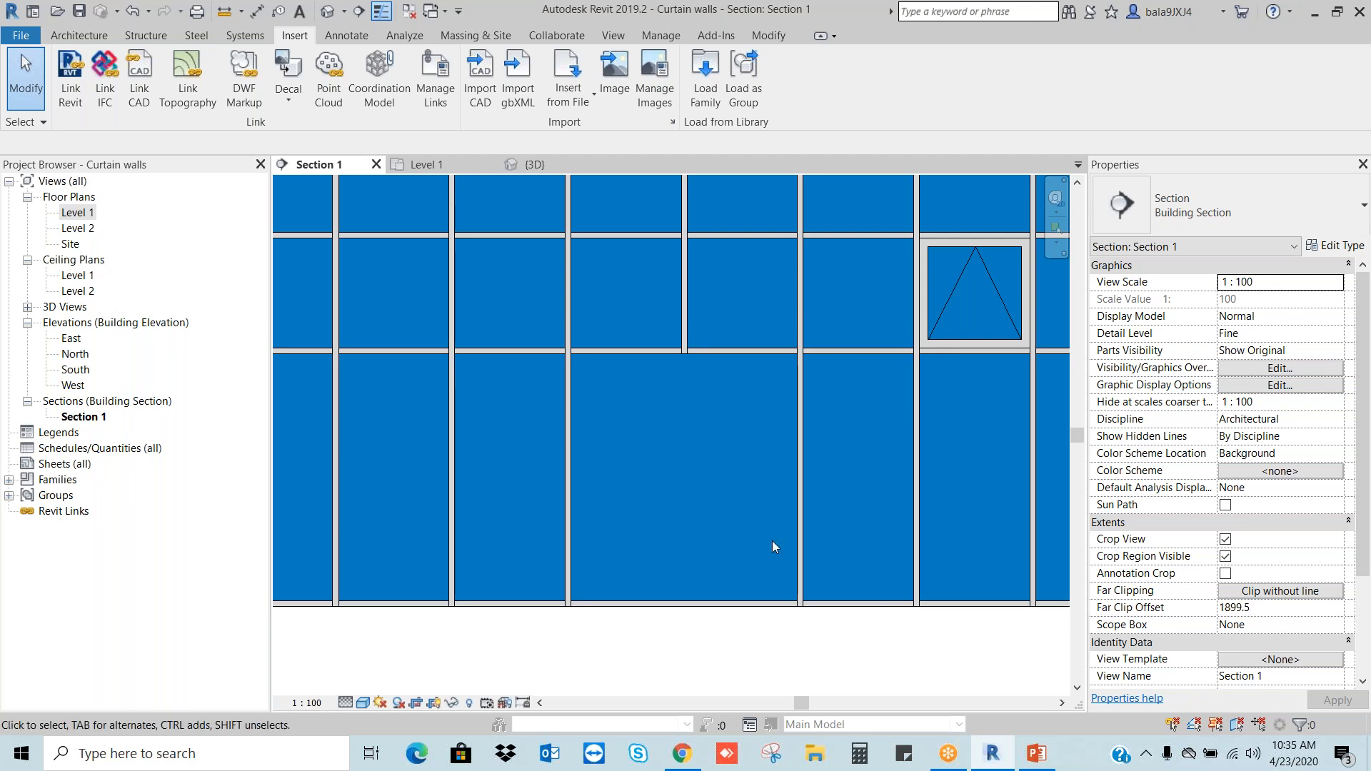
Step: Change the merged double-width bottom-row glazed panel to the M_Door-Curtain-Wall-Single-Glass type and deselect it
{"action": "key", "text": "Tab"}
{"action": "key", "text": "Tab"}
{"action": "key", "text": "Tab"}
{"action": "key", "text": "Tab"}
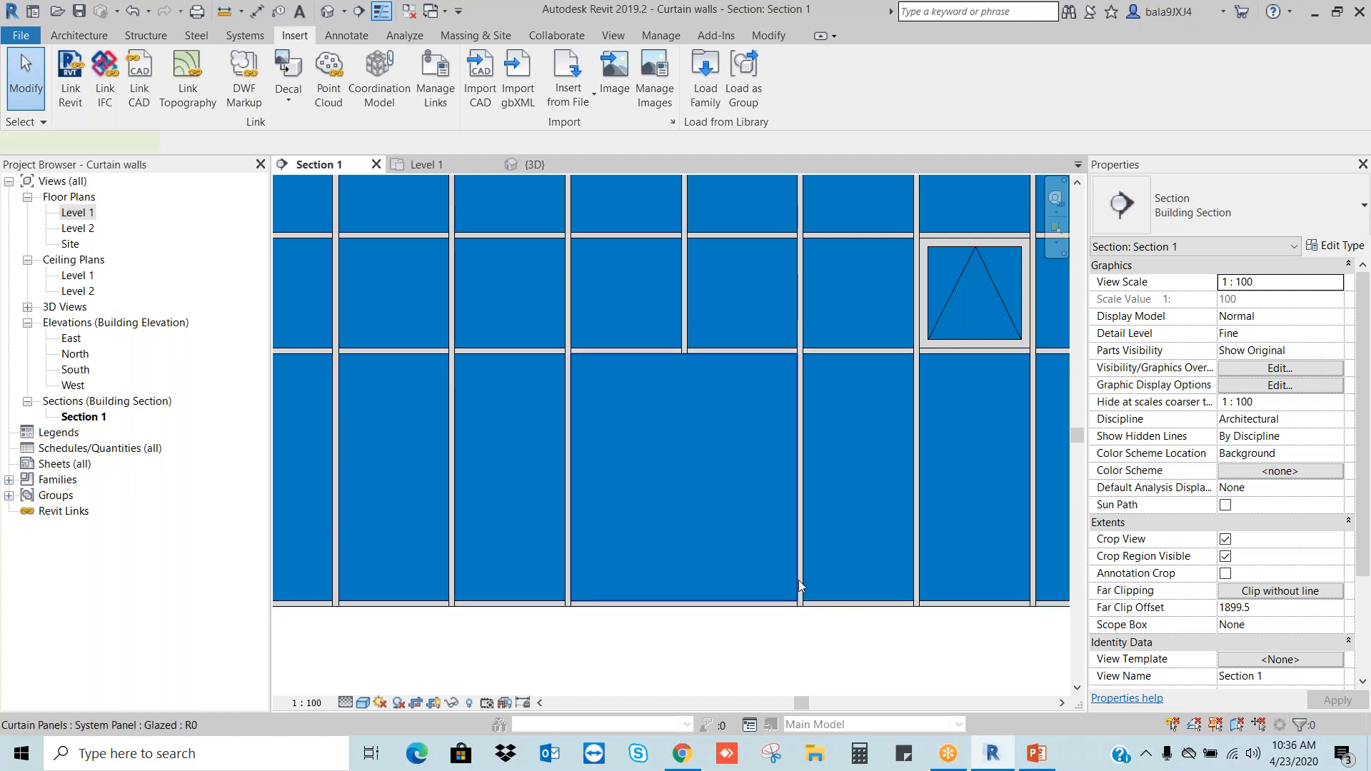
{"action": "left_click", "coordinate": [798, 580]}
{"action": "left_click", "coordinate": [1190, 209]}
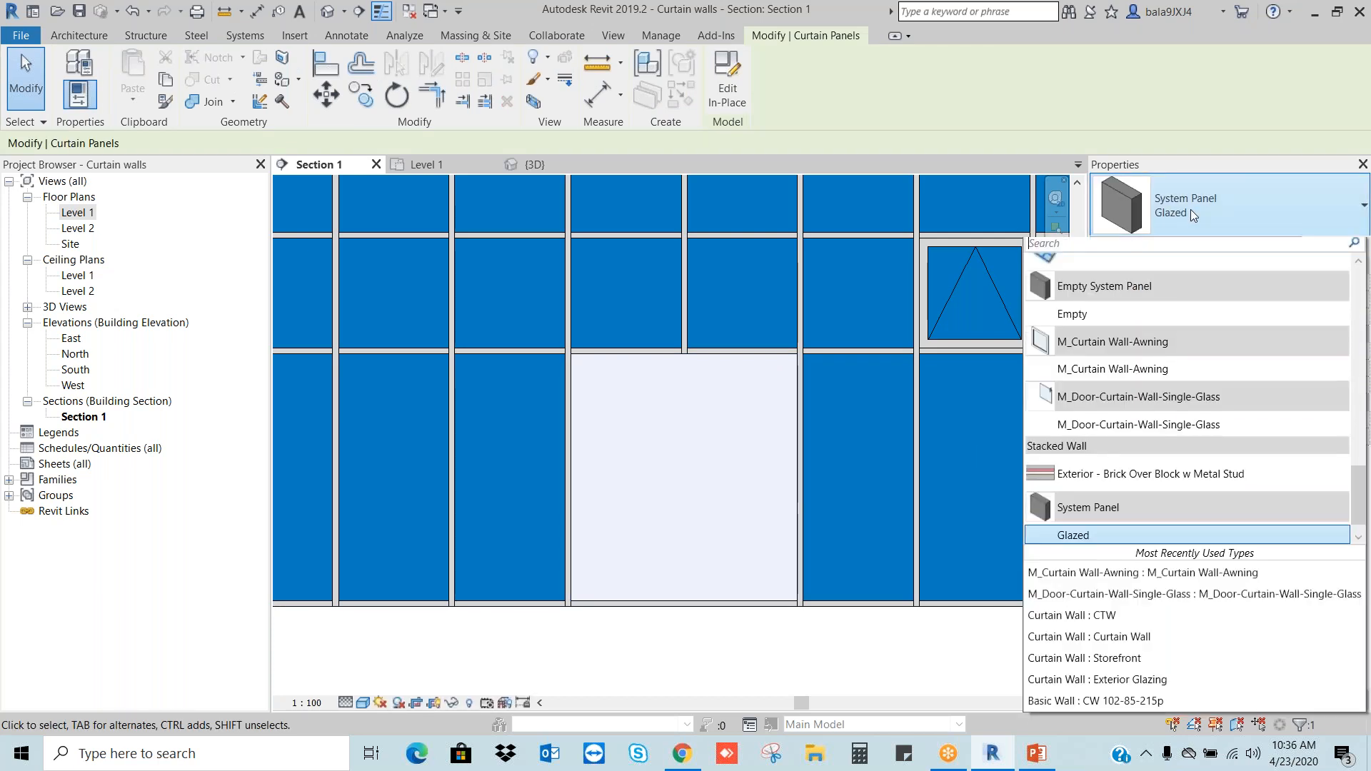
{"action": "left_click", "coordinate": [1171, 425]}
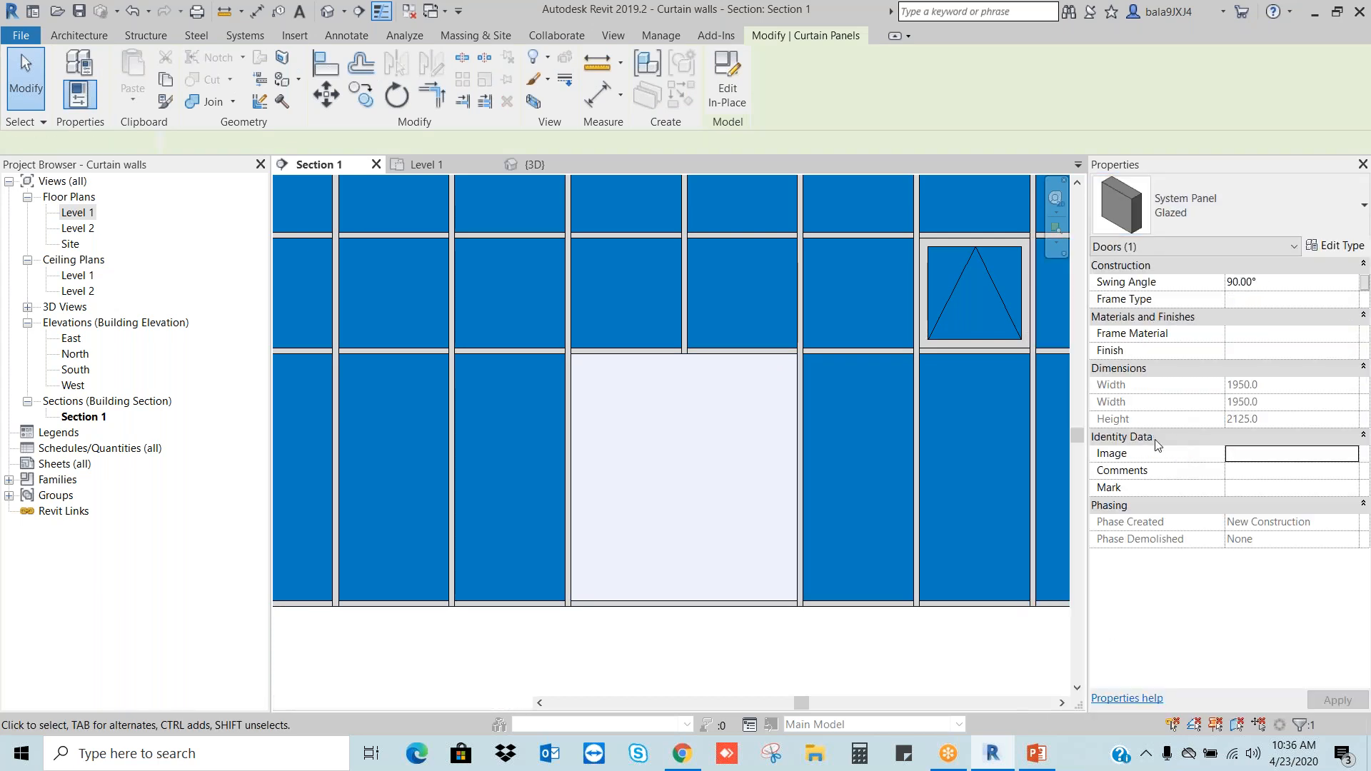
{"action": "left_click", "coordinate": [878, 656]}
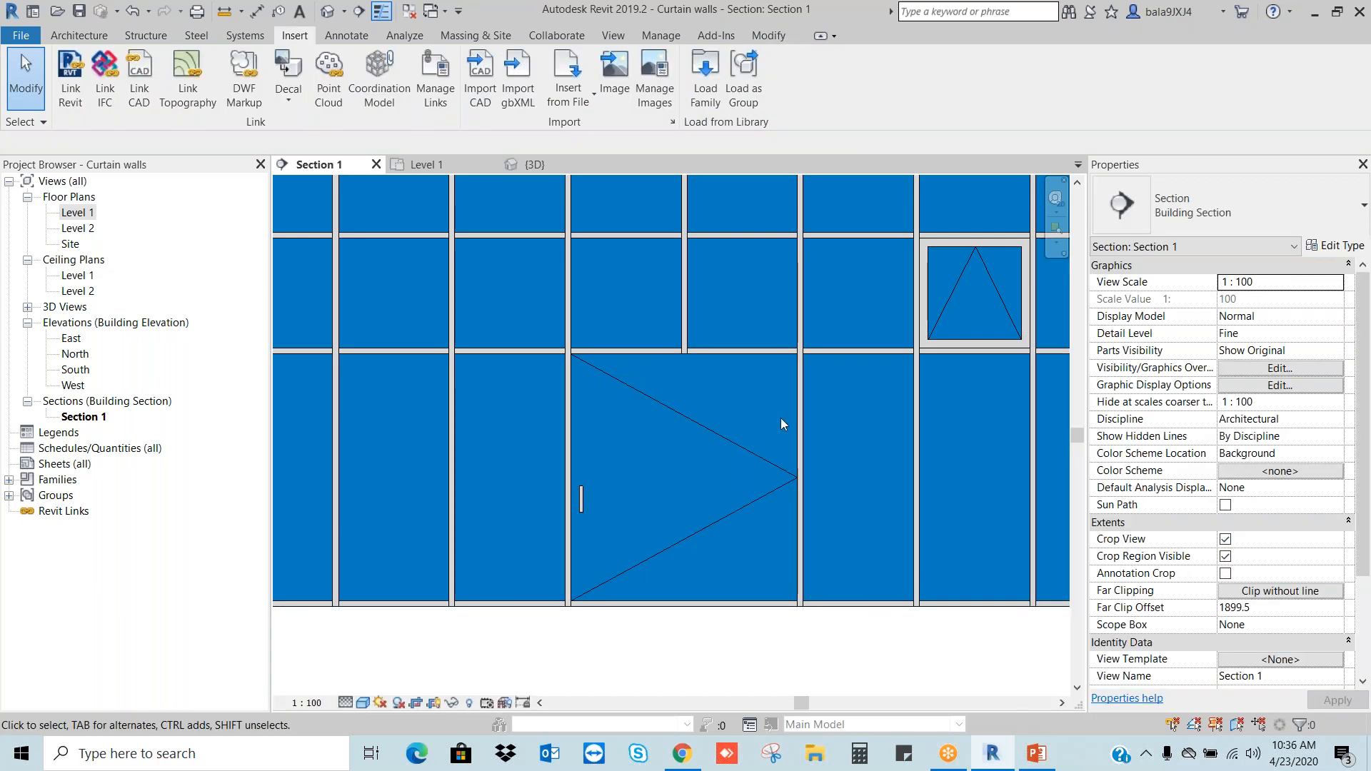
Step: Change the double-width glass door to the Empty system panel type and check the resulting opening in the 3D view
{"action": "scroll", "coordinate": [854, 468], "scroll_direction": "down", "scroll_amount": 2}
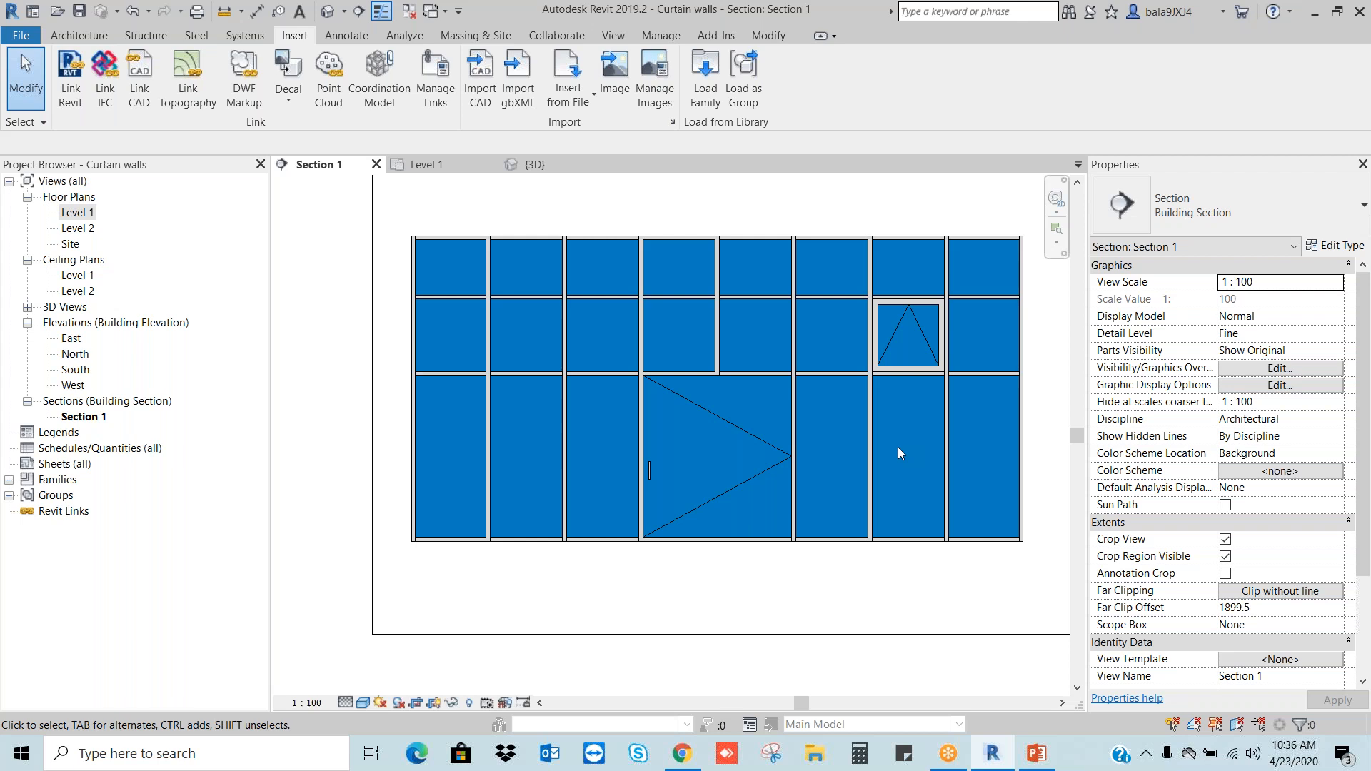
{"action": "left_click", "coordinate": [754, 443]}
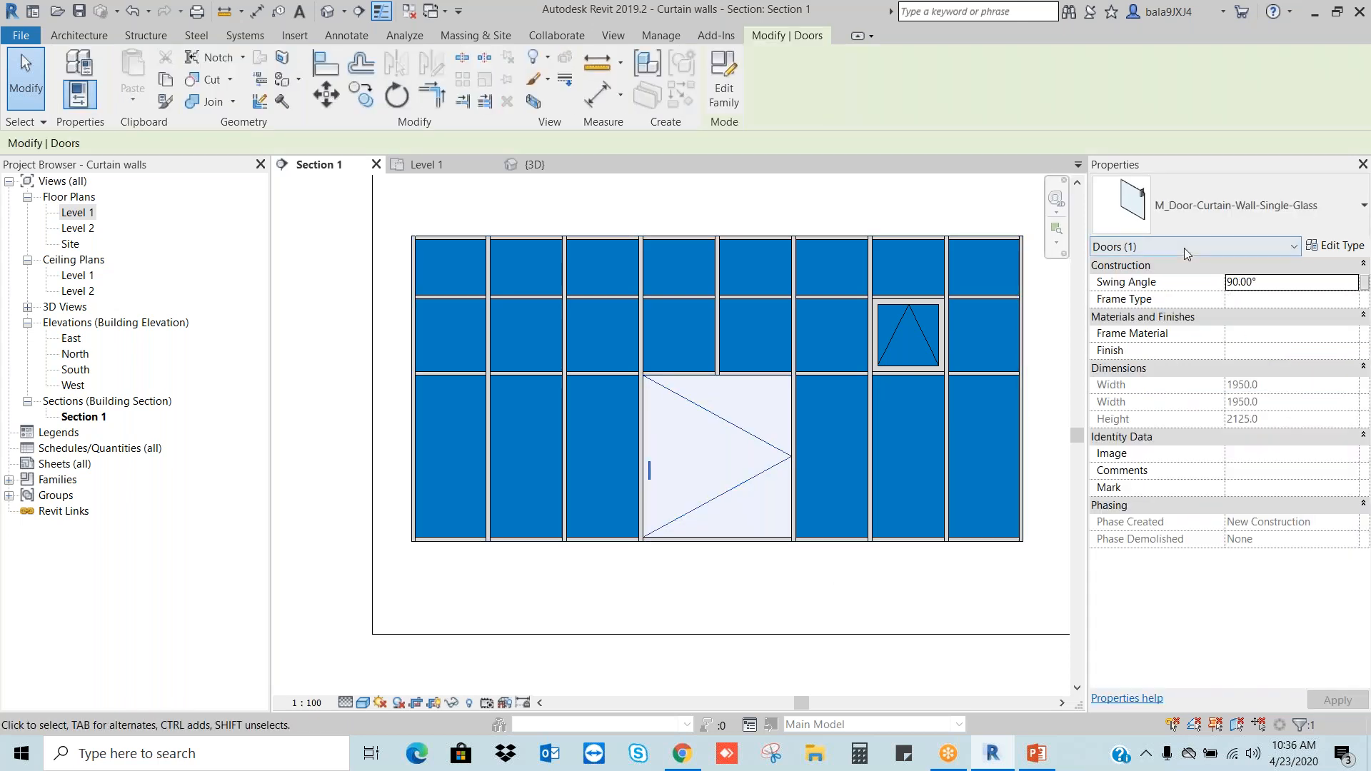
{"action": "left_click", "coordinate": [1193, 209]}
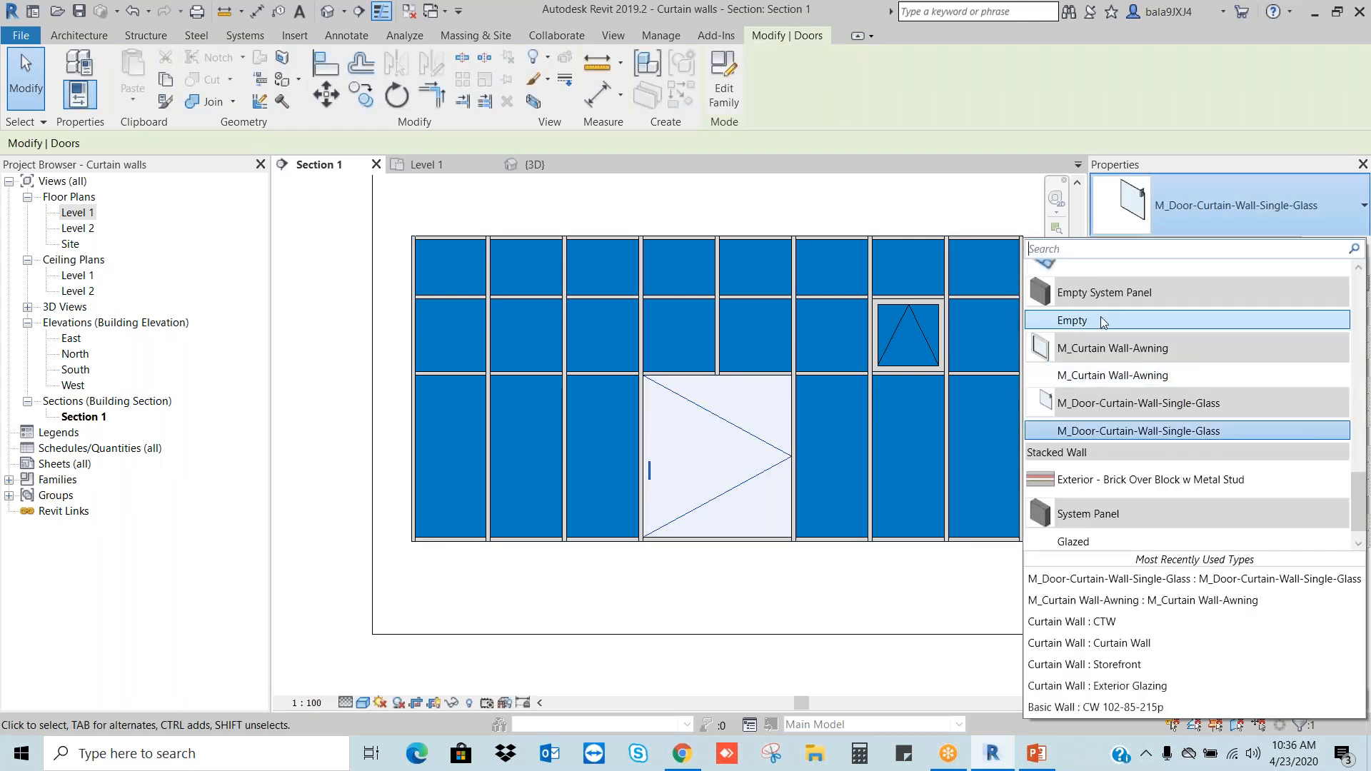
{"action": "scroll", "coordinate": [1104, 319], "scroll_direction": "up", "scroll_amount": 5}
{"action": "scroll", "coordinate": [1108, 323], "scroll_direction": "down", "scroll_amount": 5}
{"action": "left_click", "coordinate": [1093, 321]}
{"action": "left_click", "coordinate": [854, 591]}
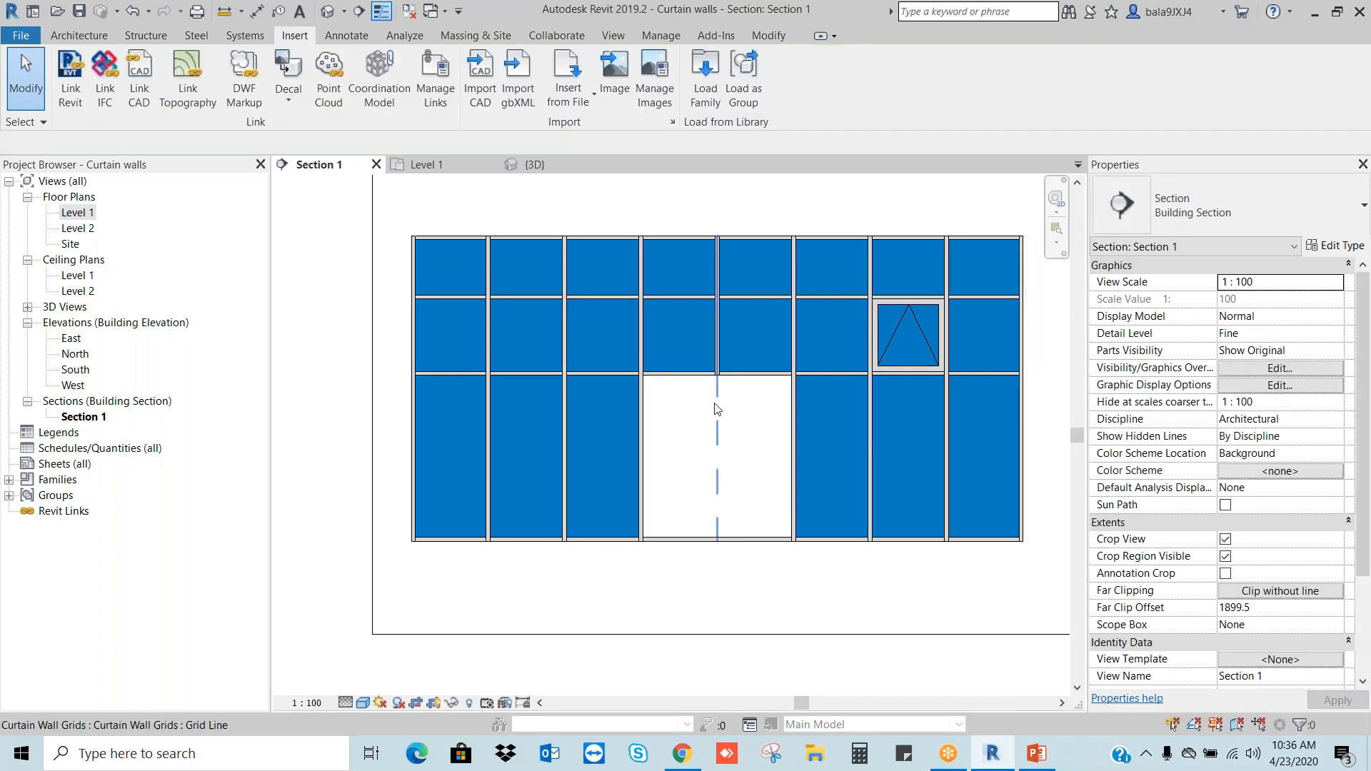
{"action": "left_click", "coordinate": [327, 11]}
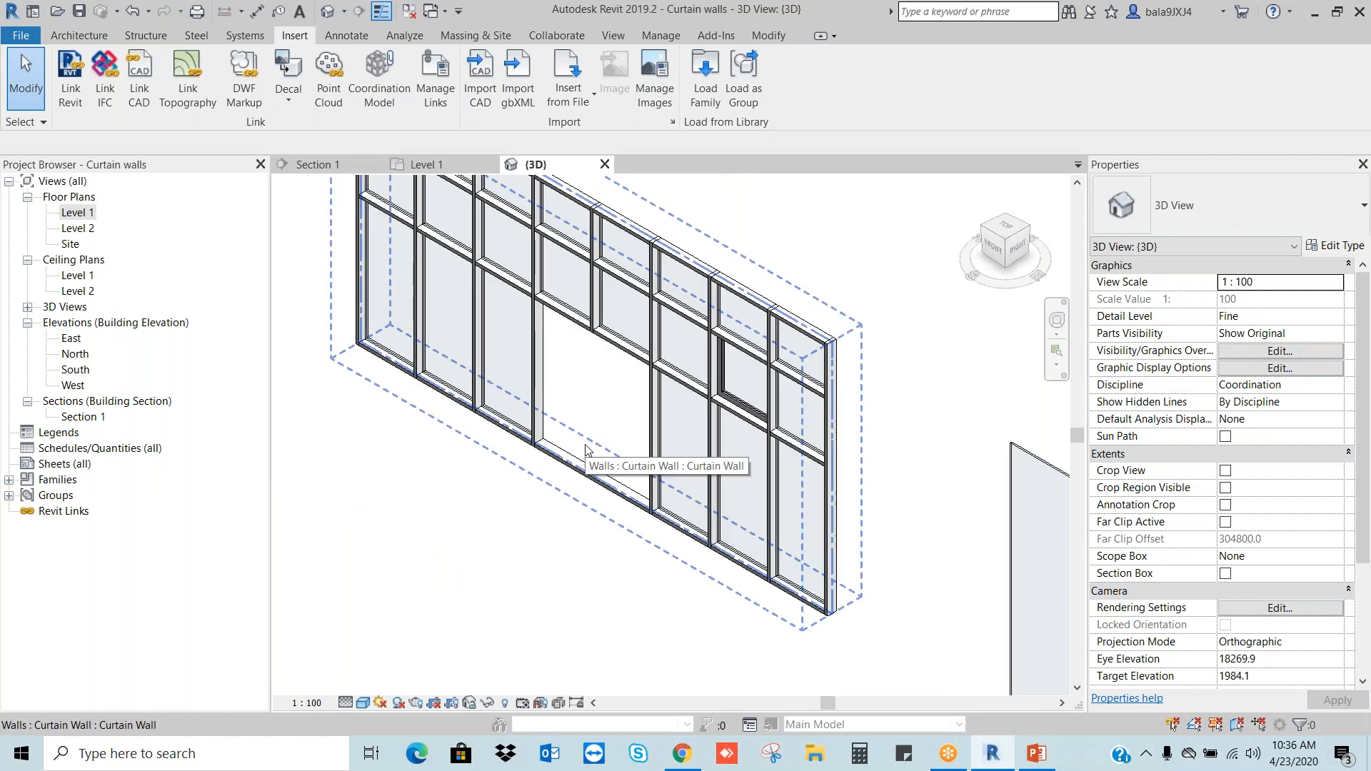
{"action": "scroll", "coordinate": [623, 502], "scroll_direction": "down", "scroll_amount": 3}
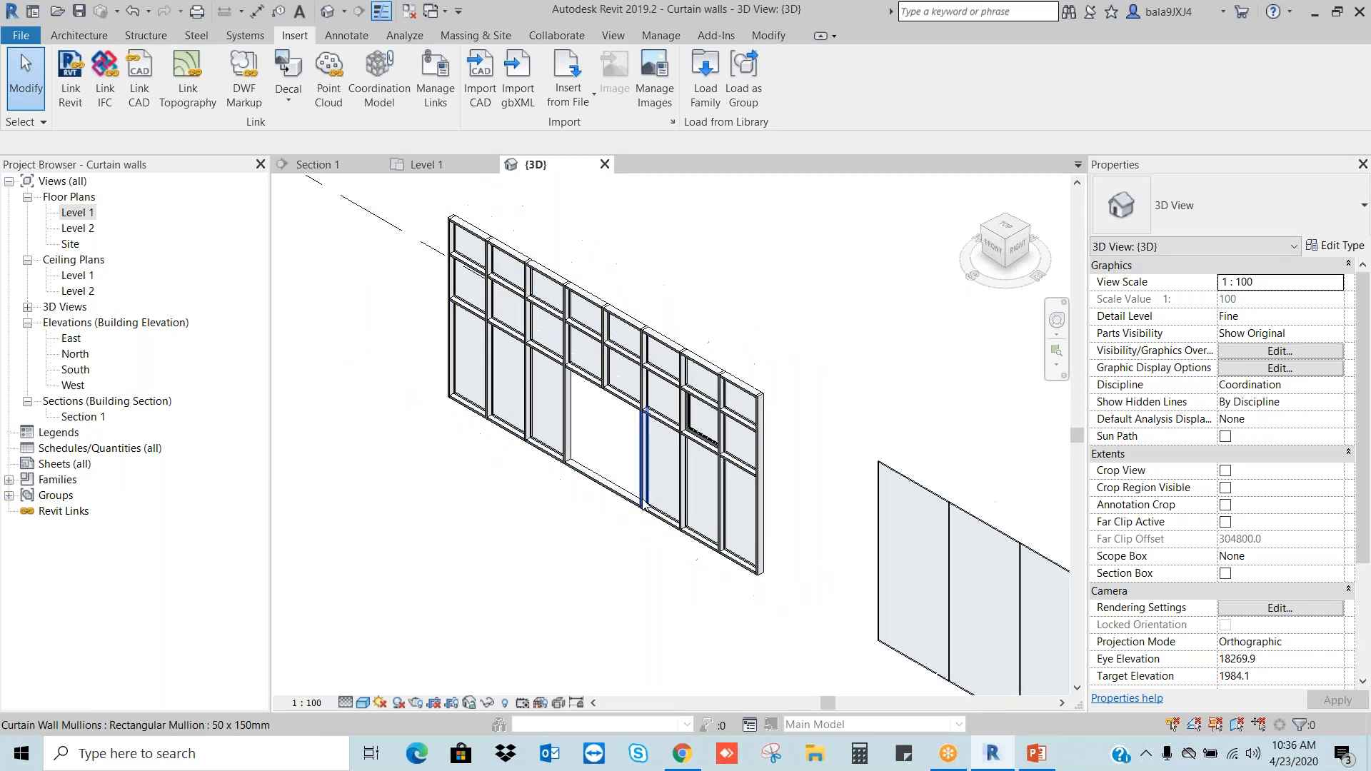
Step: On the Level 1 plan, draw a section line below the rectangular building, looking towards it, and open that section view
{"action": "double_click", "coordinate": [80, 212]}
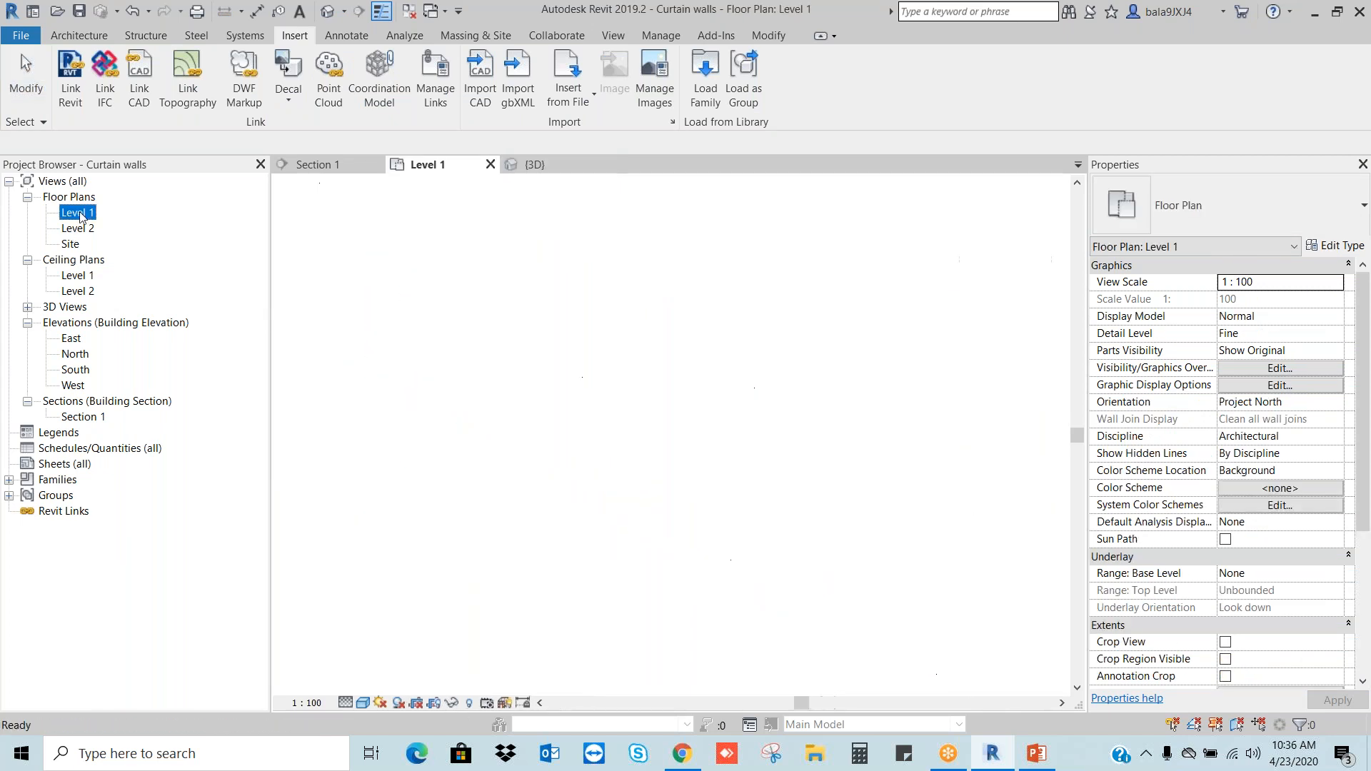
{"action": "scroll", "coordinate": [936, 395], "scroll_direction": "up", "scroll_amount": 2}
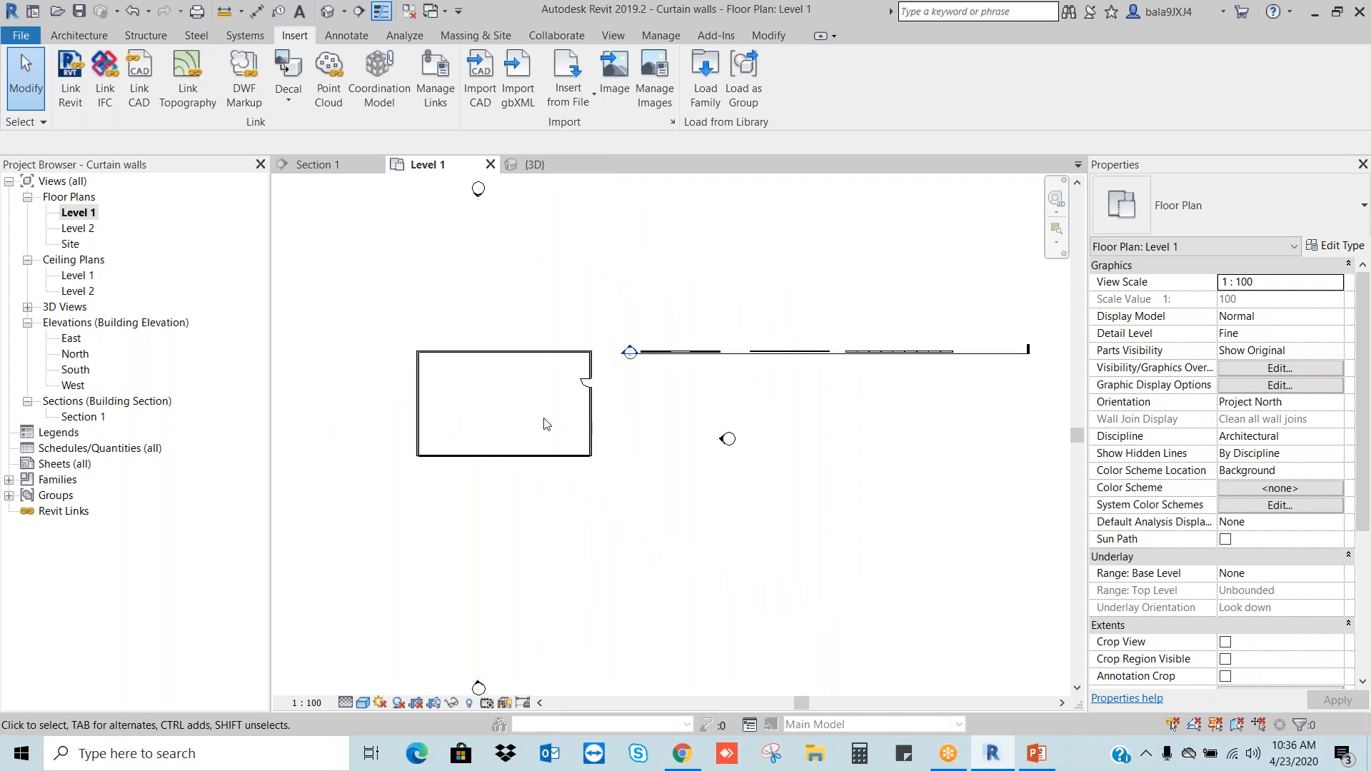
{"action": "left_click", "coordinate": [358, 11]}
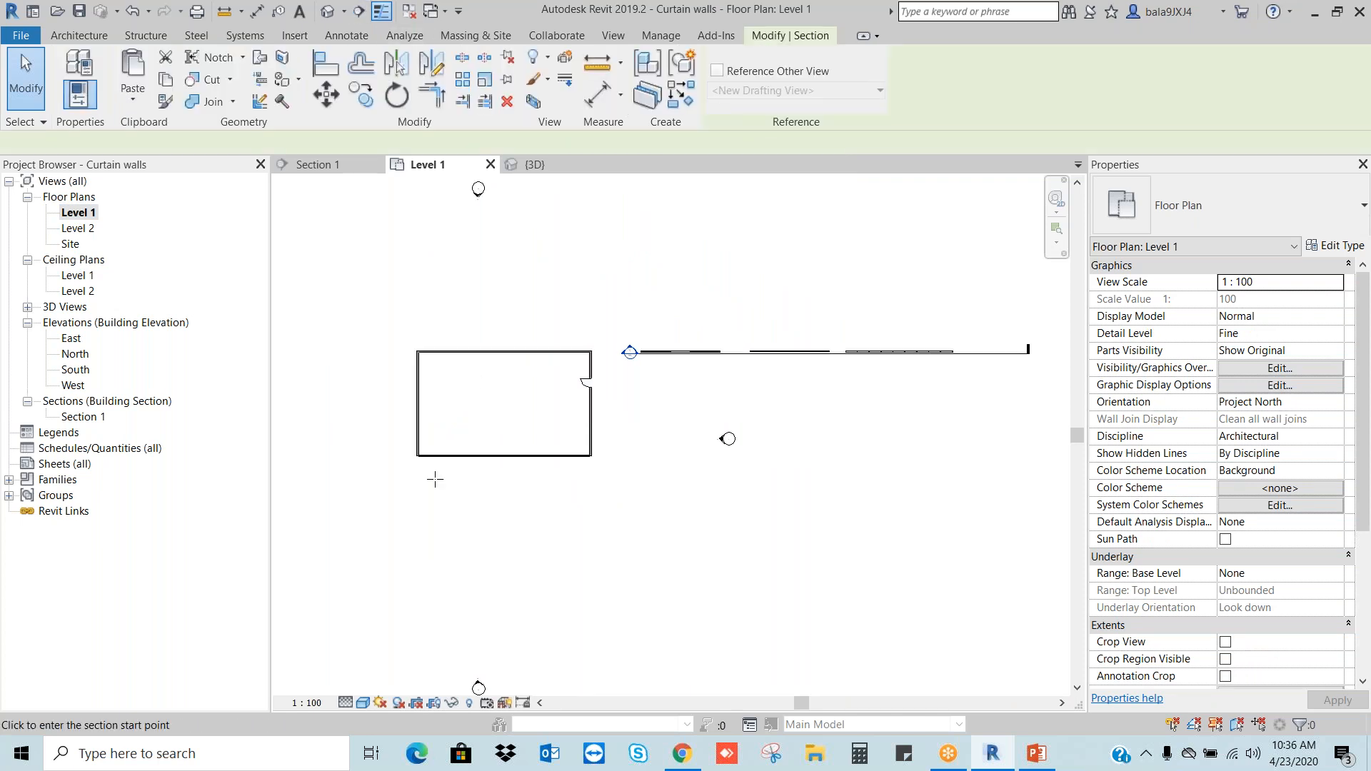
{"action": "left_click", "coordinate": [384, 474]}
{"action": "left_click", "coordinate": [625, 472]}
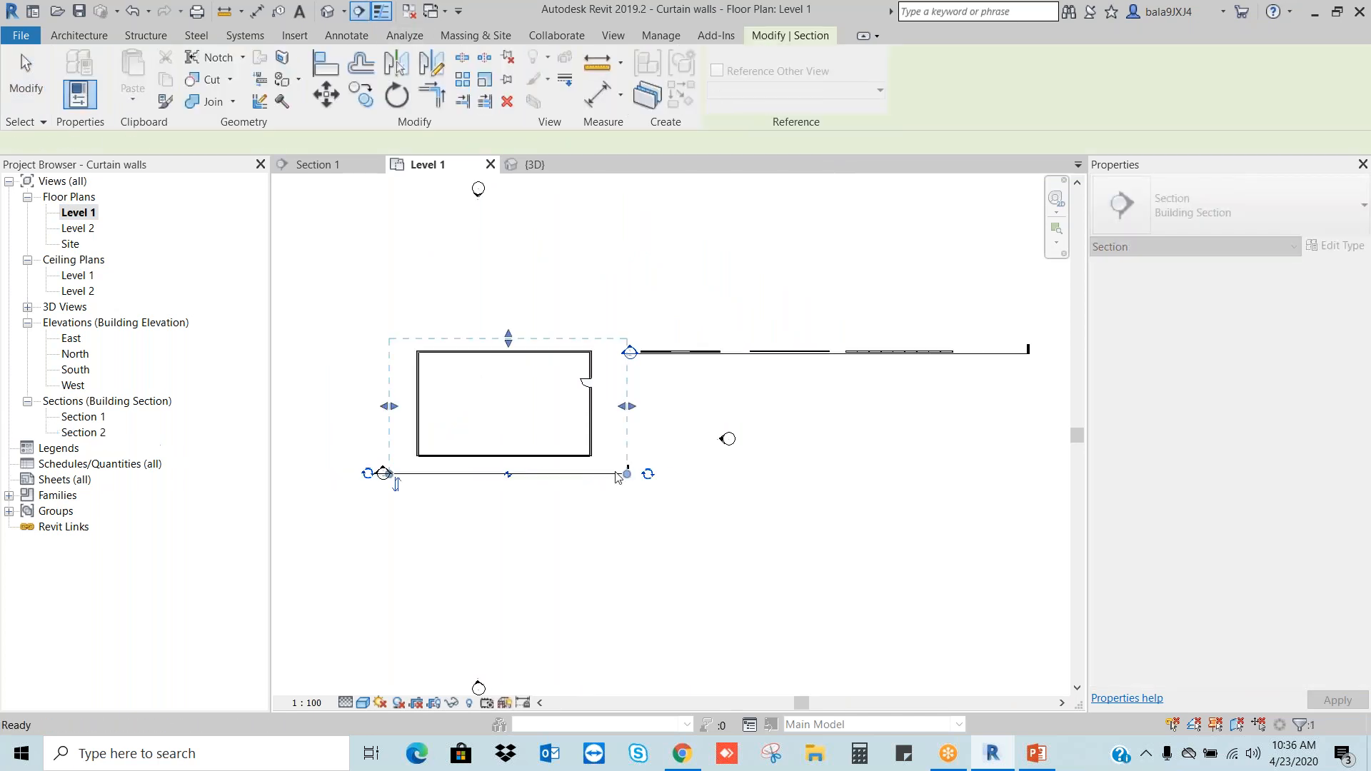
{"action": "right_click", "coordinate": [575, 477]}
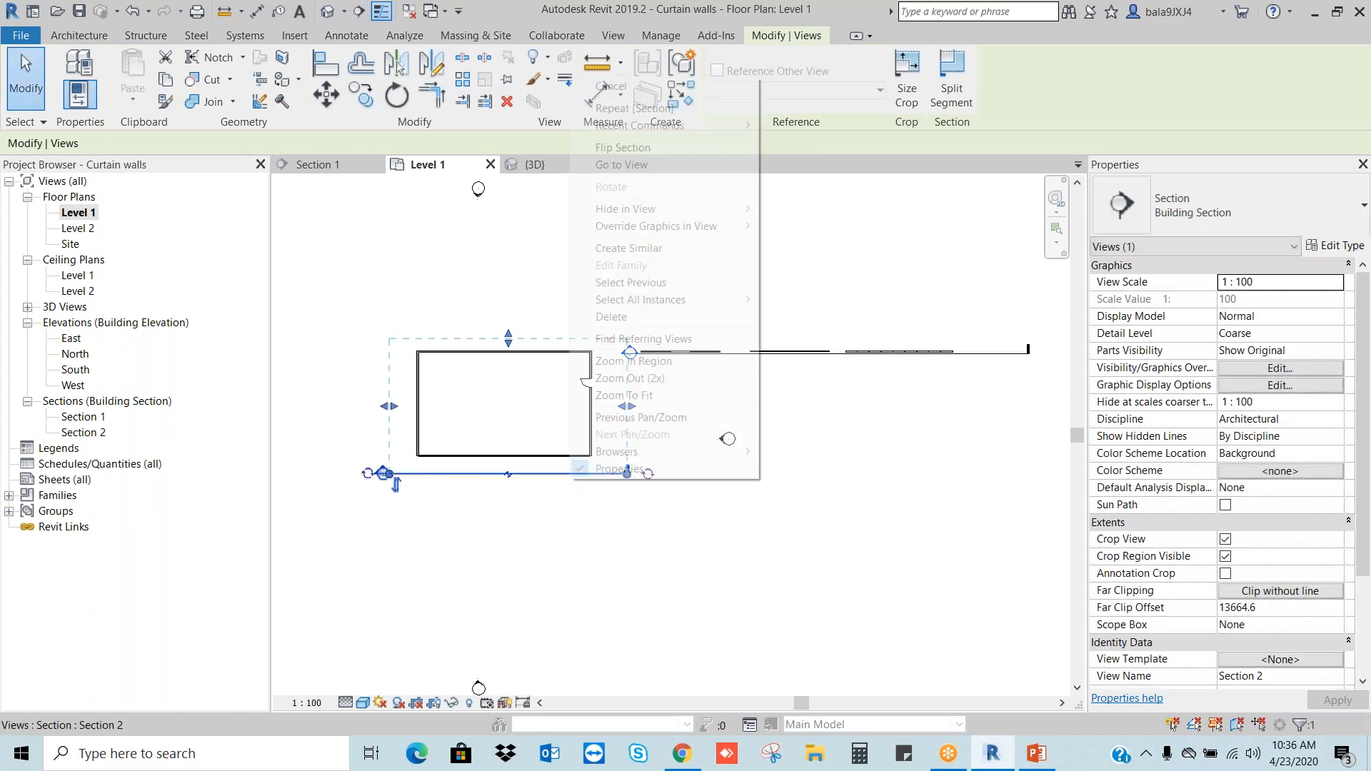
{"action": "left_click", "coordinate": [649, 166]}
Step: Set the new section view's detail level to Fine and its visual style to Shaded
{"action": "scroll", "coordinate": [706, 453], "scroll_direction": "up", "scroll_amount": 4}
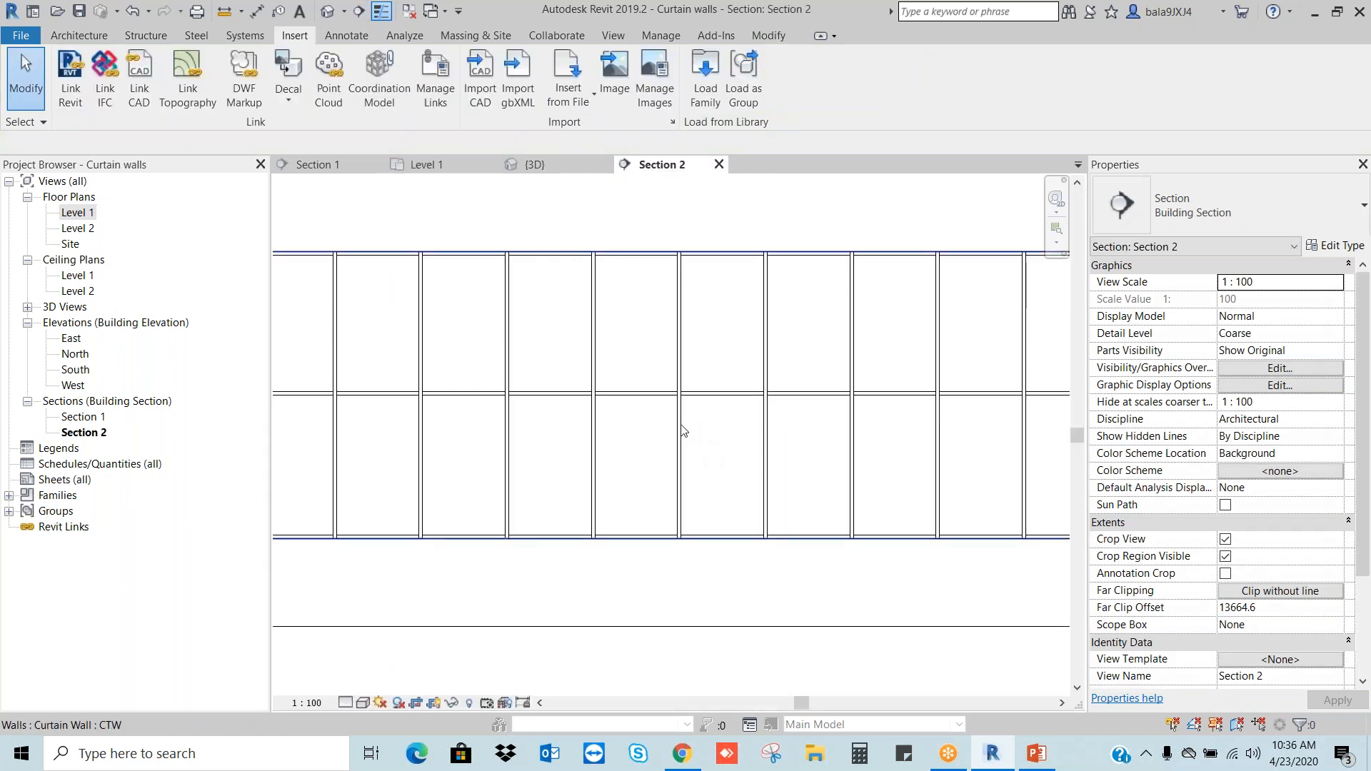
{"action": "left_click", "coordinate": [347, 703]}
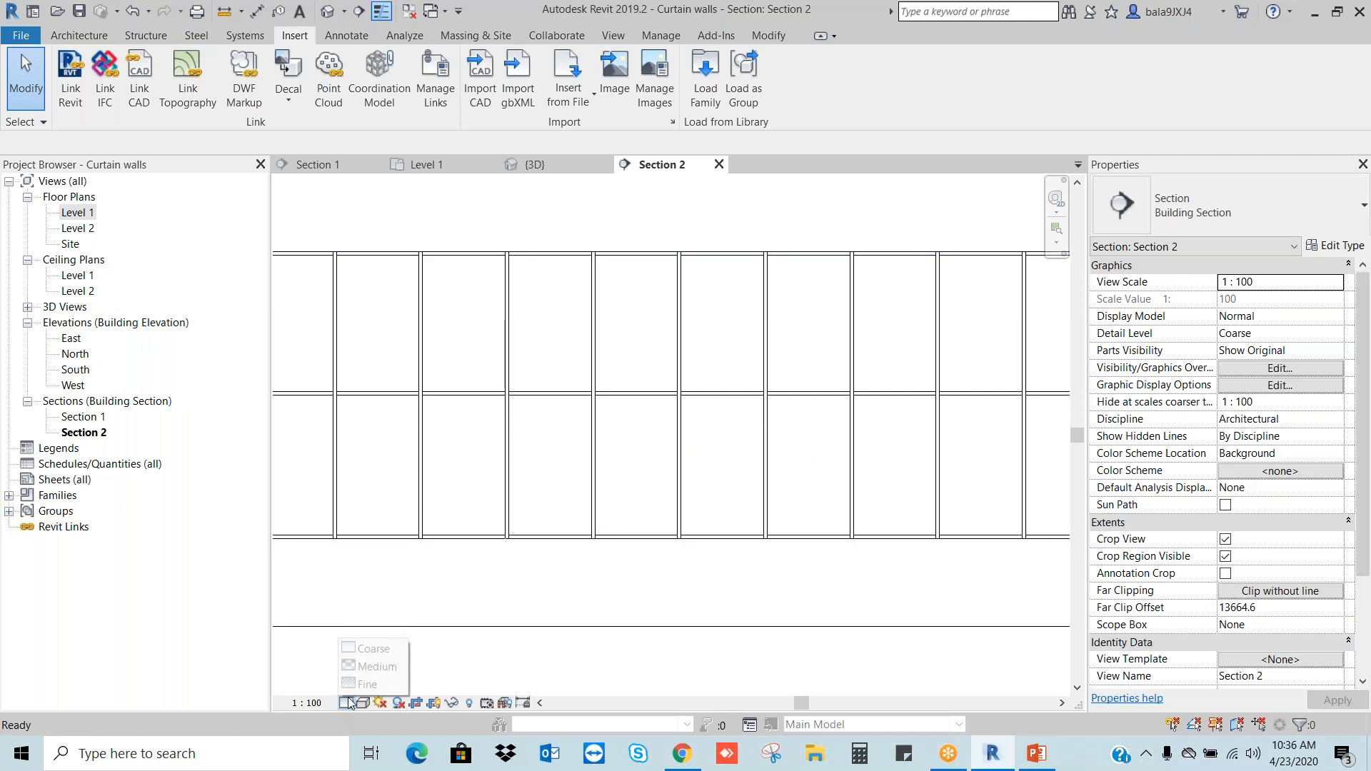
{"action": "left_click", "coordinate": [367, 684]}
{"action": "left_click", "coordinate": [363, 703]}
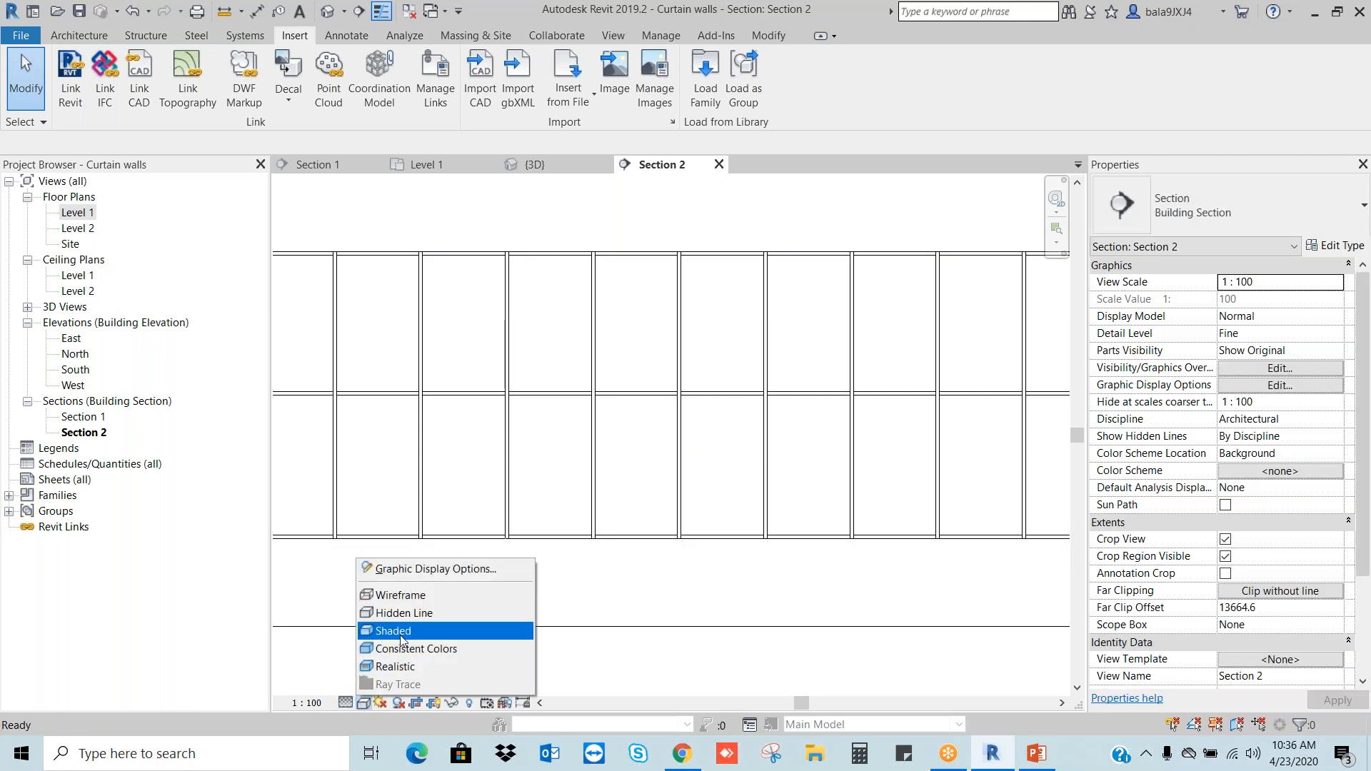
{"action": "left_click", "coordinate": [395, 631]}
{"action": "key", "text": "Tab"}
{"action": "key", "text": "Tab"}
{"action": "key", "text": "Tab"}
{"action": "key", "text": "Tab"}
{"action": "key", "text": "Tab"}
{"action": "scroll", "coordinate": [681, 423], "scroll_direction": "up", "scroll_amount": 3}
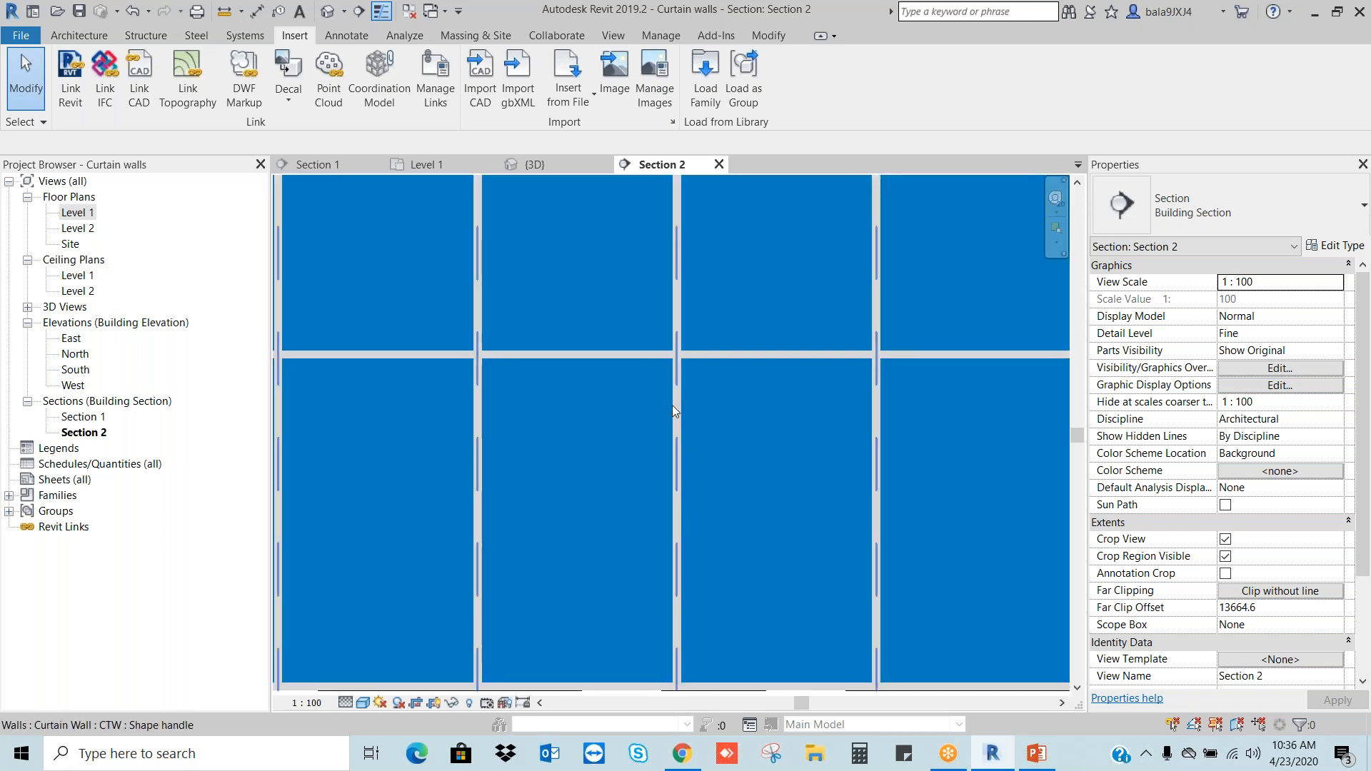
{"action": "key", "text": "Tab"}
{"action": "key", "text": "Tab"}
{"action": "key", "text": "Tab"}
{"action": "key", "text": "Tab"}
{"action": "scroll", "coordinate": [680, 408], "scroll_direction": "down", "scroll_amount": 2}
{"action": "scroll", "coordinate": [671, 494], "scroll_direction": "up", "scroll_amount": 2}
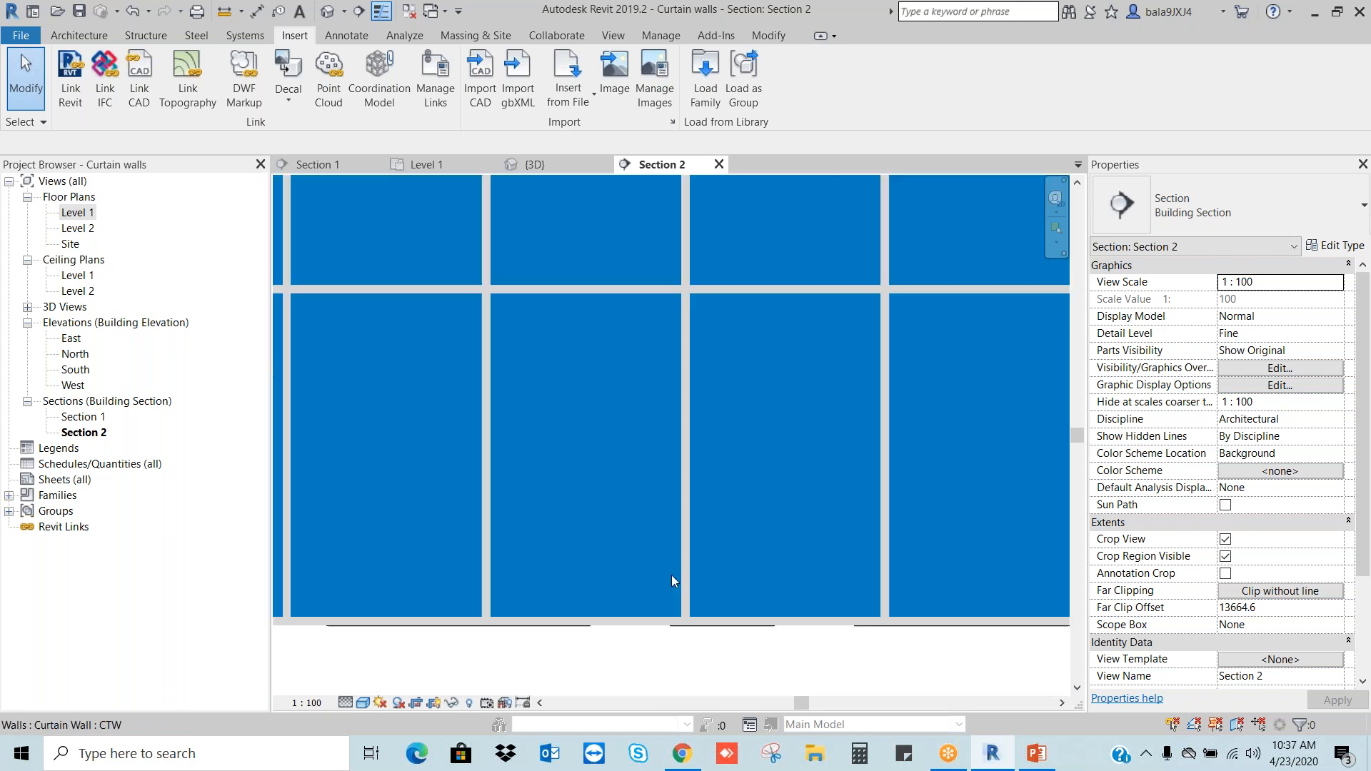
{"action": "scroll", "coordinate": [671, 576], "scroll_direction": "up", "scroll_amount": 2}
{"action": "key", "text": "Tab"}
{"action": "key", "text": "Tab"}
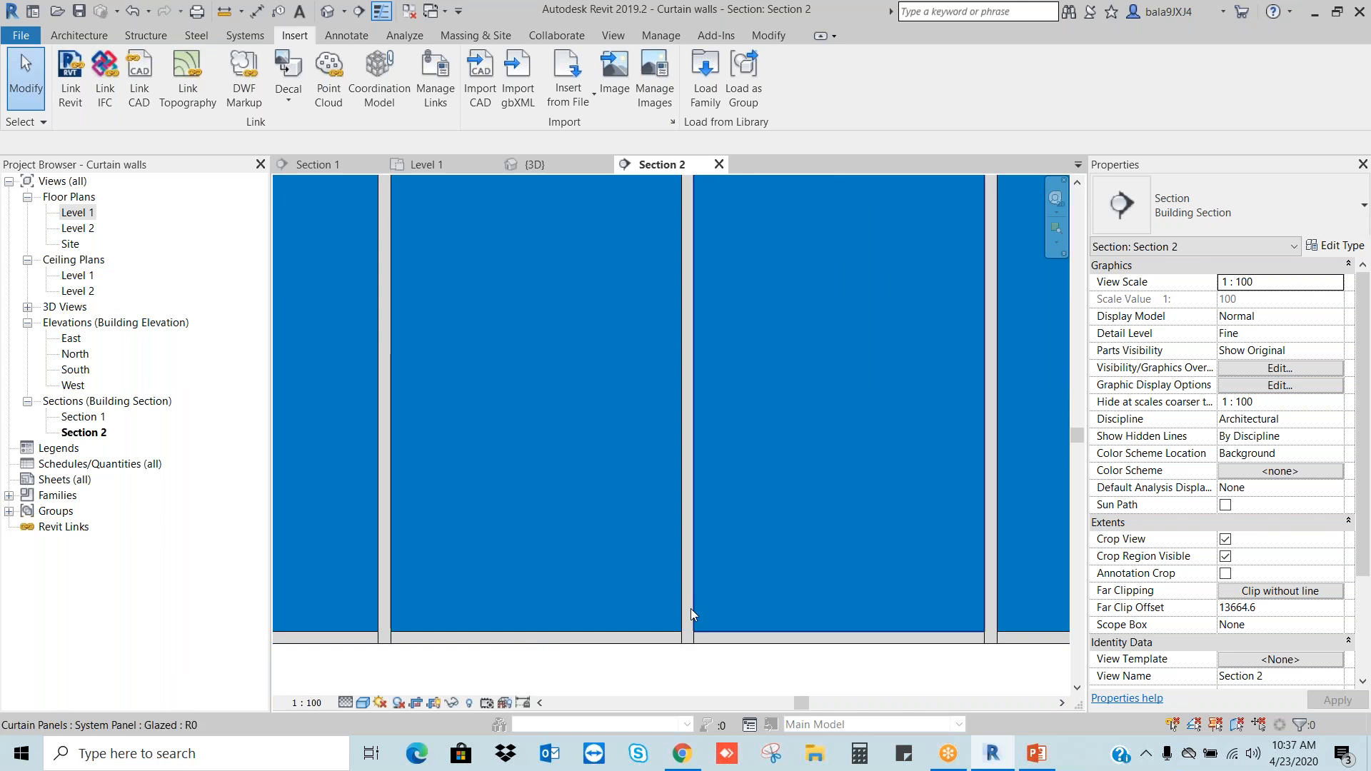
{"action": "left_click", "coordinate": [692, 609]}
{"action": "scroll", "coordinate": [691, 608], "scroll_direction": "down", "scroll_amount": 2}
{"action": "key", "text": "Escape"}
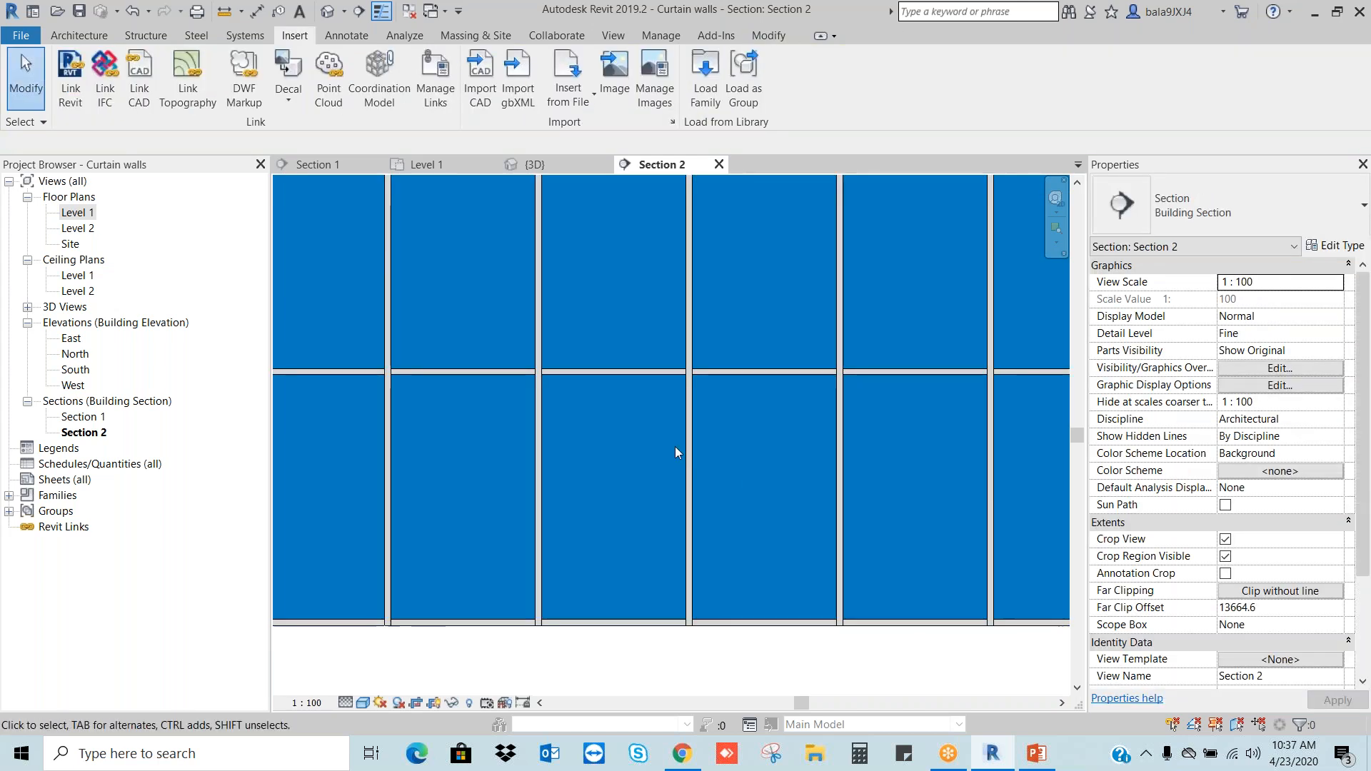
{"action": "scroll", "coordinate": [679, 447], "scroll_direction": "down", "scroll_amount": 2}
{"action": "key", "text": "Tab"}
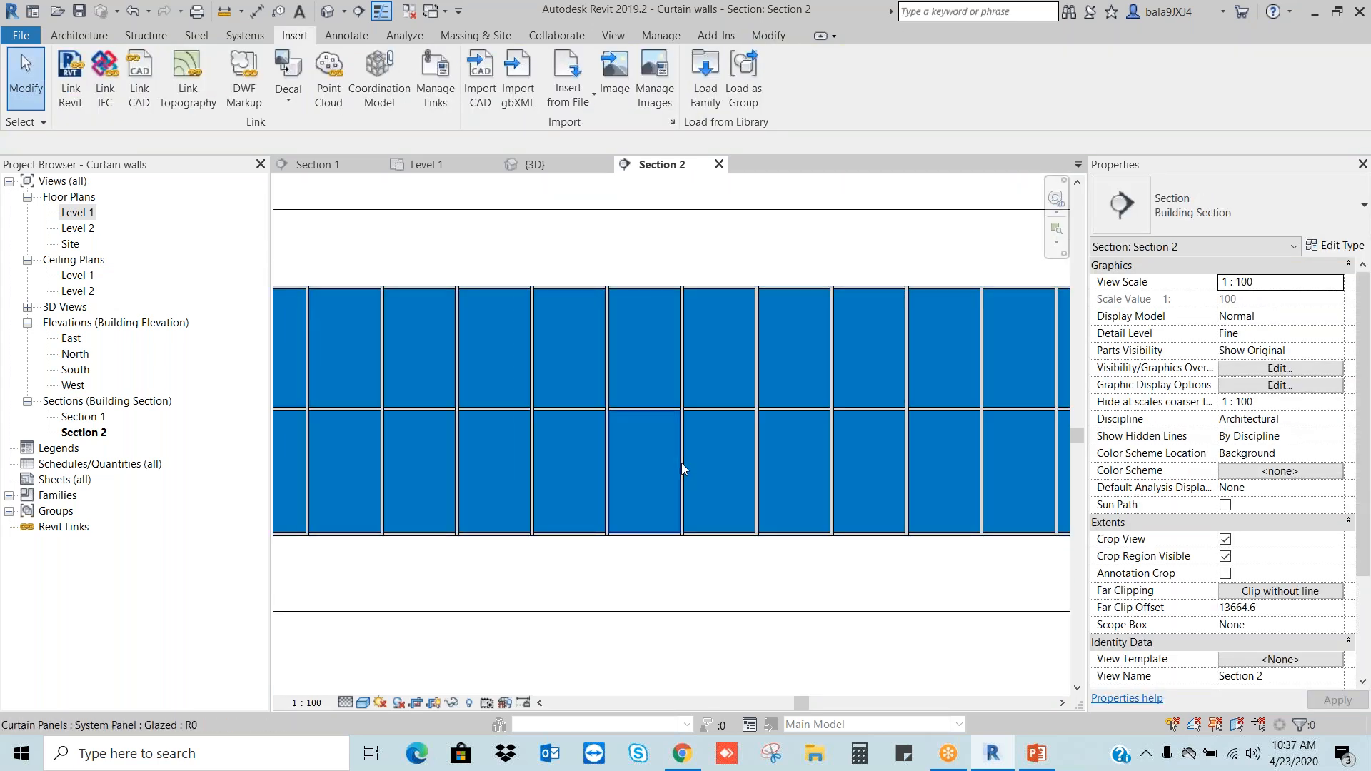
{"action": "left_click", "coordinate": [681, 463]}
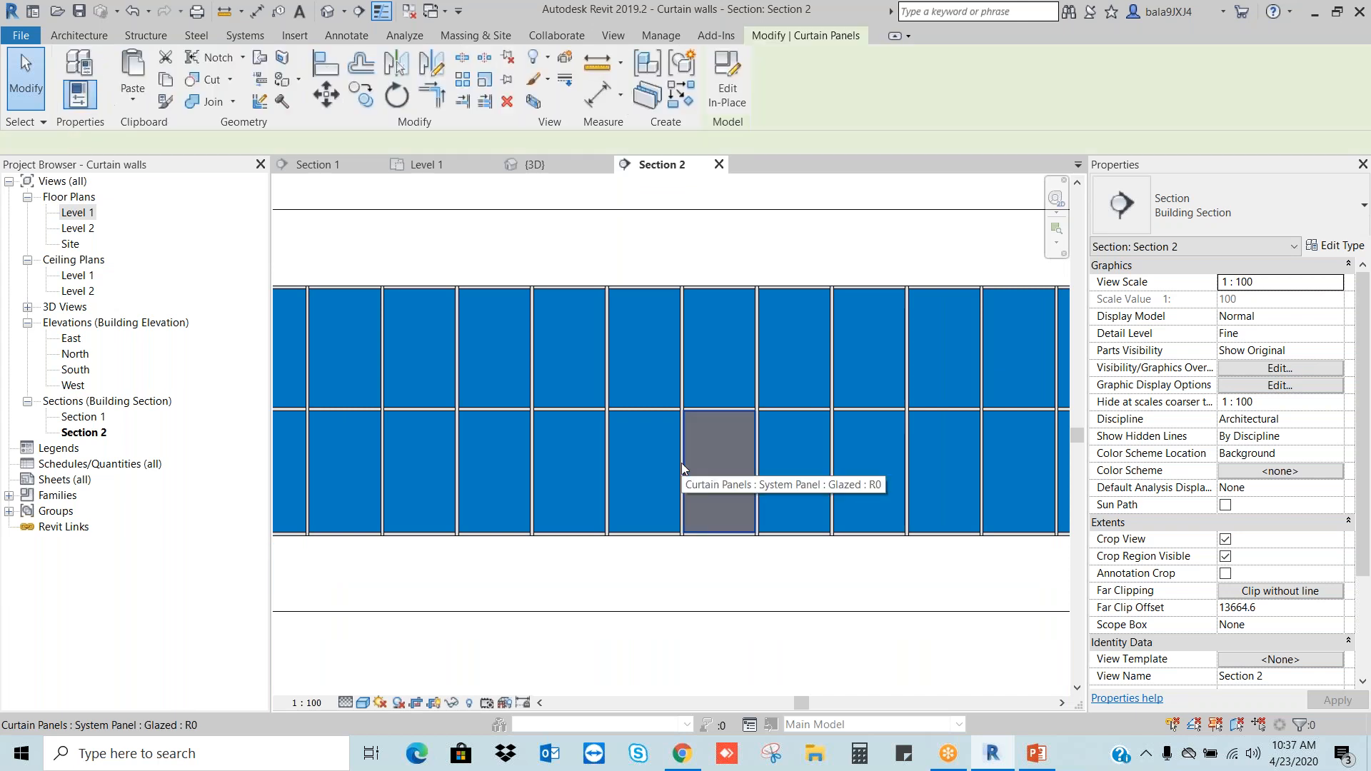
{"action": "scroll", "coordinate": [681, 463], "scroll_direction": "up", "scroll_amount": 2}
{"action": "key", "text": "Escape"}
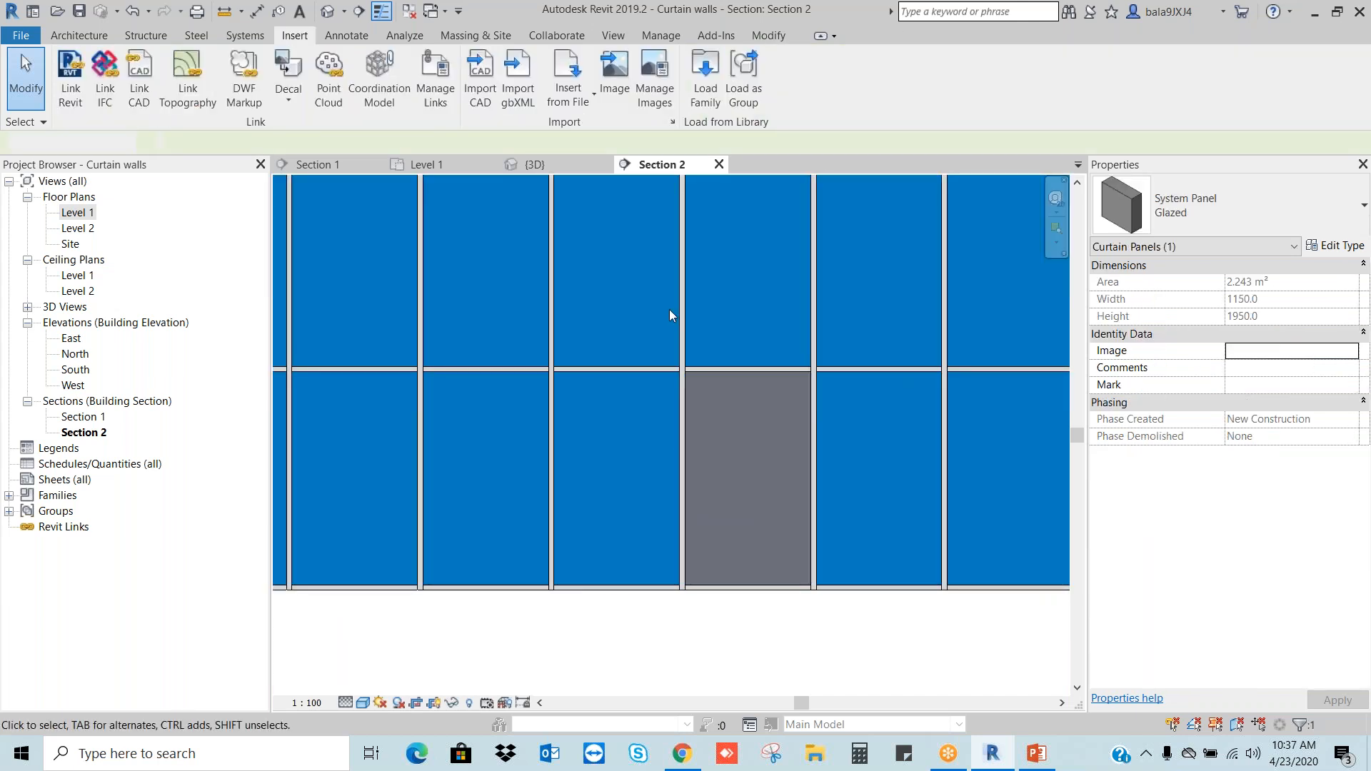
Step: Cycle through the overlapping panels, mullions and grid lines to select the whole CTW curtain wall in Section 2
{"action": "key", "text": "Tab"}
{"action": "key", "text": "Tab"}
{"action": "key", "text": "Tab"}
{"action": "key", "text": "Tab"}
{"action": "key", "text": "Tab"}
{"action": "key", "text": "Tab"}
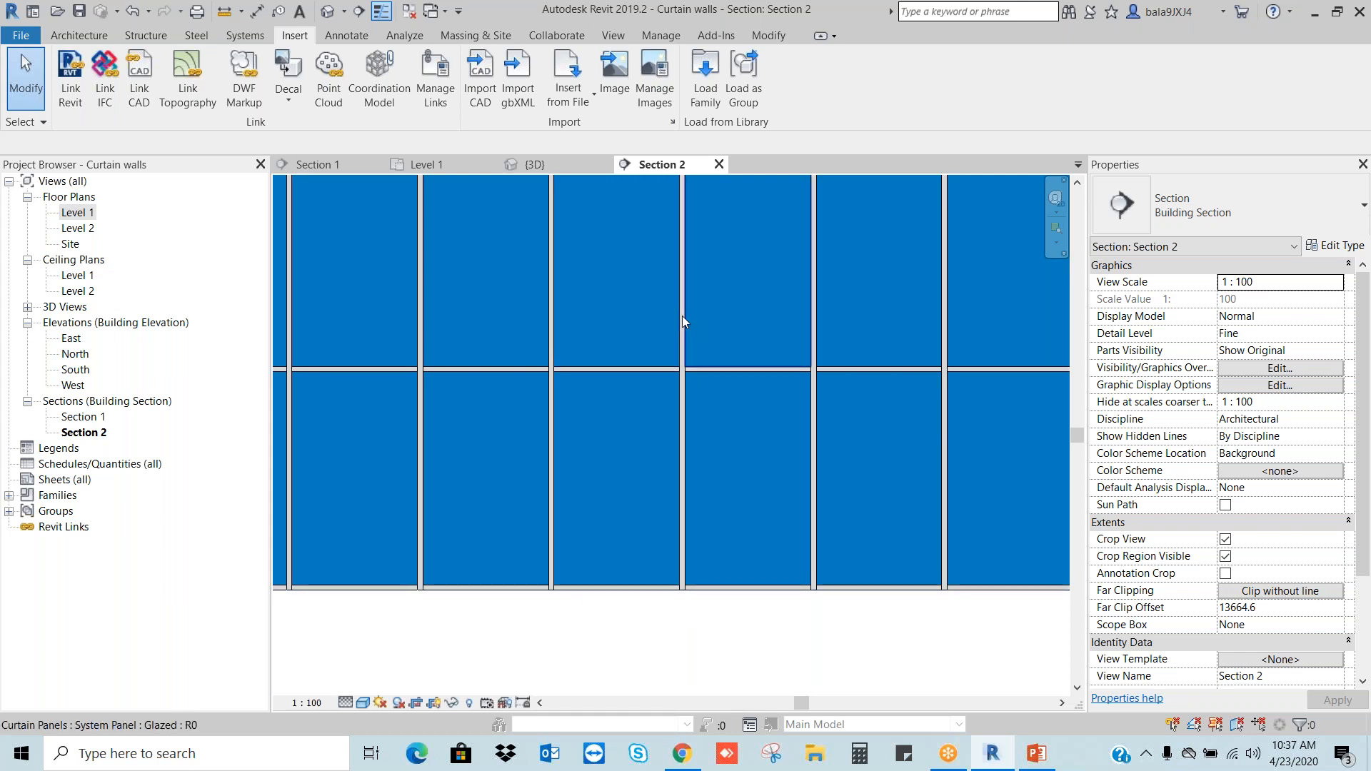
{"action": "scroll", "coordinate": [675, 555], "scroll_direction": "up", "scroll_amount": 2}
{"action": "key", "text": "Tab"}
{"action": "key", "text": "Tab"}
{"action": "key", "text": "Tab"}
{"action": "key", "text": "Tab"}
{"action": "key", "text": "Tab"}
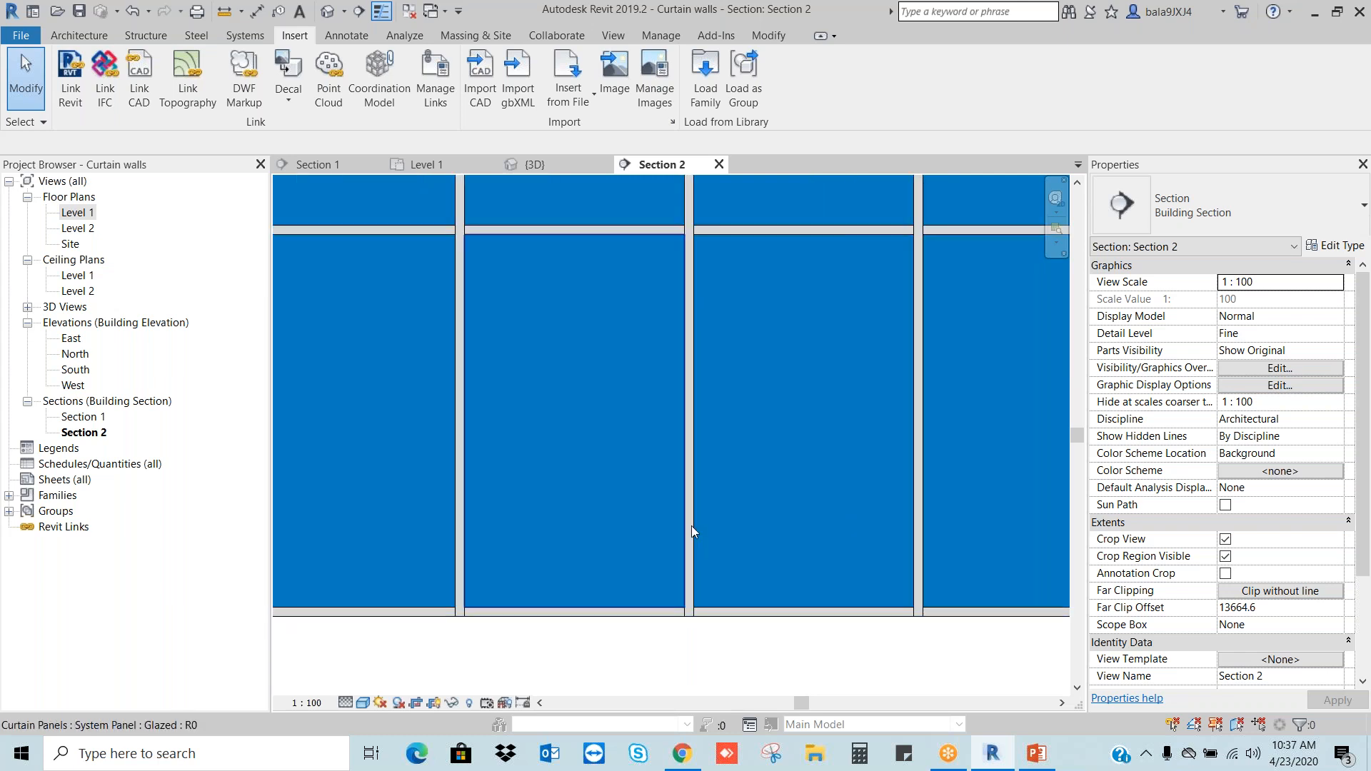
{"action": "key", "text": "Tab"}
{"action": "key", "text": "Tab"}
{"action": "key", "text": "Tab"}
{"action": "key", "text": "Tab"}
{"action": "key", "text": "Tab"}
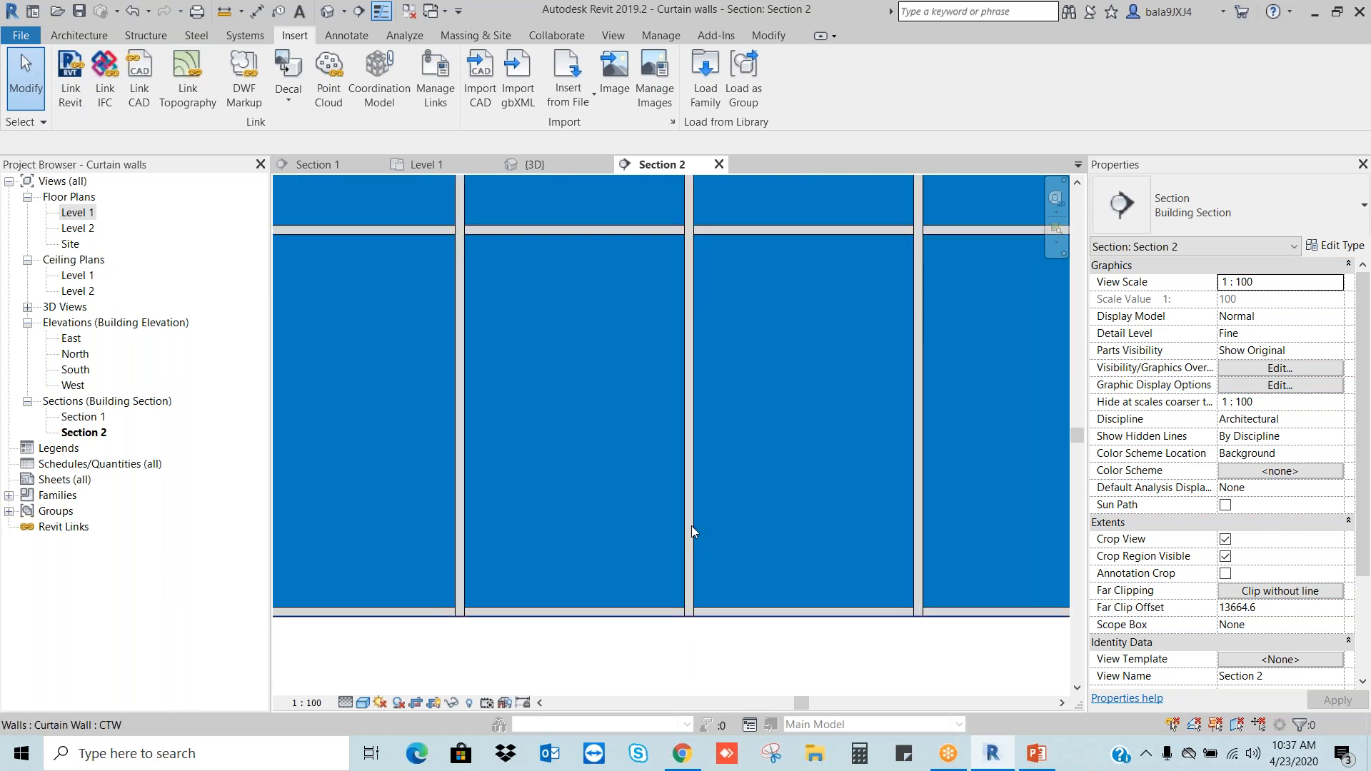
{"action": "key", "text": "Tab"}
{"action": "key", "text": "Tab"}
{"action": "scroll", "coordinate": [698, 528], "scroll_direction": "down", "scroll_amount": 4}
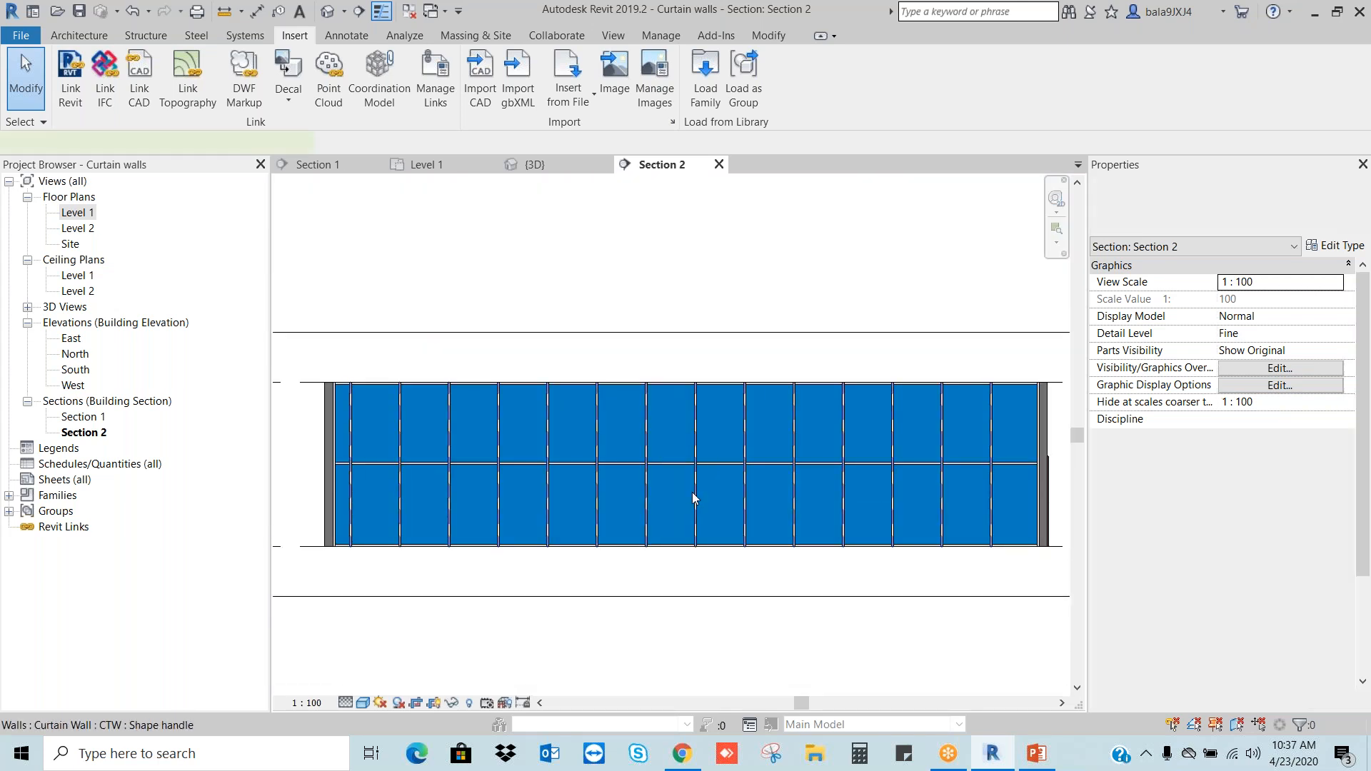
{"action": "left_click", "coordinate": [693, 493]}
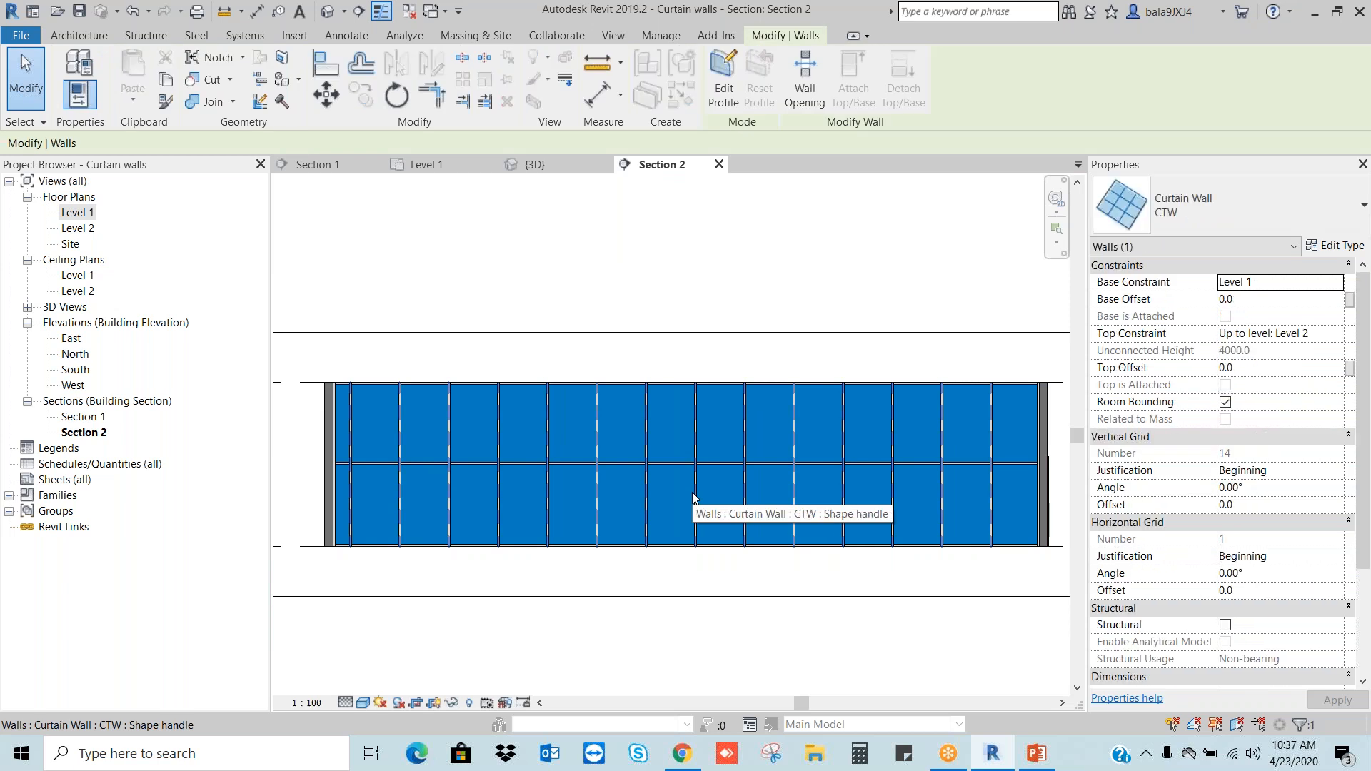
Step: Edit the CTW wall's profile and draw an arc of about 42880 mm radius between its two top corners, bulging above Level 2
{"action": "scroll", "coordinate": [707, 429], "scroll_direction": "down", "scroll_amount": 2}
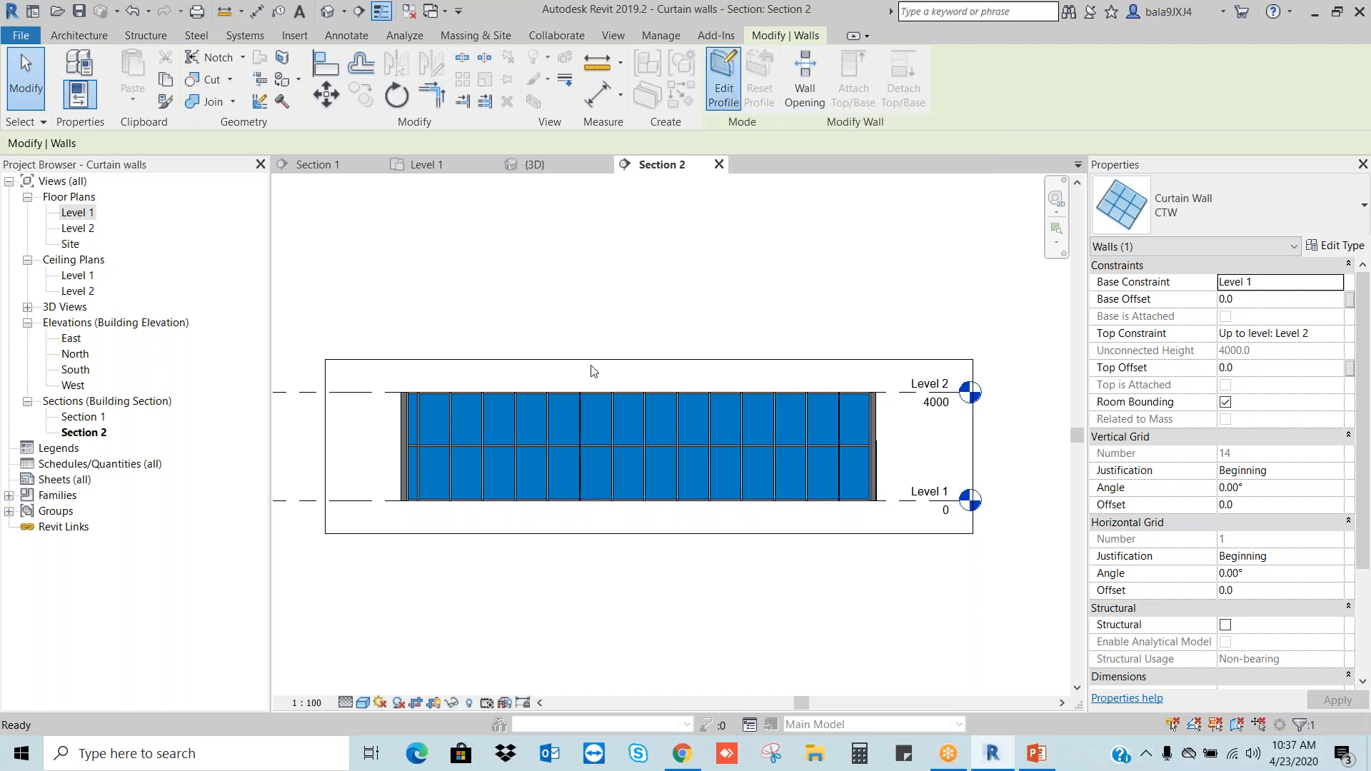
{"action": "left_click", "coordinate": [724, 79]}
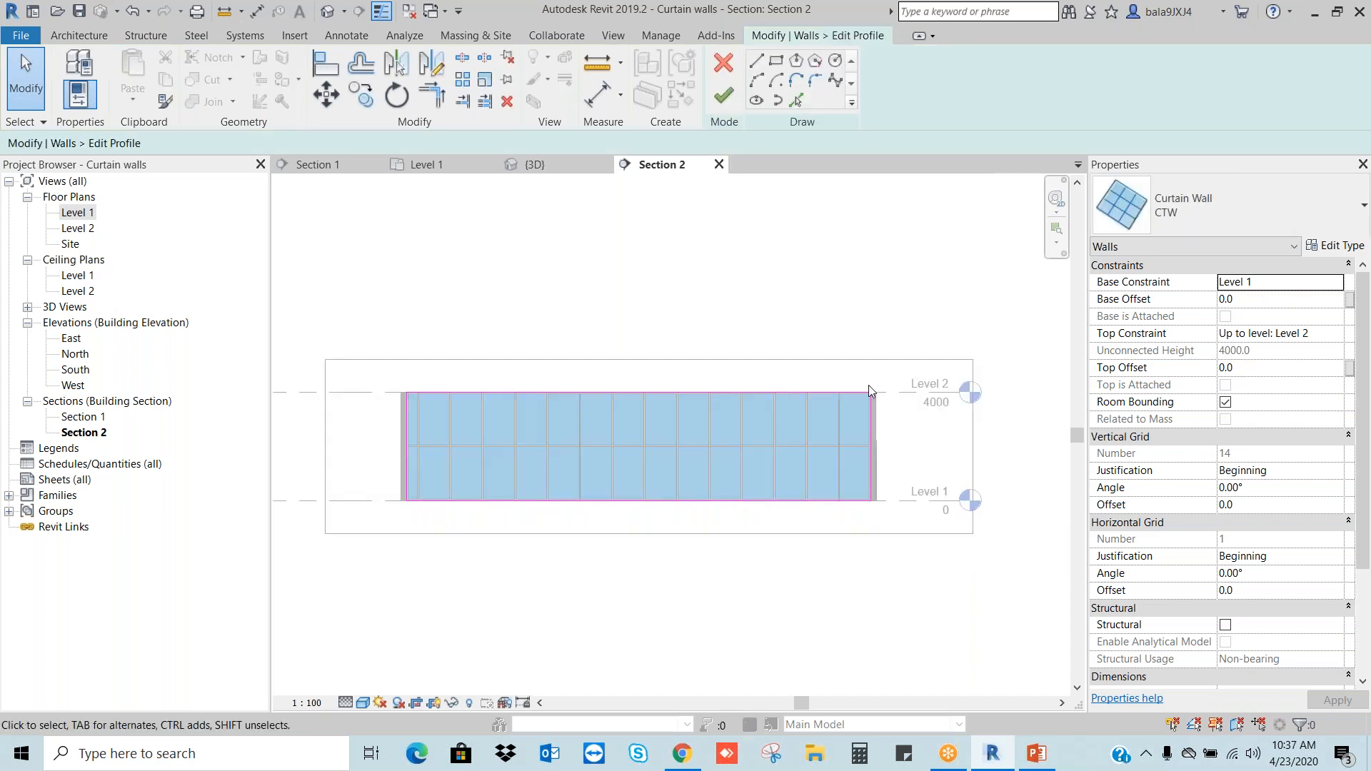
{"action": "left_click", "coordinate": [756, 79]}
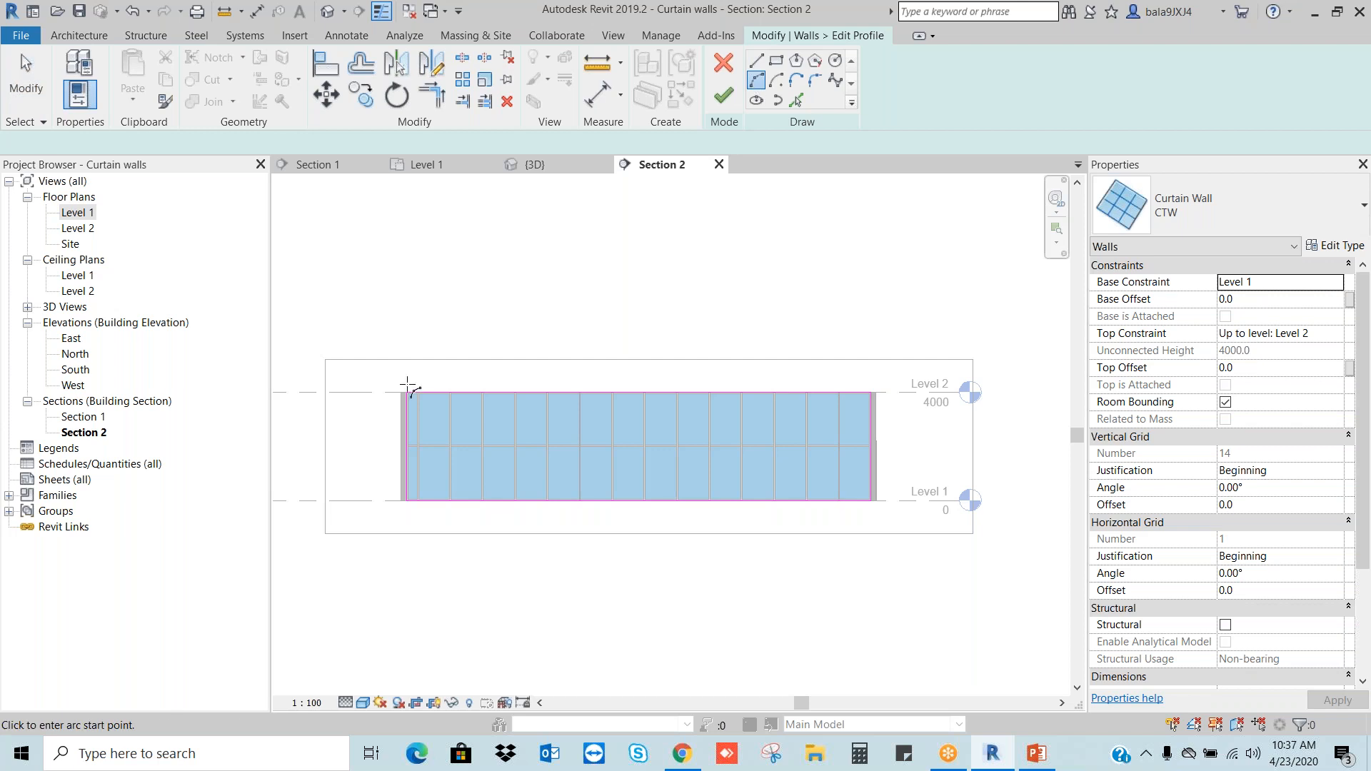
{"action": "left_click", "coordinate": [406, 392]}
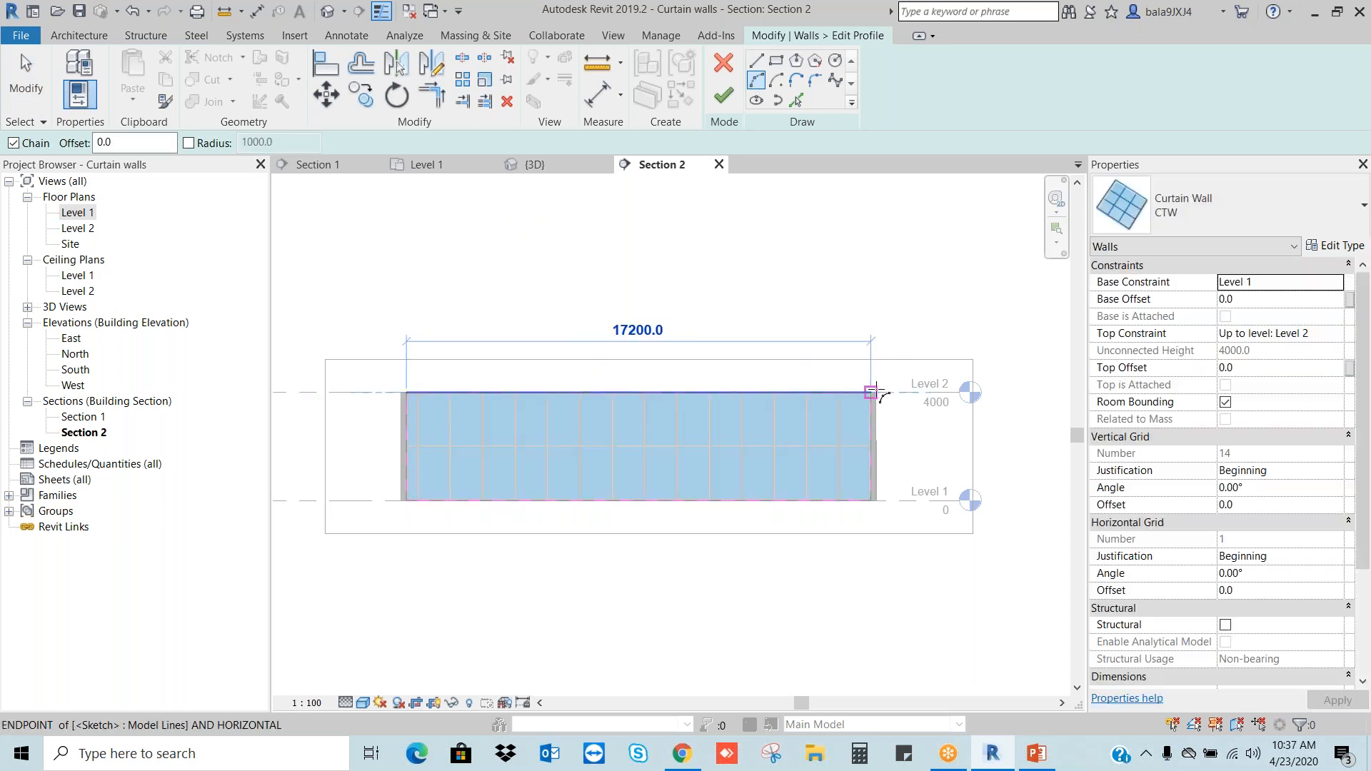
{"action": "left_click", "coordinate": [872, 392]}
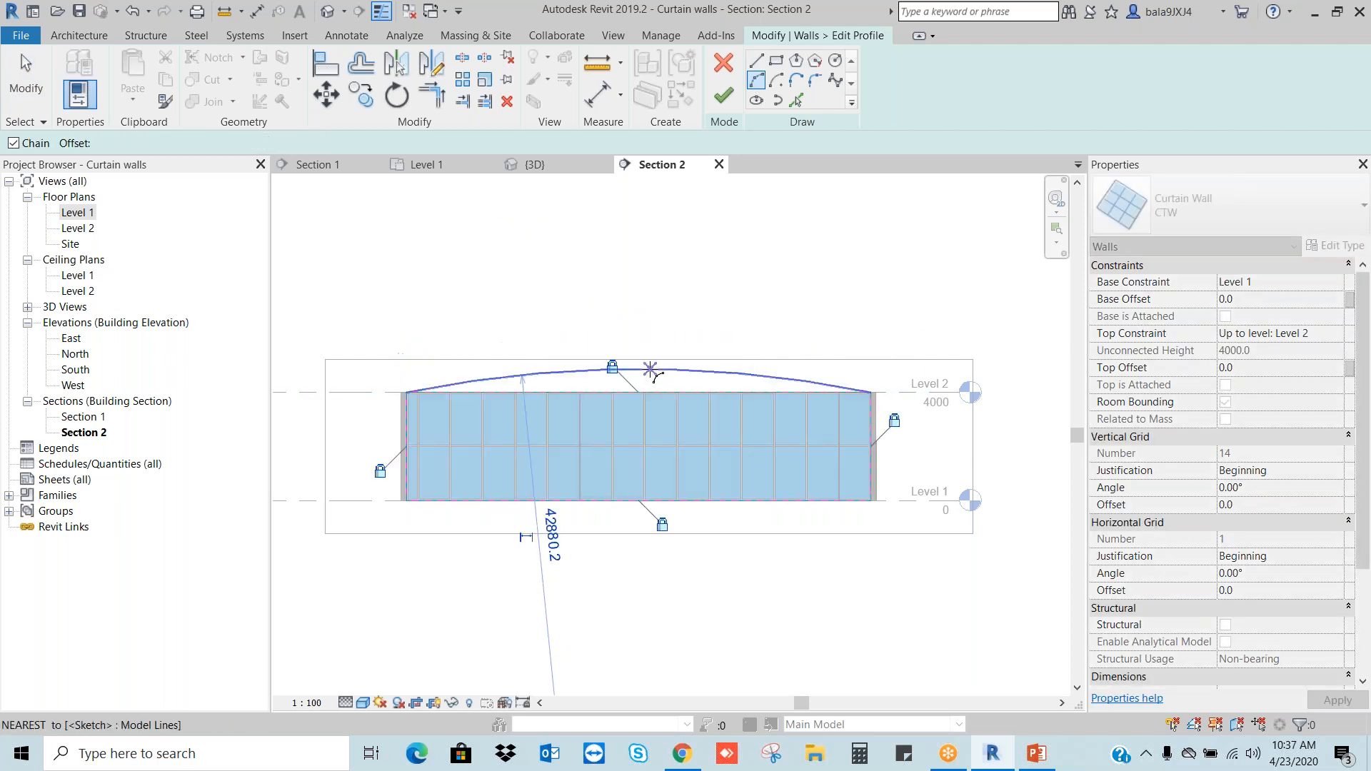
{"action": "left_click", "coordinate": [650, 369]}
{"action": "key", "text": "Escape"}
{"action": "key", "text": "Escape"}
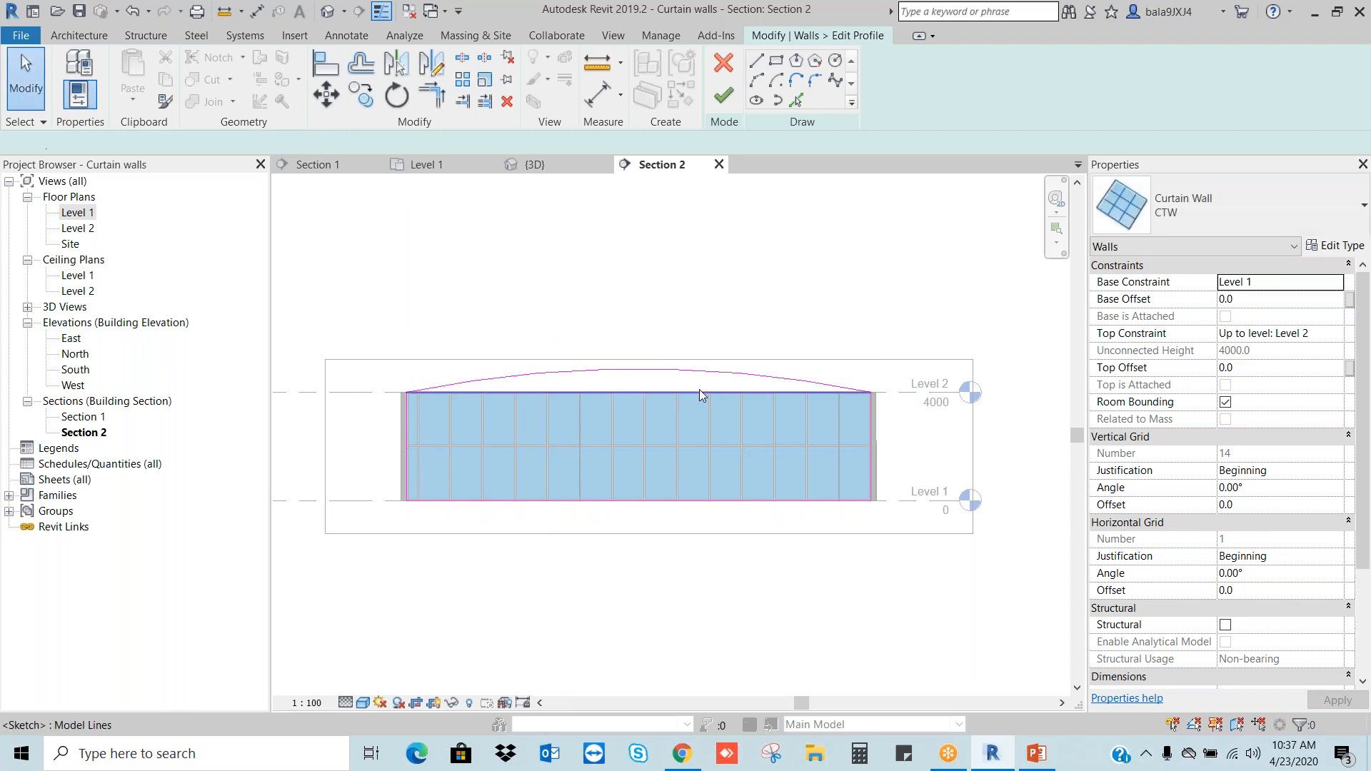
Step: Delete the straight top line of the profile and finish the edit, deleting the mullions that can no longer be created
{"action": "left_click", "coordinate": [700, 390]}
{"action": "key", "text": "Delete"}
{"action": "left_click", "coordinate": [725, 95]}
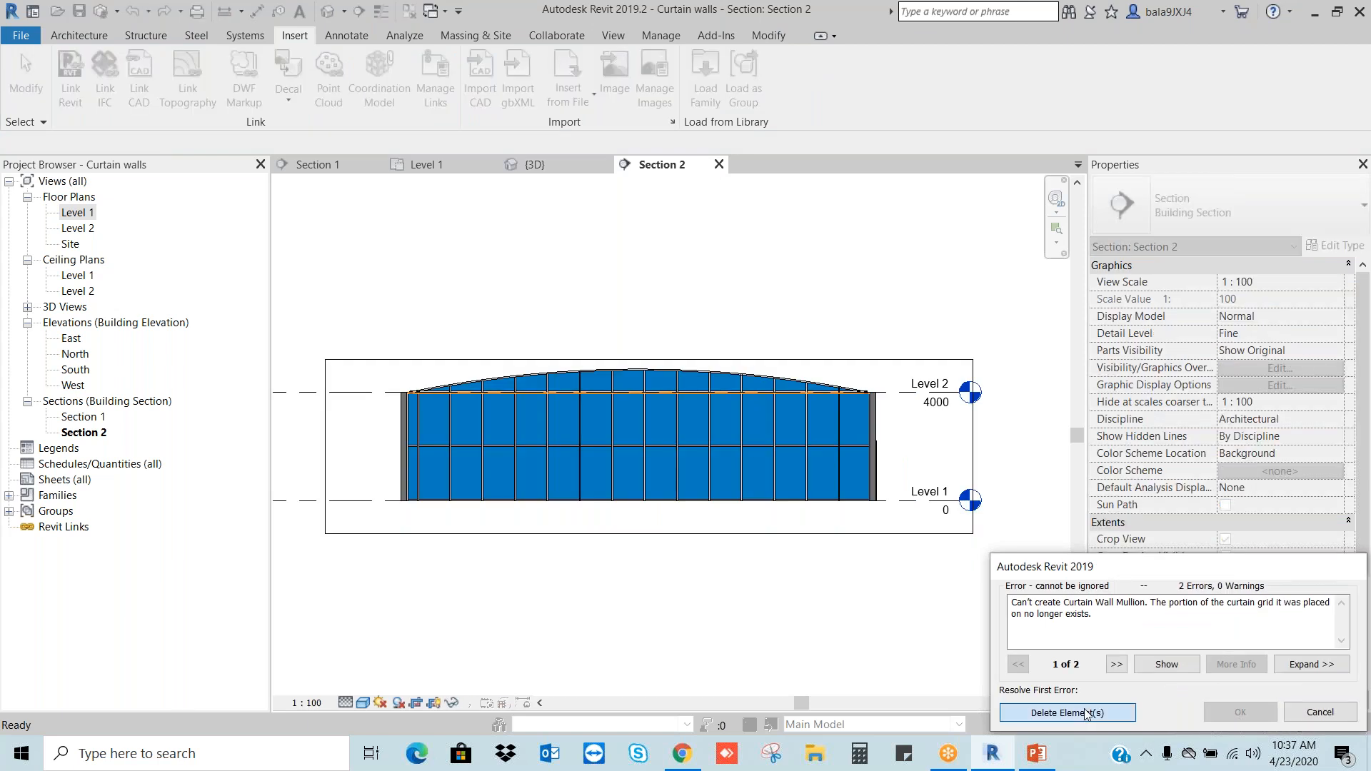
{"action": "left_click", "coordinate": [1085, 714]}
{"action": "left_click", "coordinate": [820, 619]}
{"action": "scroll", "coordinate": [898, 432], "scroll_direction": "up", "scroll_amount": 3}
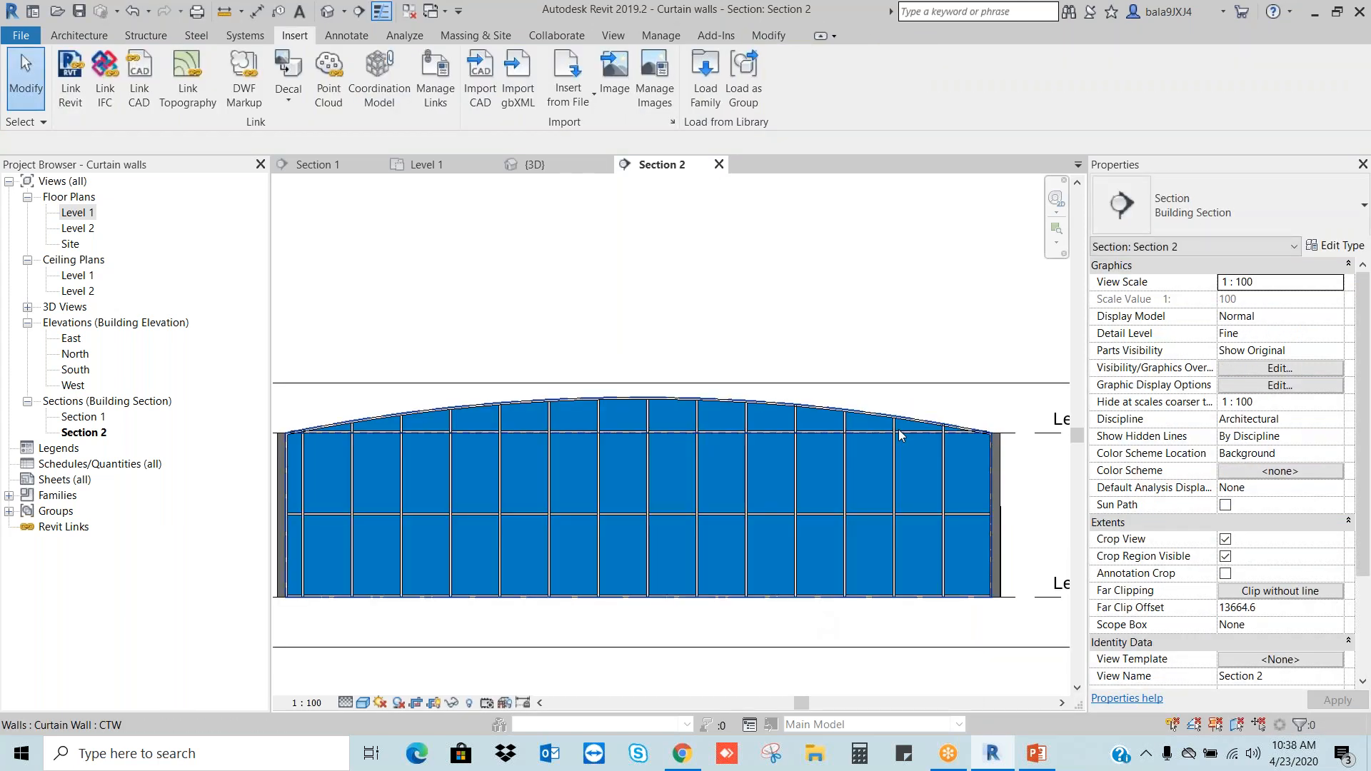
{"action": "scroll", "coordinate": [899, 432], "scroll_direction": "up", "scroll_amount": 2}
{"action": "scroll", "coordinate": [899, 435], "scroll_direction": "down", "scroll_amount": 3}
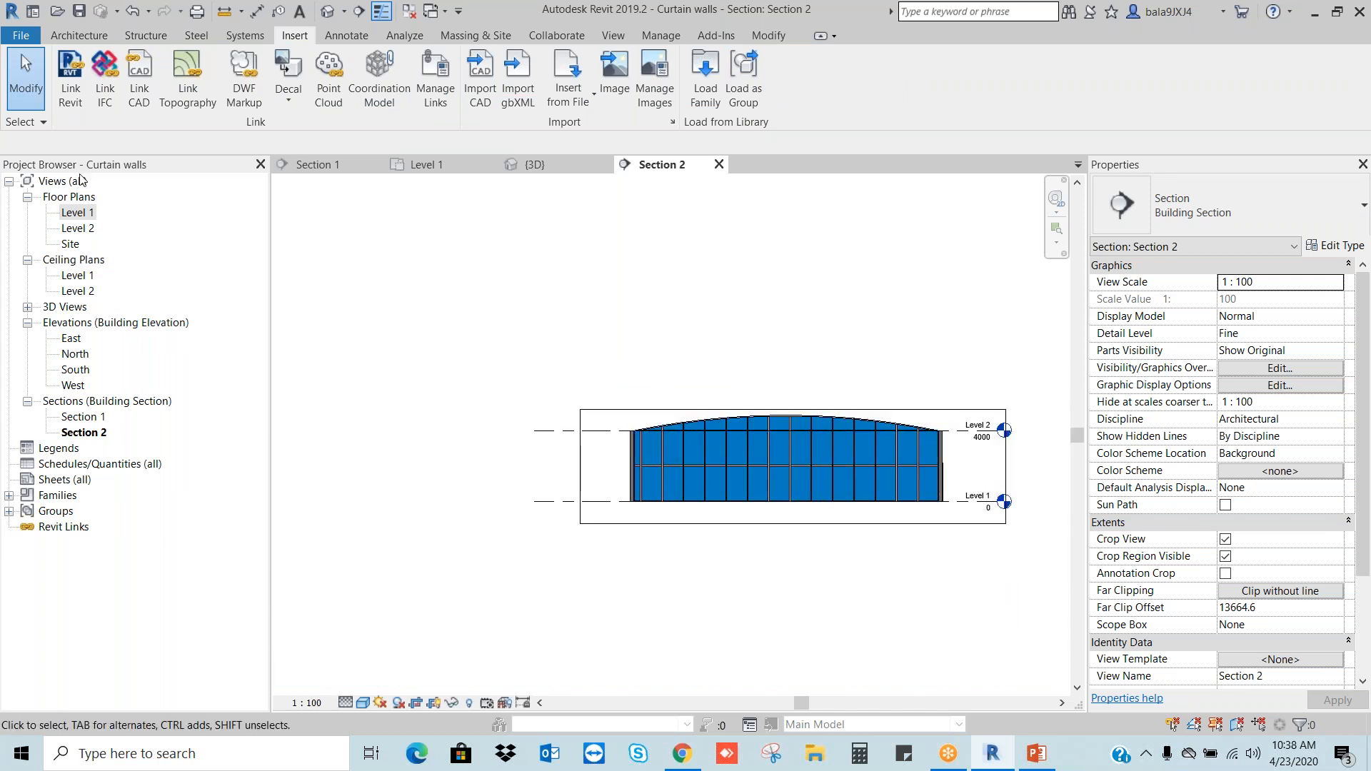
Step: Open the Level 1 floor plan and draw a horizontal Curtain Wall about 13000 mm long below the row of separate walls
{"action": "double_click", "coordinate": [86, 214]}
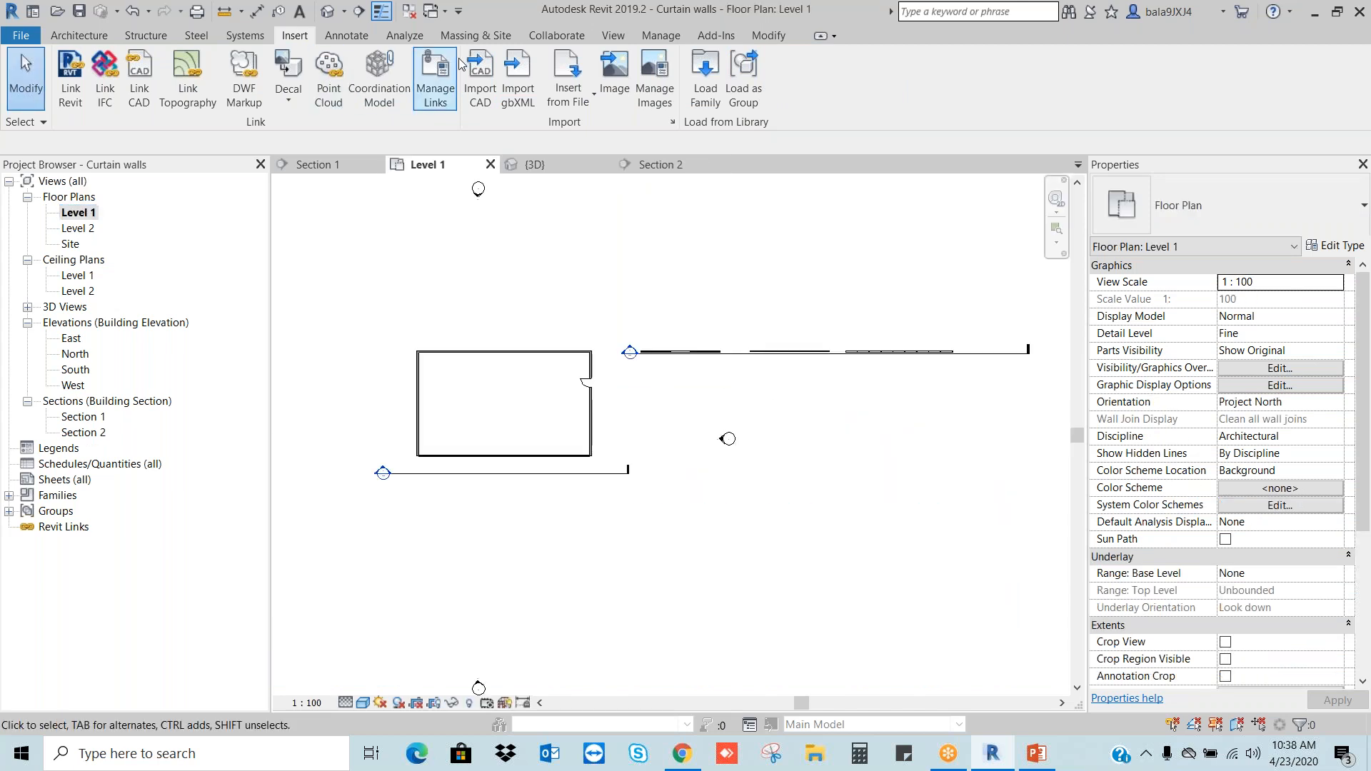
{"action": "left_click", "coordinate": [79, 35]}
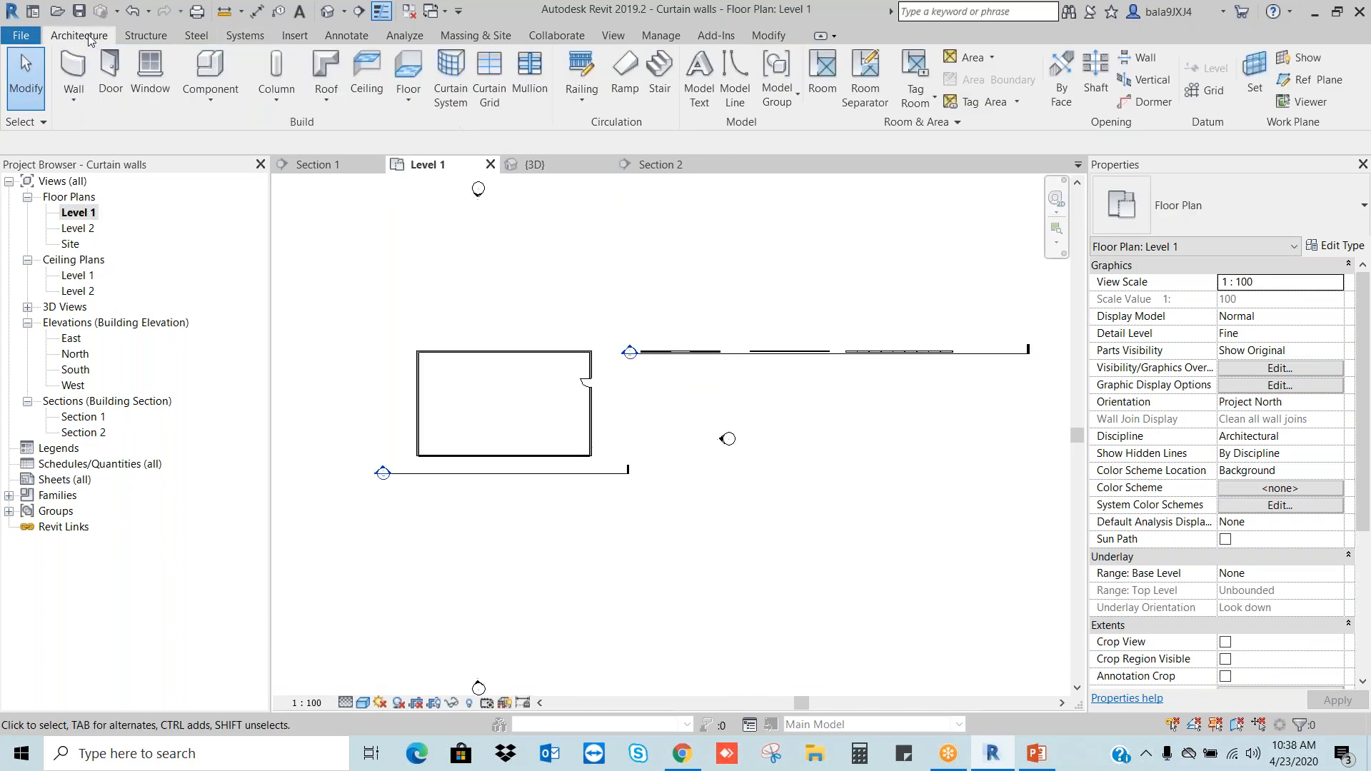
{"action": "left_click", "coordinate": [74, 72]}
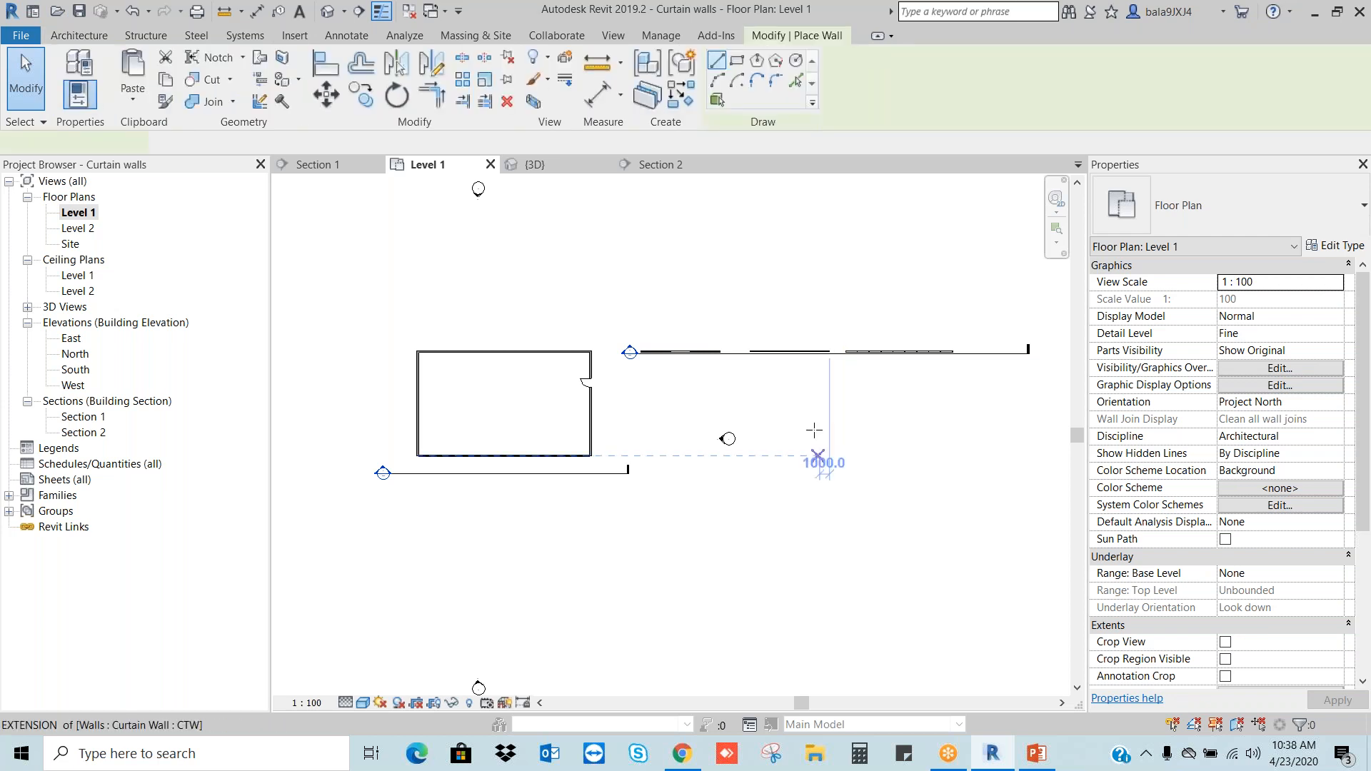
{"action": "left_click", "coordinate": [815, 427]}
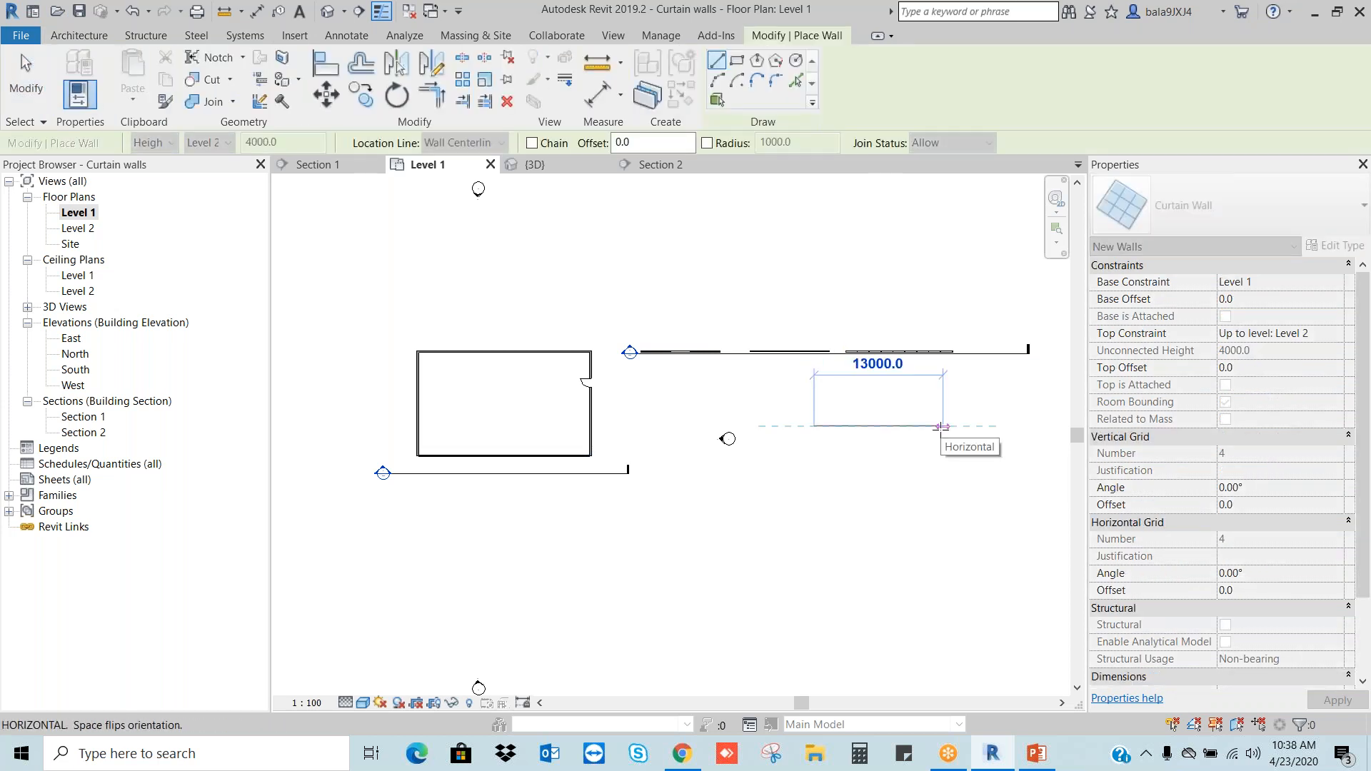
{"action": "left_click", "coordinate": [942, 427]}
{"action": "key", "text": "Escape"}
{"action": "key", "text": "Escape"}
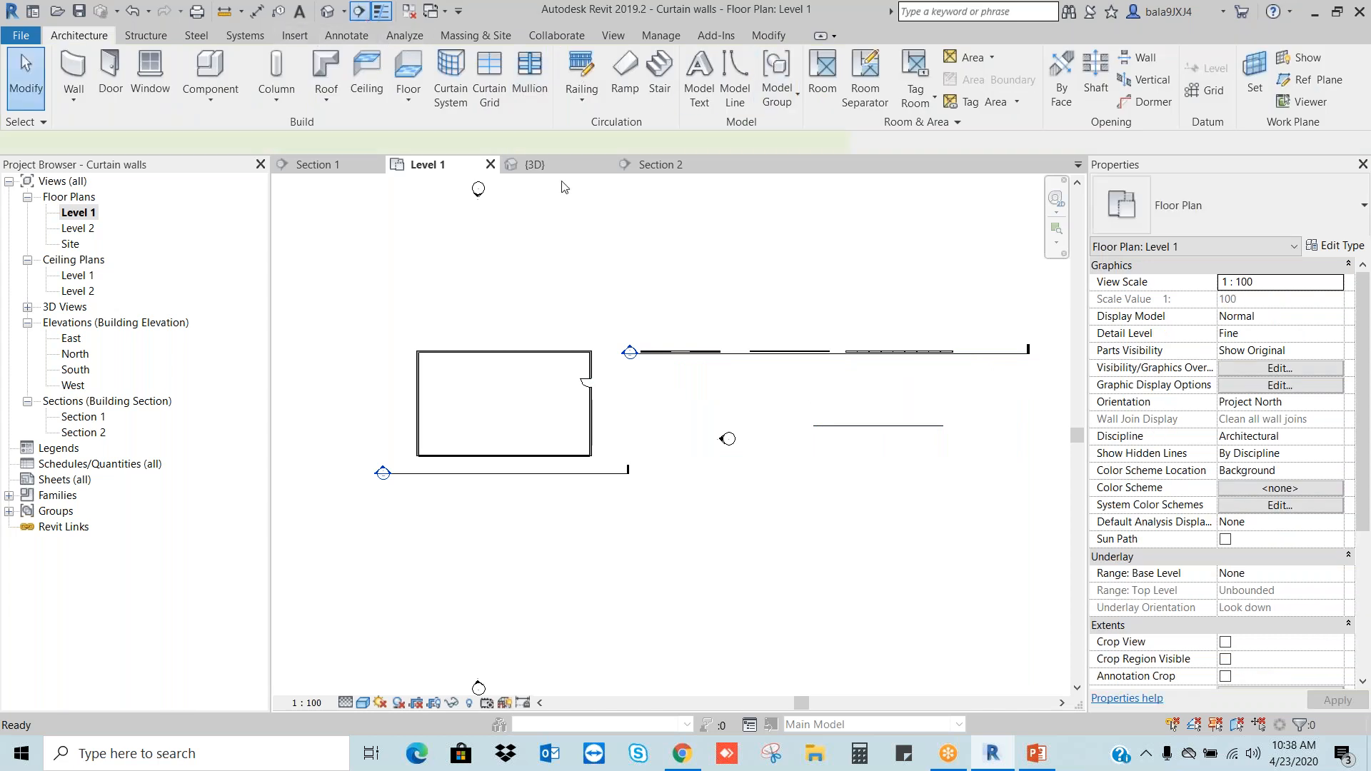
Step: Cut a horizontal section just below the new curtain wall, looking towards it, and open its section view
{"action": "left_click", "coordinate": [790, 439]}
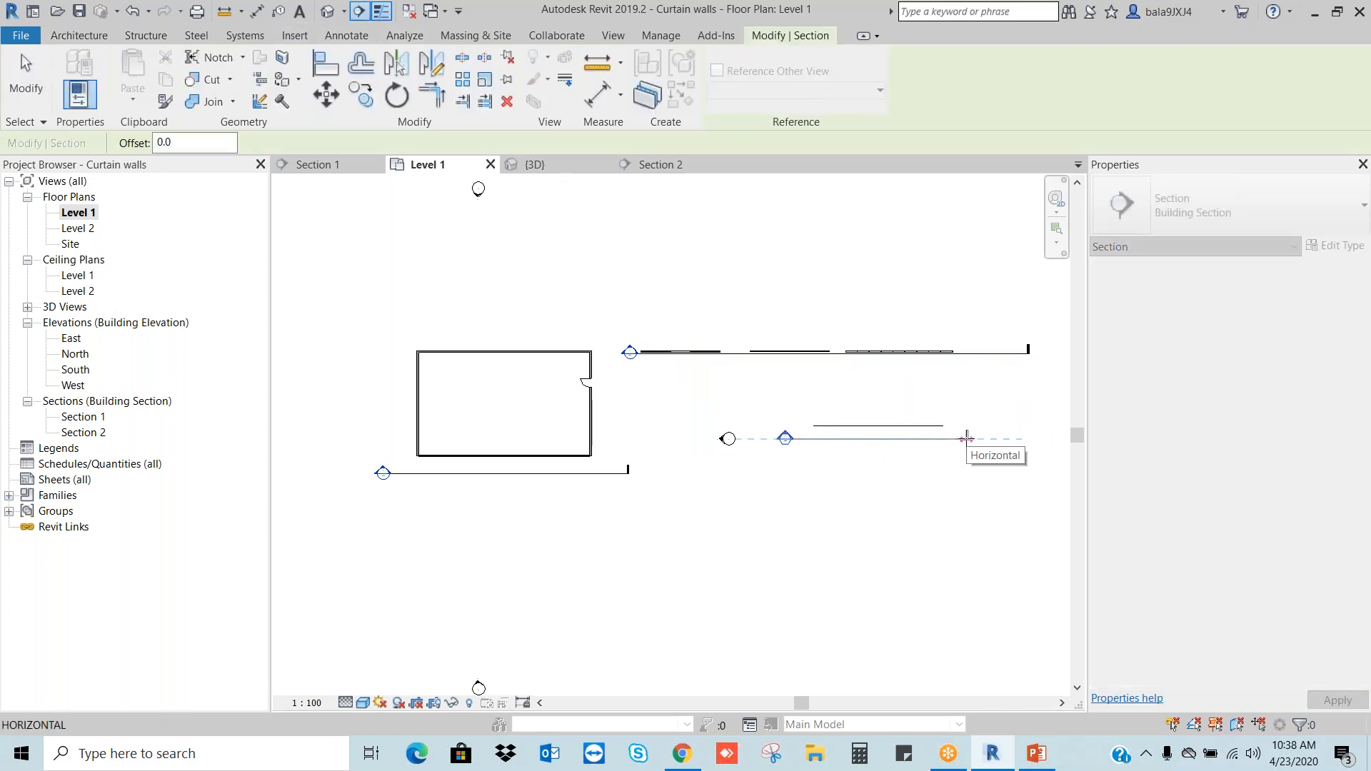
{"action": "left_click", "coordinate": [966, 438]}
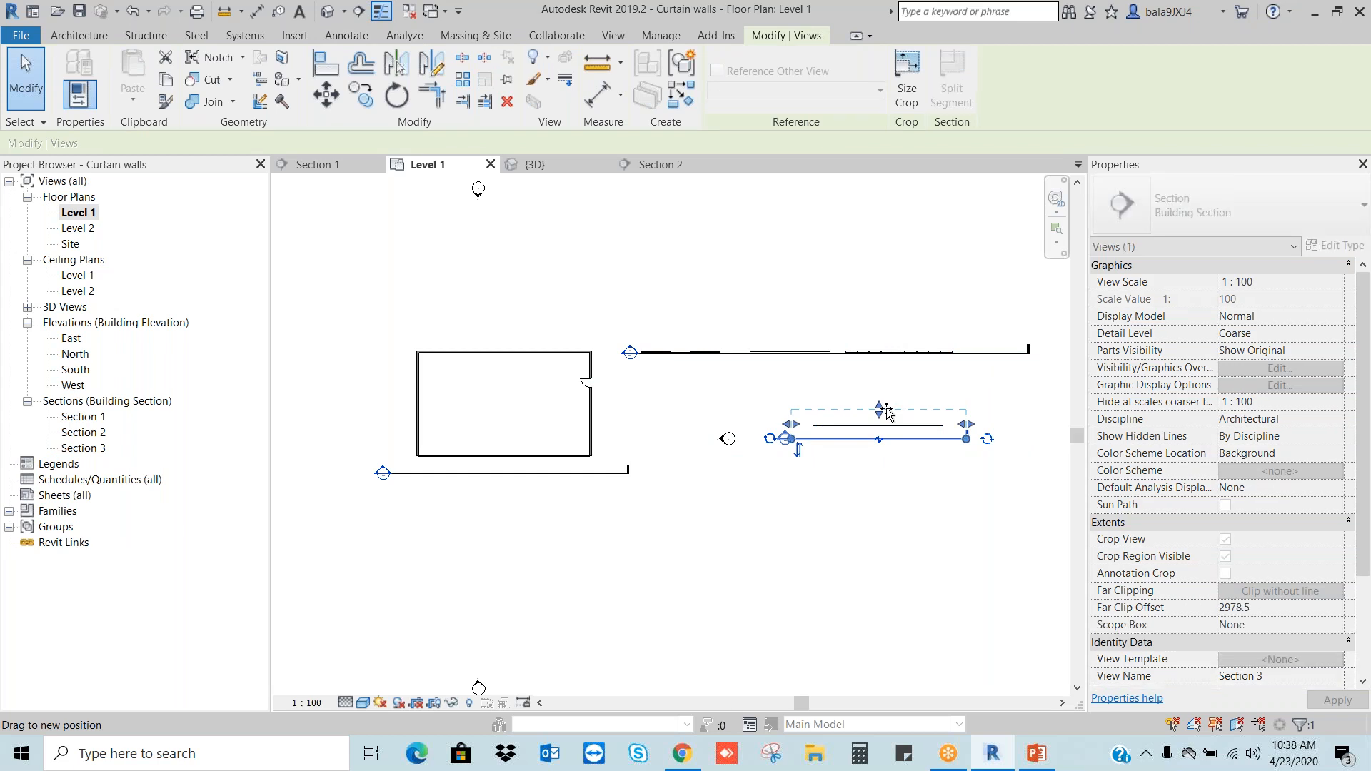
{"action": "right_click", "coordinate": [920, 438]}
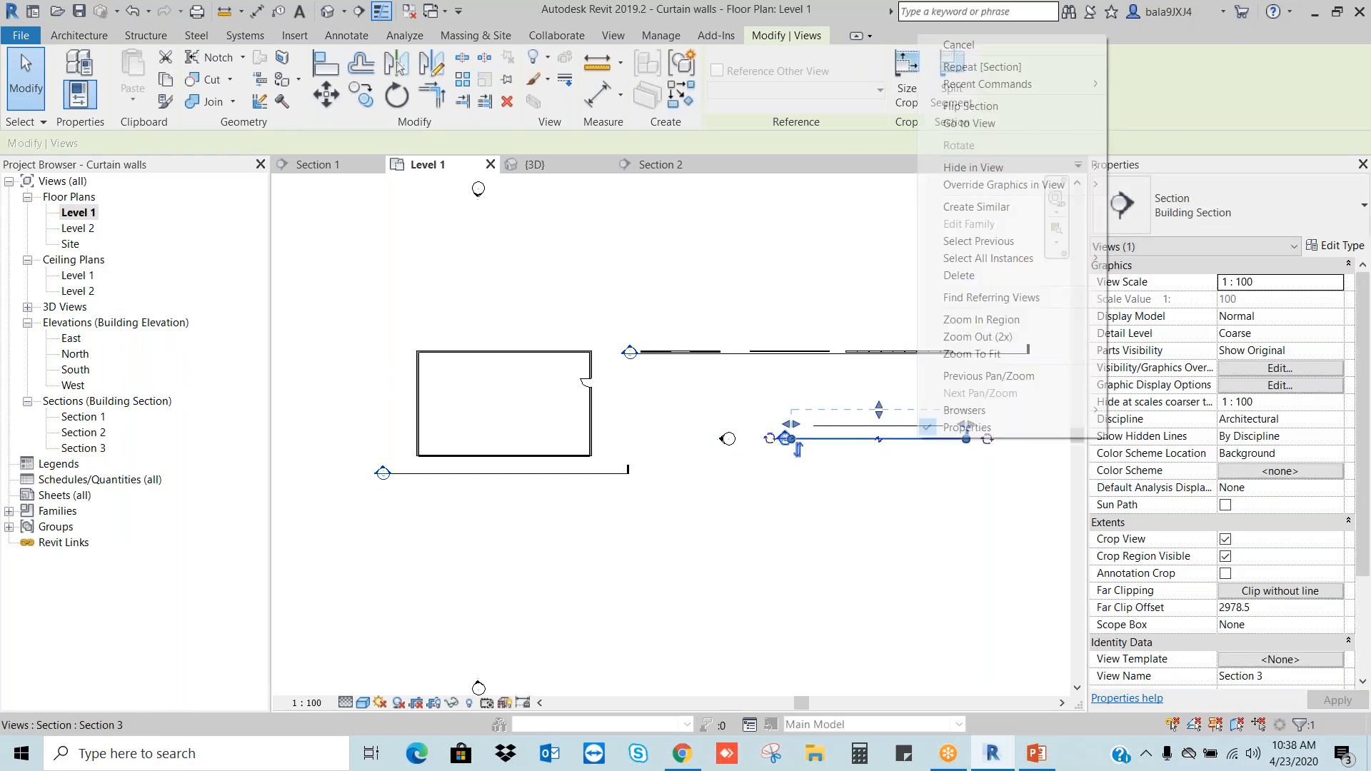
{"action": "left_click", "coordinate": [968, 123]}
Step: Set the Section 3 view's detail level to Fine and its visual style to Shaded
{"action": "left_click", "coordinate": [347, 703]}
{"action": "left_click", "coordinate": [368, 684]}
{"action": "left_click", "coordinate": [364, 703]}
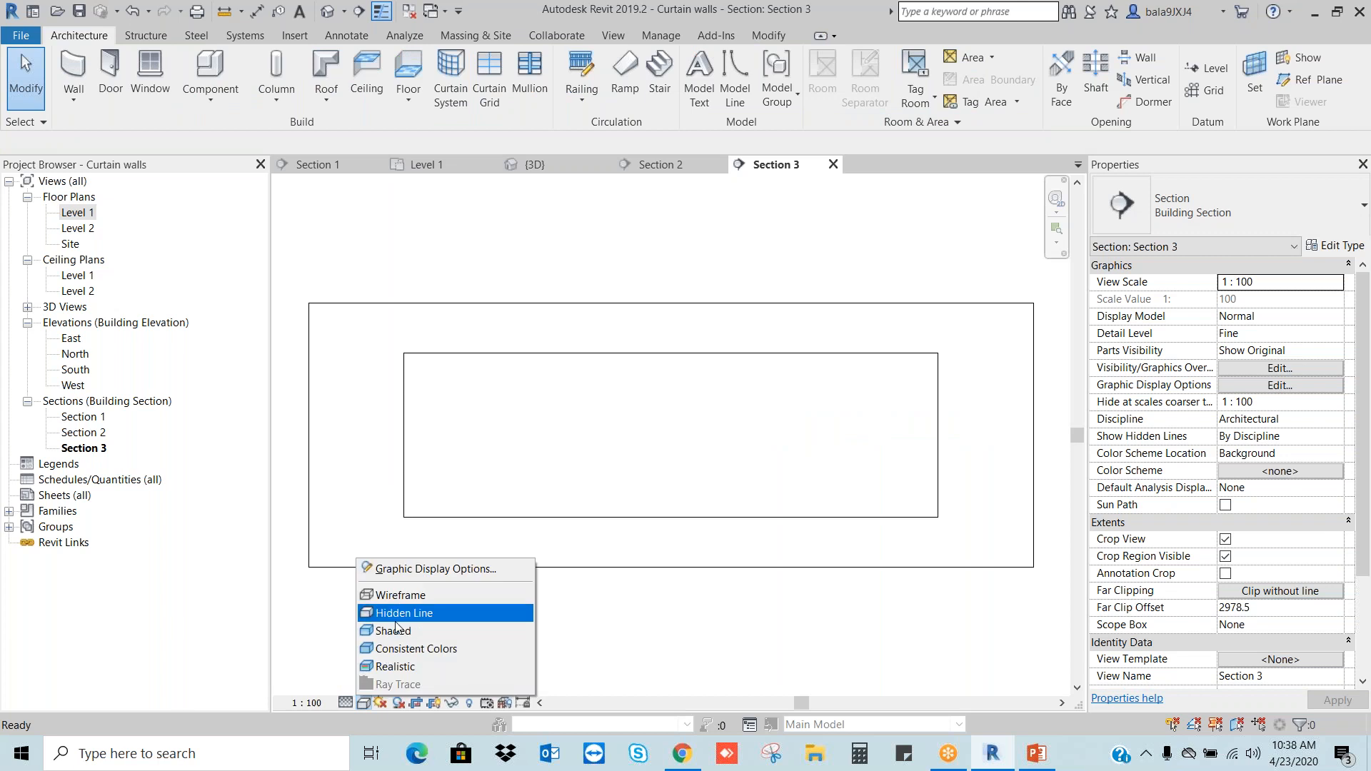
{"action": "left_click", "coordinate": [366, 701]}
{"action": "left_click", "coordinate": [366, 701]}
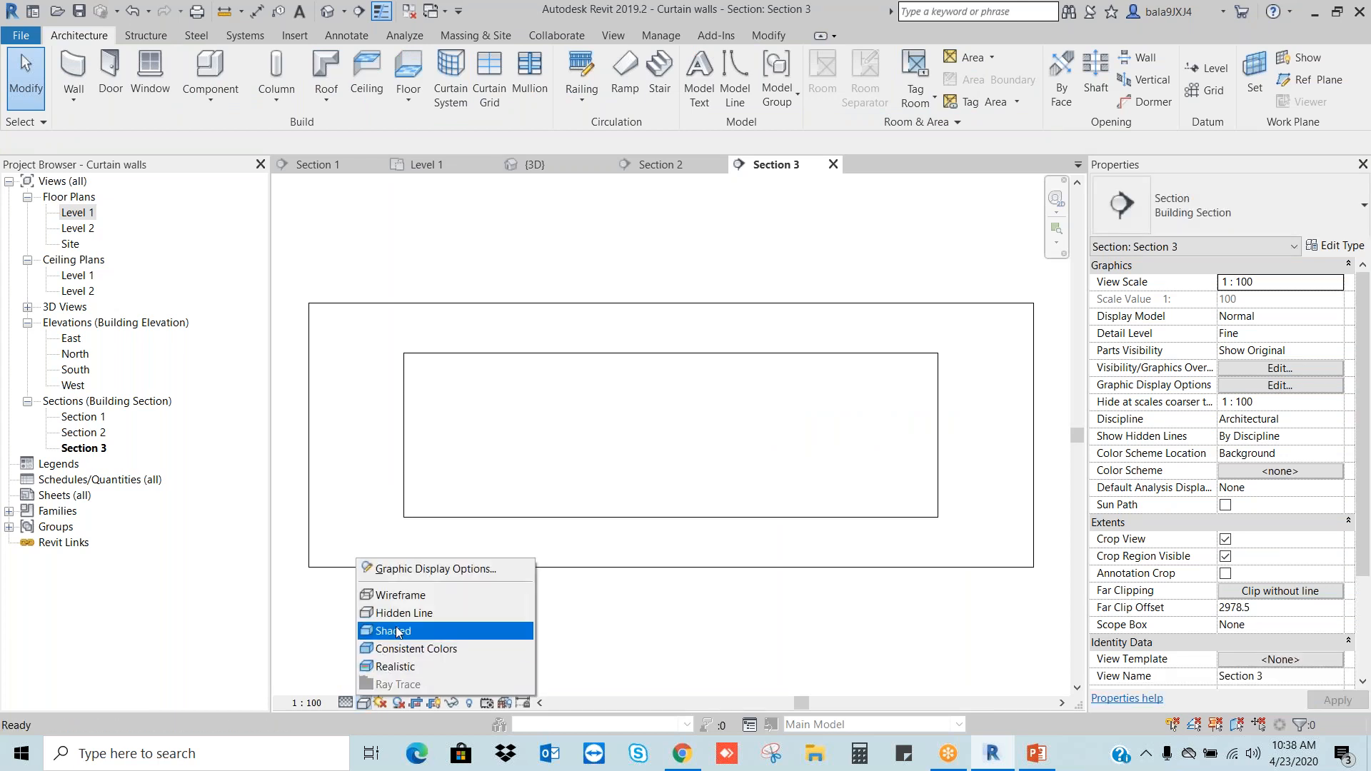
{"action": "left_click", "coordinate": [395, 631]}
{"action": "scroll", "coordinate": [604, 442], "scroll_direction": "up", "scroll_amount": 1}
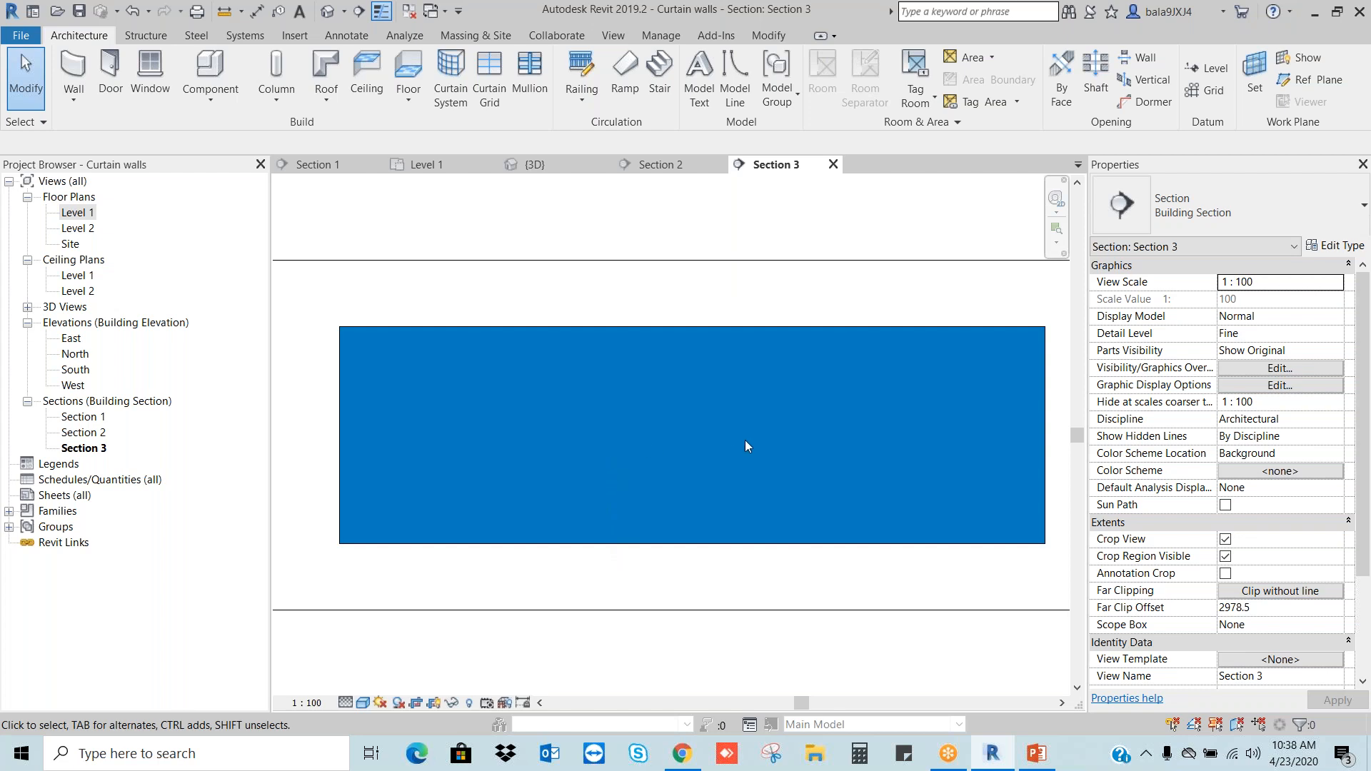
Step: Place two full-height vertical curtain grid lines, about 4700 mm from the wall's left end and about 2100 mm further right
{"action": "left_click", "coordinate": [491, 74]}
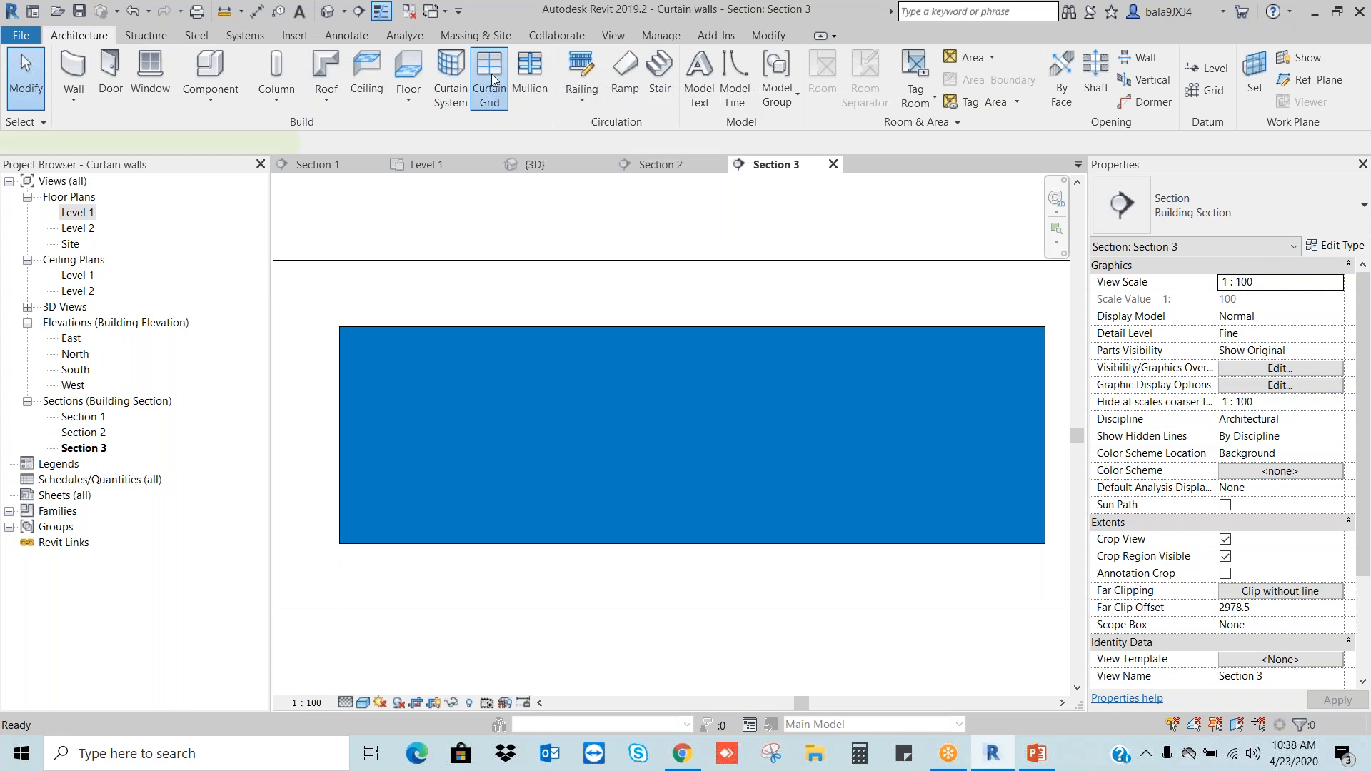
{"action": "left_click", "coordinate": [598, 333]}
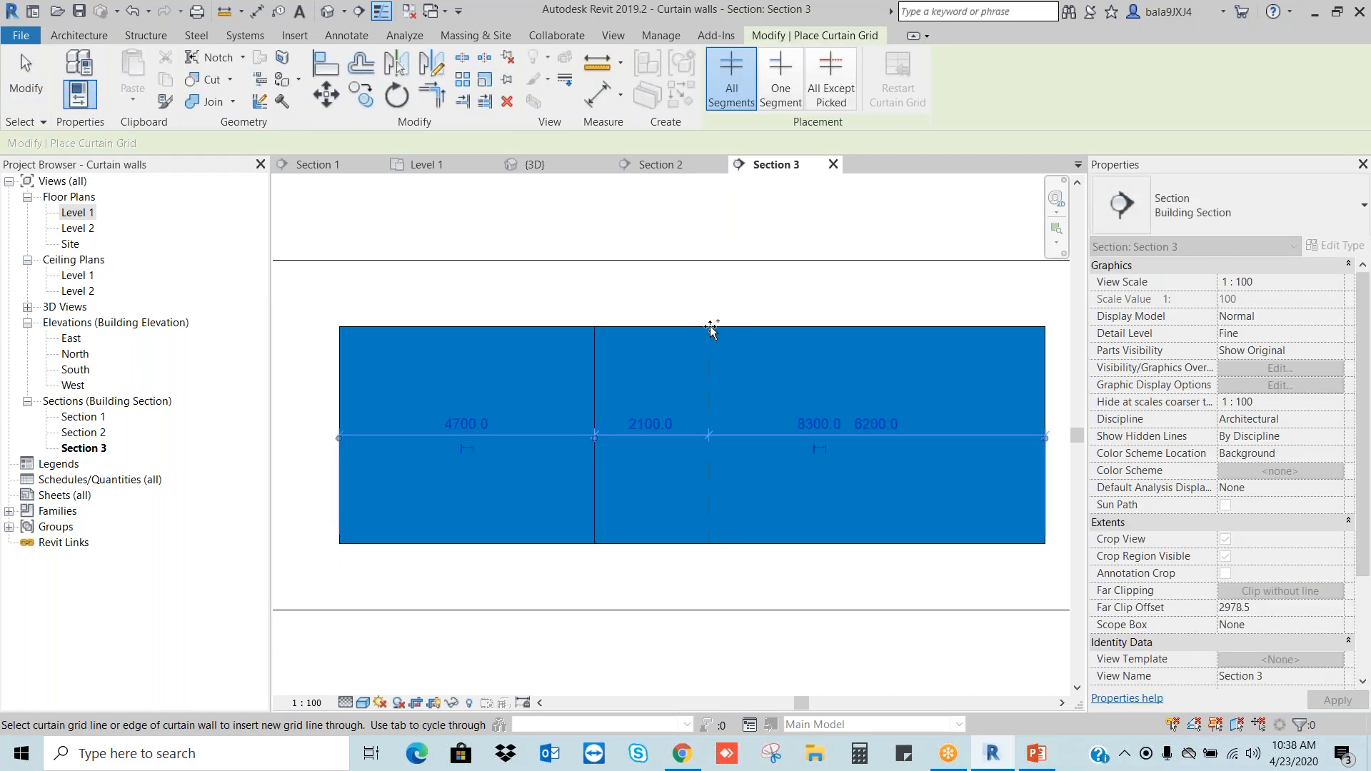
{"action": "left_click", "coordinate": [712, 329]}
{"action": "key", "text": "Escape"}
{"action": "key", "text": "Escape"}
{"action": "scroll", "coordinate": [688, 490], "scroll_direction": "up", "scroll_amount": 2}
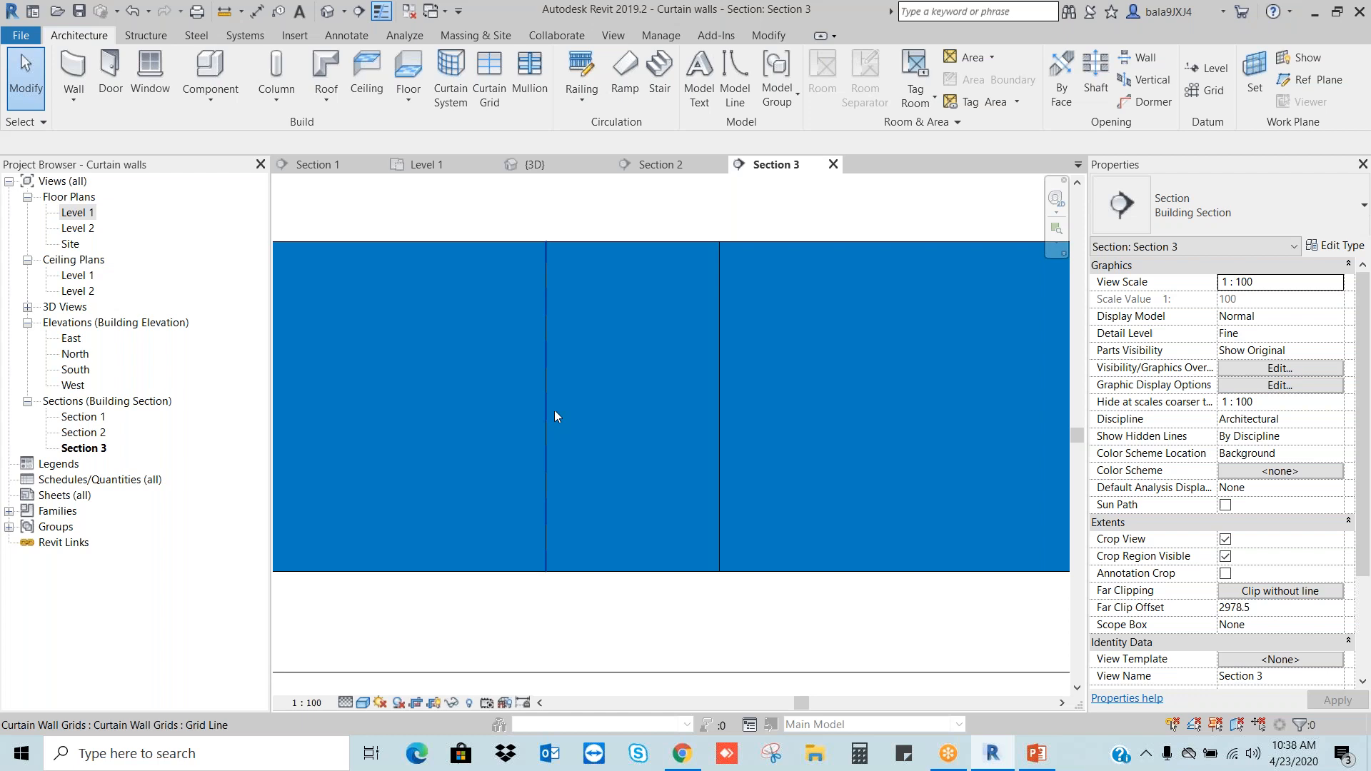
{"action": "scroll", "coordinate": [716, 410], "scroll_direction": "down", "scroll_amount": 2}
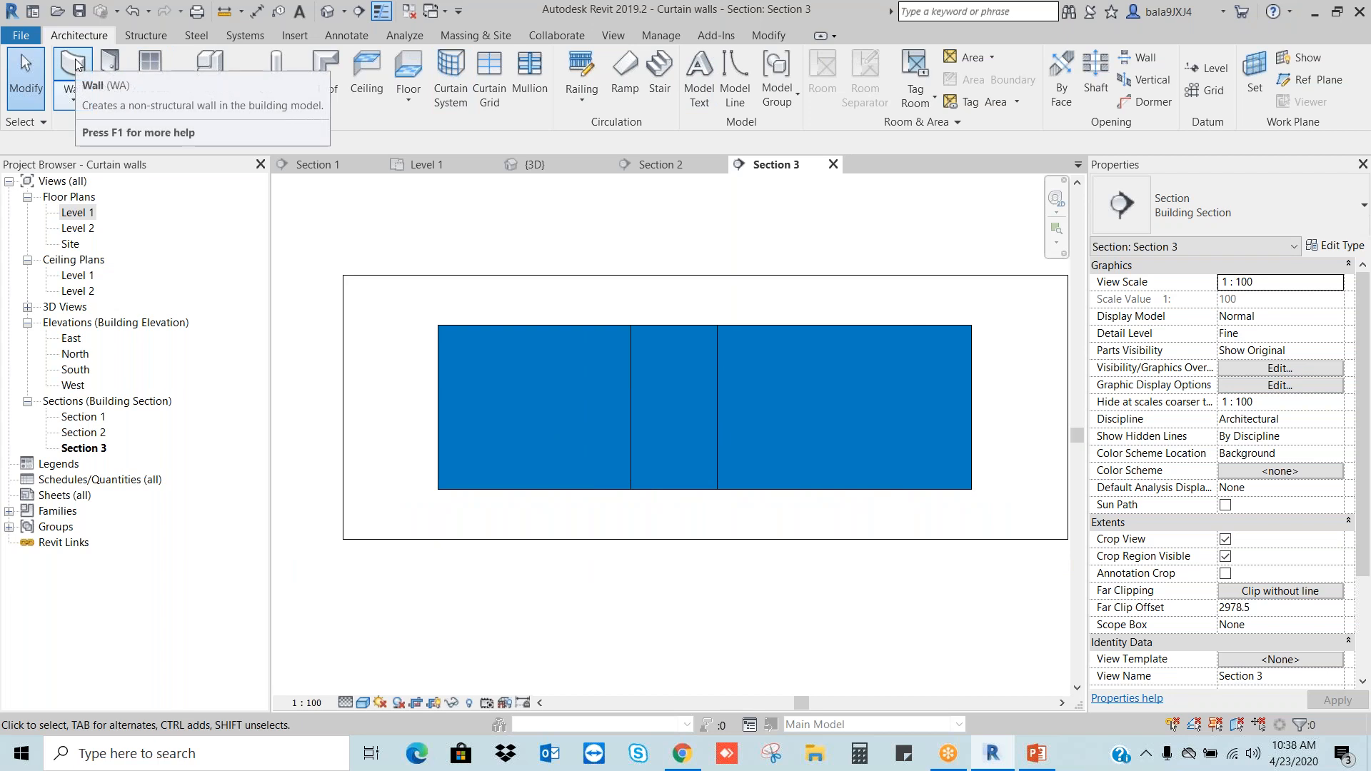
Step: Add a One Segment horizontal grid line between the two vertical grid lines, about 2667 mm above the wall's base
{"action": "left_click", "coordinate": [491, 93]}
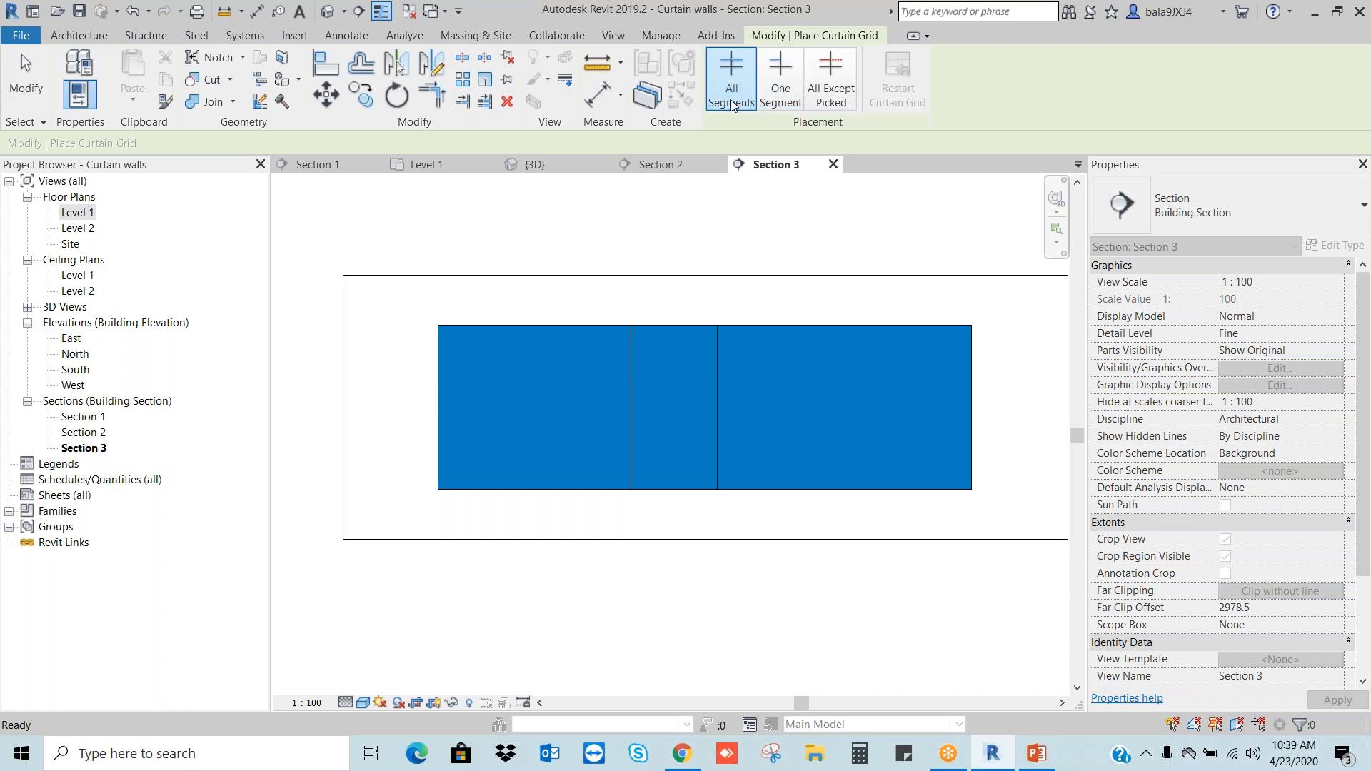
{"action": "left_click", "coordinate": [781, 82]}
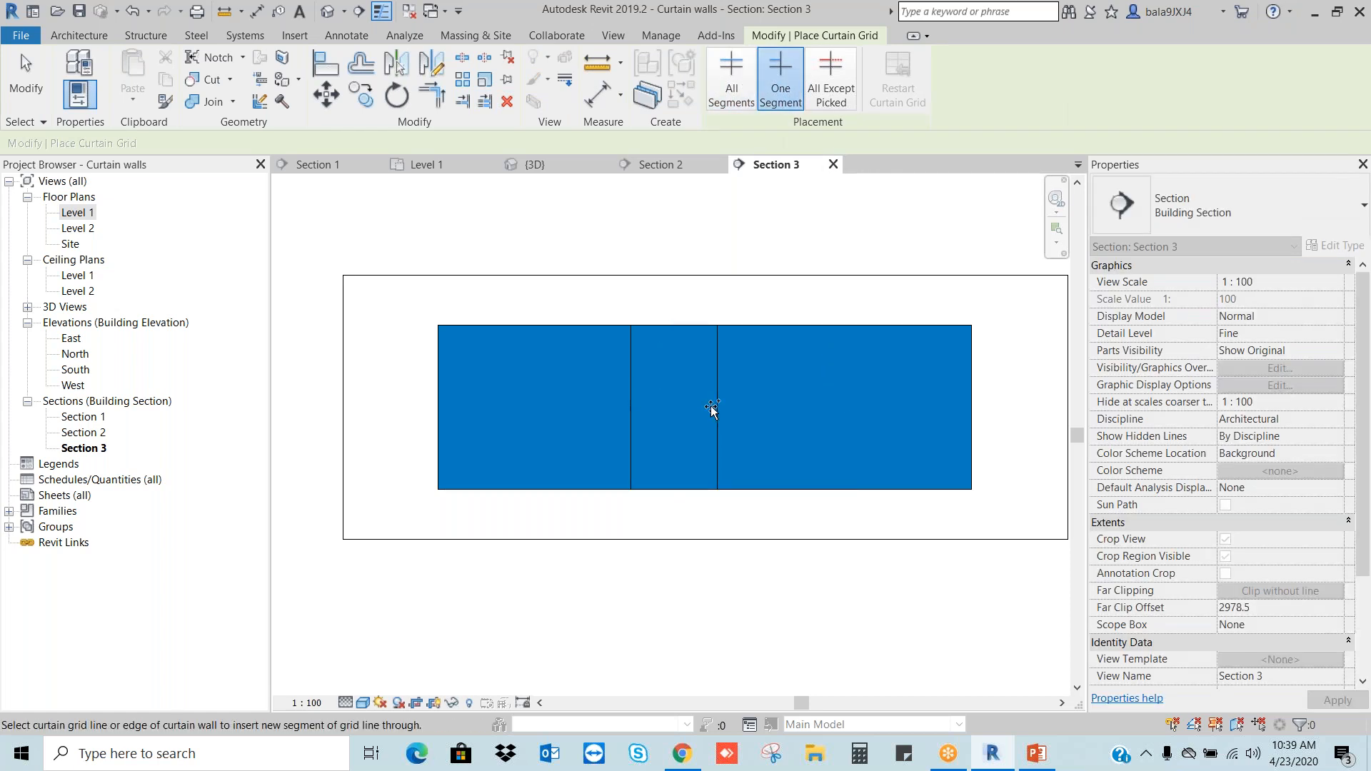
{"action": "left_click", "coordinate": [715, 386]}
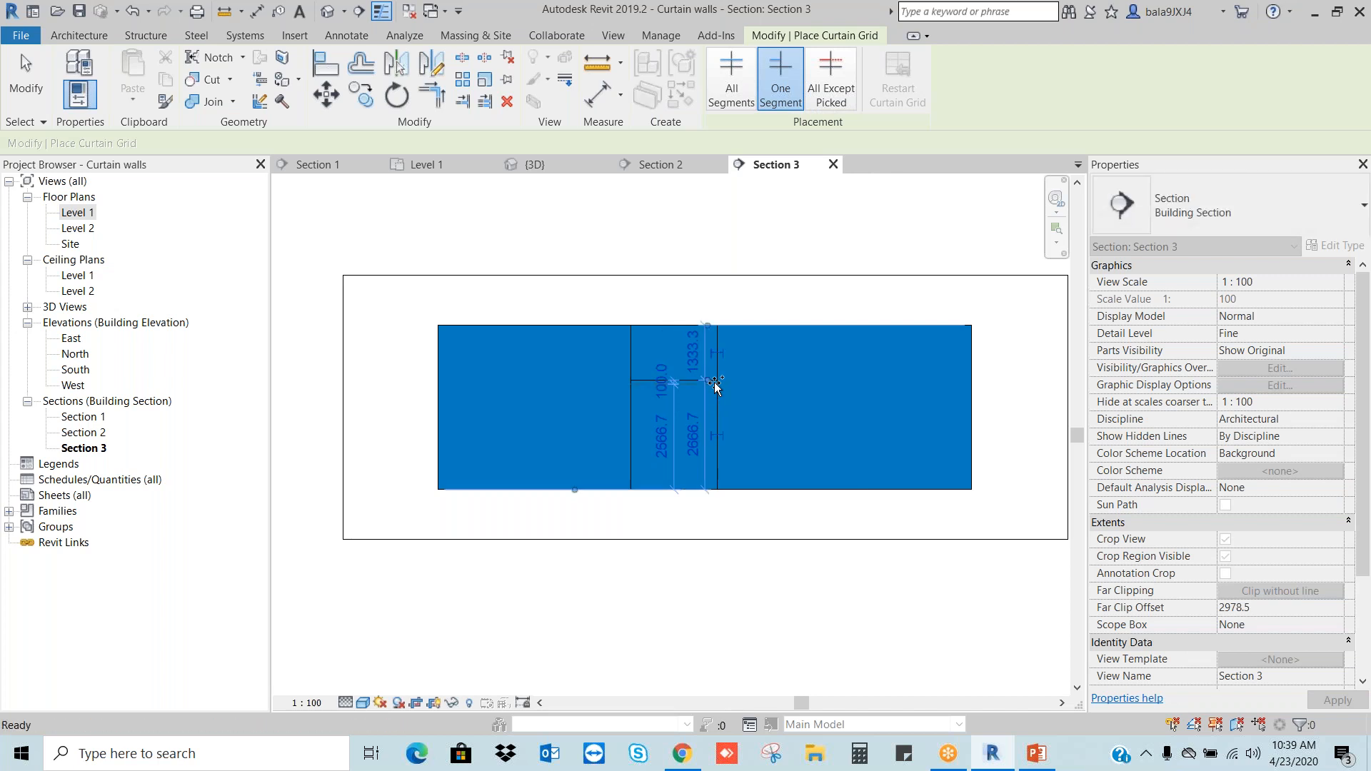
{"action": "key", "text": "Escape"}
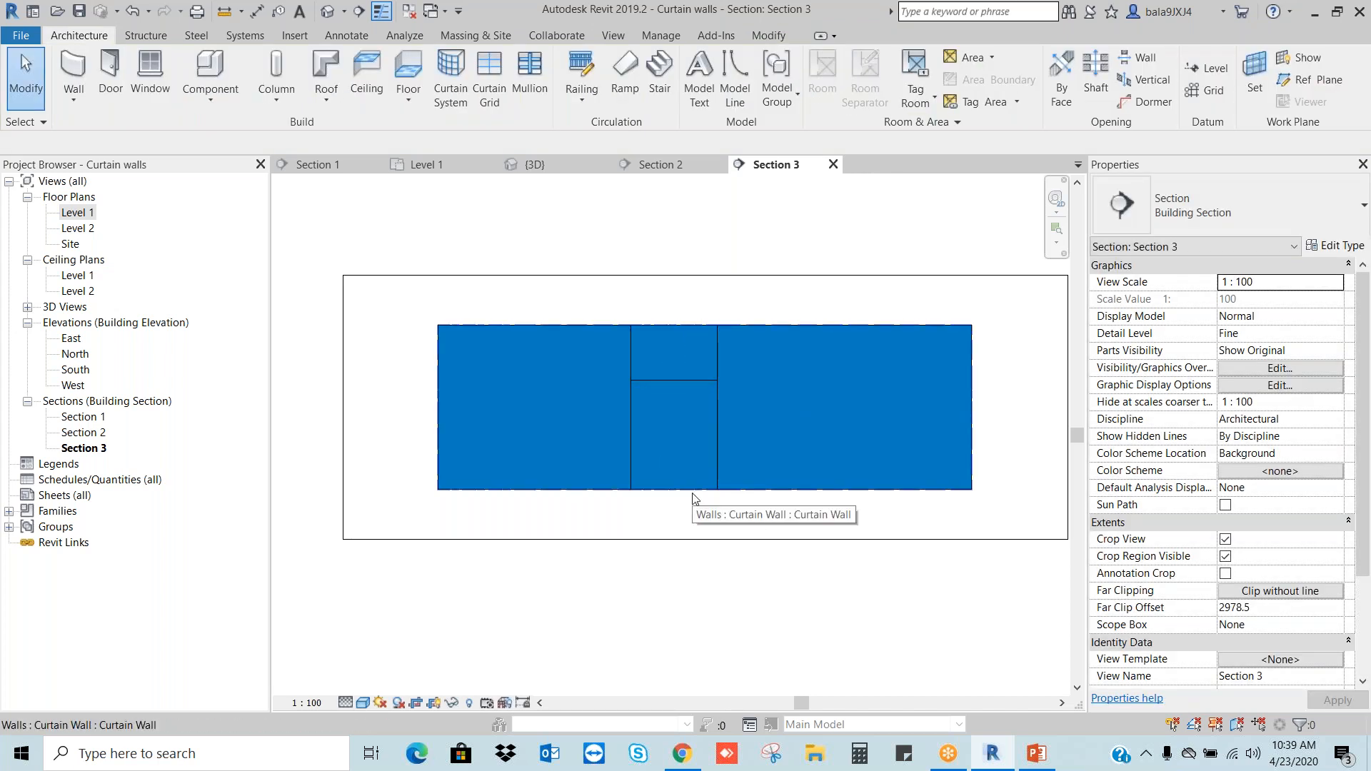
Step: Place 50 x 150mm rectangular mullions on all grid lines of the curtain wall
{"action": "left_click", "coordinate": [537, 80]}
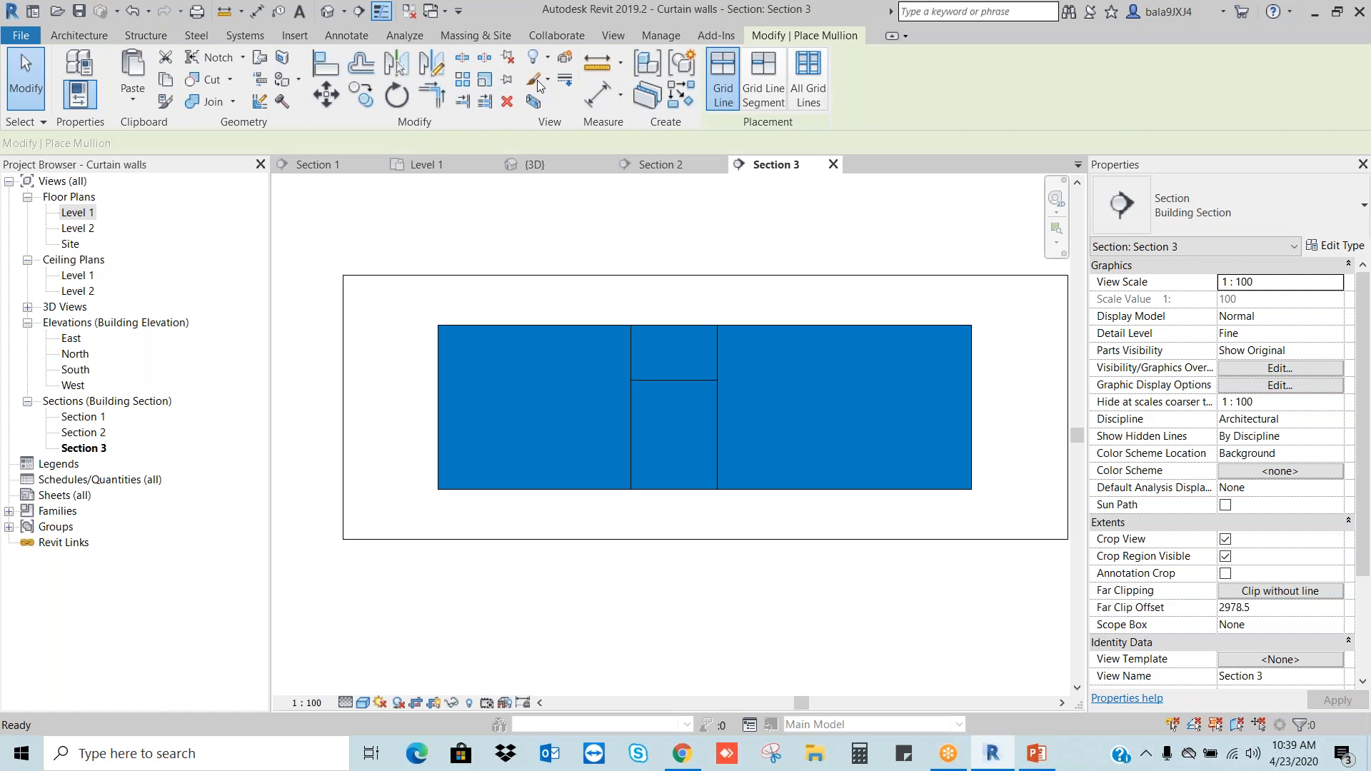
{"action": "left_click", "coordinate": [807, 327]}
{"action": "key", "text": "Escape"}
{"action": "key", "text": "Escape"}
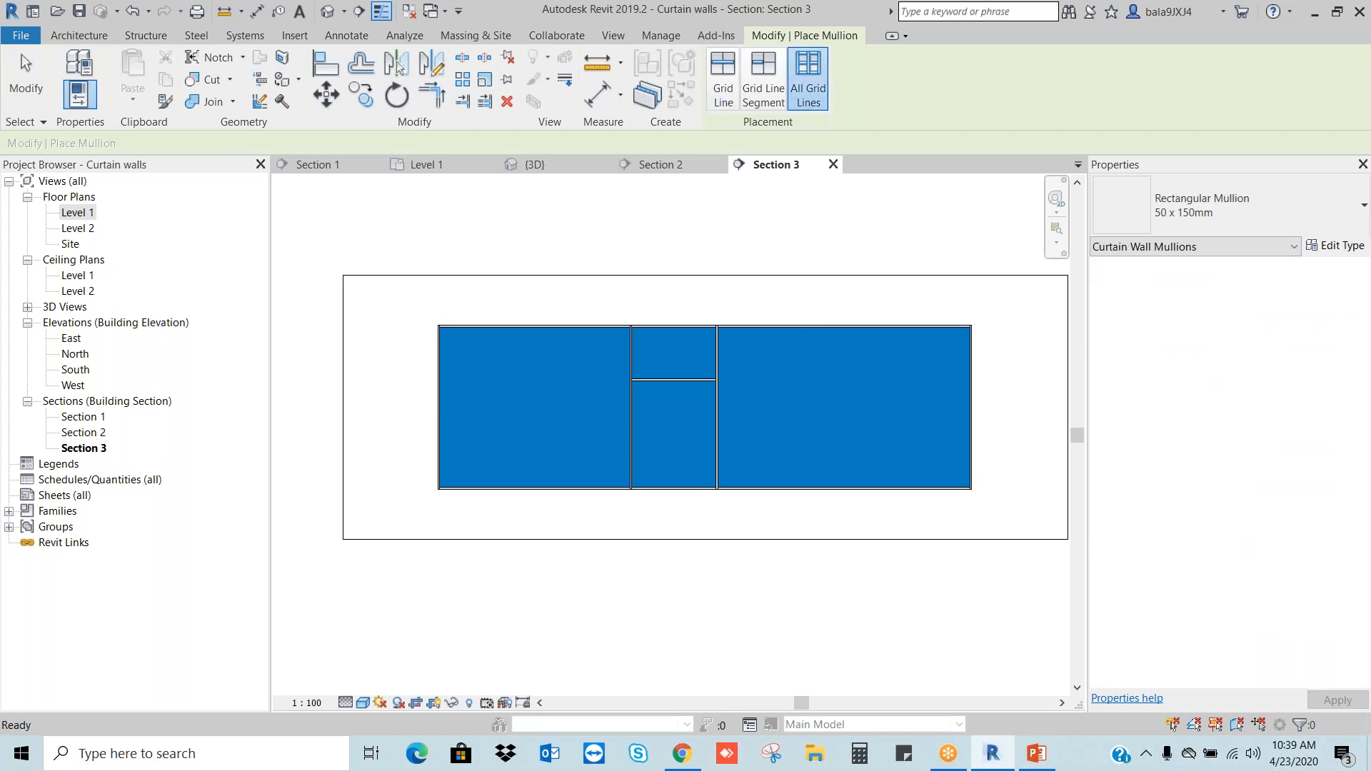
Step: Select the lower middle glazed panel among the overlapping elements and change its type to a curtain wall door
{"action": "scroll", "coordinate": [686, 493], "scroll_direction": "up", "scroll_amount": 3}
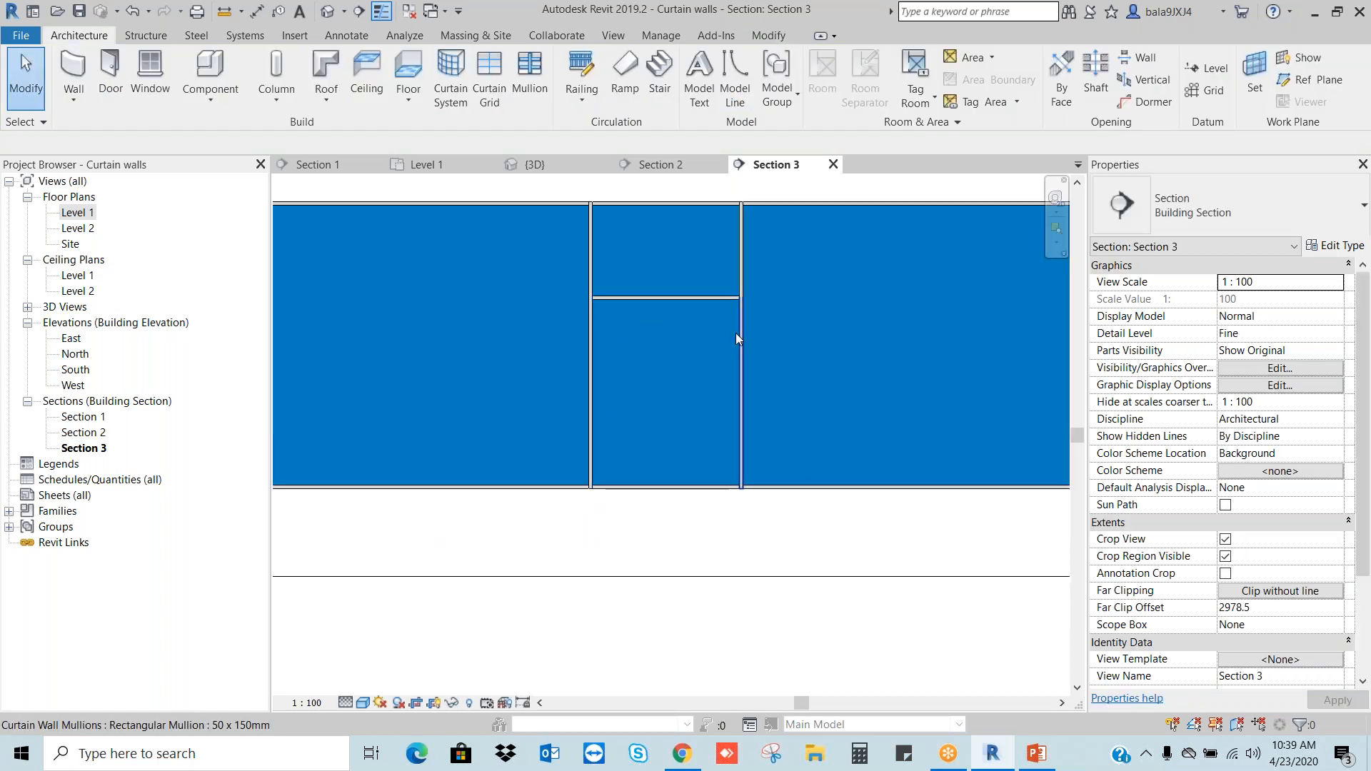
{"action": "key", "text": "Tab"}
{"action": "key", "text": "Tab"}
{"action": "key", "text": "Tab"}
{"action": "key", "text": "Tab"}
{"action": "key", "text": "Tab"}
{"action": "key", "text": "Tab"}
{"action": "key", "text": "Tab"}
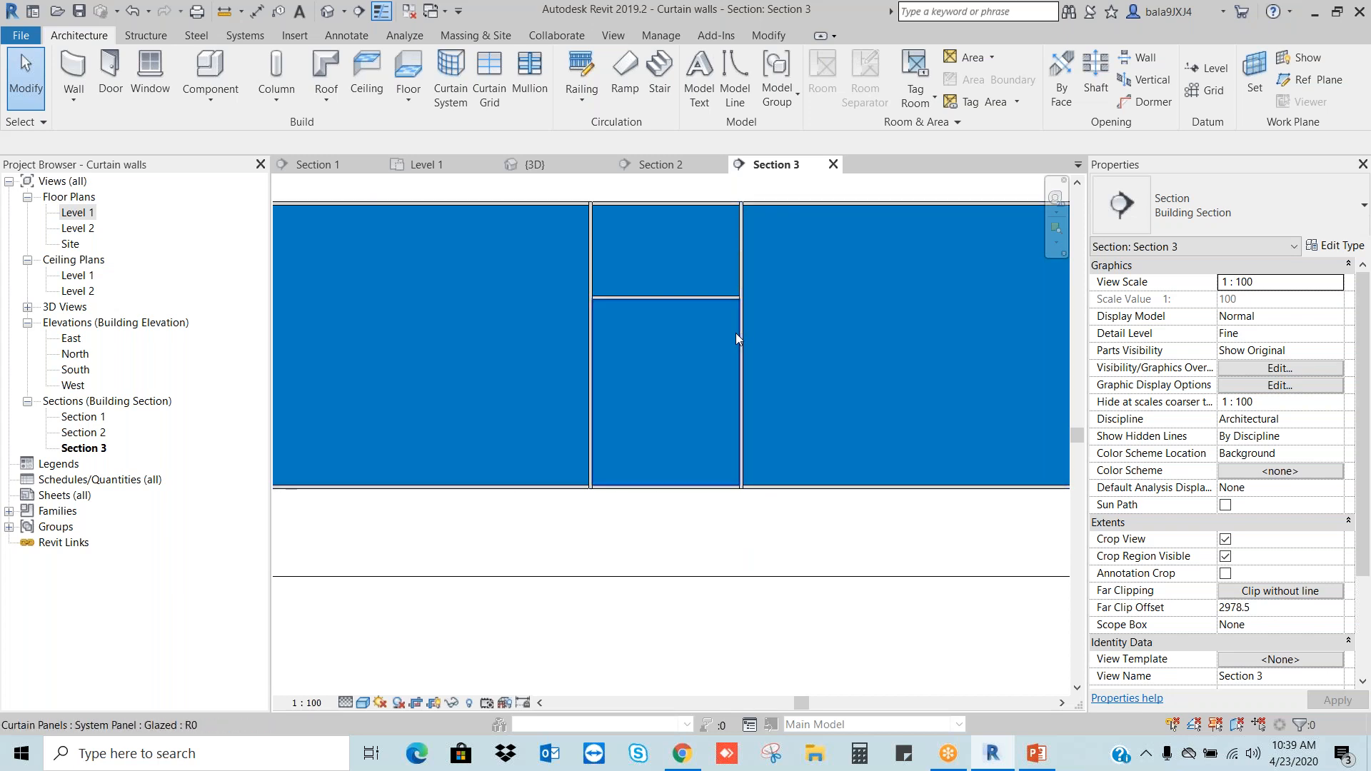
{"action": "left_click", "coordinate": [735, 333]}
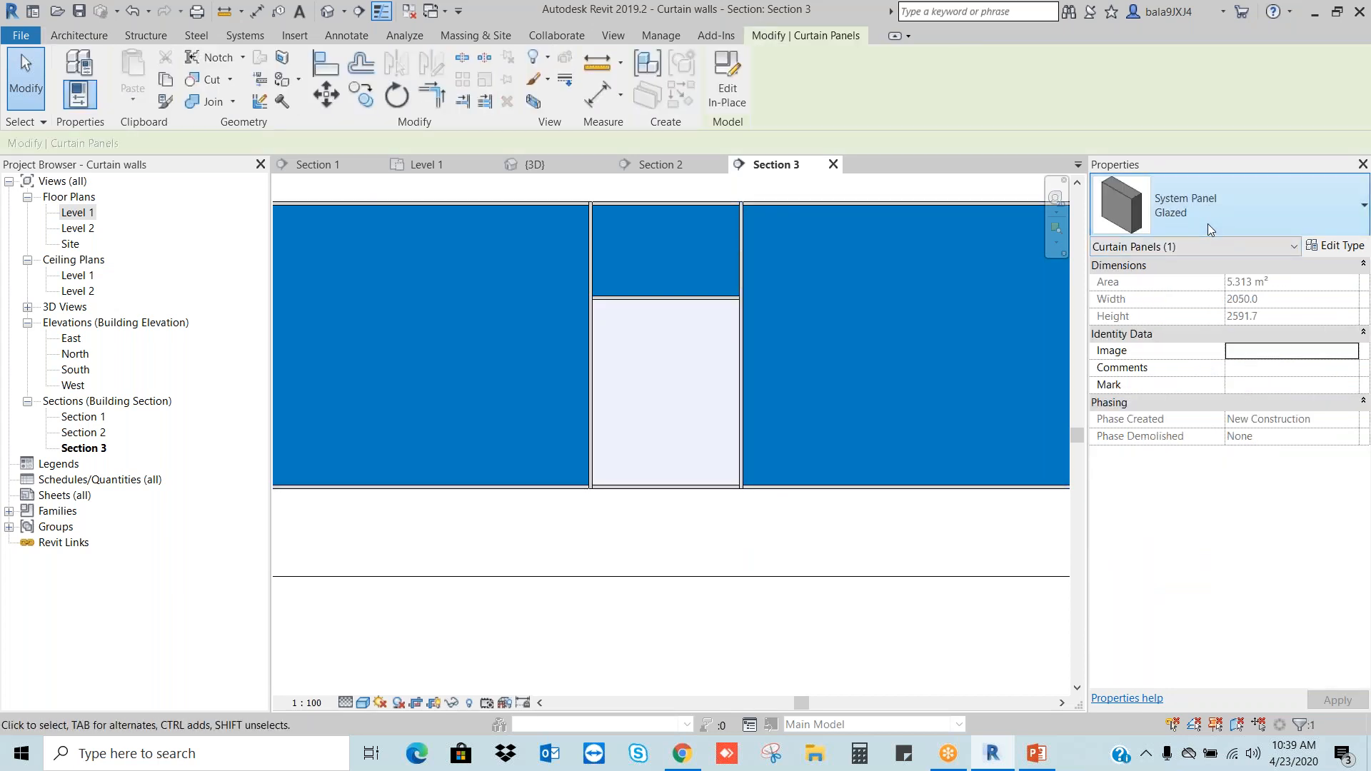
{"action": "left_click", "coordinate": [1207, 224]}
{"action": "left_click", "coordinate": [1131, 432]}
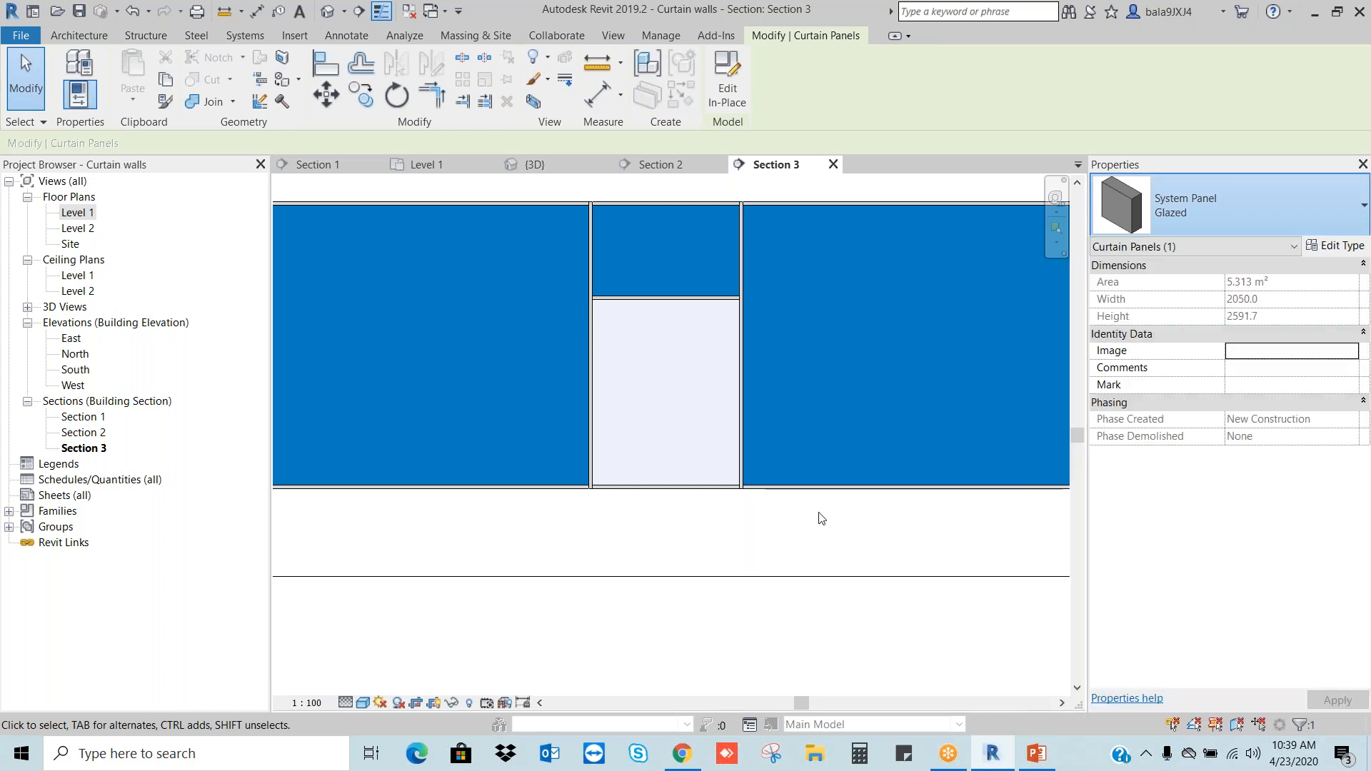
{"action": "left_click", "coordinate": [738, 531]}
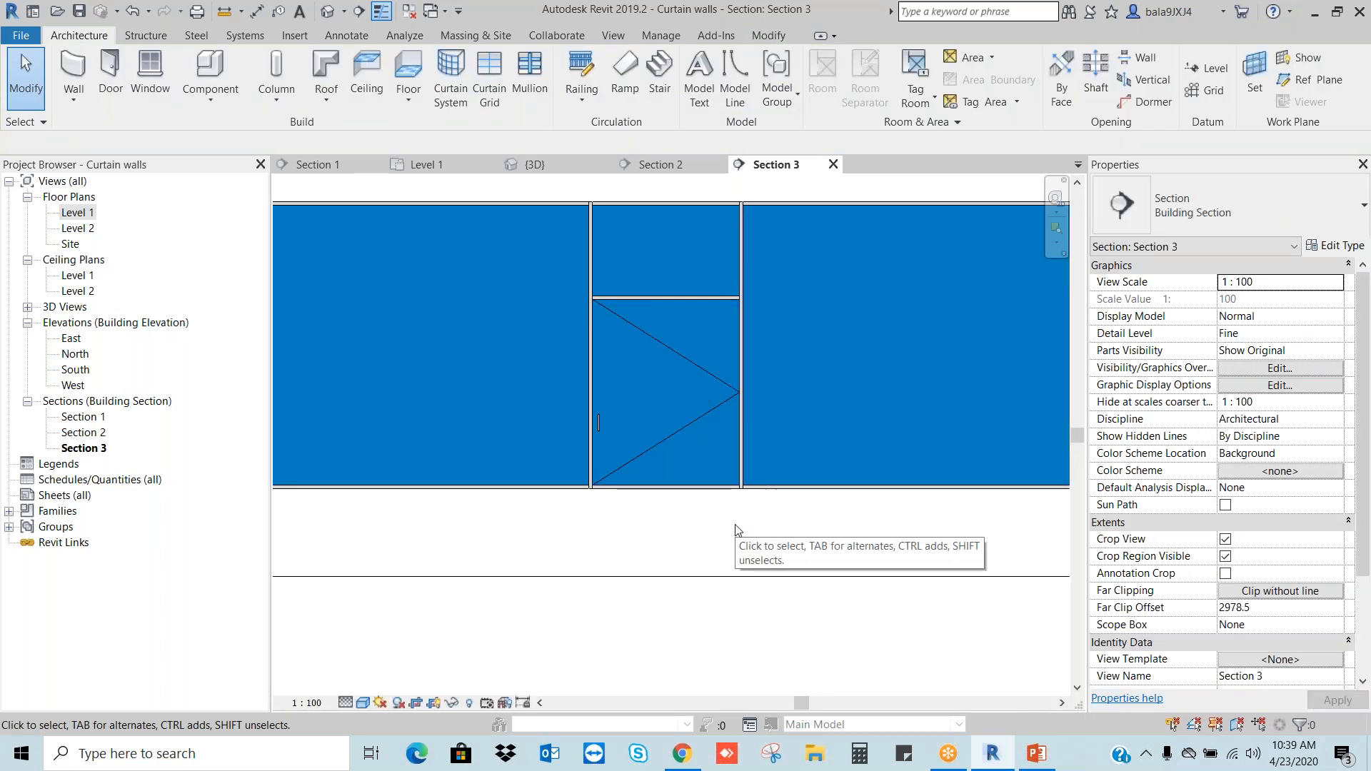
{"action": "scroll", "coordinate": [737, 373], "scroll_direction": "up", "scroll_amount": 2}
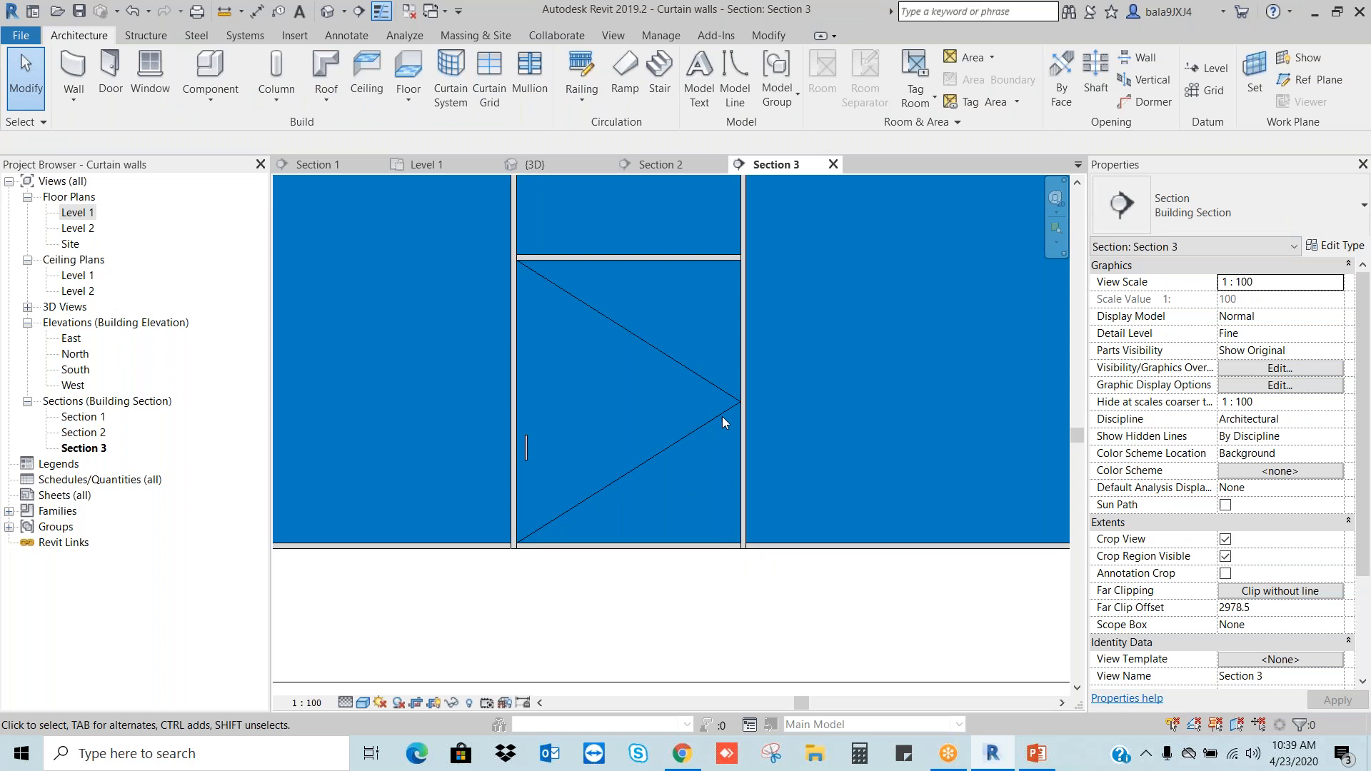
{"action": "key", "text": "d"}
{"action": "key", "text": "i"}
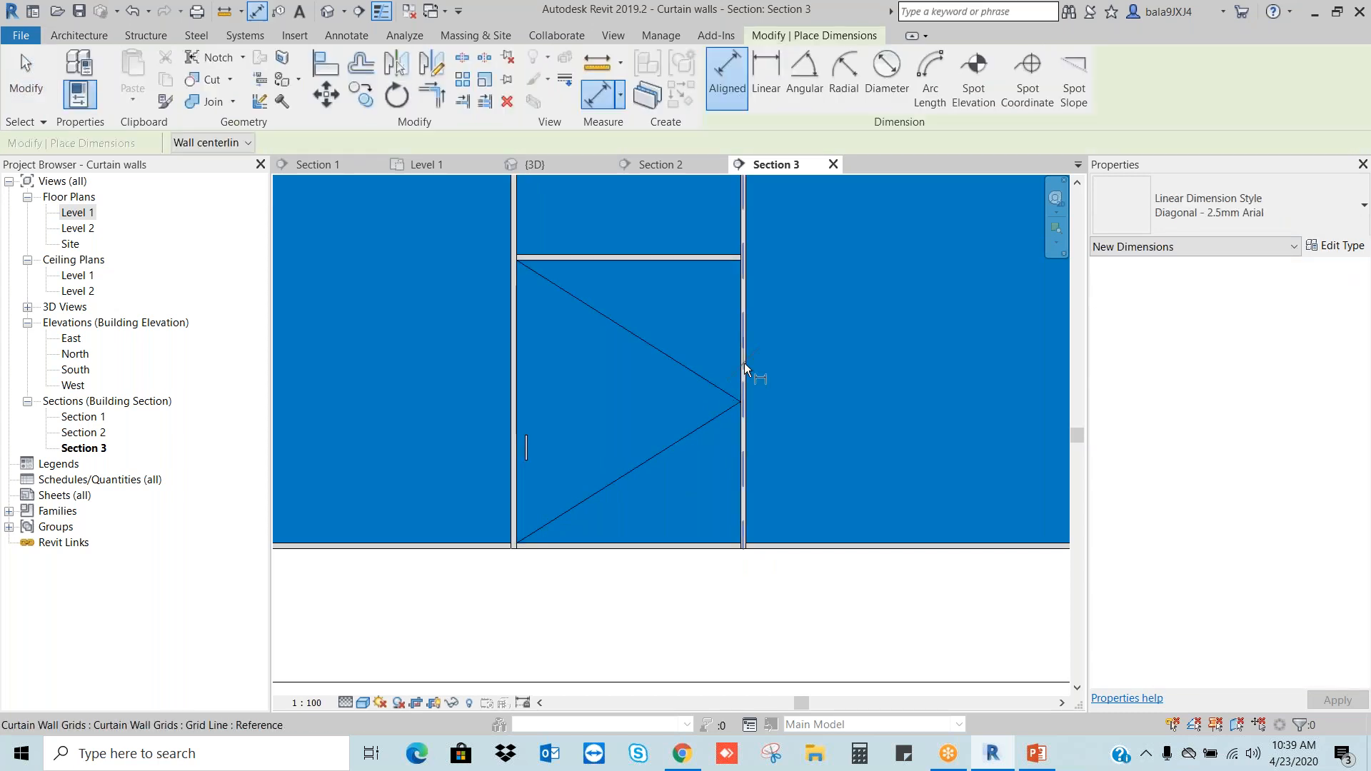
{"action": "left_click", "coordinate": [745, 365]}
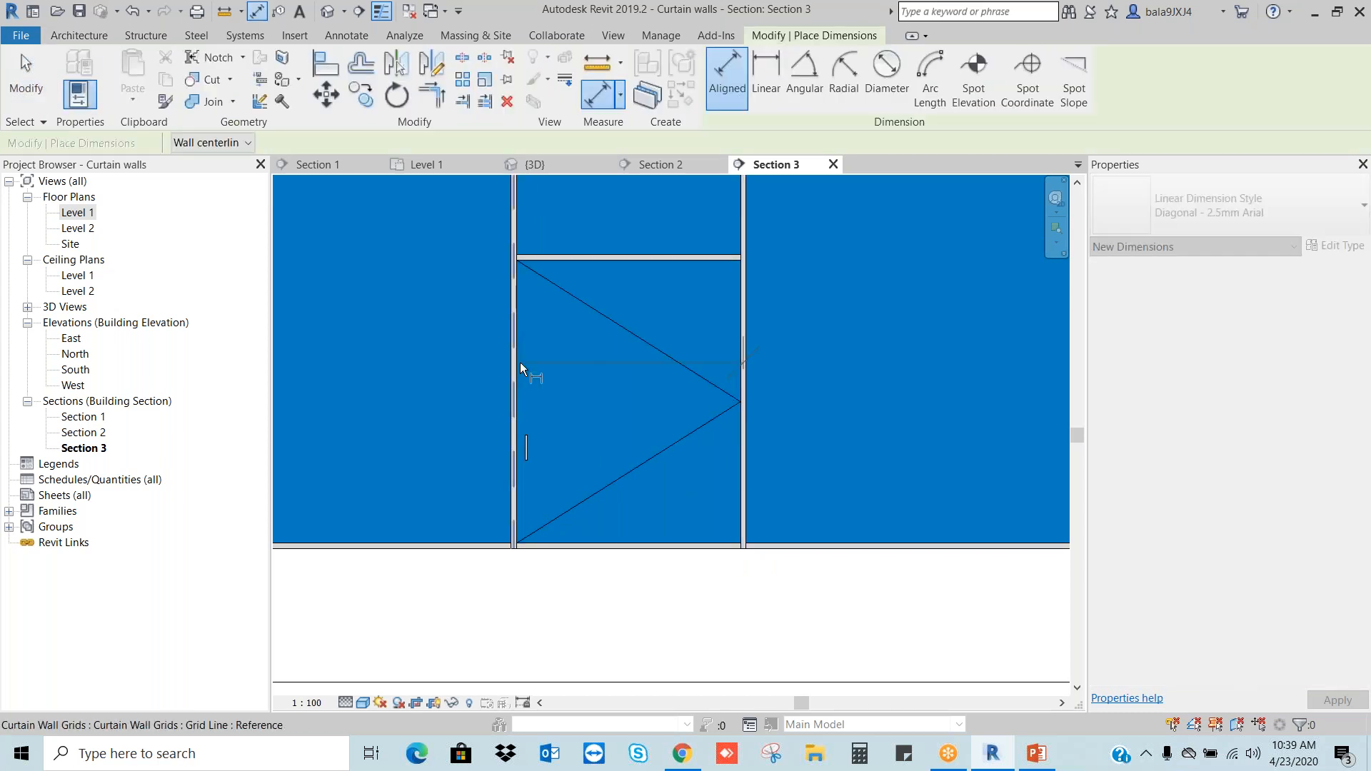
{"action": "left_click", "coordinate": [523, 399]}
{"action": "key", "text": "Escape"}
{"action": "key", "text": "Escape"}
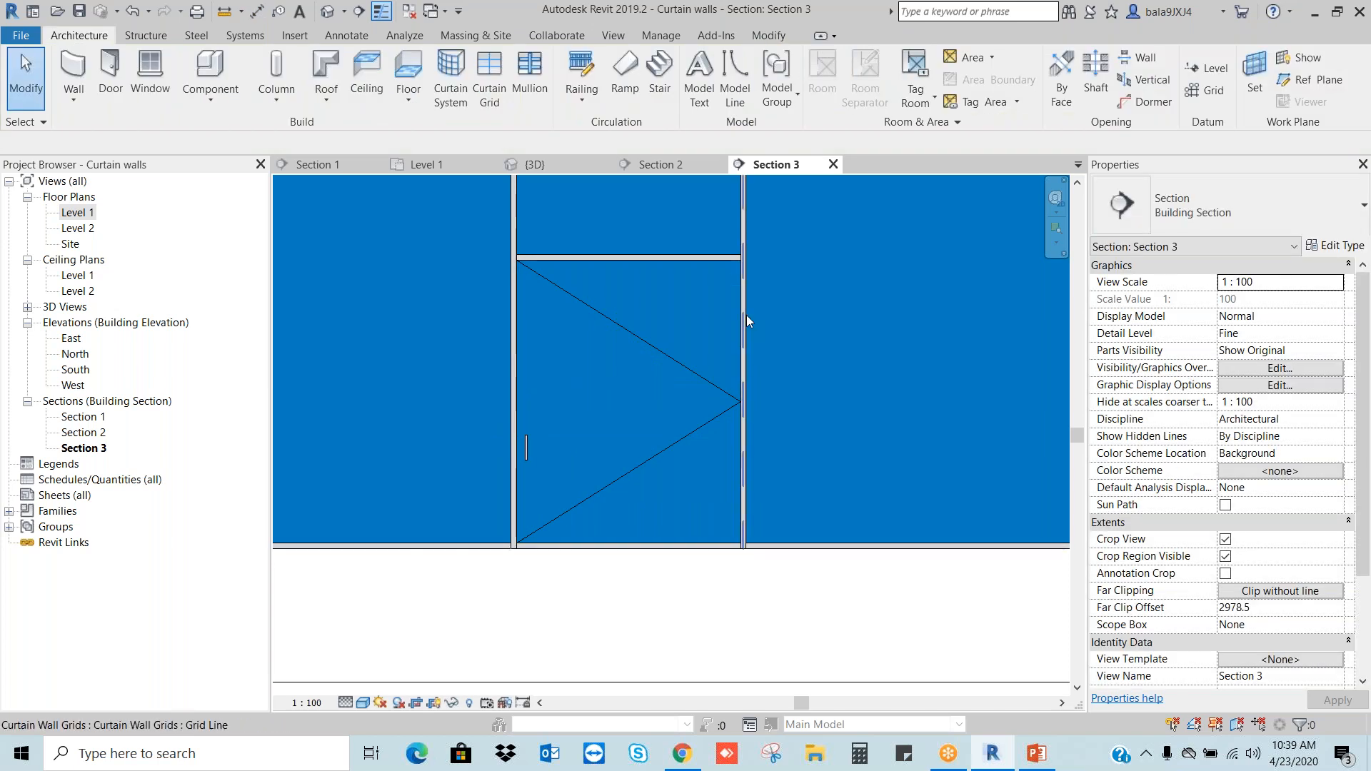
Step: Move the vertical grid line right of the door so it sits 2000 mm from the left one
{"action": "left_click", "coordinate": [747, 315]}
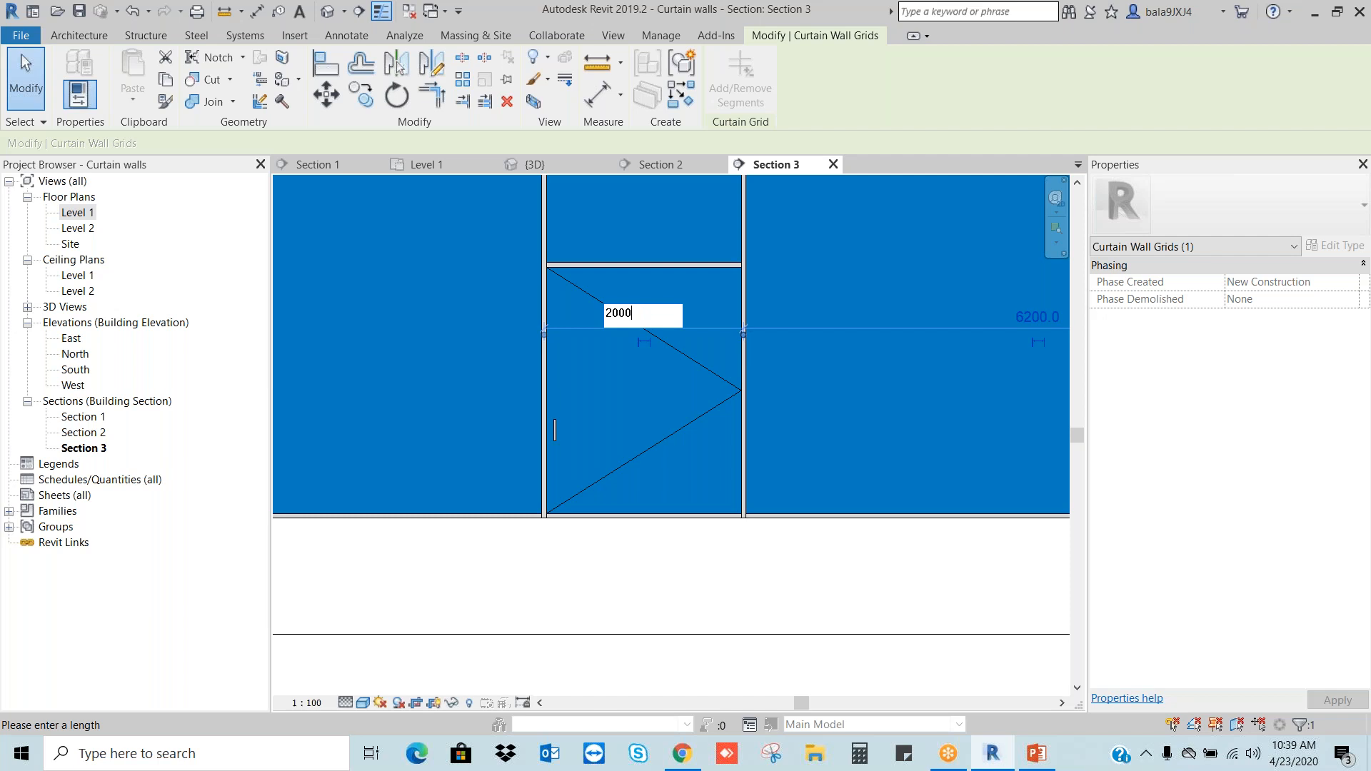
{"action": "type", "text": "2000"}
{"action": "key", "text": "Return"}
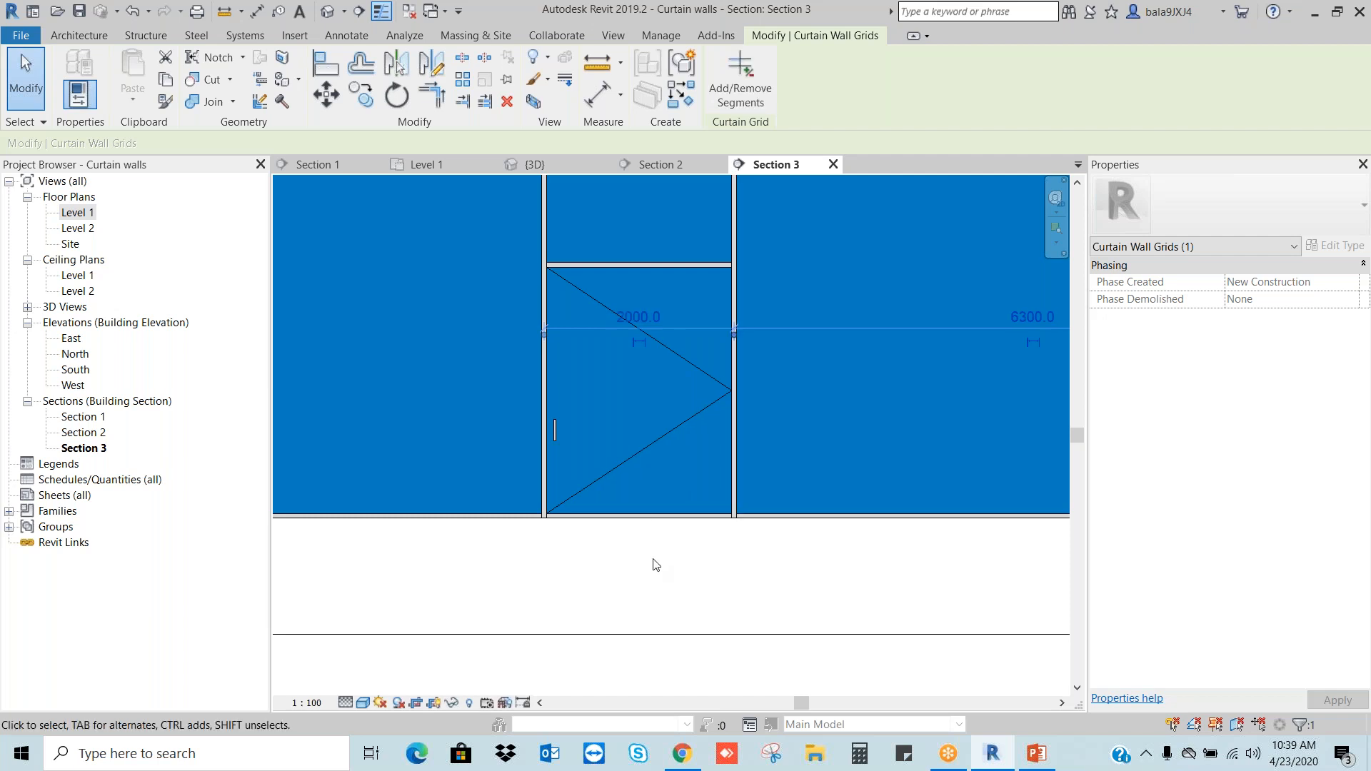
{"action": "left_click", "coordinate": [646, 562]}
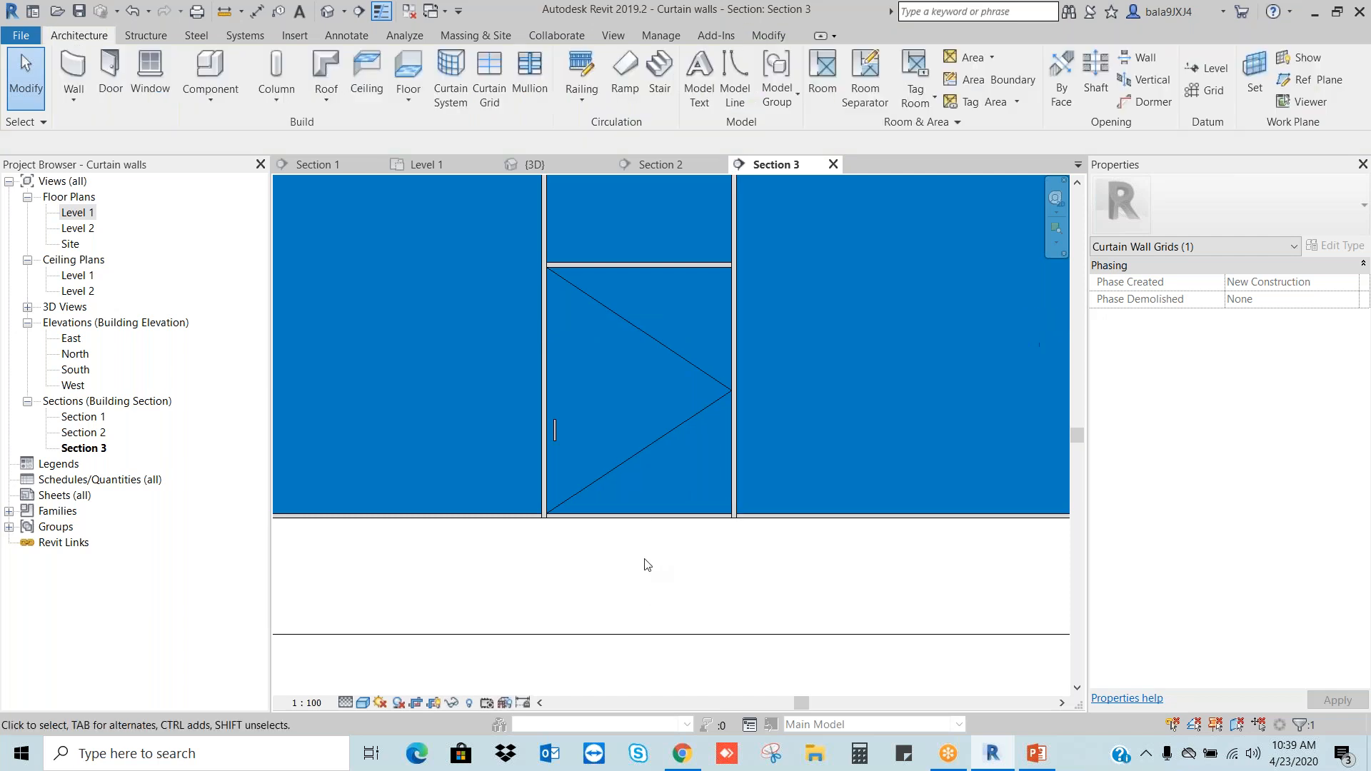
Step: Delete the two vertical mullions above the door, one on each side, between the door head and the wall's top
{"action": "scroll", "coordinate": [645, 562], "scroll_direction": "down", "scroll_amount": 2}
{"action": "scroll", "coordinate": [649, 422], "scroll_direction": "up", "scroll_amount": 2}
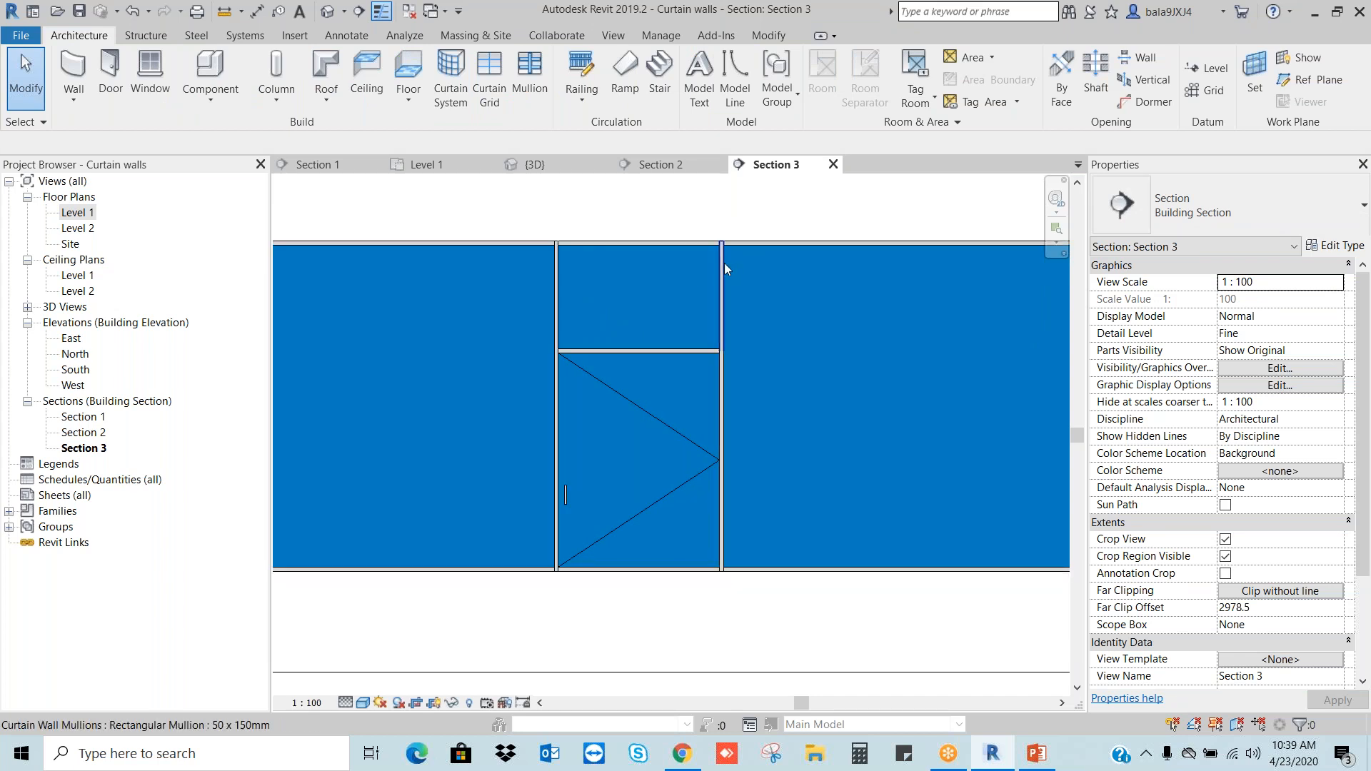
{"action": "left_click", "coordinate": [559, 285]}
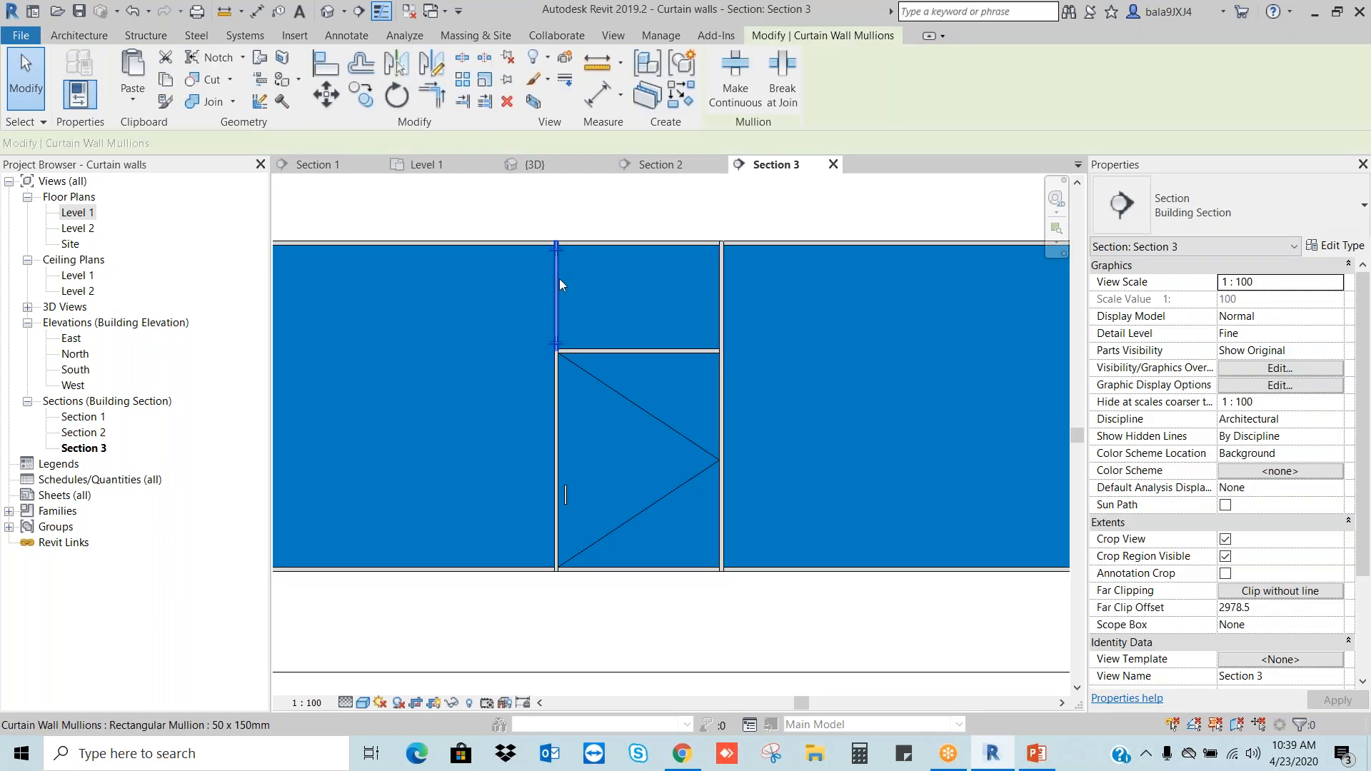
{"action": "key", "text": "Delete"}
{"action": "left_click", "coordinate": [720, 280]}
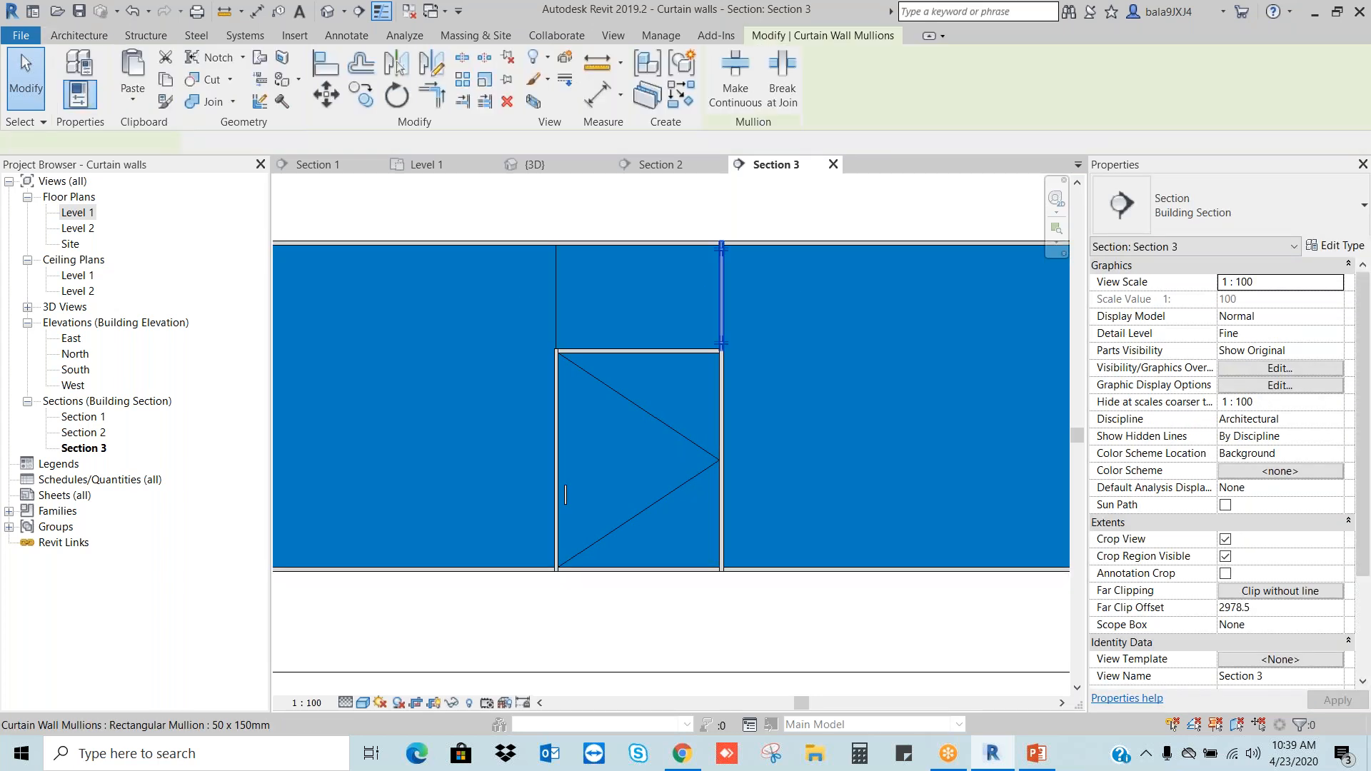
{"action": "key", "text": "Delete"}
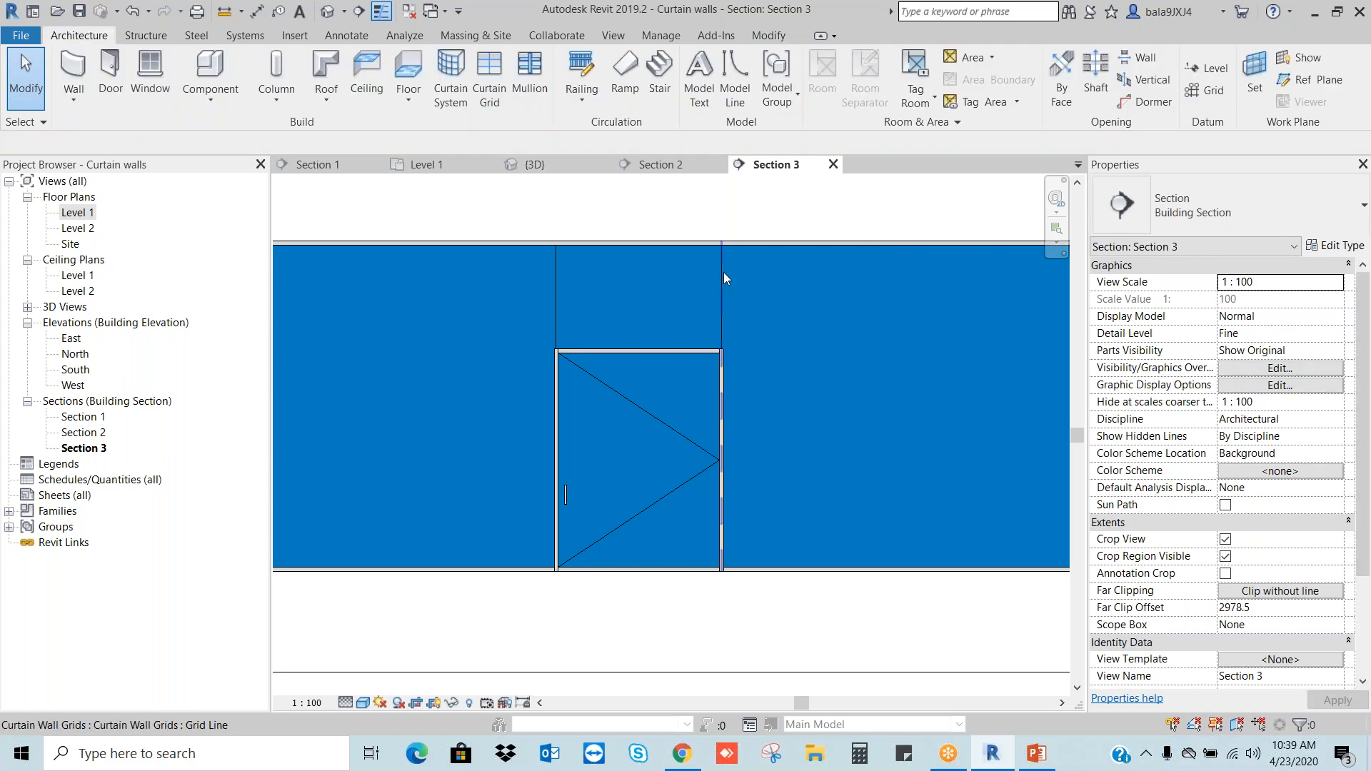
Step: Remove the segment above door height from the vertical grid line on the door's right side
{"action": "left_click", "coordinate": [722, 269]}
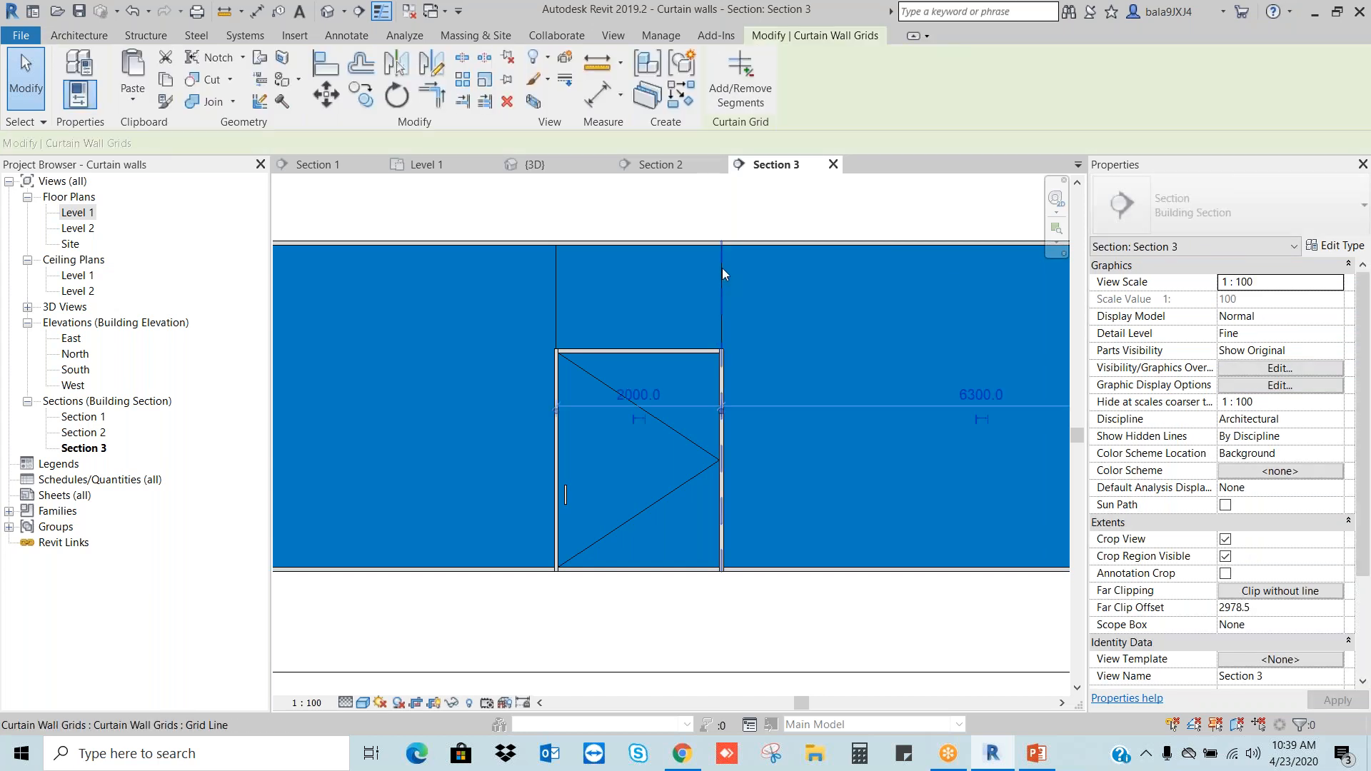
{"action": "left_click", "coordinate": [750, 89]}
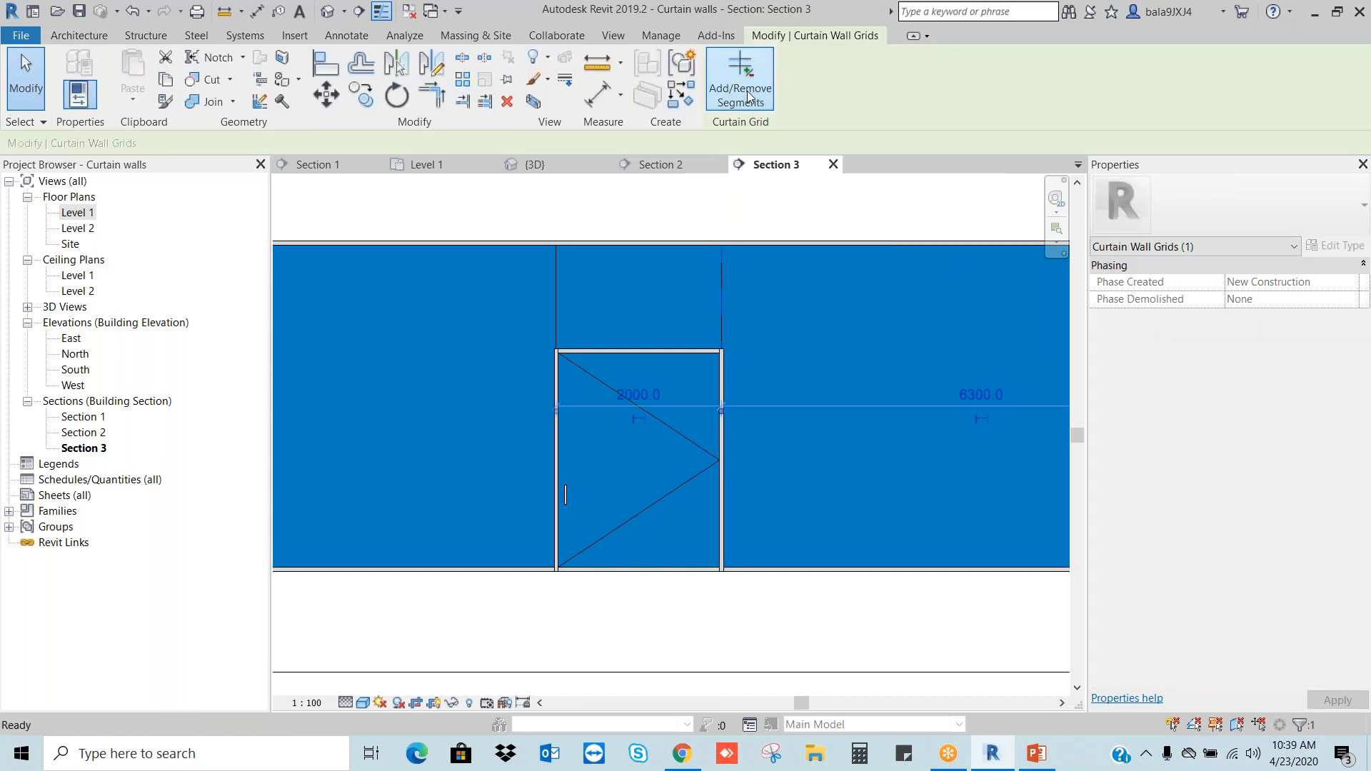
{"action": "left_click", "coordinate": [726, 284]}
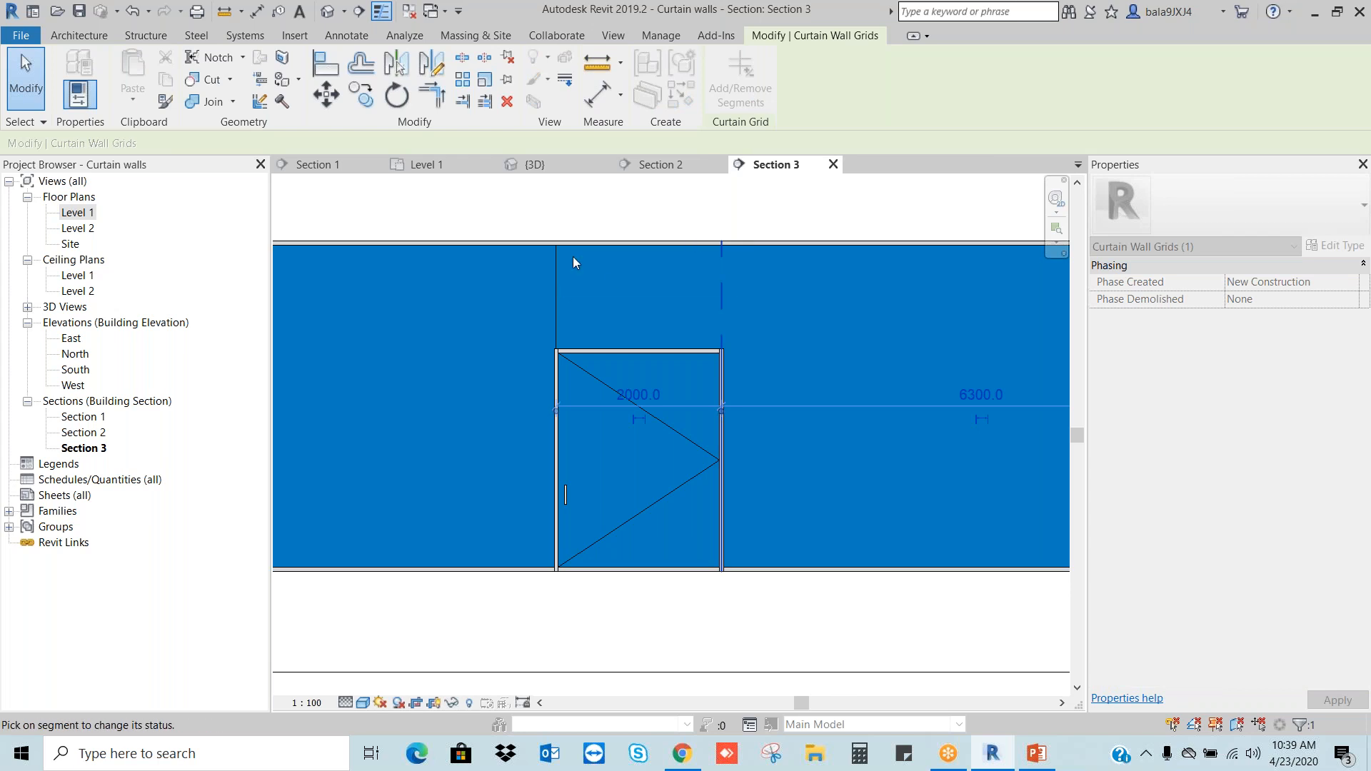
{"action": "key", "text": "Escape"}
{"action": "key", "text": "Escape"}
Step: Remove the segment above door height from the vertical grid line on the door's left side, and fit the whole section in view
{"action": "left_click", "coordinate": [556, 282]}
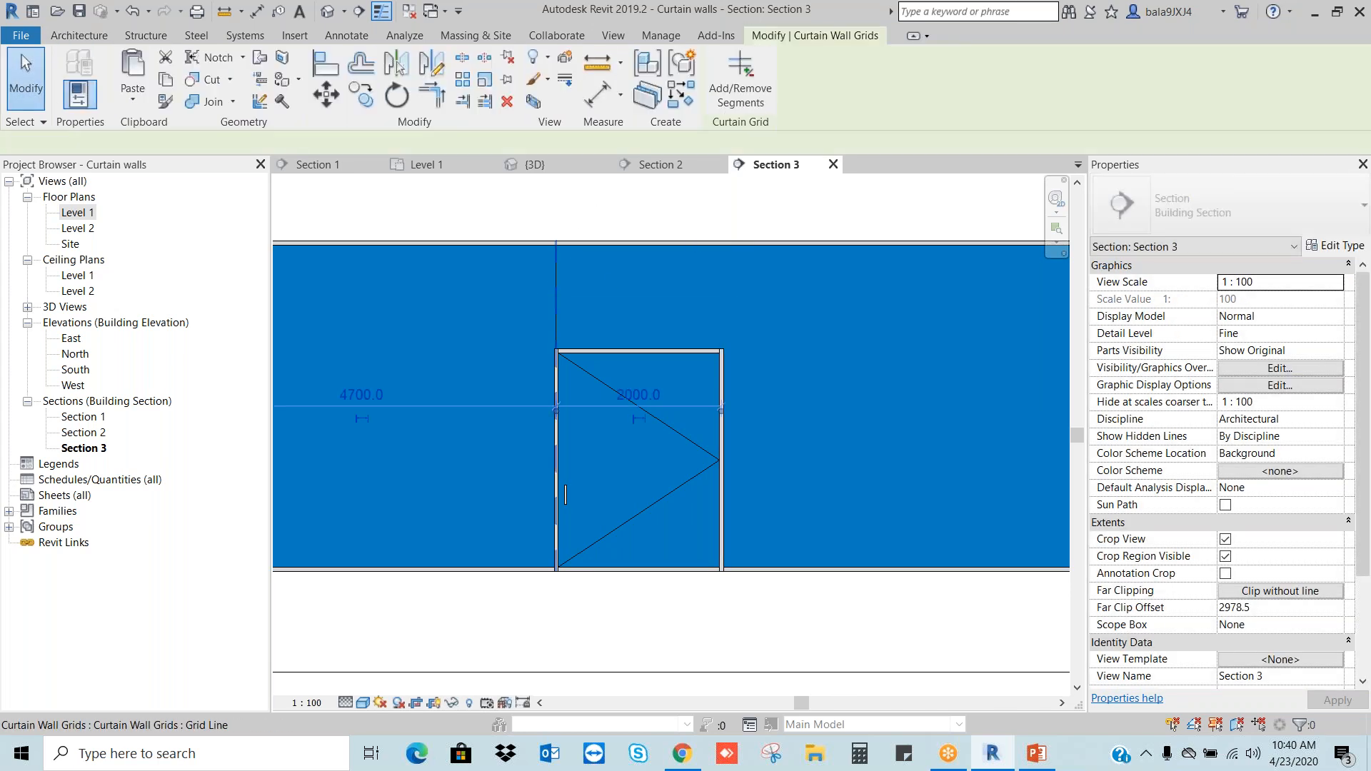
{"action": "left_click", "coordinate": [743, 98]}
{"action": "left_click", "coordinate": [559, 294]}
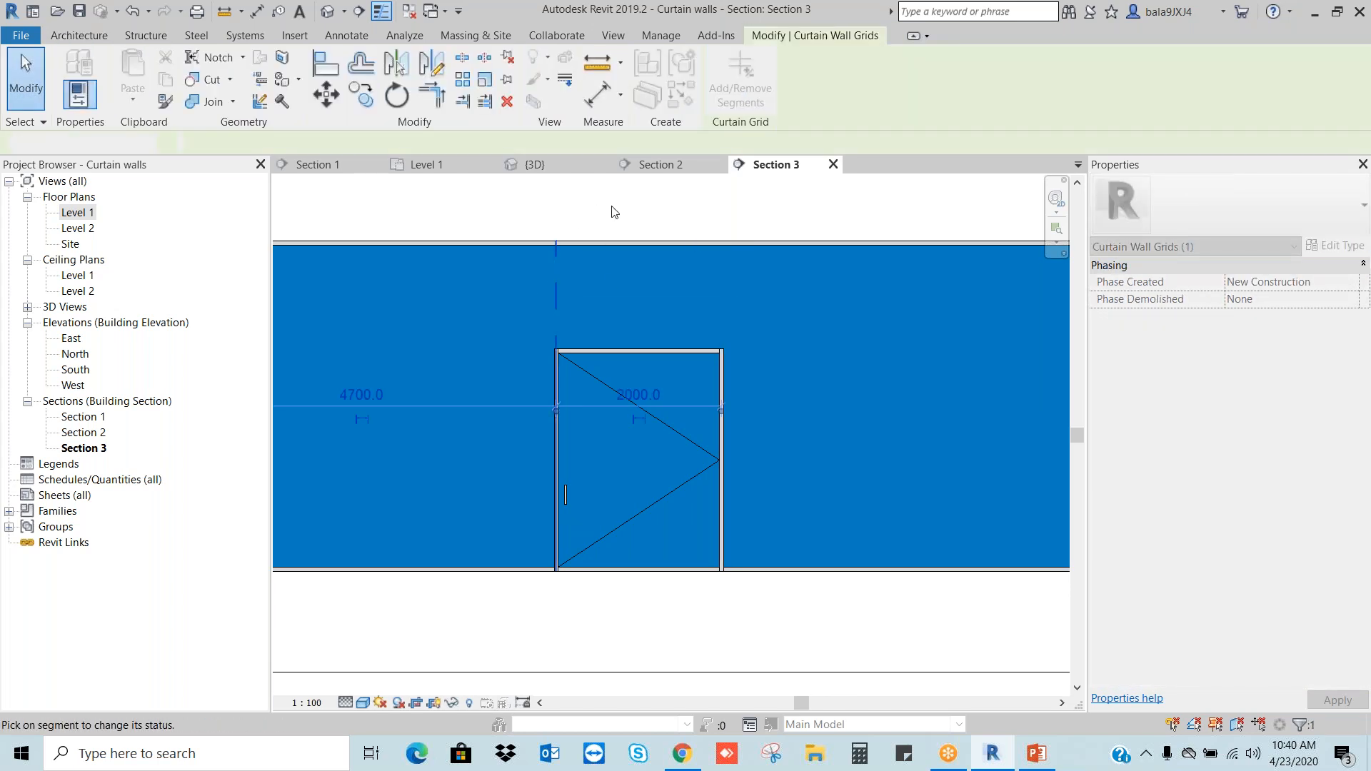
{"action": "key", "text": "Escape"}
{"action": "key", "text": "Escape"}
{"action": "scroll", "coordinate": [612, 212], "scroll_direction": "down", "scroll_amount": 1}
{"action": "scroll", "coordinate": [612, 212], "scroll_direction": "down", "scroll_amount": 2}
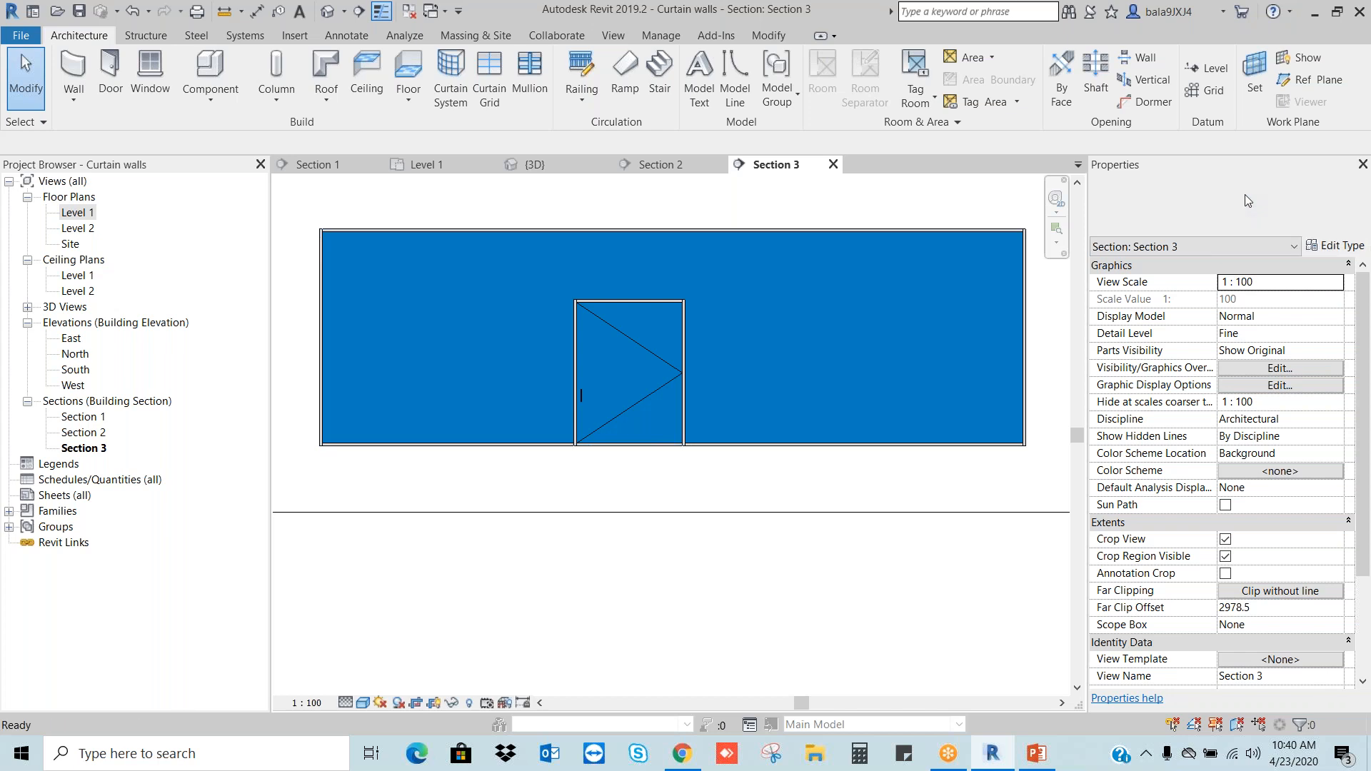
{"action": "key", "text": "z"}
{"action": "key", "text": "a"}
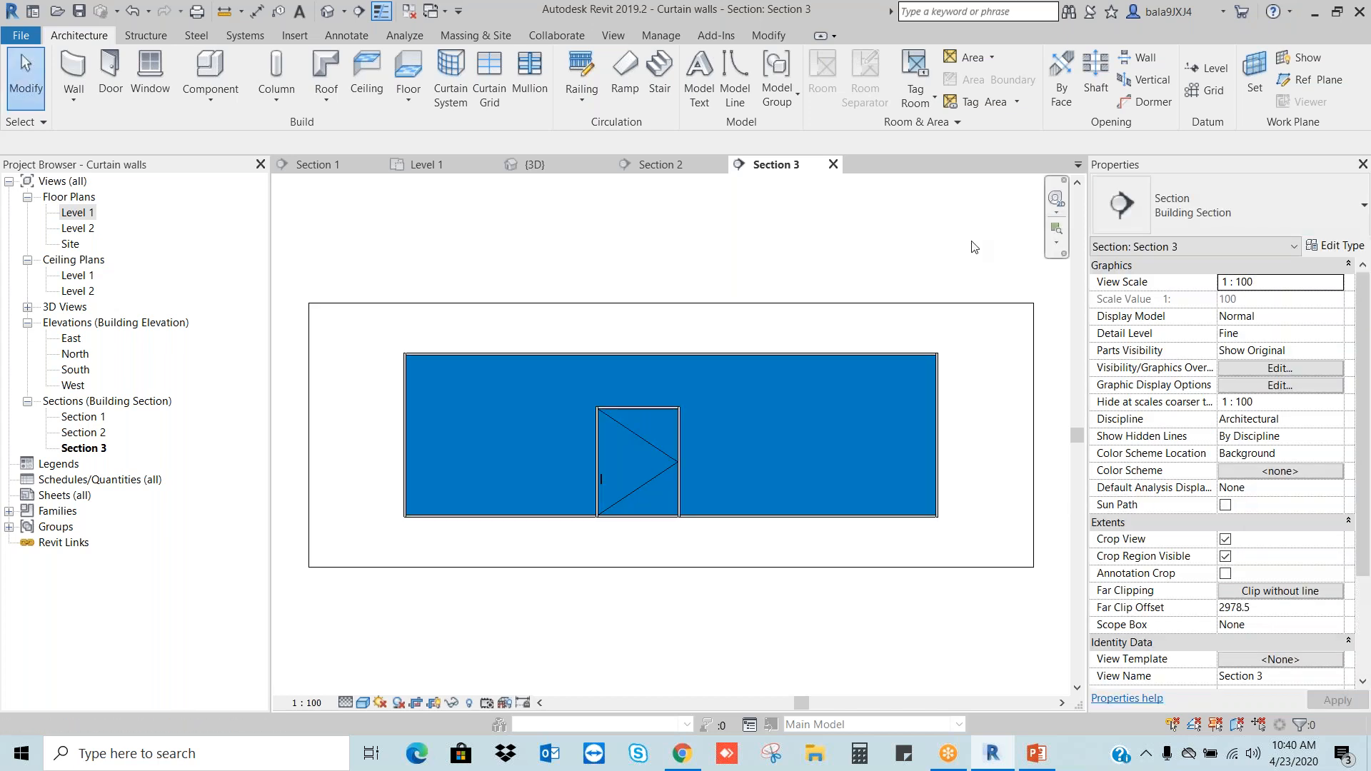